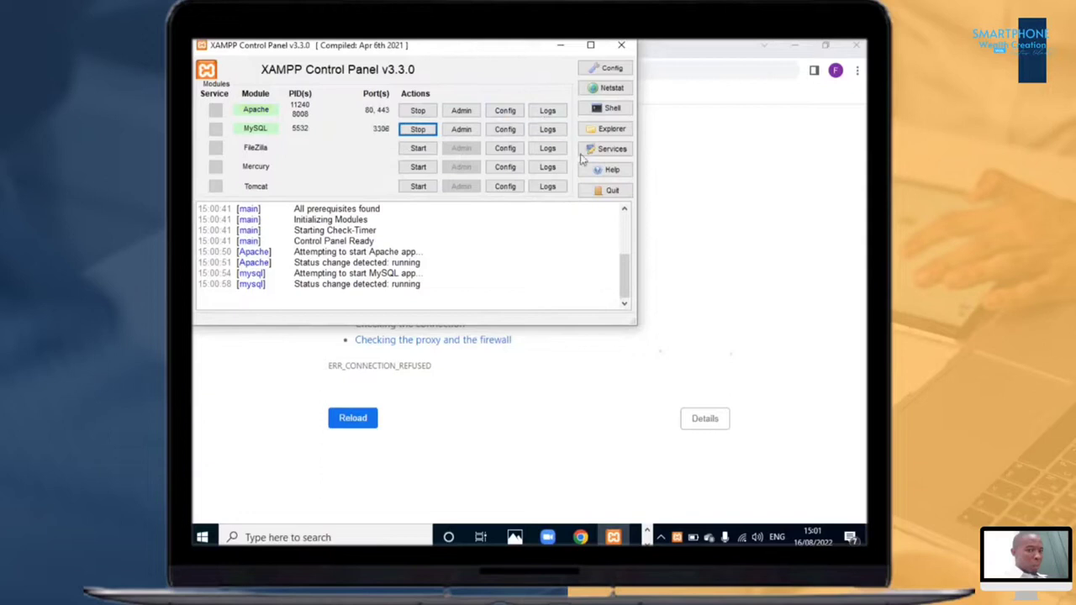
# Step: Open the local site at localhost in the browser
pyautogui.click(677, 194)
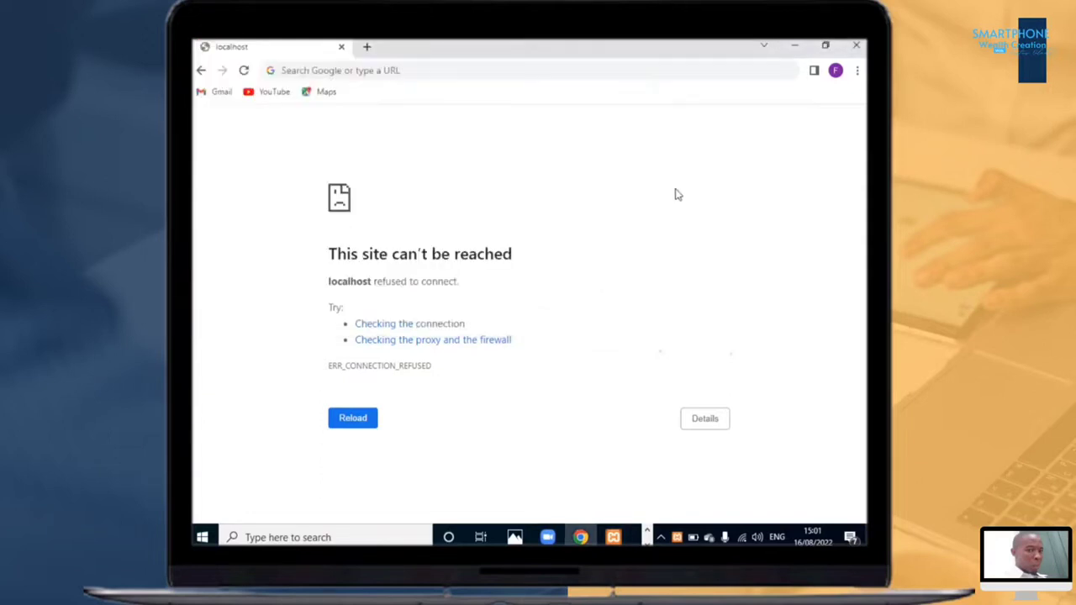
pyautogui.click(443, 71)
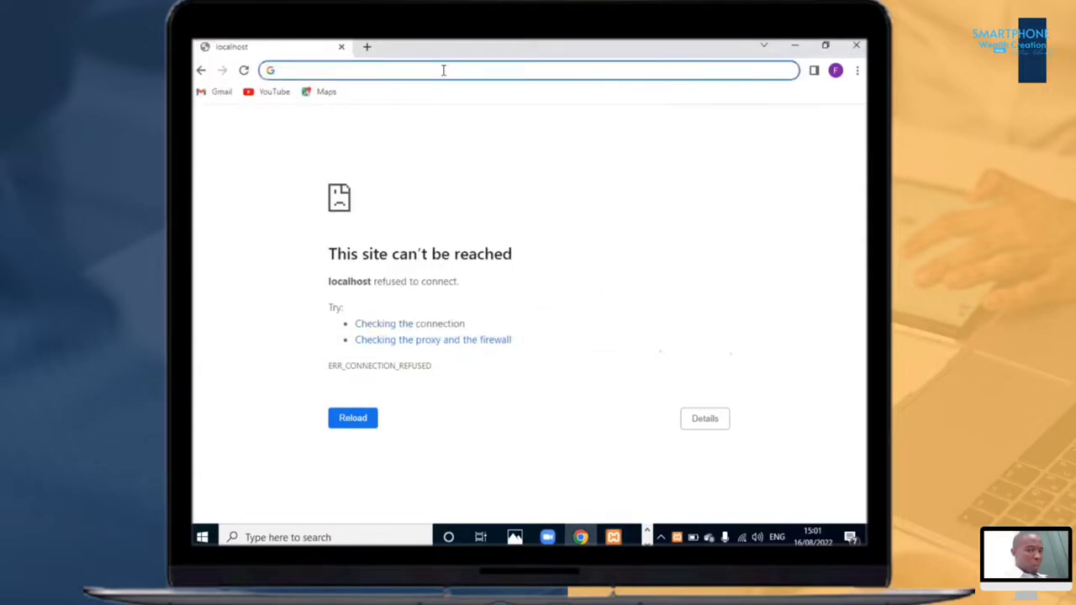
pyautogui.write('localhos')
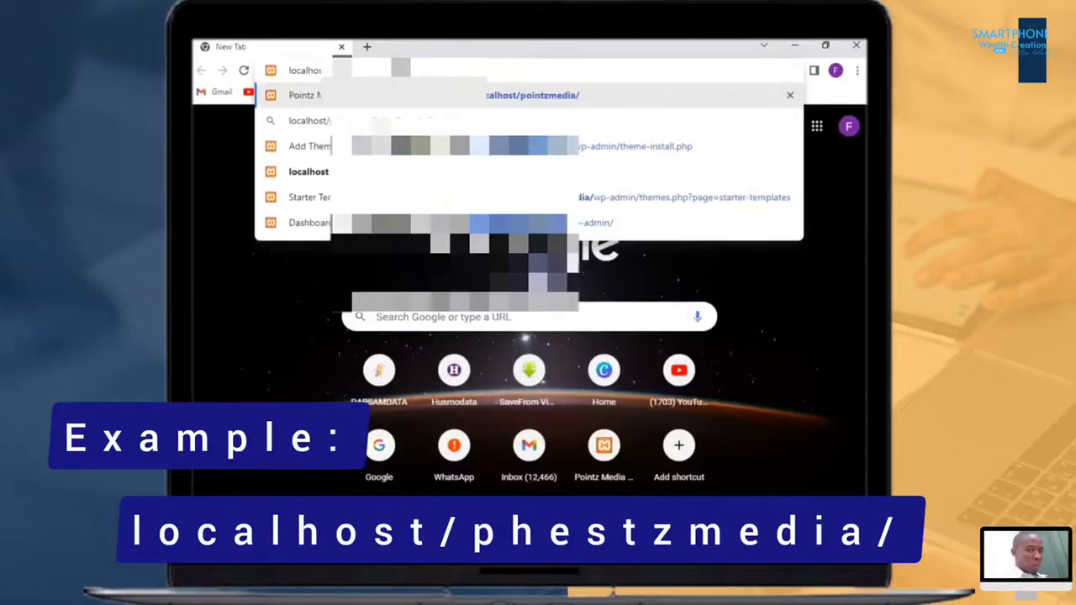
pyautogui.press('Return')
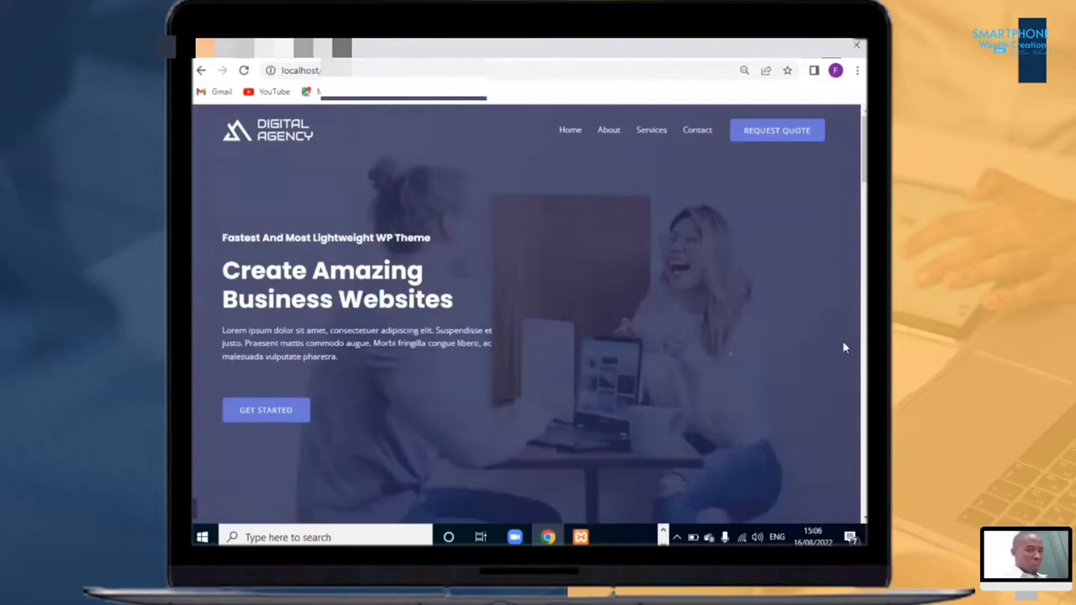
# Step: Scroll through the site's homepage to review its sections
pyautogui.scroll(-10, 546, 215)
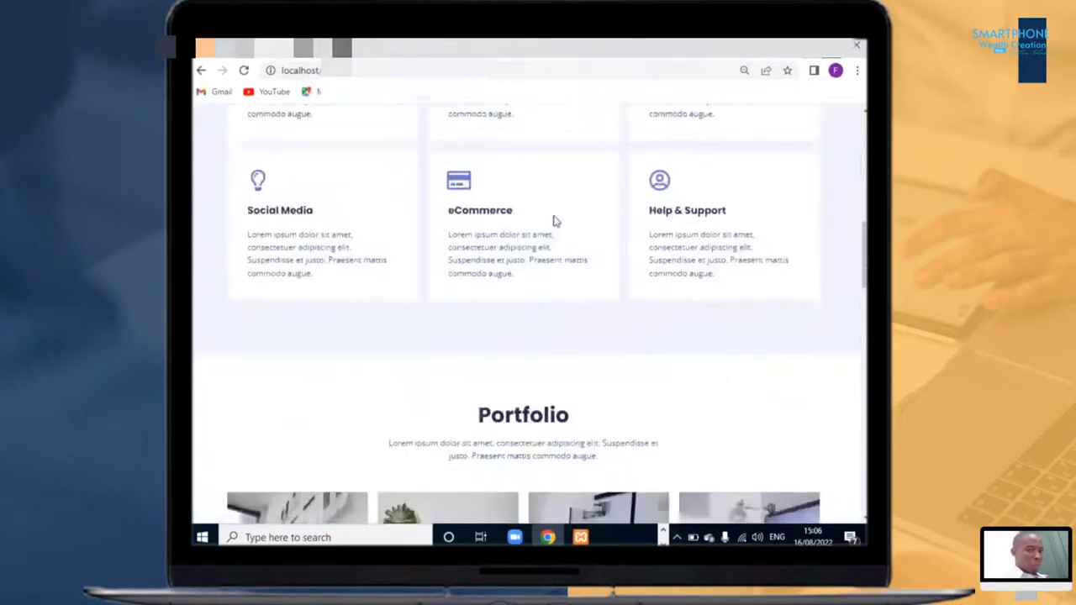
pyautogui.scroll(-15, 553, 221)
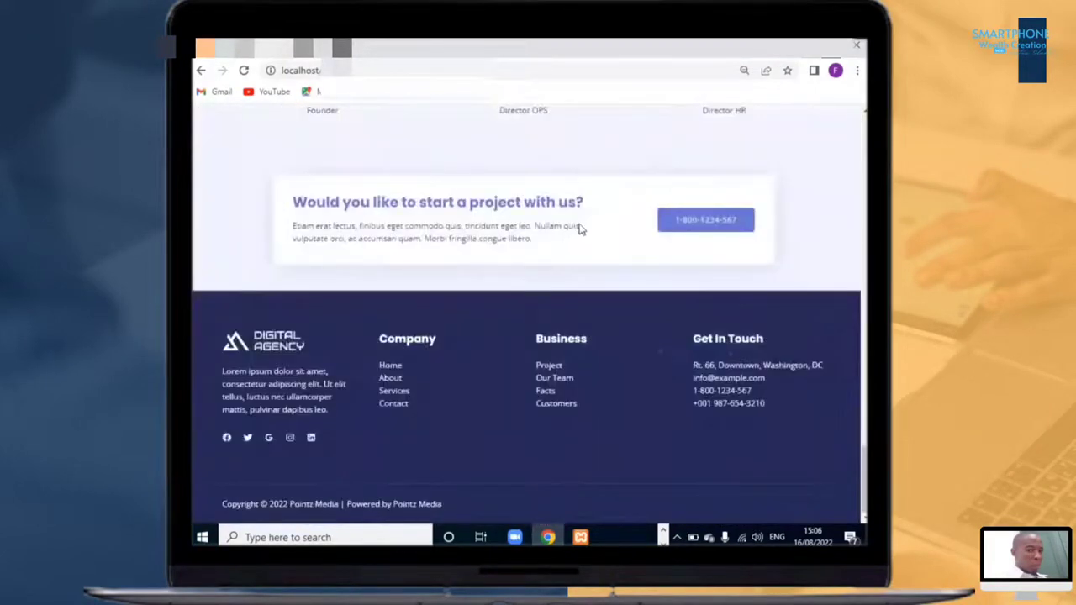
pyautogui.scroll(20, 579, 227)
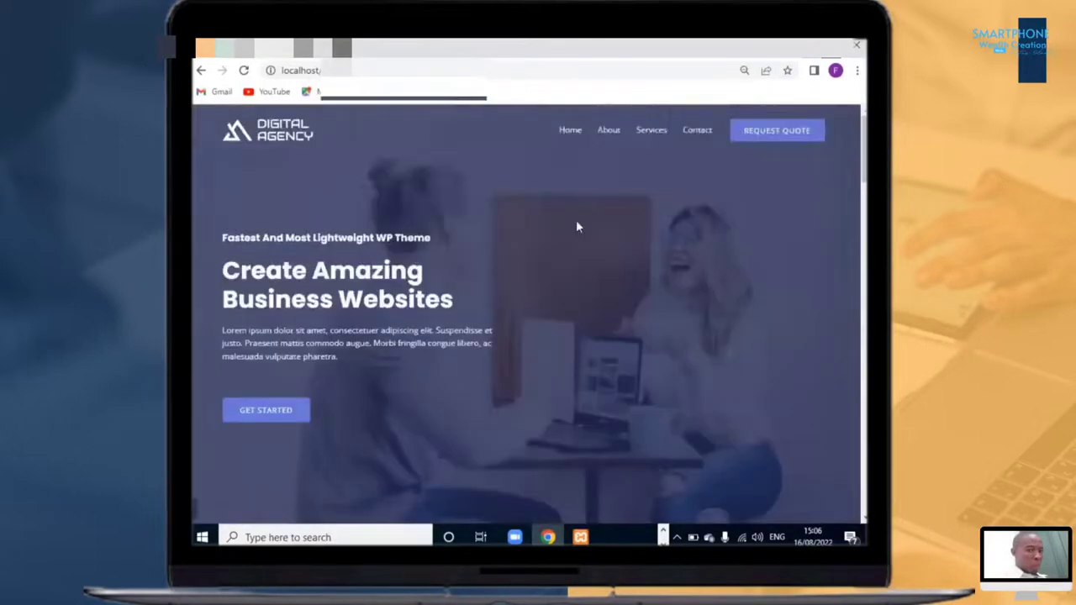
pyautogui.scroll(-8, 569, 233)
pyautogui.scroll(8, 569, 232)
# Step: Go to the site's wp-admin address and log in to the WordPress dashboard
pyautogui.click(420, 71)
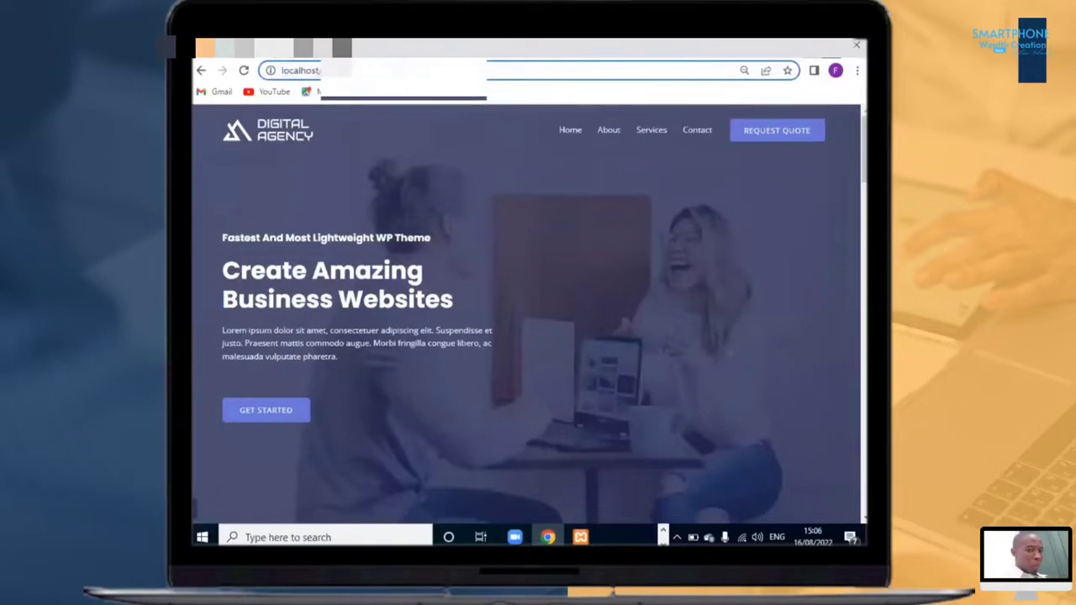
pyautogui.write('wp-a')
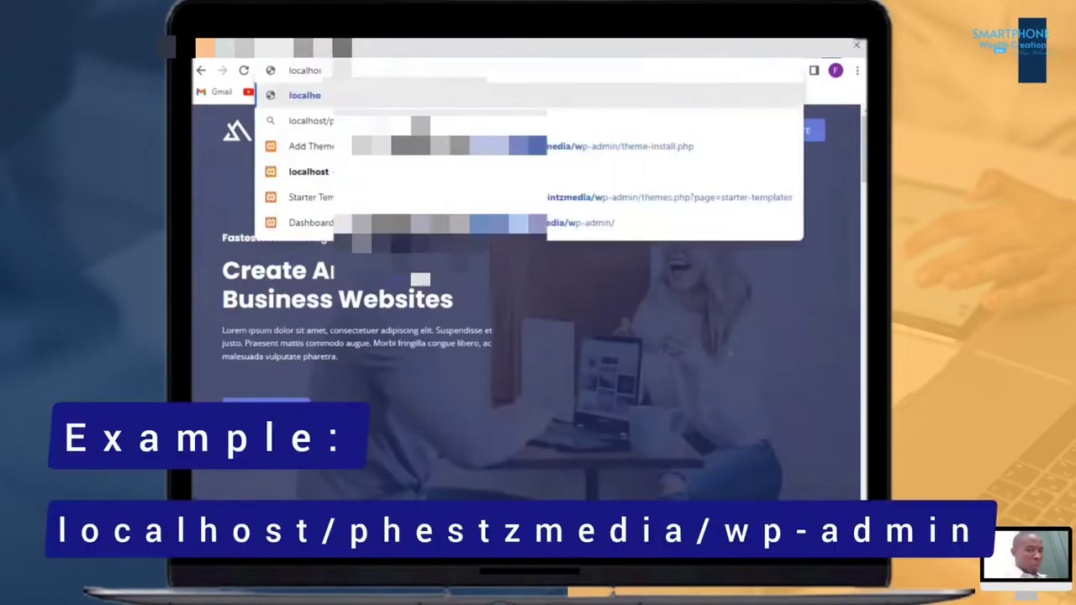
pyautogui.write('dmin')
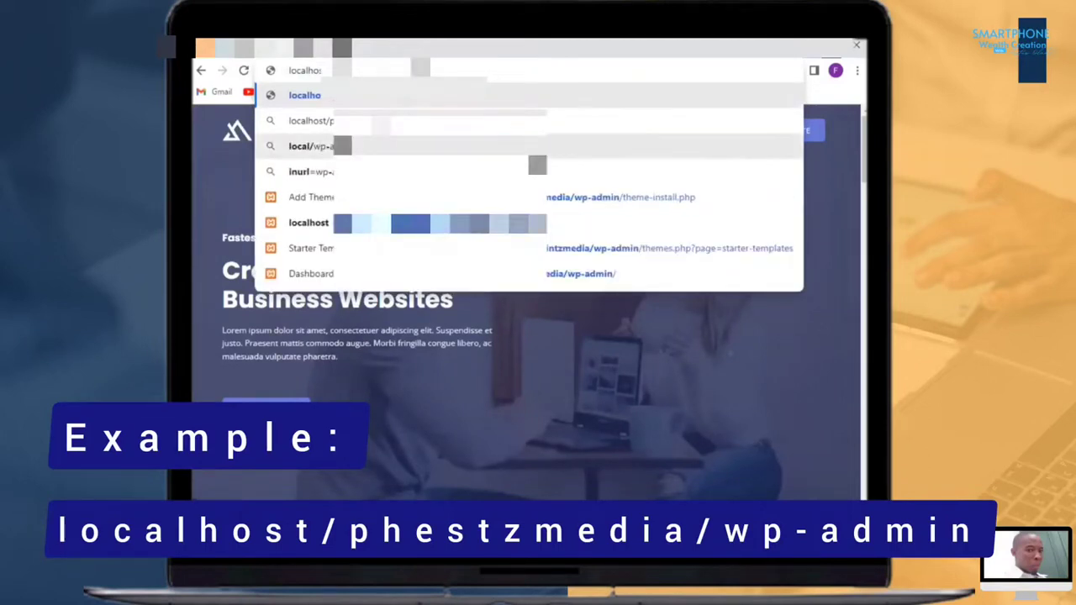
pyautogui.press('Return')
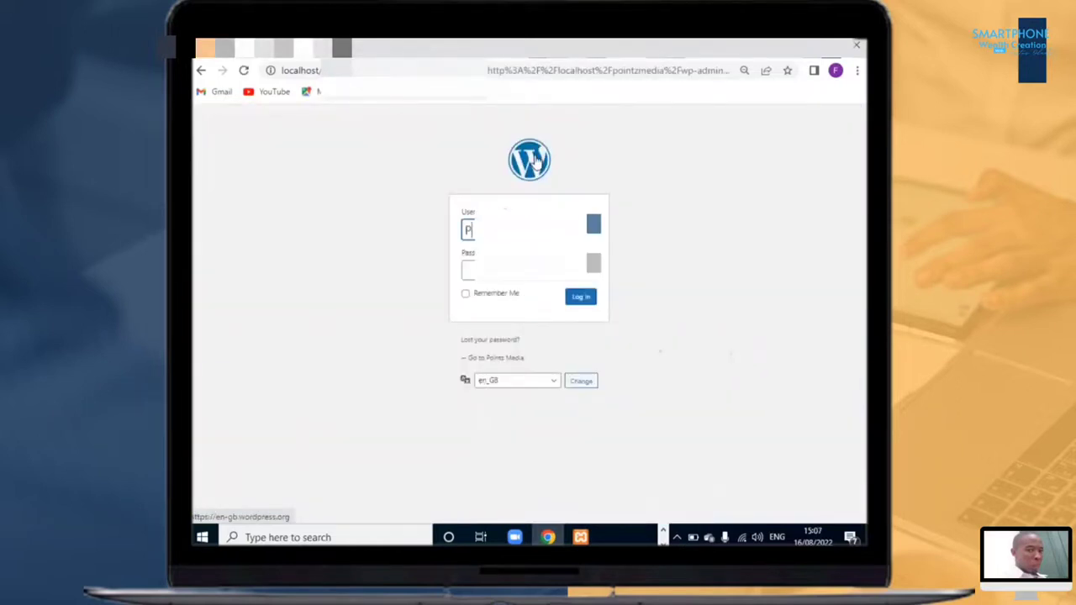
pyautogui.click(580, 300)
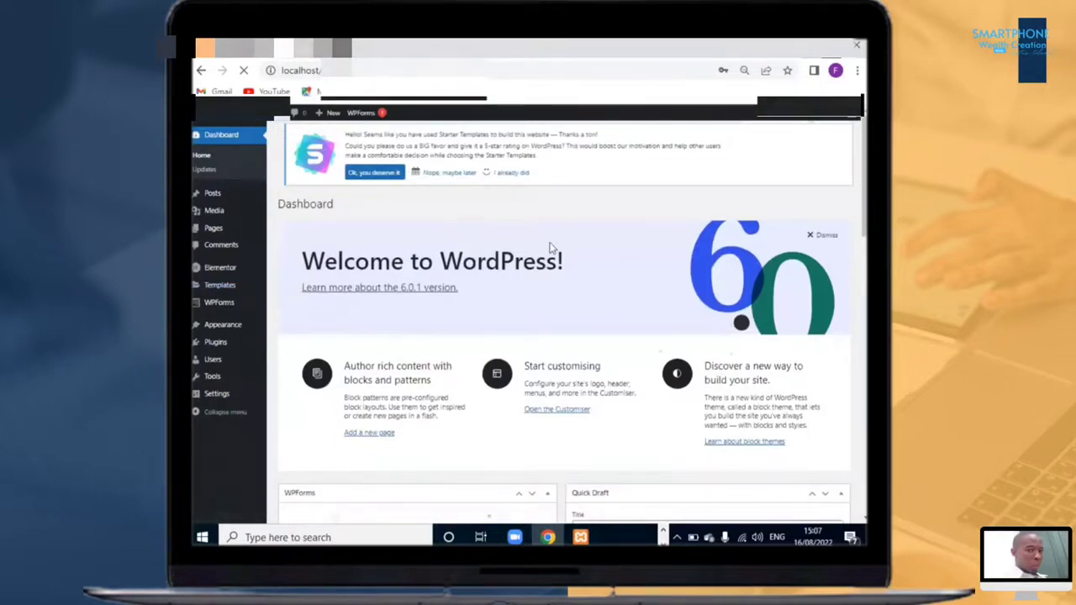
# Step: Open the Menus screen under Appearance
pyautogui.moveTo(223, 325)
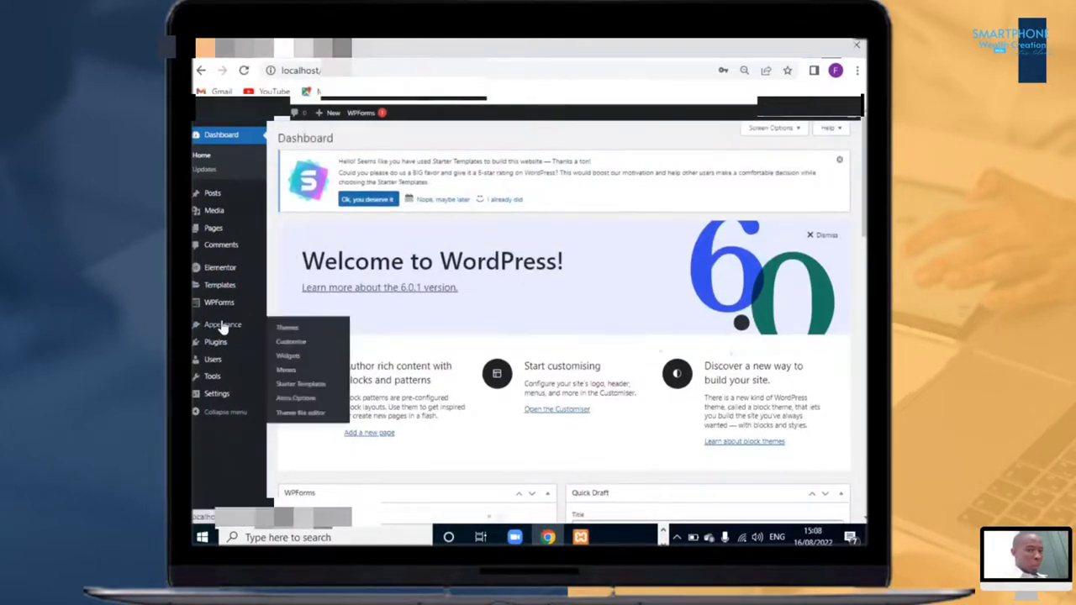
pyautogui.click(286, 370)
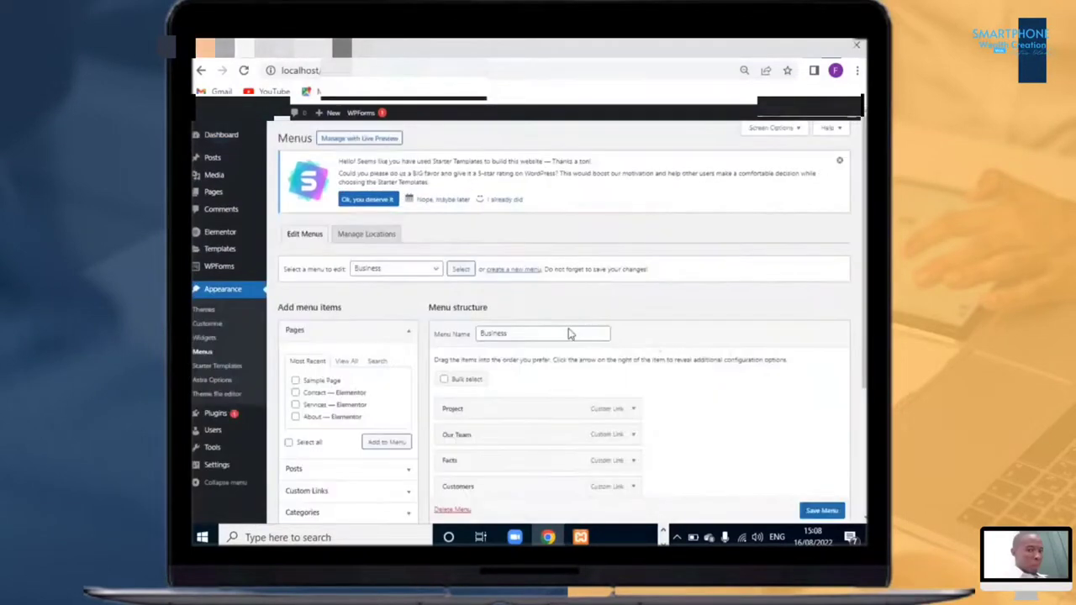
pyautogui.scroll(-2, 573, 333)
pyautogui.scroll(1, 572, 333)
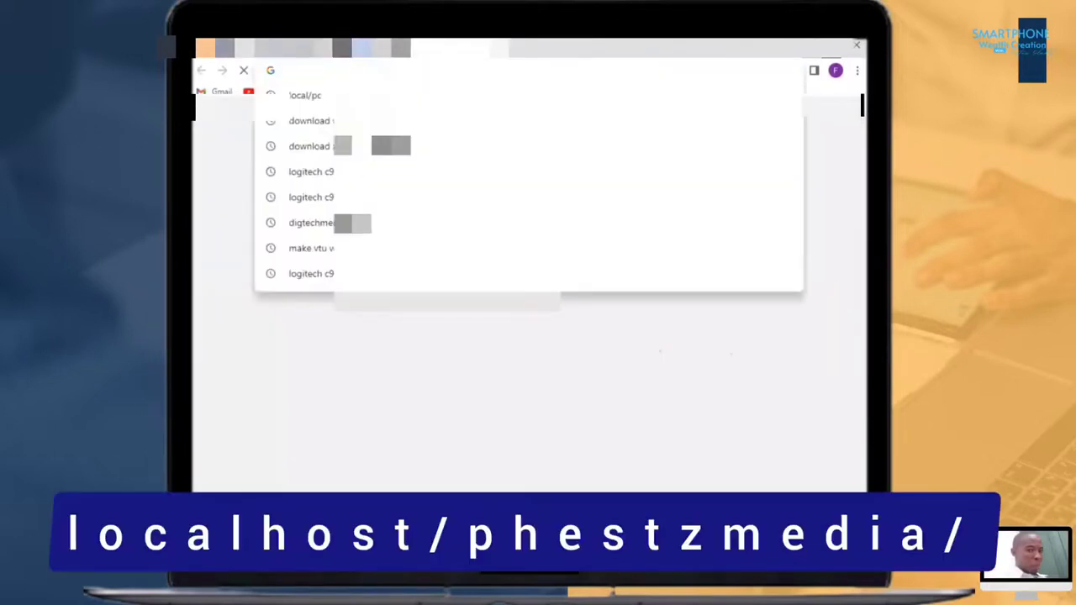
# Step: Load the local site's address again in a new tab
pyautogui.write('locsalhc')
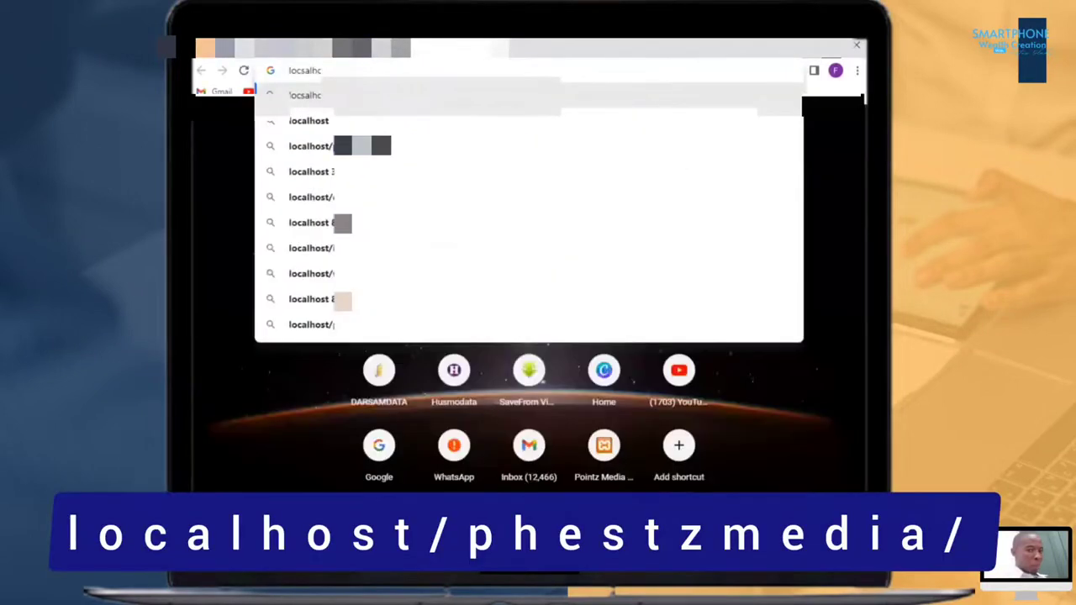
pyautogui.press('BackSpace')
pyautogui.press('BackSpace')
pyautogui.press('BackSpace')
pyautogui.press('BackSpace')
pyautogui.press('BackSpace')
pyautogui.write('alho')
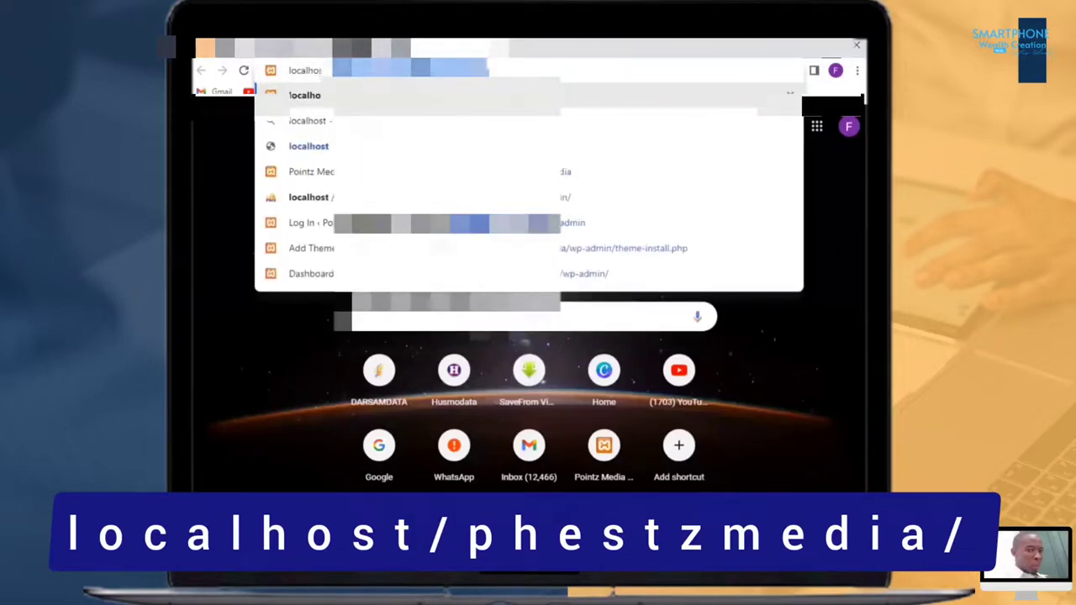
pyautogui.write('st/ph')
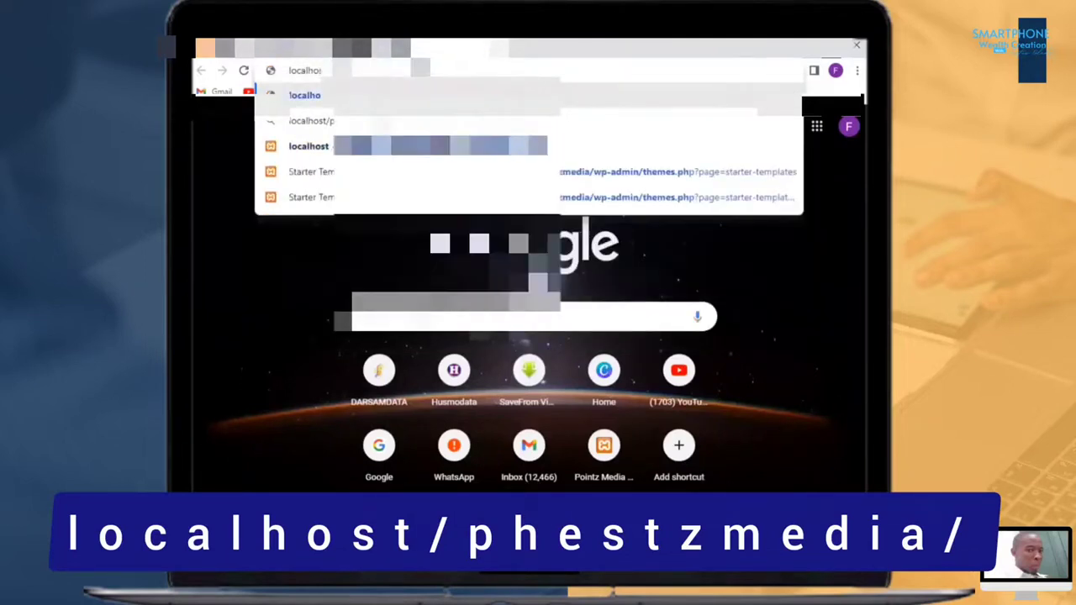
pyautogui.press('BackSpace')
pyautogui.write('o')
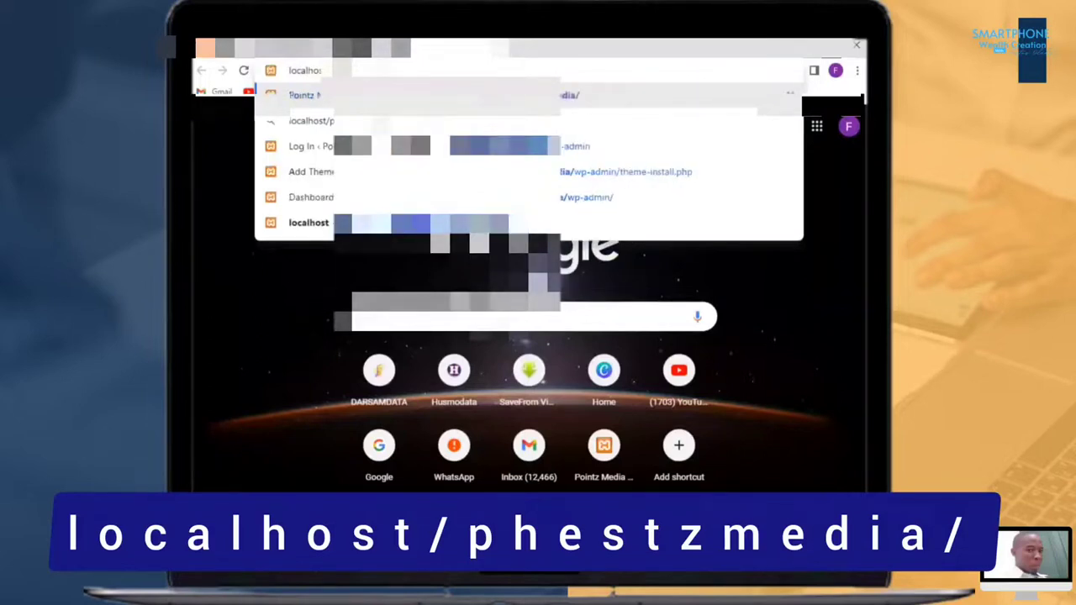
pyautogui.press('Return')
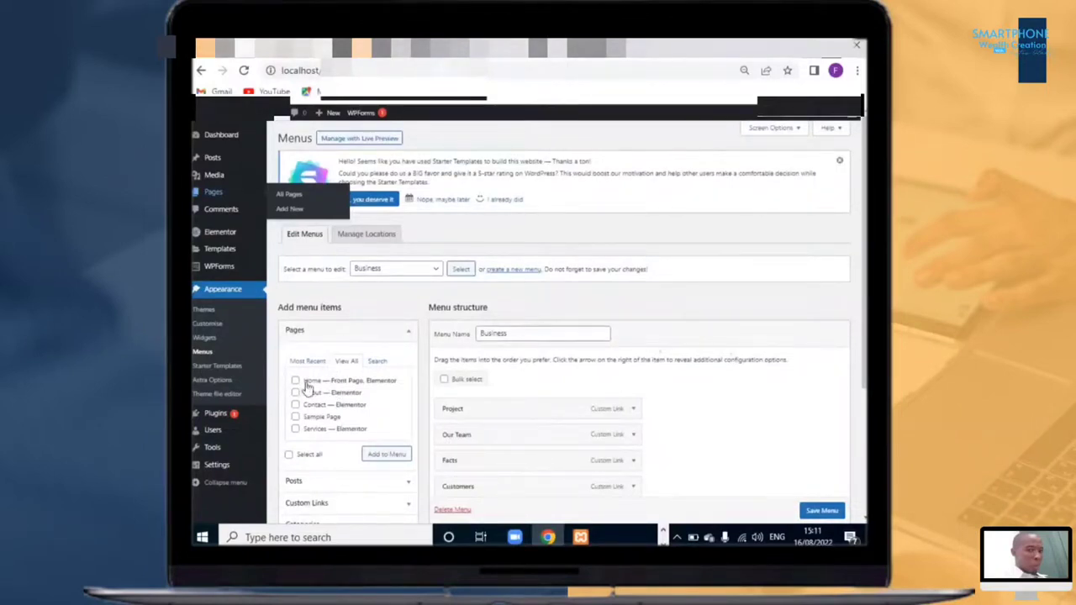
# Step: Review the existing menus and their items in the menu selector
pyautogui.scroll(-4, 733, 230)
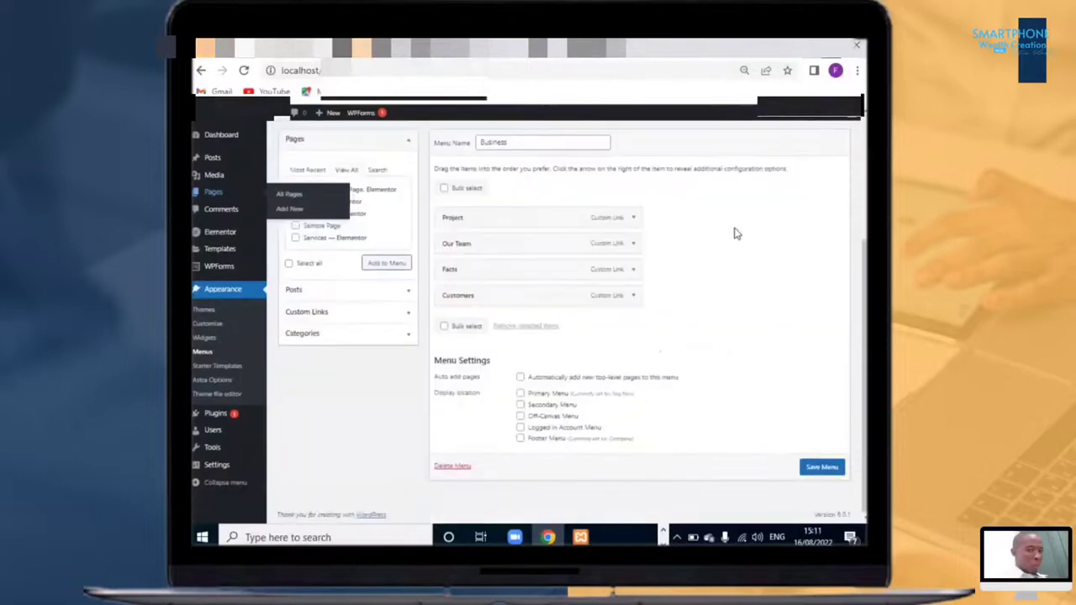
pyautogui.scroll(4, 734, 227)
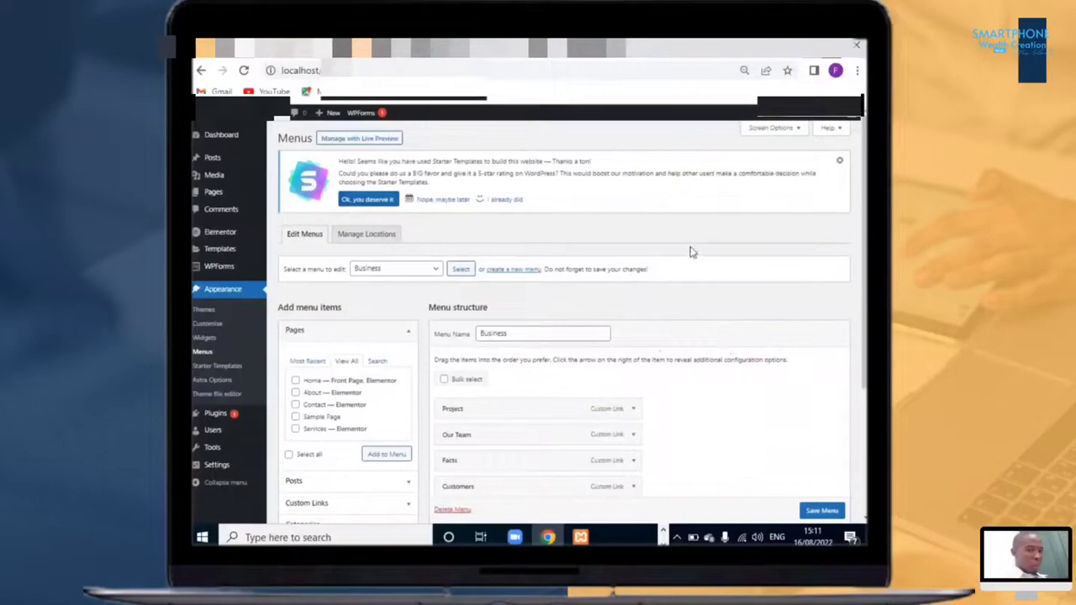
pyautogui.scroll(-3, 627, 341)
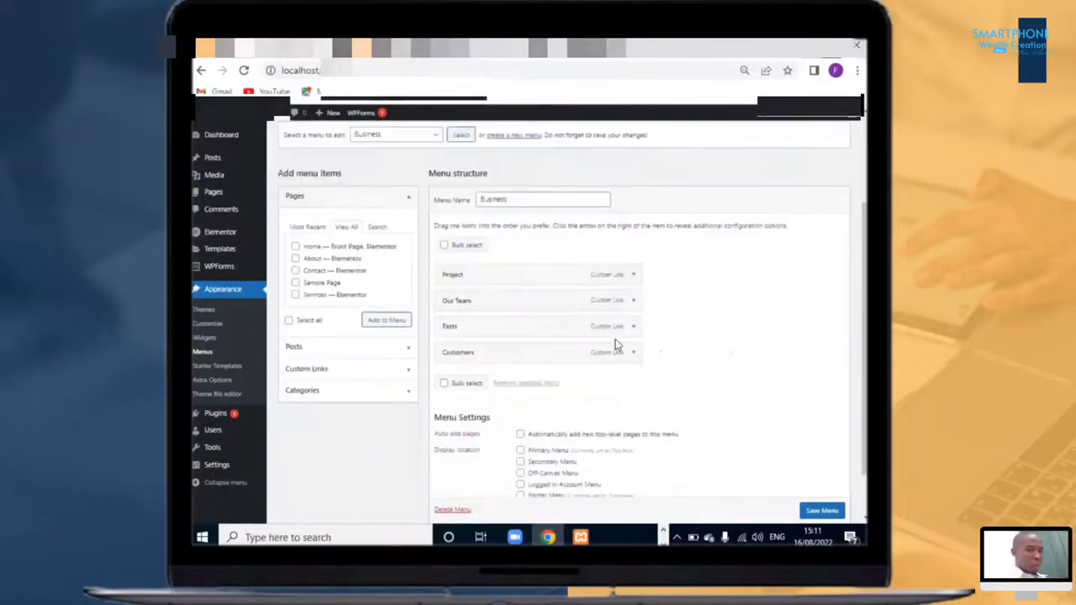
pyautogui.scroll(3, 435, 294)
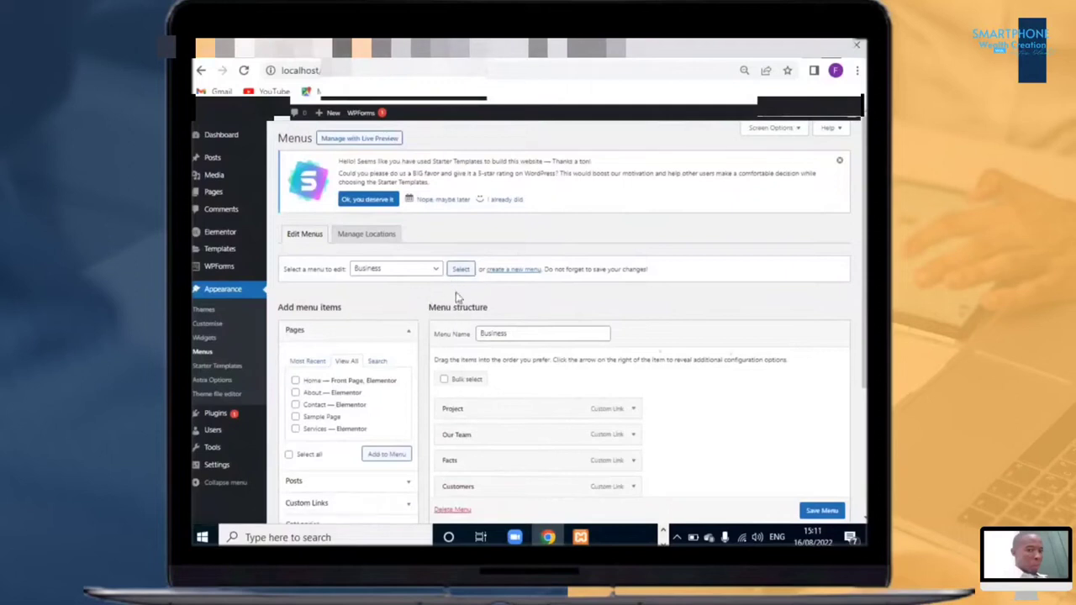
pyautogui.click(438, 272)
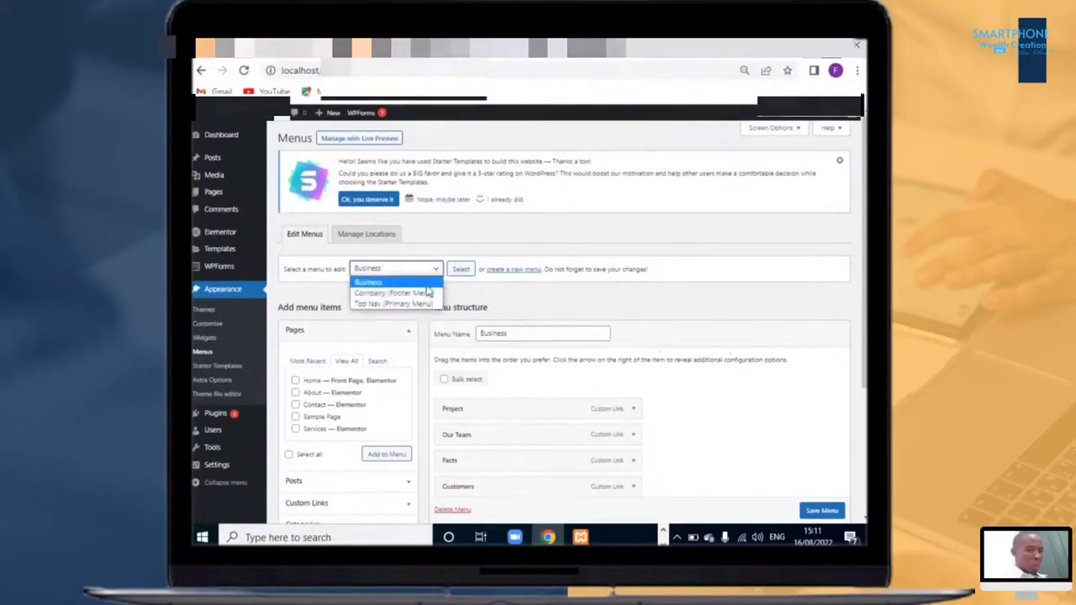
pyautogui.click(473, 292)
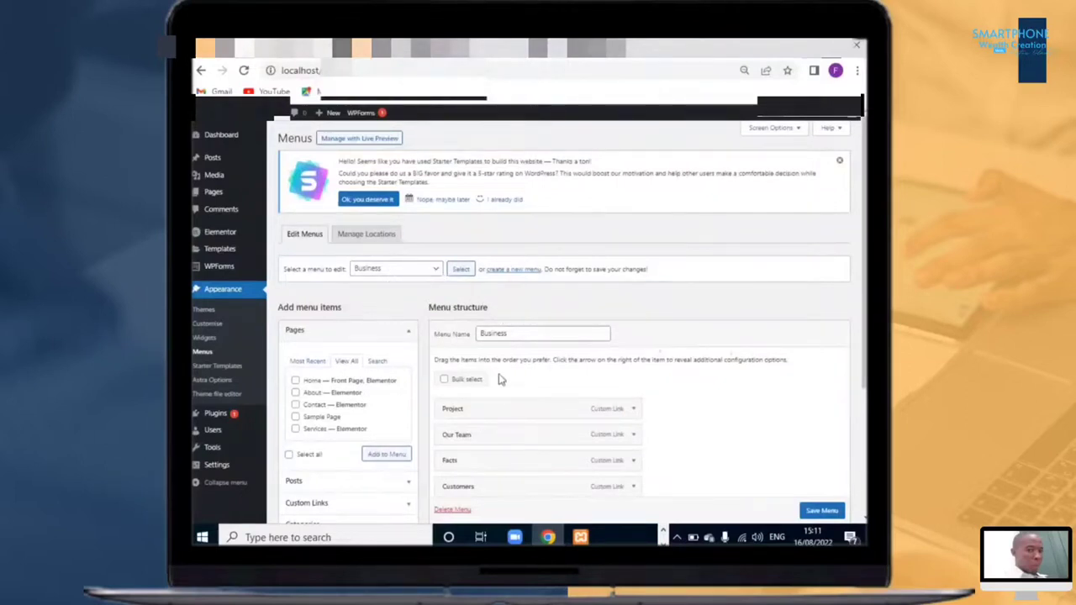
# Step: Start creating a new menu and enter its menu name
pyautogui.scroll(-3, 503, 380)
pyautogui.click(504, 145)
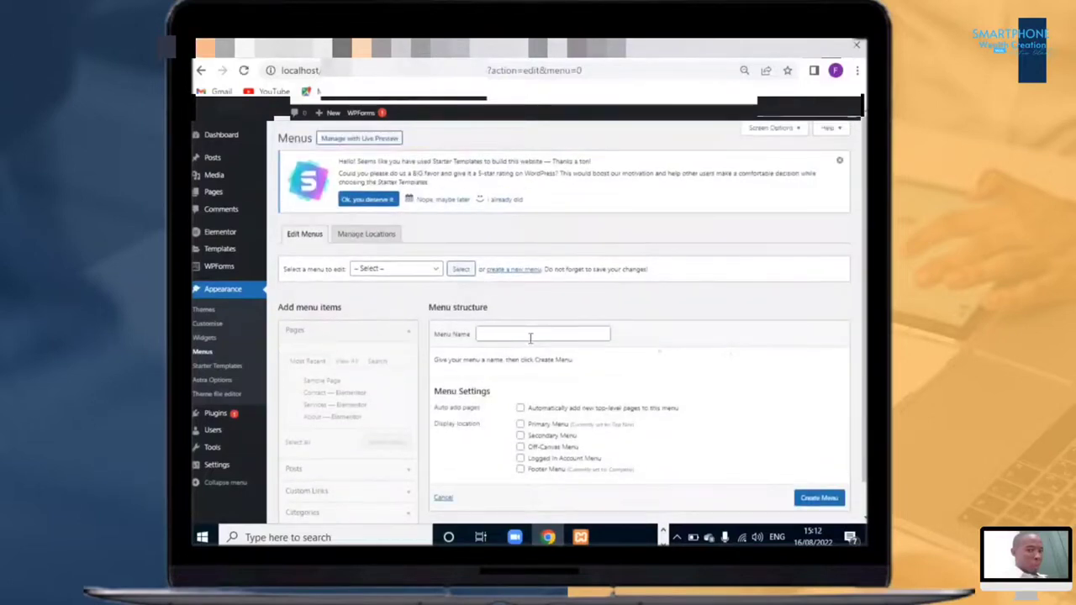
pyautogui.click(530, 338)
pyautogui.write('Primary me')
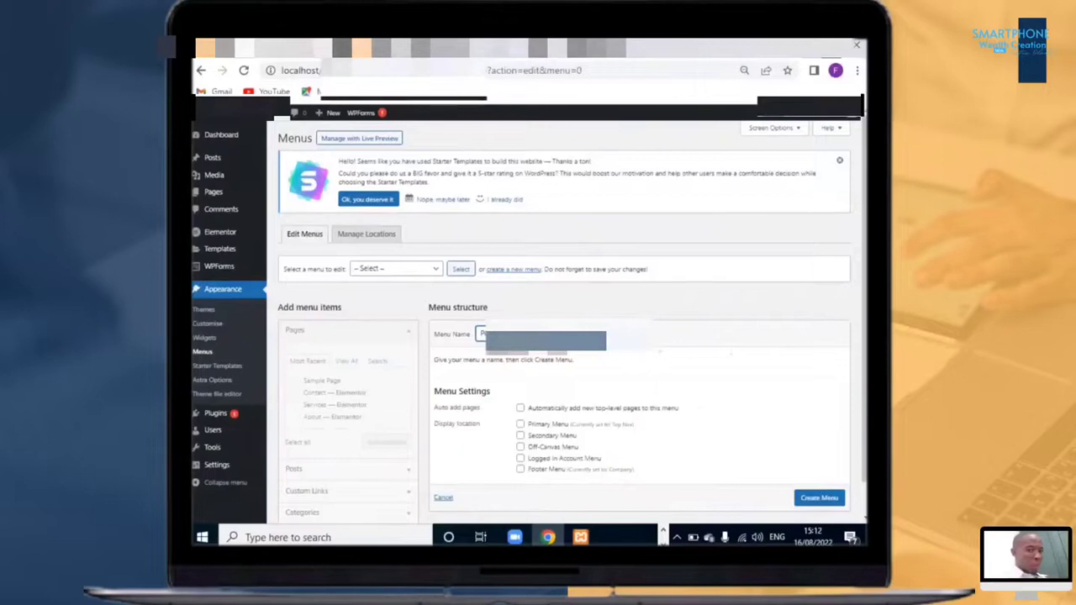
pyautogui.press('BackSpace')
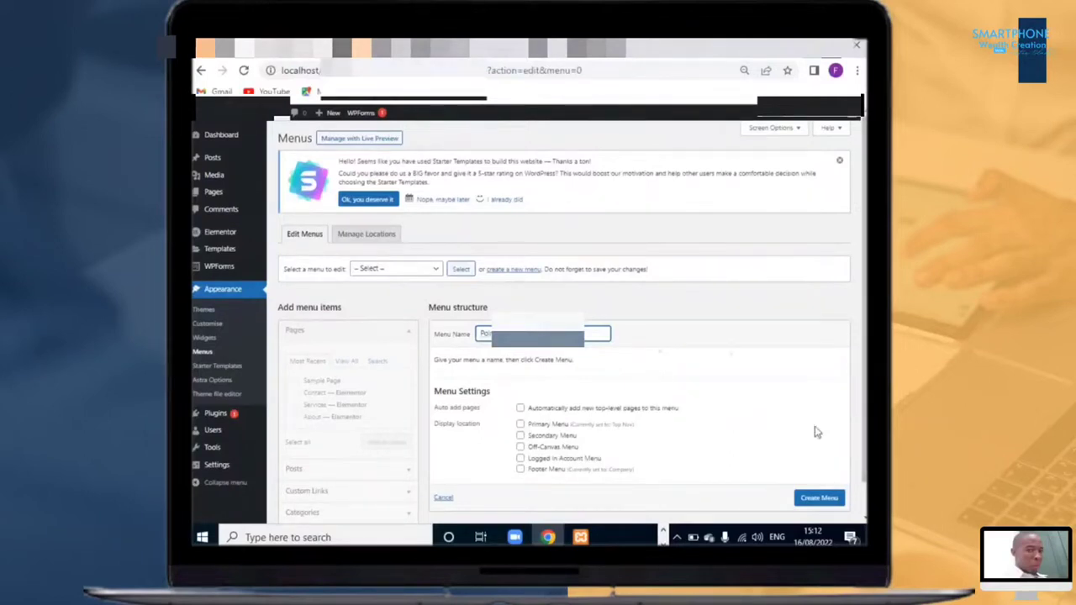
# Step: Assign the new menu to the Primary Menu and Off-Canvas Menu locations and create it
pyautogui.click(520, 425)
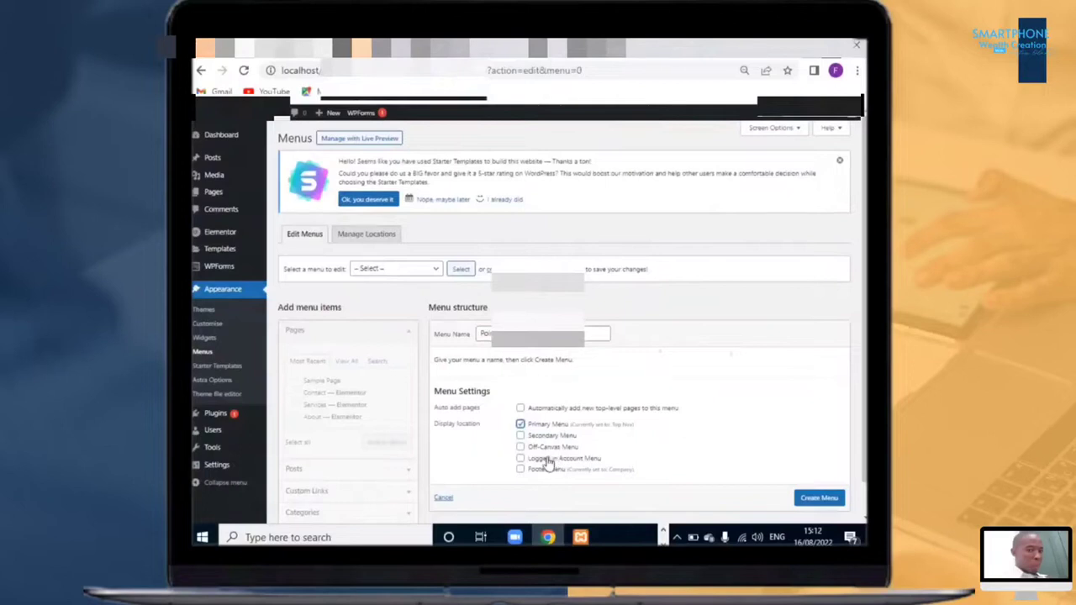
pyautogui.click(521, 447)
pyautogui.scroll(-1, 807, 465)
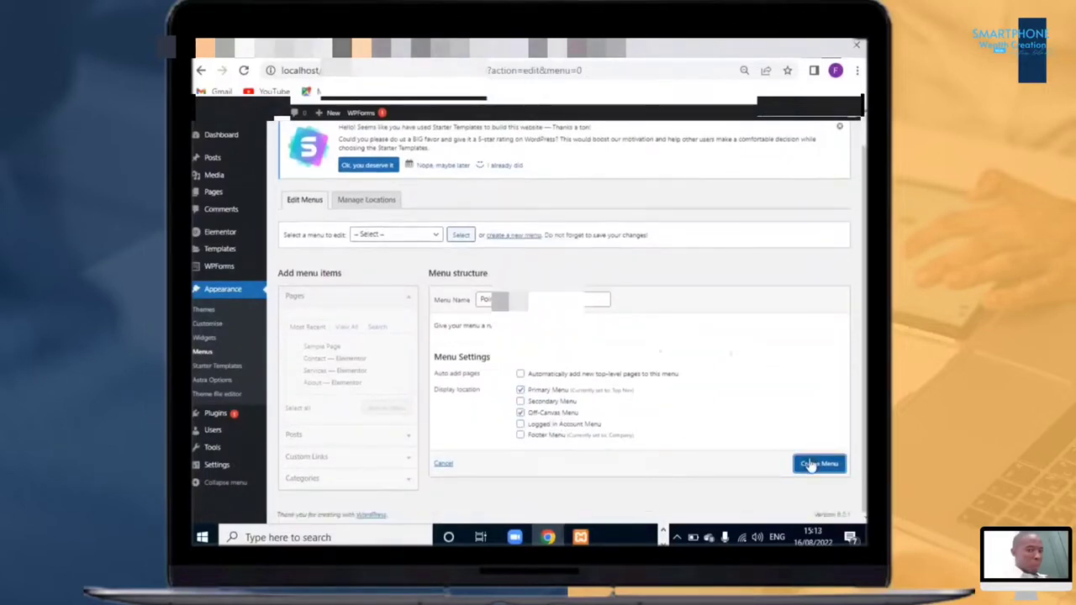
pyautogui.click(809, 464)
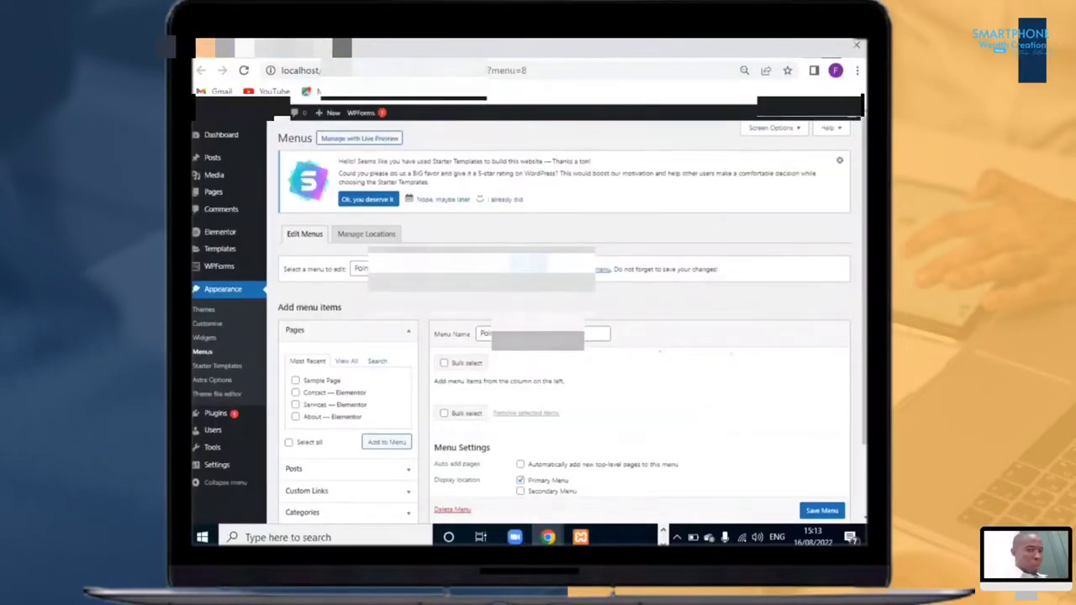
# Step: Show all pages in the Pages list for adding to the menu
pyautogui.click(461, 269)
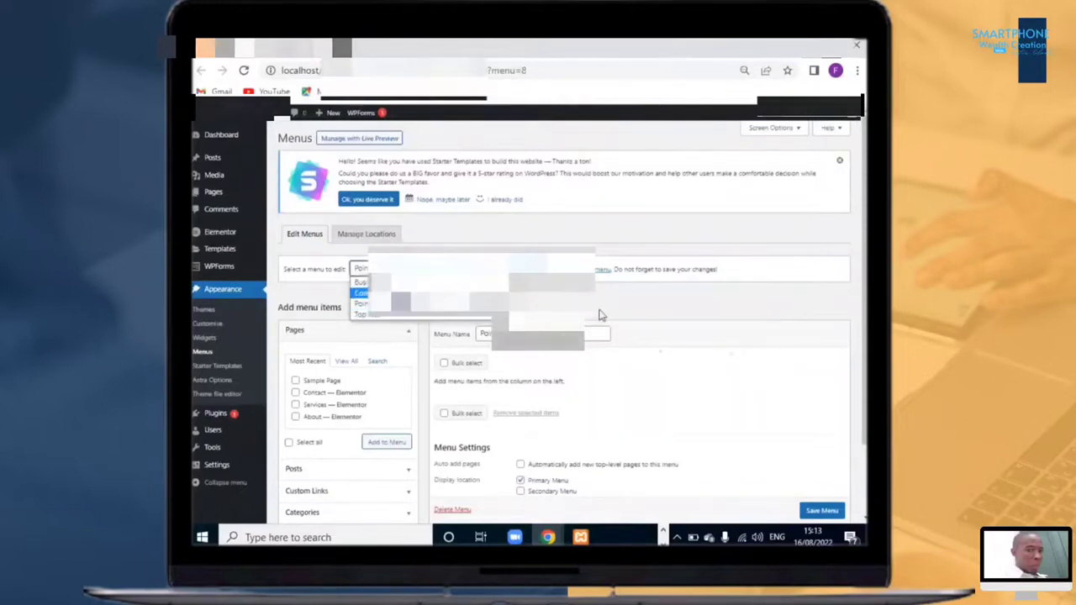
pyautogui.click(752, 406)
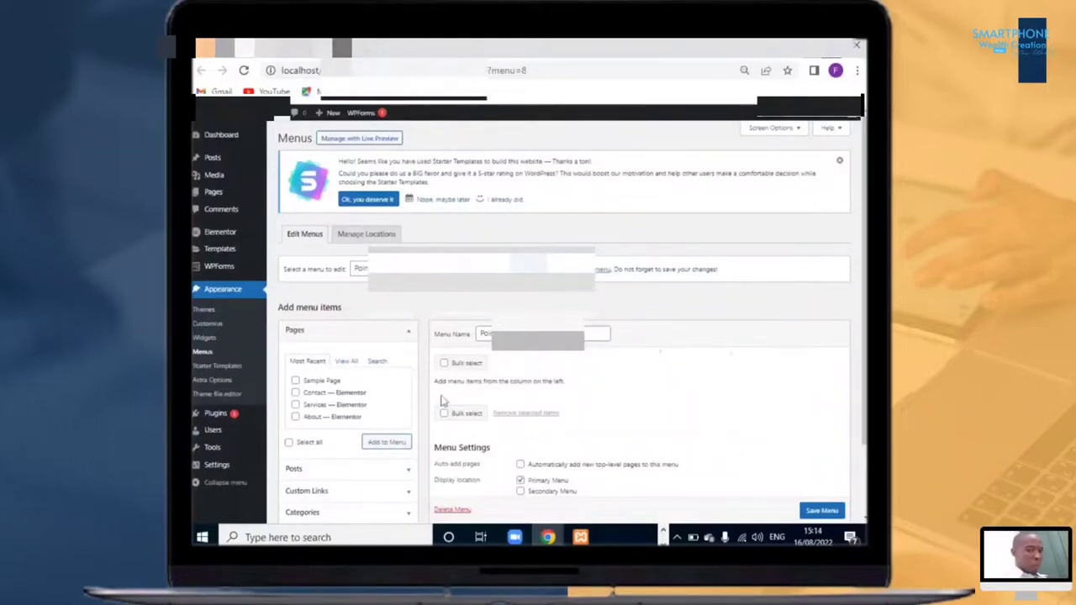
pyautogui.click(346, 363)
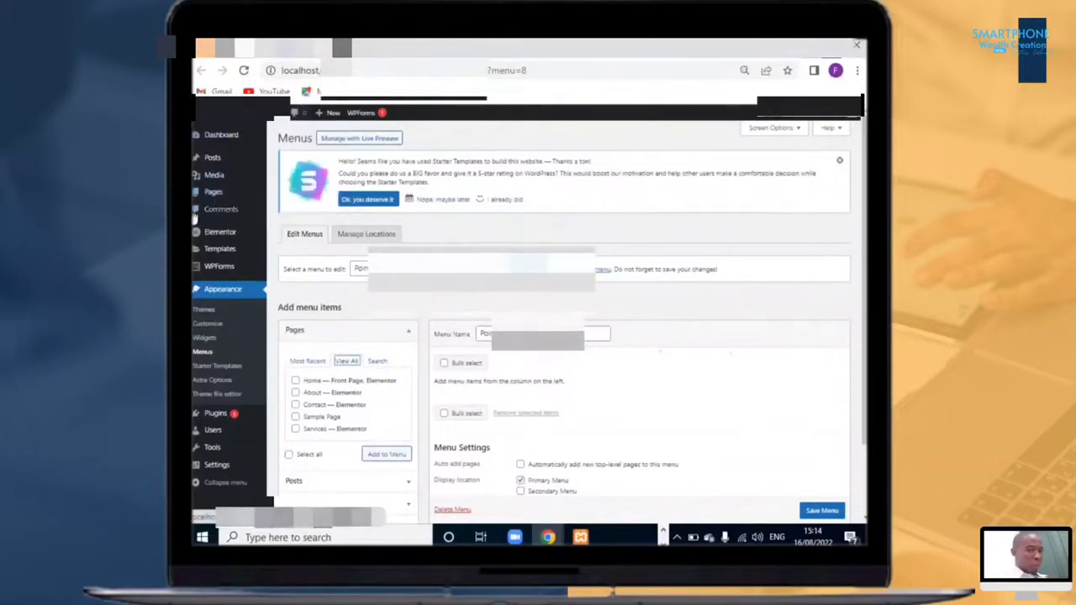
# Step: Open the Contact page from the Pages list, rename its title to Contact Us, and update it
pyautogui.moveTo(214, 202)
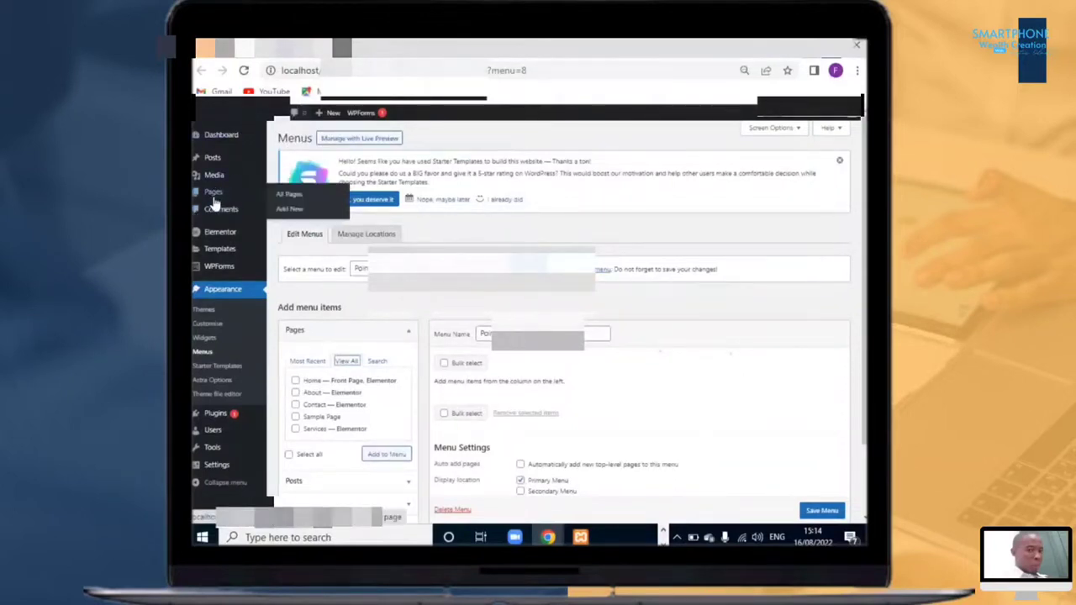
pyautogui.click(286, 195)
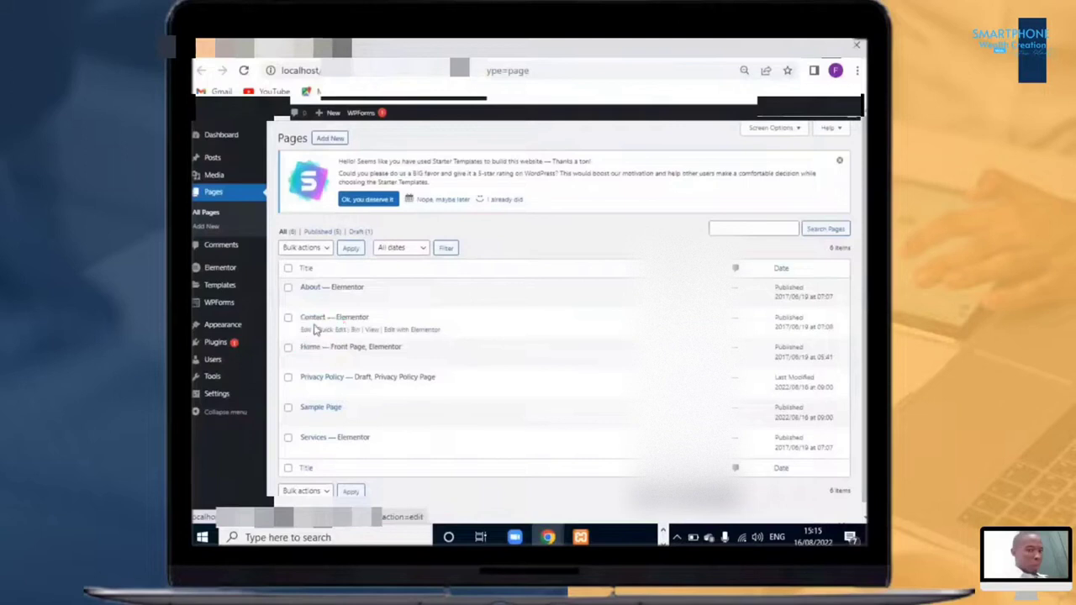
pyautogui.click(308, 318)
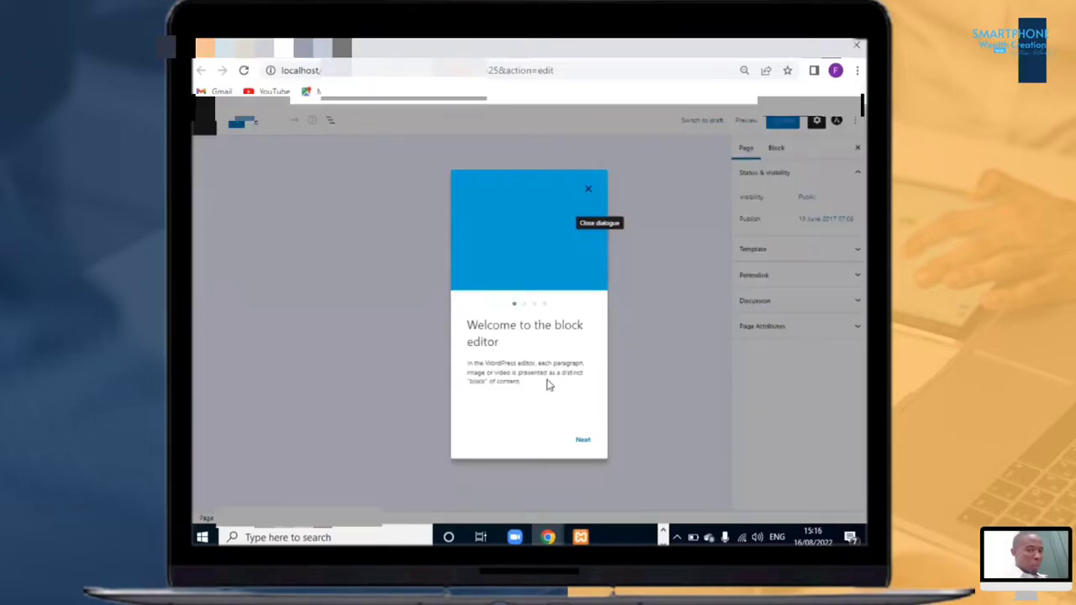
pyautogui.click(589, 189)
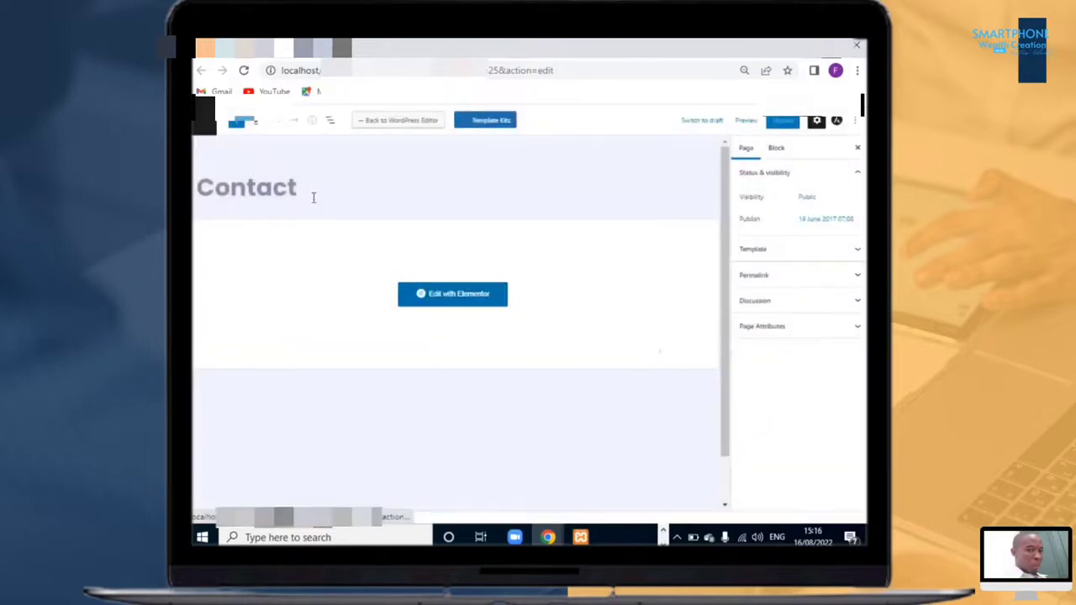
pyautogui.click(313, 198)
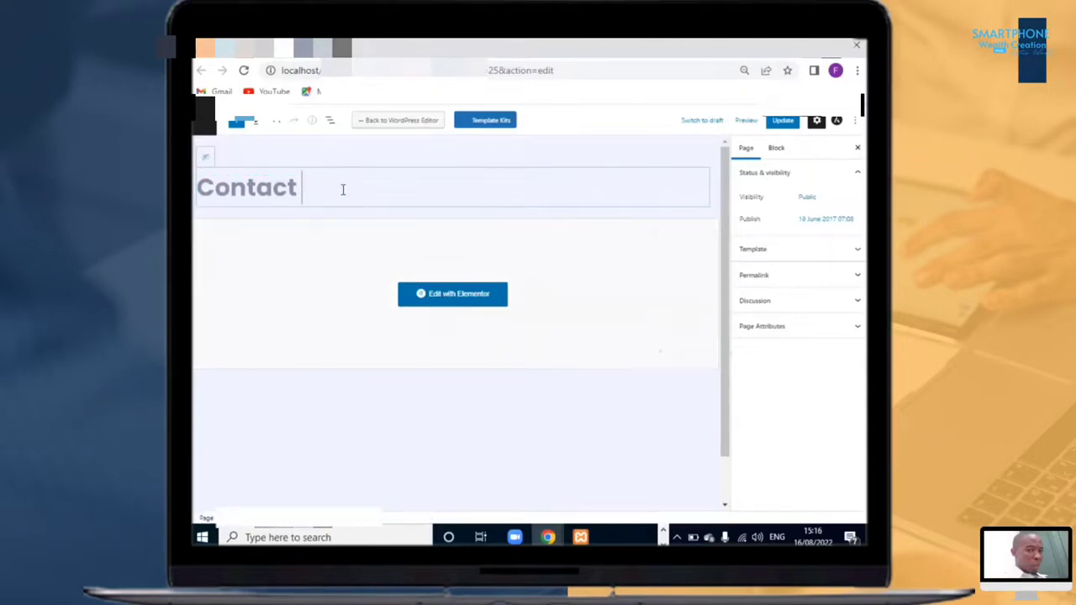
pyautogui.write('u')
pyautogui.press('BackSpace')
pyautogui.write('Us')
pyautogui.click(783, 122)
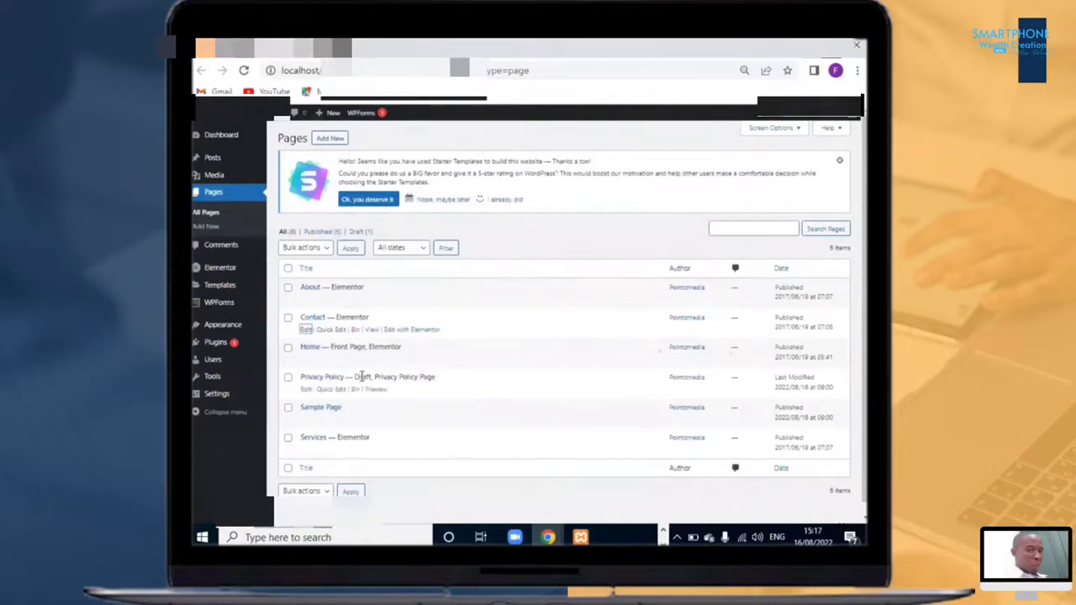
# Step: Open Sample Page for editing, rename its title to Processes, and update the page
pyautogui.click(301, 326)
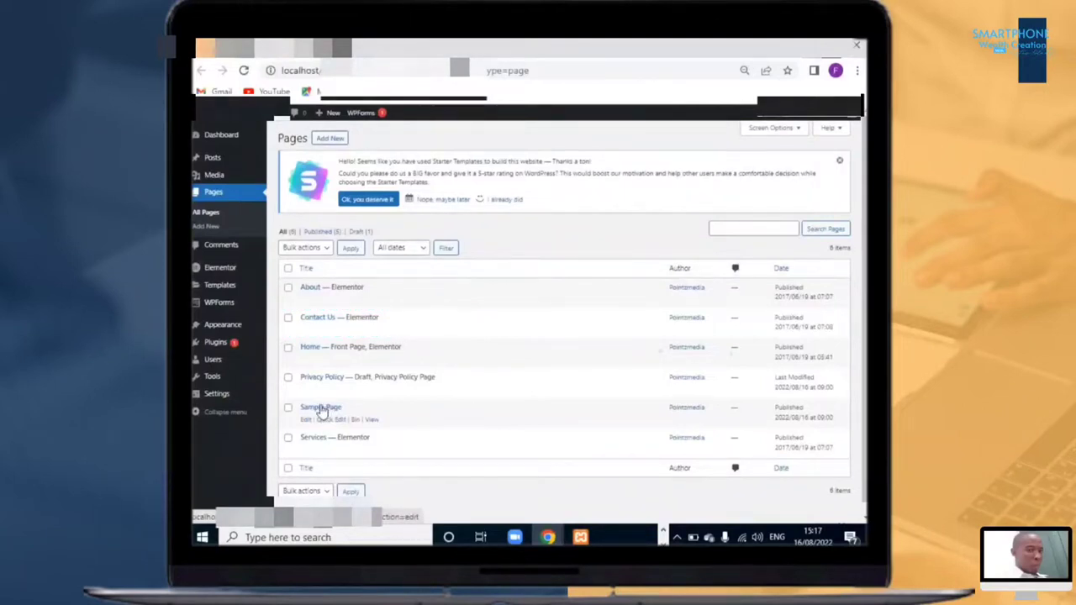
pyautogui.click(305, 421)
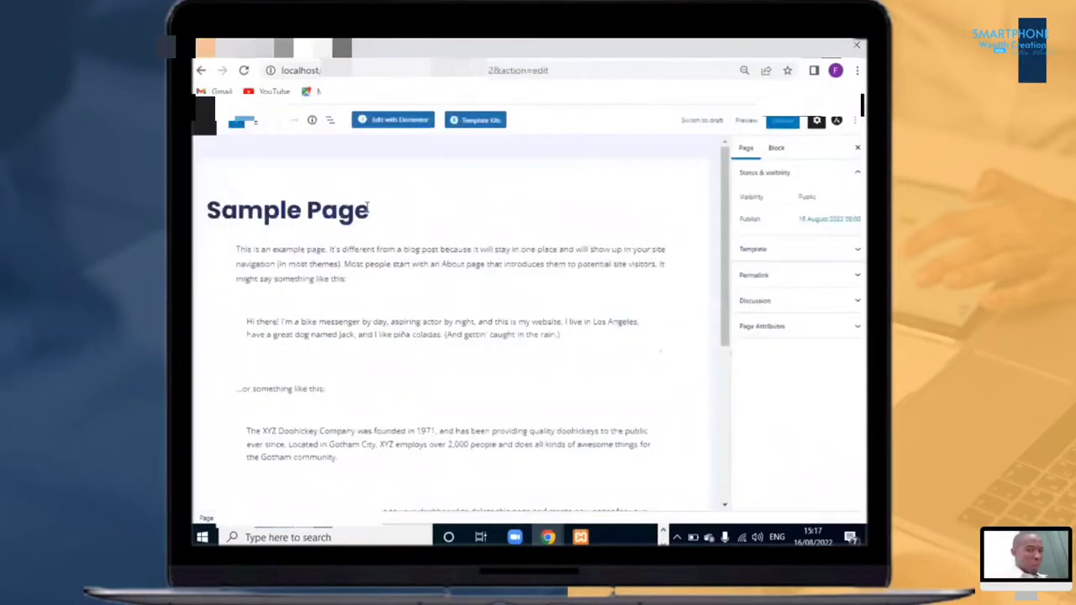
pyautogui.click(367, 206)
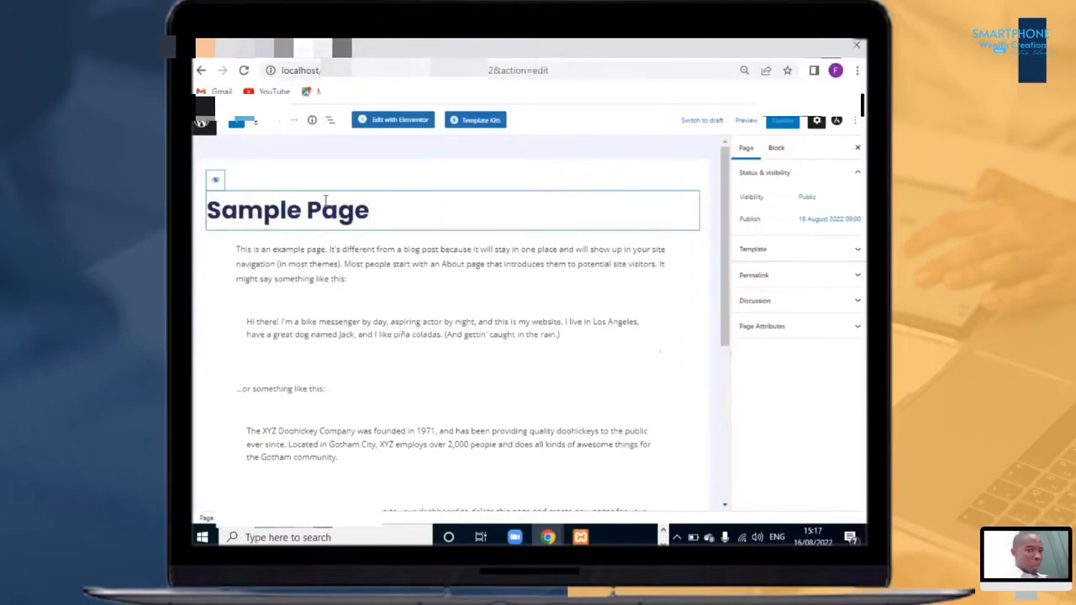
pyautogui.press('BackSpace')
pyautogui.press('BackSpace')
pyautogui.press('BackSpace')
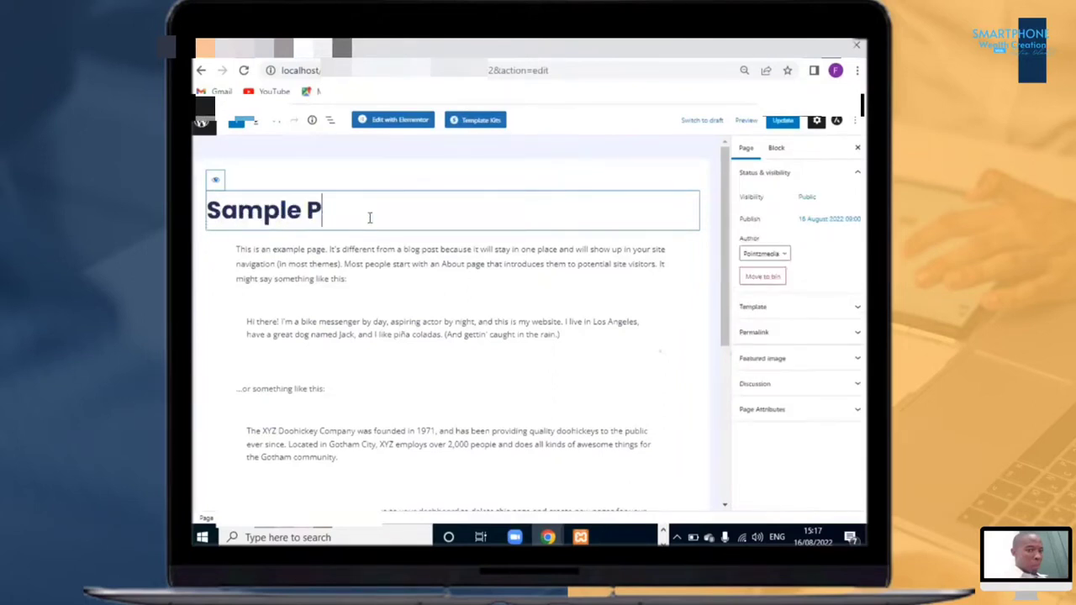
pyautogui.press('BackSpace')
pyautogui.press('BackSpace')
pyautogui.press('BackSpace')
pyautogui.press('BackSpace')
pyautogui.press('BackSpace')
pyautogui.press('BackSpace')
pyautogui.press('BackSpace')
pyautogui.press('BackSpace')
pyautogui.write('Processes')
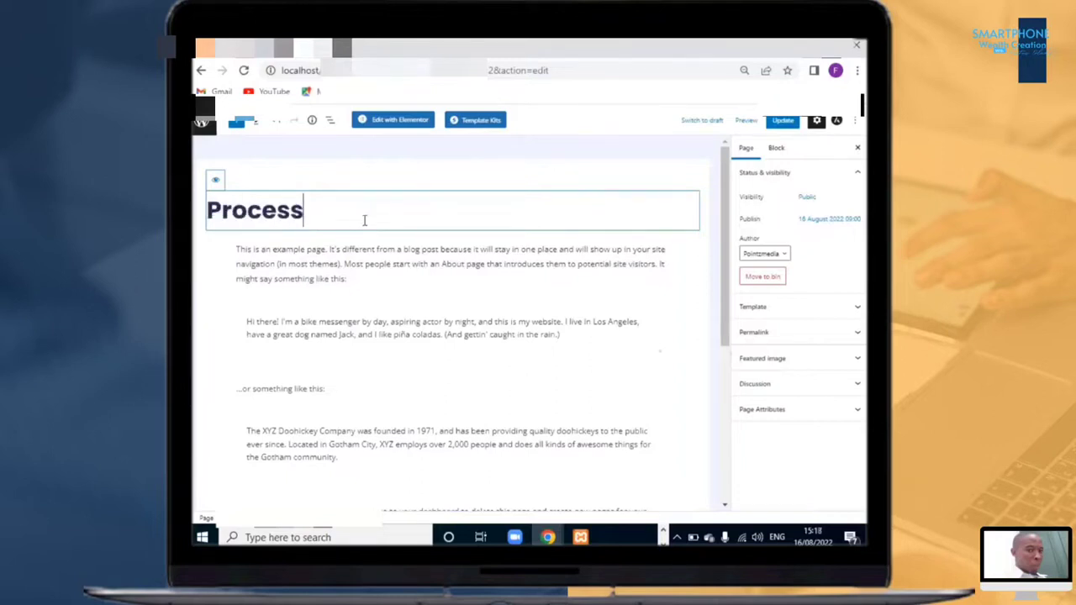
pyautogui.click(786, 124)
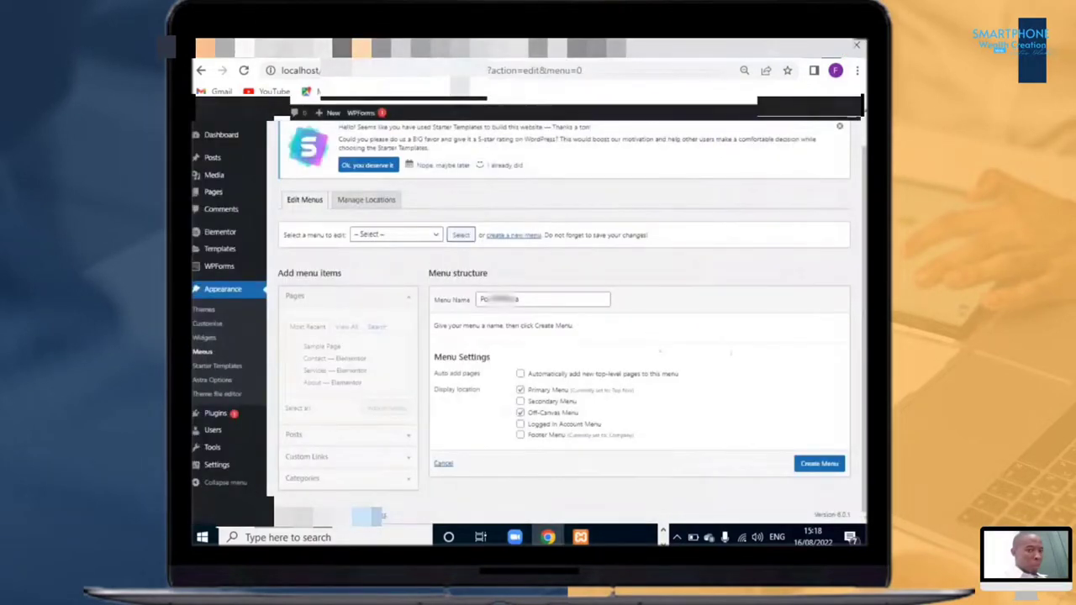
# Step: Switch between the Pages list and the site's front end to check the current navigation
pyautogui.hotkey('alt', 'Tab')
pyautogui.hotkey('alt', 'Tab')
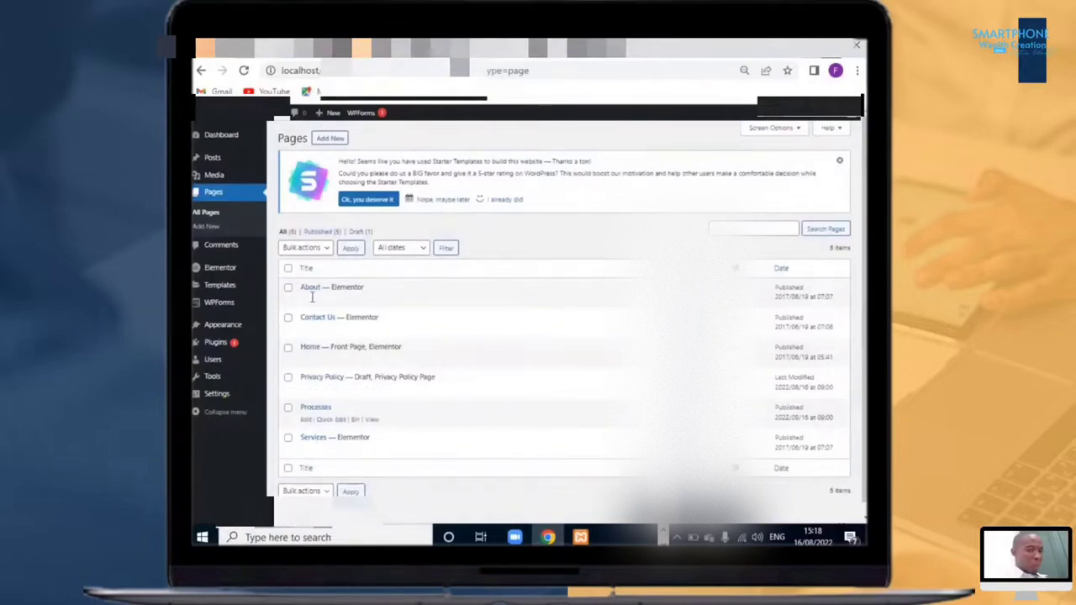
pyautogui.moveTo(221, 271)
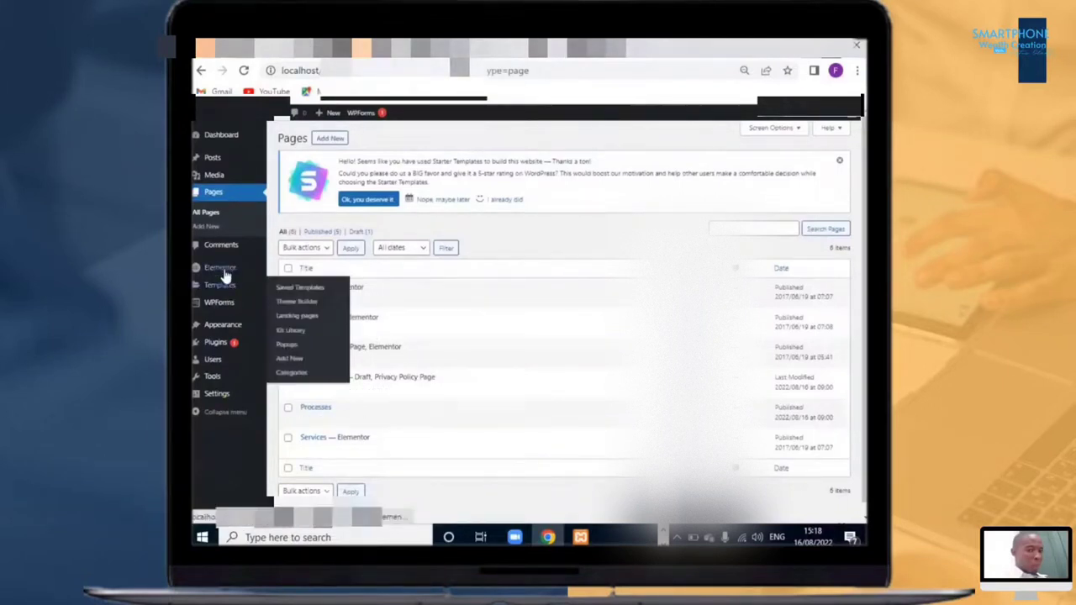
pyautogui.moveTo(219, 303)
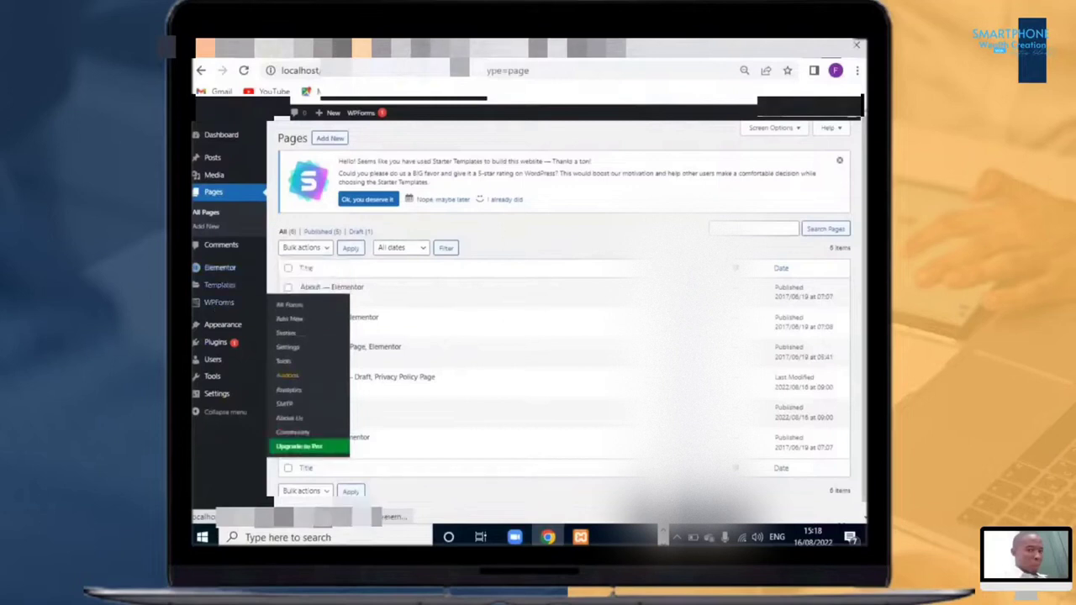
pyautogui.click(562, 51)
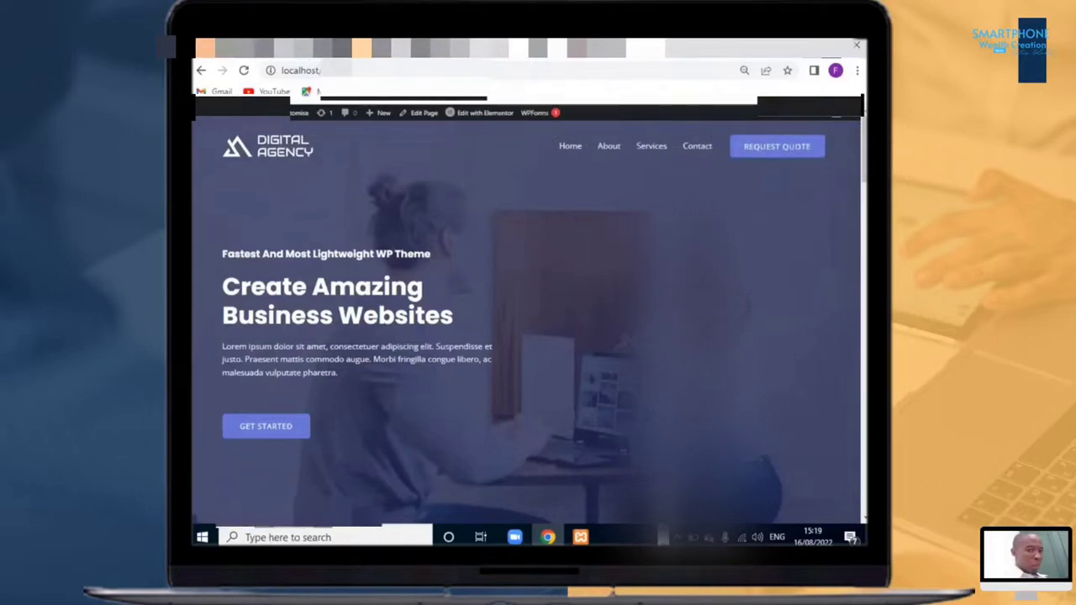
pyautogui.click(272, 49)
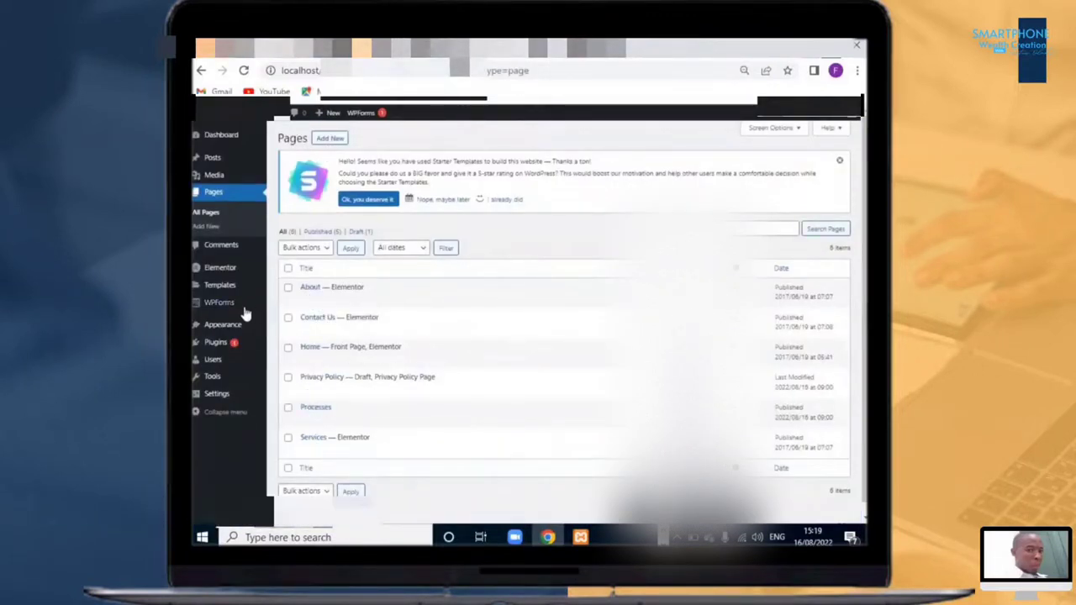
pyautogui.click(555, 49)
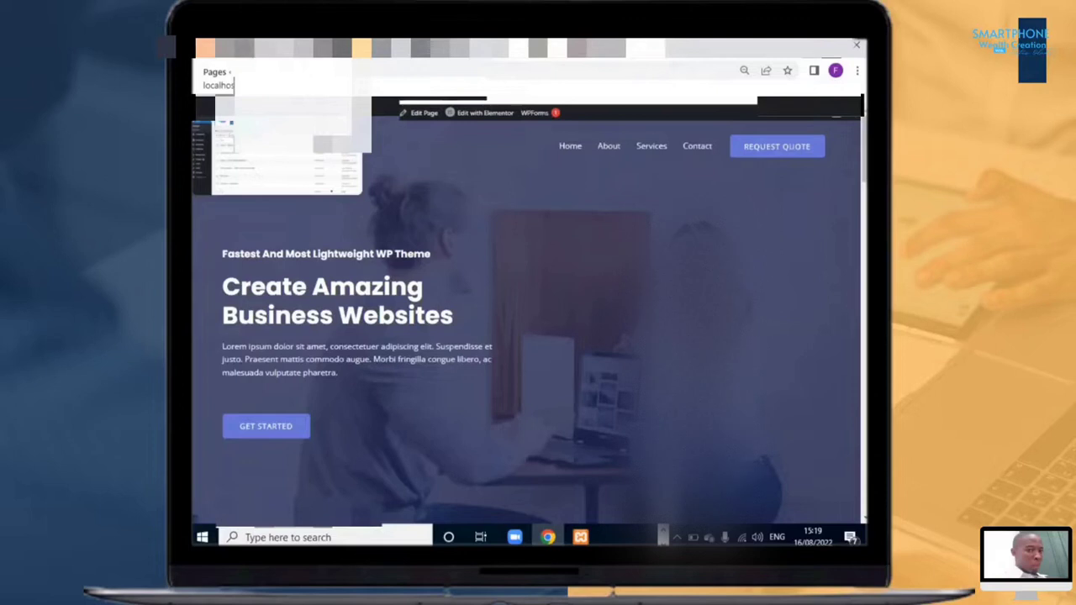
pyautogui.click(244, 48)
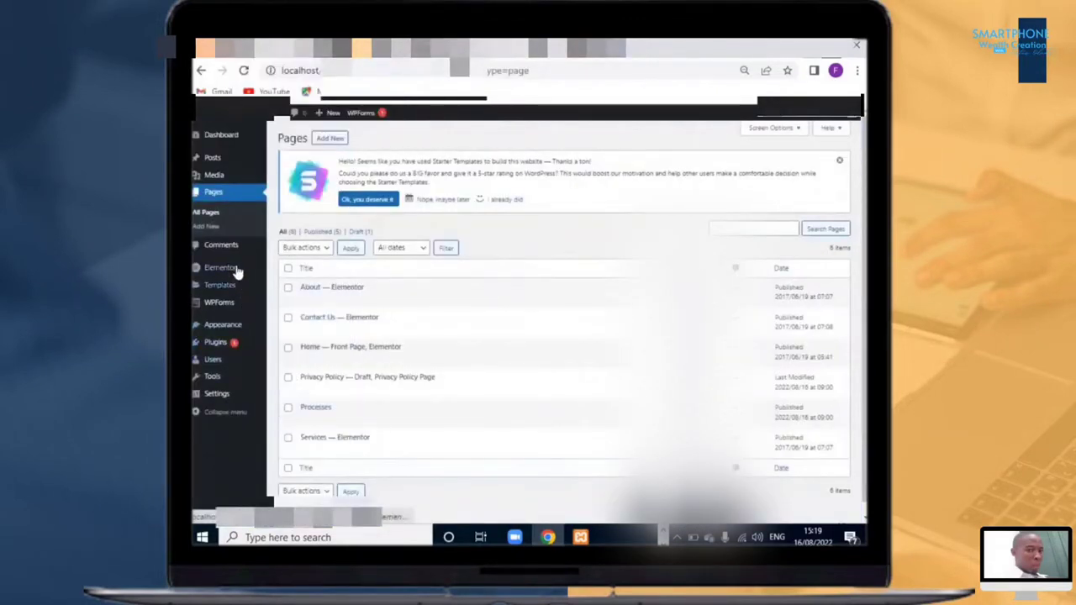
pyautogui.moveTo(238, 327)
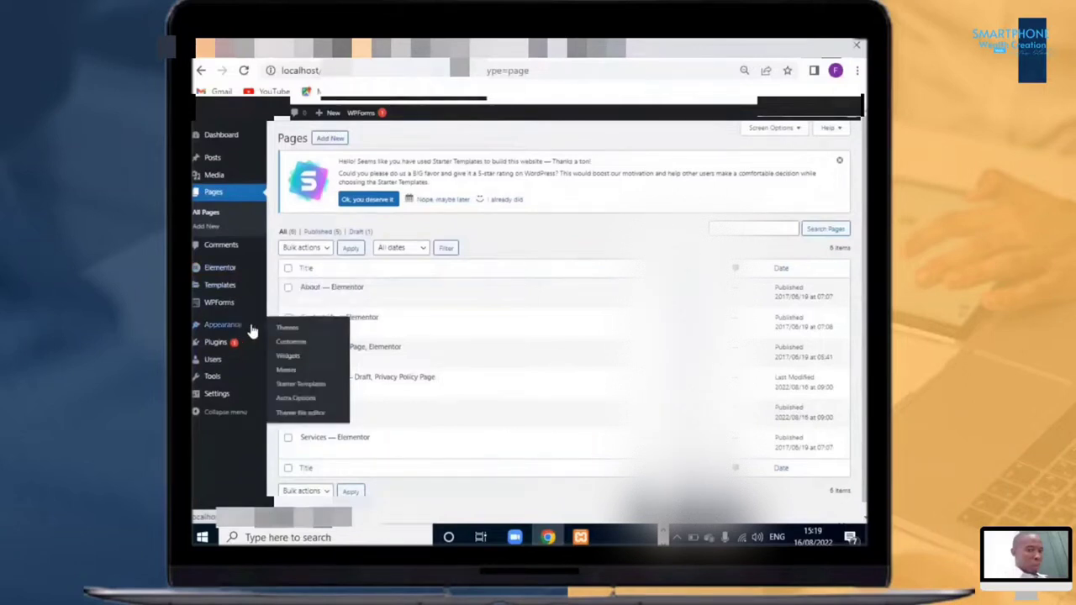
# Step: On the Menus screen, select all pages (Home, About, Contact Us, Processes, Services) and add them to the menu
pyautogui.click(287, 357)
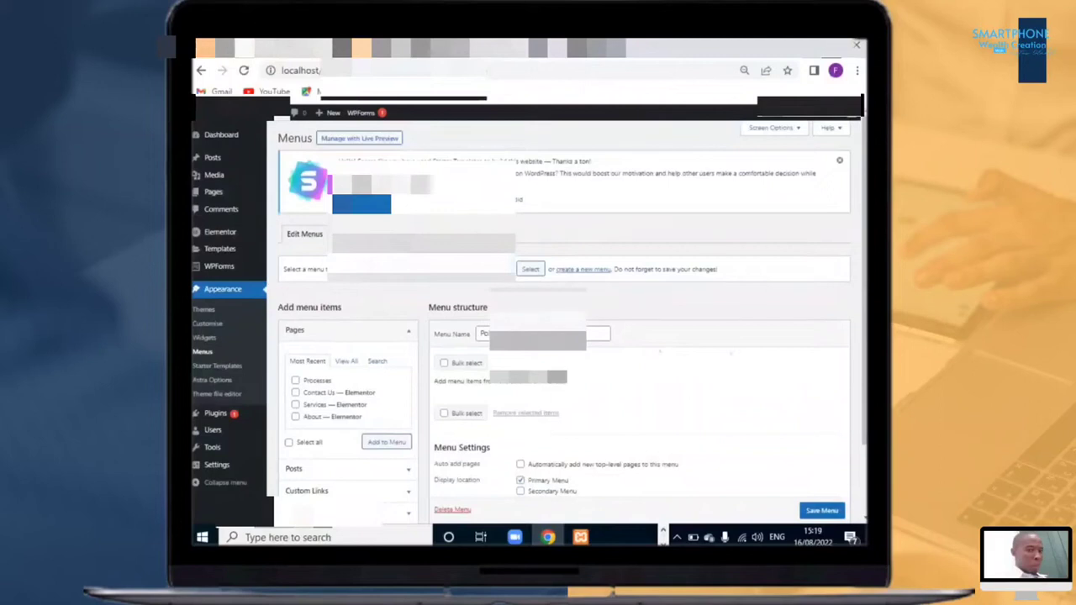
pyautogui.click(347, 363)
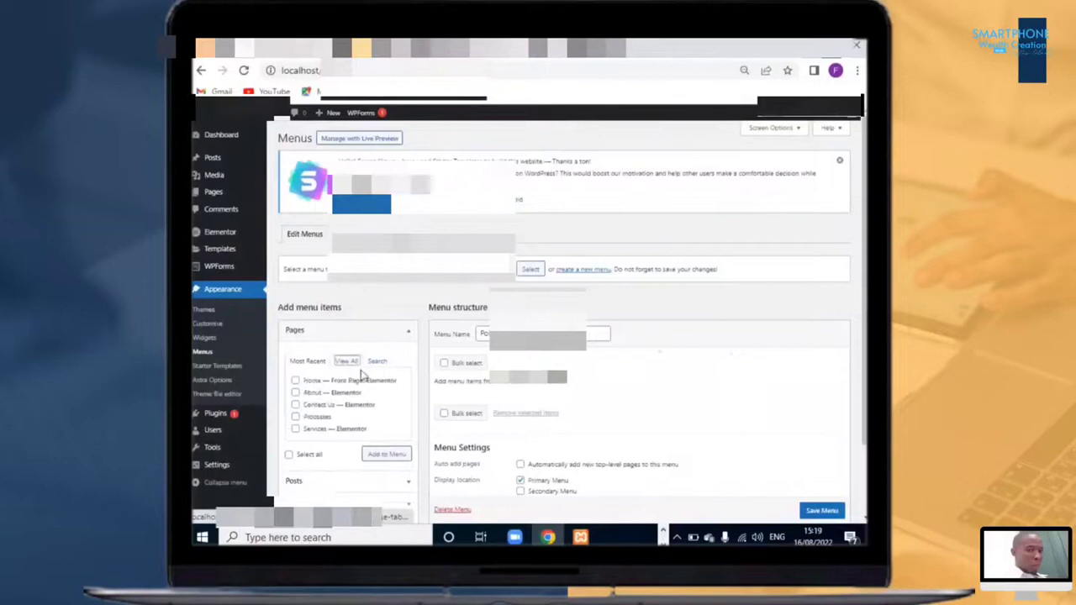
pyautogui.click(295, 381)
pyautogui.click(295, 393)
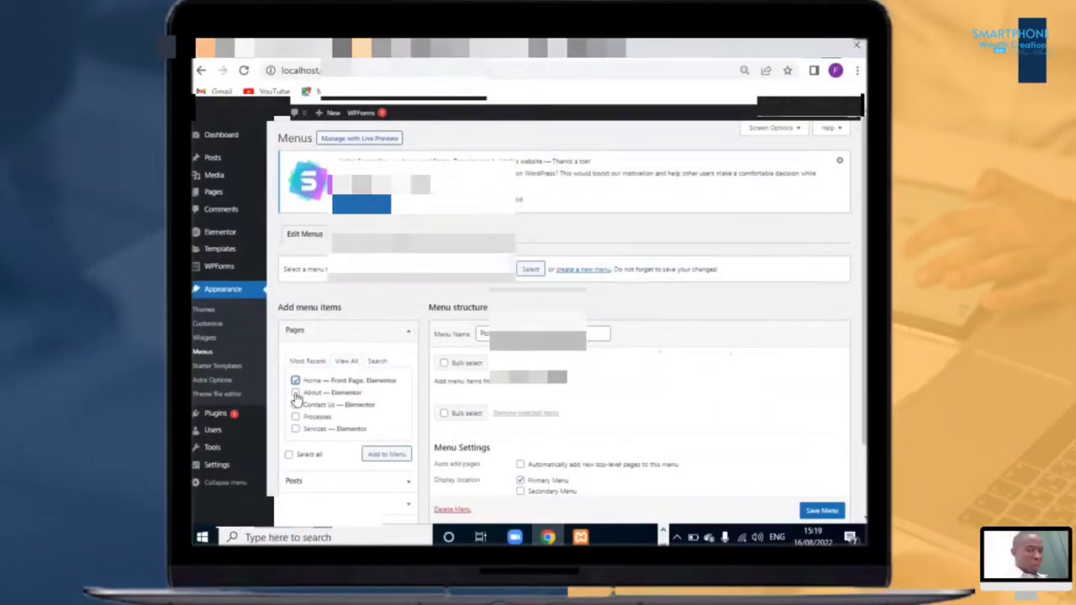
pyautogui.click(295, 405)
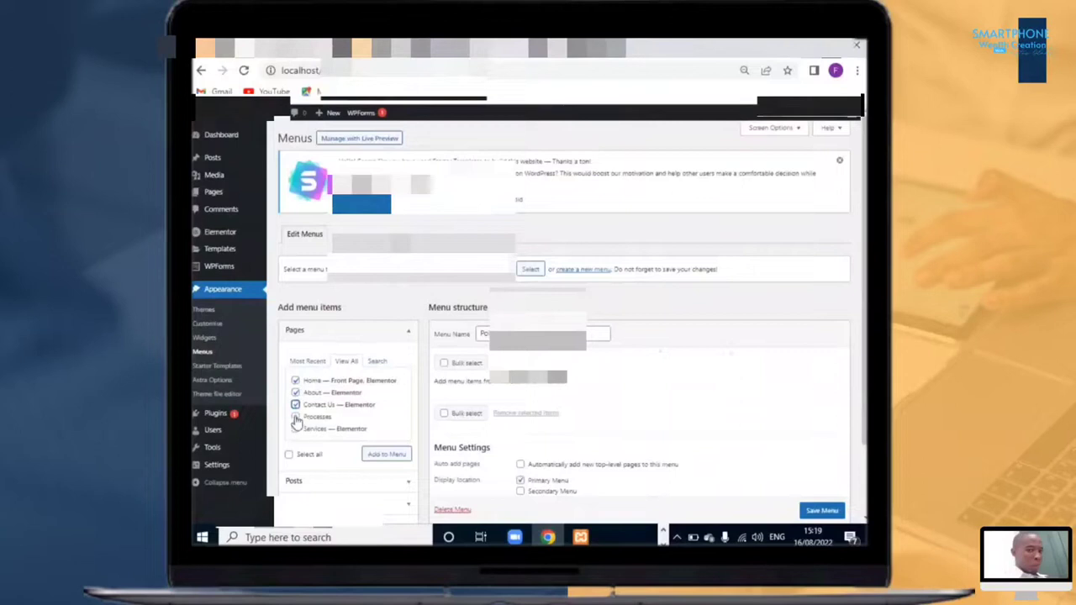
pyautogui.click(295, 417)
pyautogui.click(295, 429)
pyautogui.scroll(-2, 625, 380)
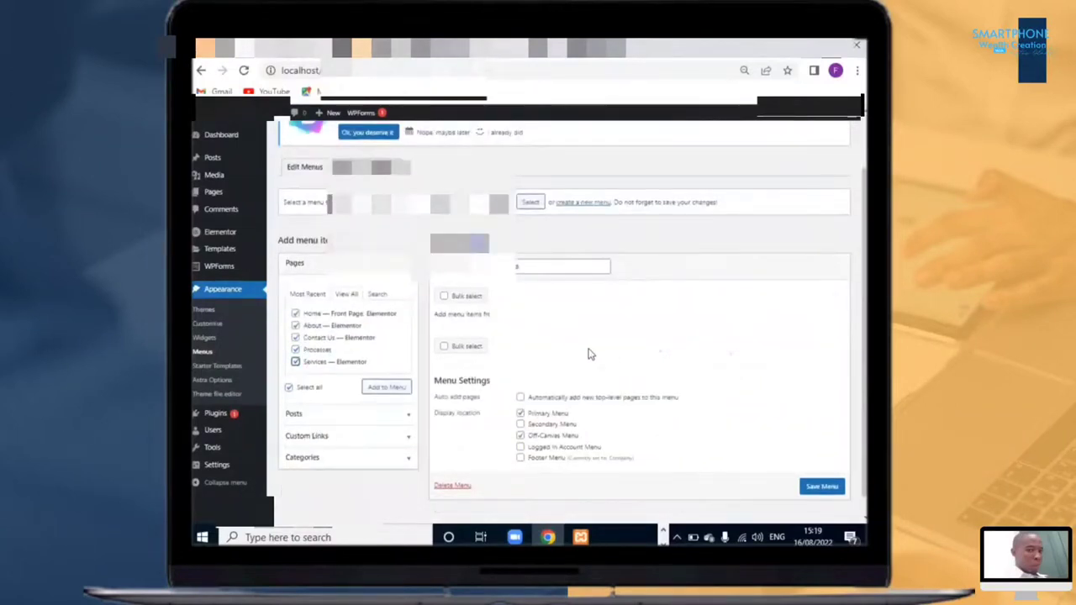
pyautogui.scroll(-1, 669, 385)
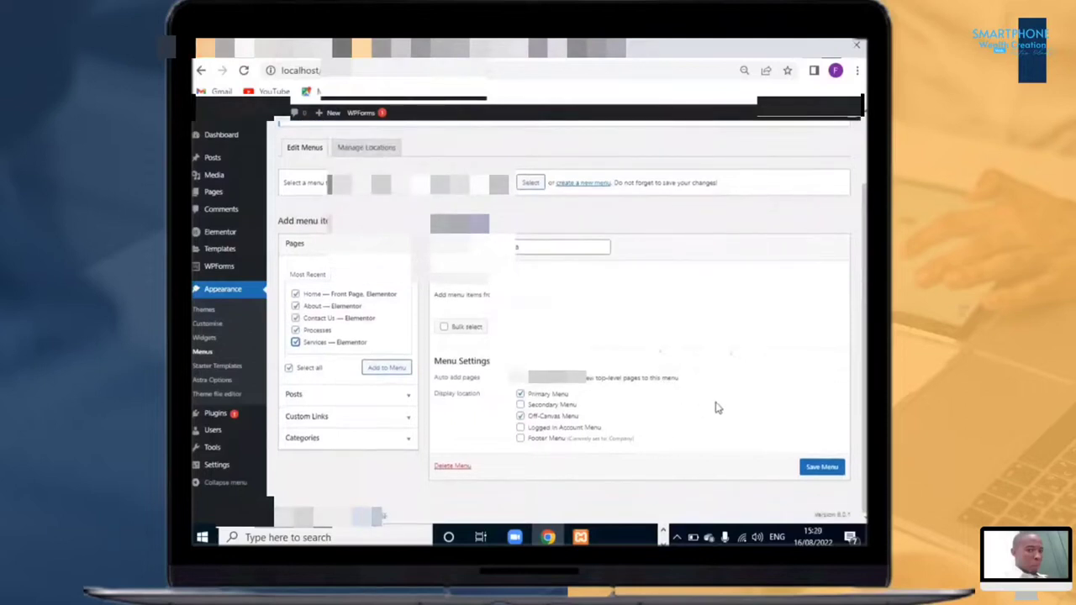
pyautogui.click(388, 373)
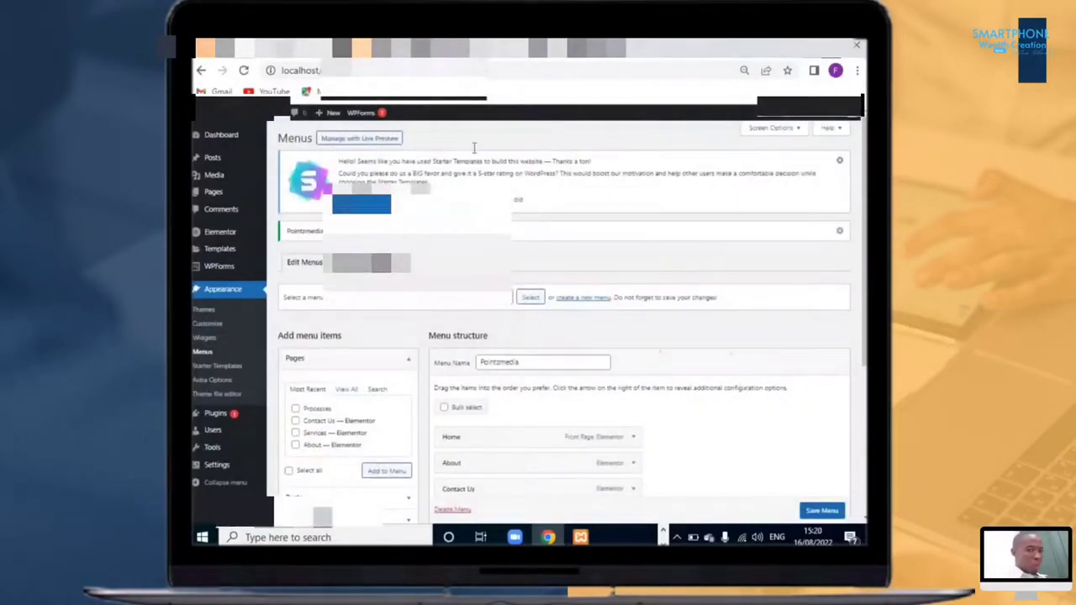
# Step: Reload the site's front end to check the header navigation
pyautogui.click(584, 49)
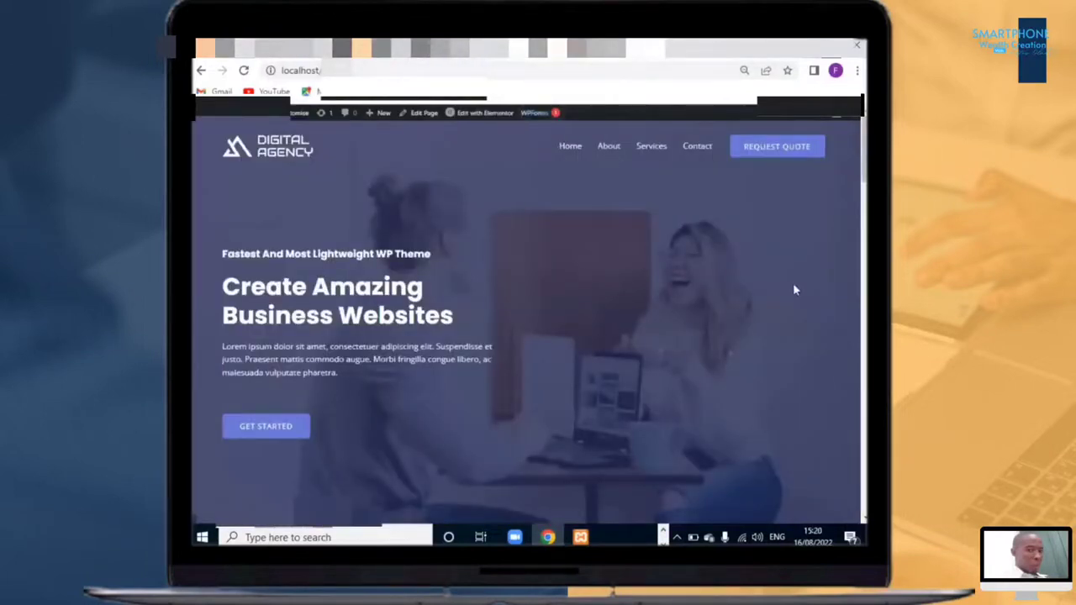
pyautogui.press('F5')
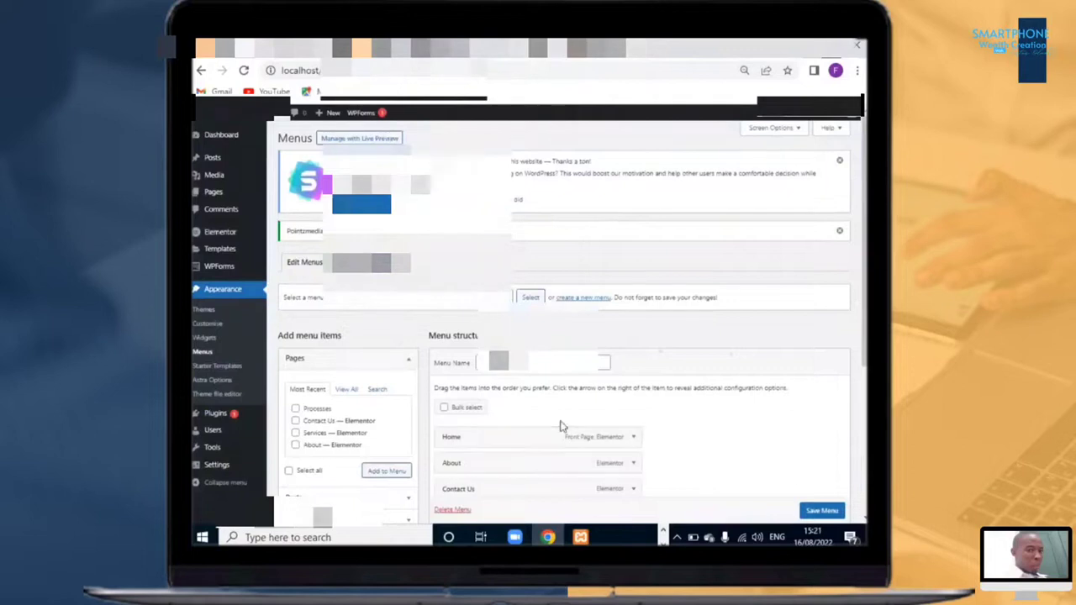
# Step: Reorder the menu items so Services follows About and Contact Us comes last
pyautogui.scroll(-3, 504, 403)
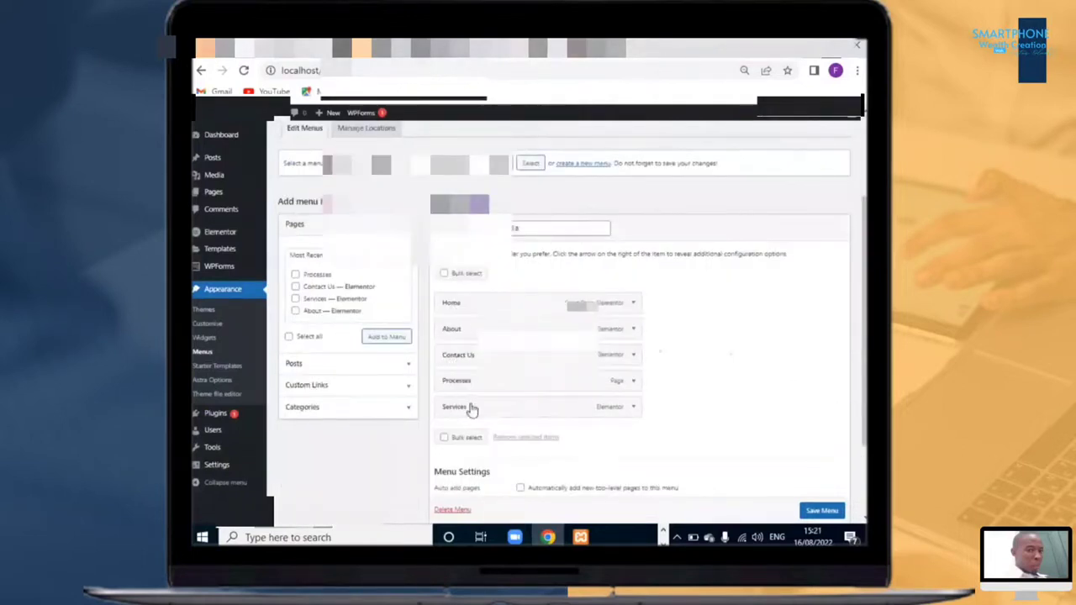
pyautogui.moveTo(471, 409); pyautogui.dragTo(470, 353)
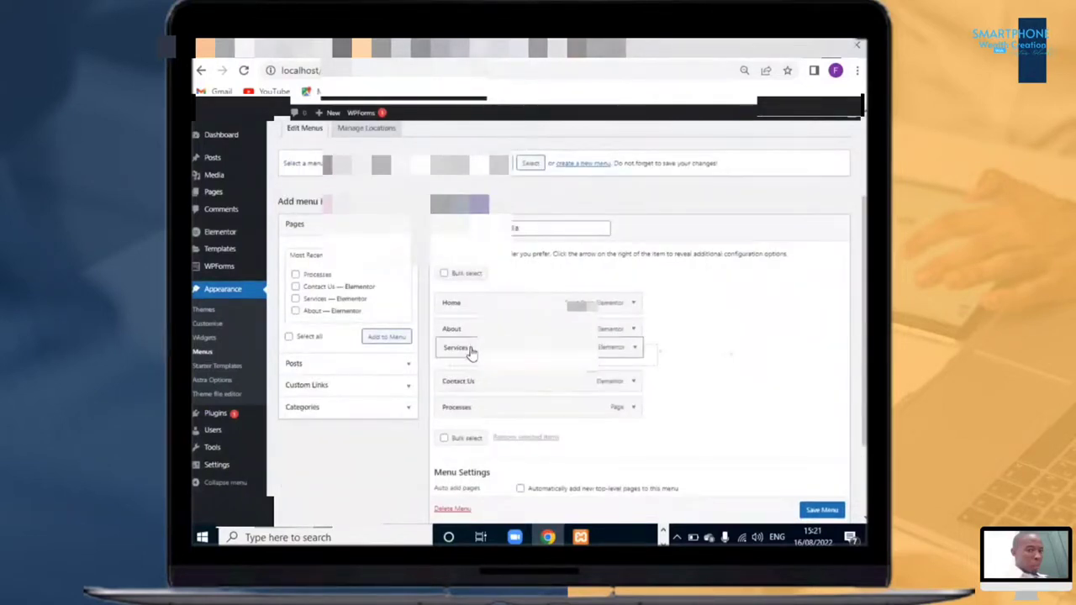
pyautogui.moveTo(465, 414); pyautogui.dragTo(469, 380)
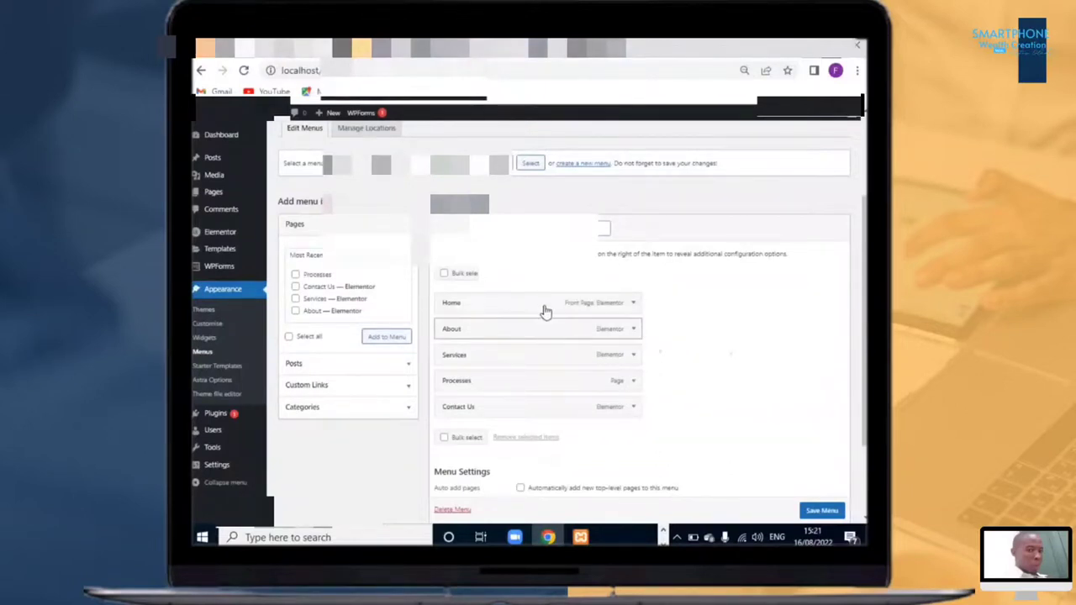
# Step: Expand the Home menu item to inspect its navigation label settings
pyautogui.click(633, 305)
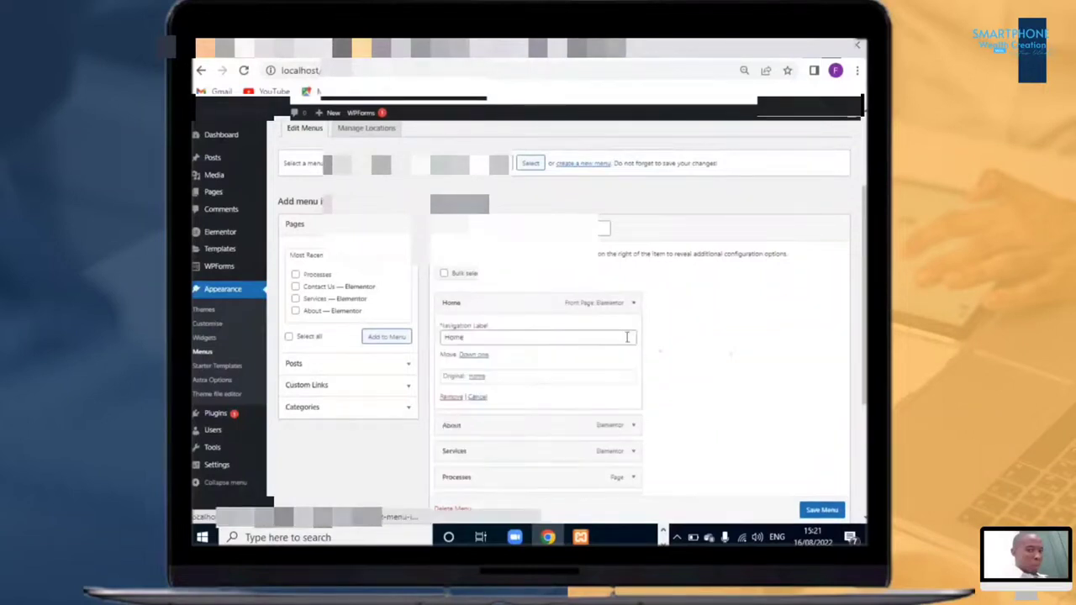
pyautogui.click(516, 337)
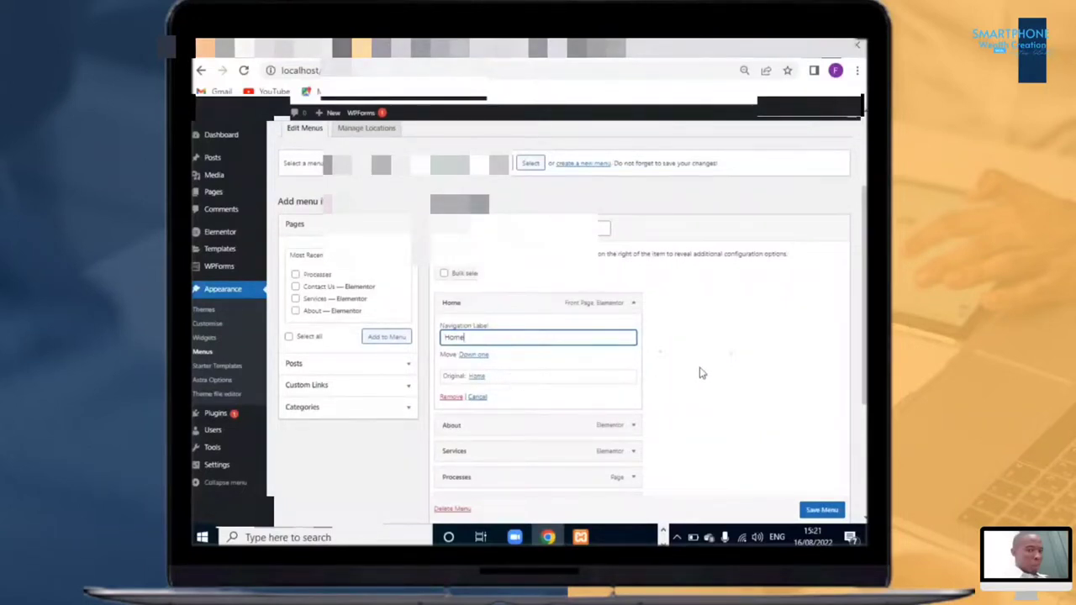
pyautogui.click(496, 379)
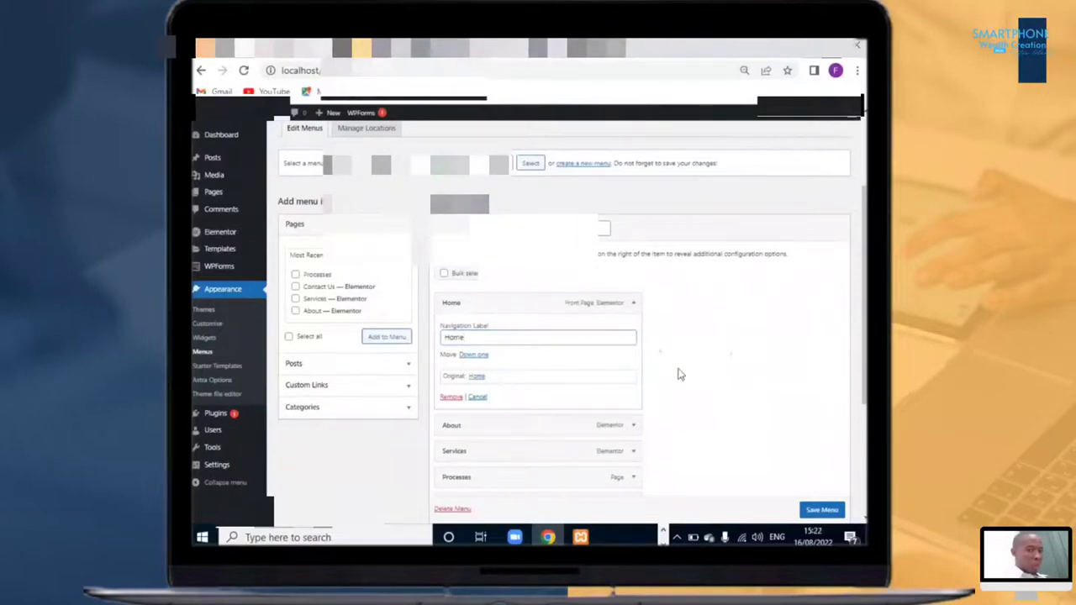
# Step: Collapse the Home item, nest Processes as a sub-item under Services, then move it back to the top level
pyautogui.click(633, 304)
pyautogui.moveTo(507, 374); pyautogui.dragTo(545, 393)
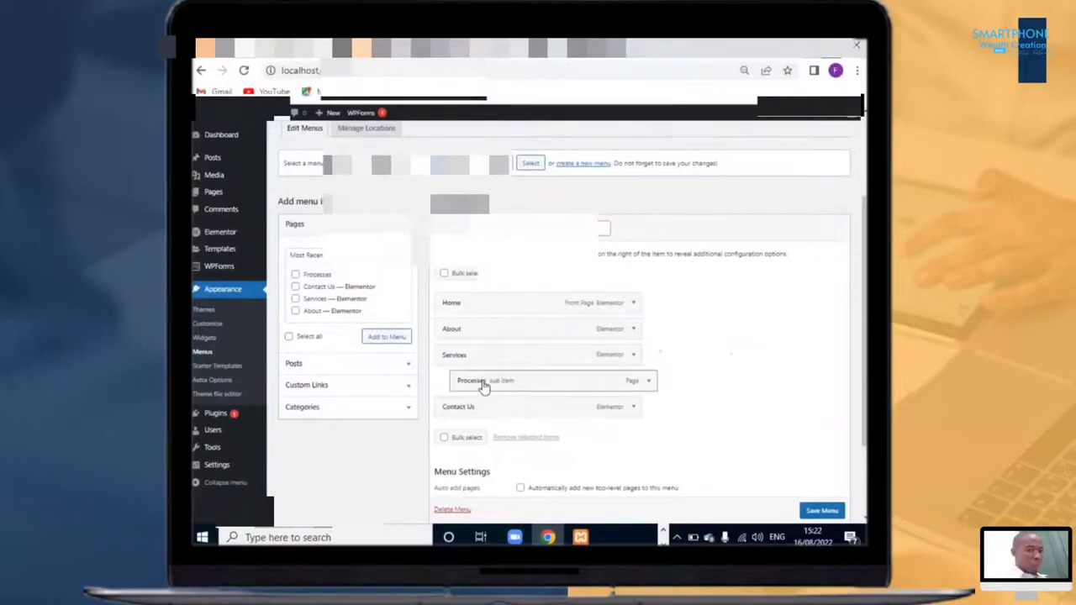
pyautogui.moveTo(478, 387); pyautogui.dragTo(471, 386)
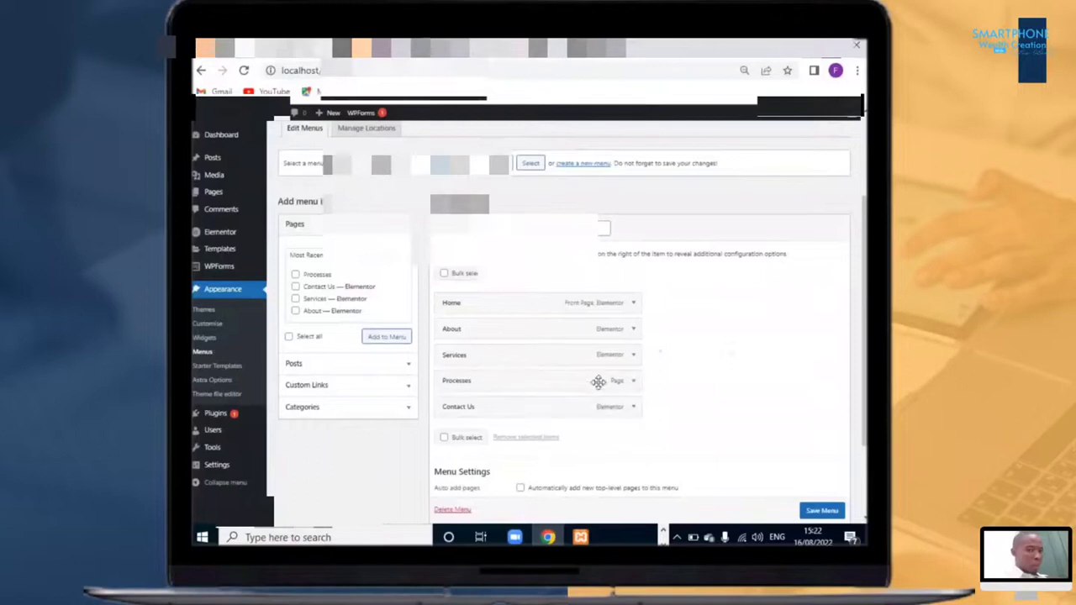
# Step: Switch to the site's front-end tab and refresh it to view the menu order in the header
pyautogui.scroll(-1, 716, 464)
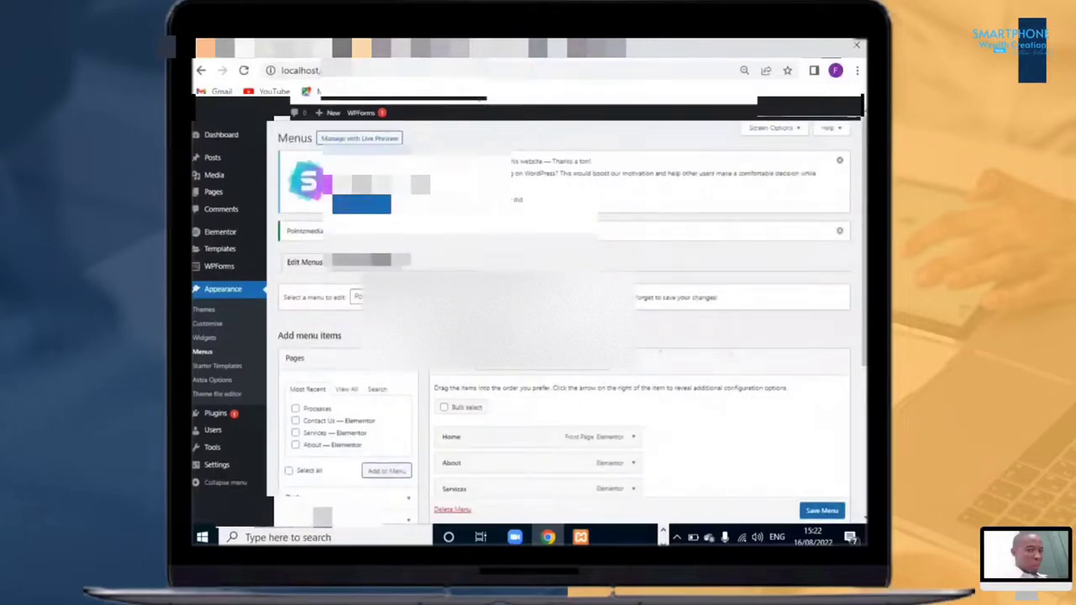
pyautogui.click(645, 47)
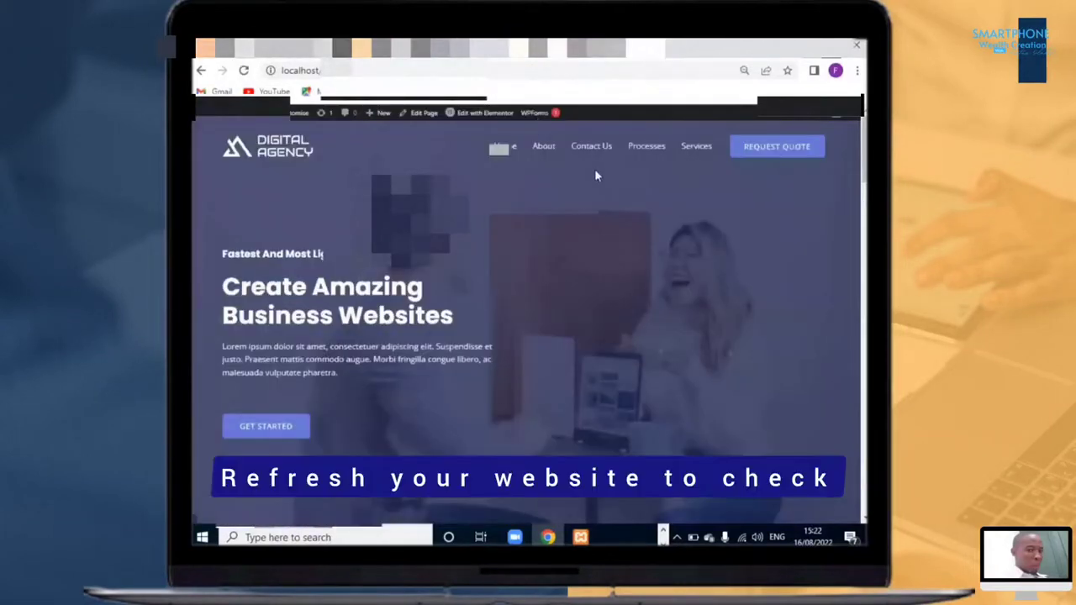
pyautogui.press('F5')
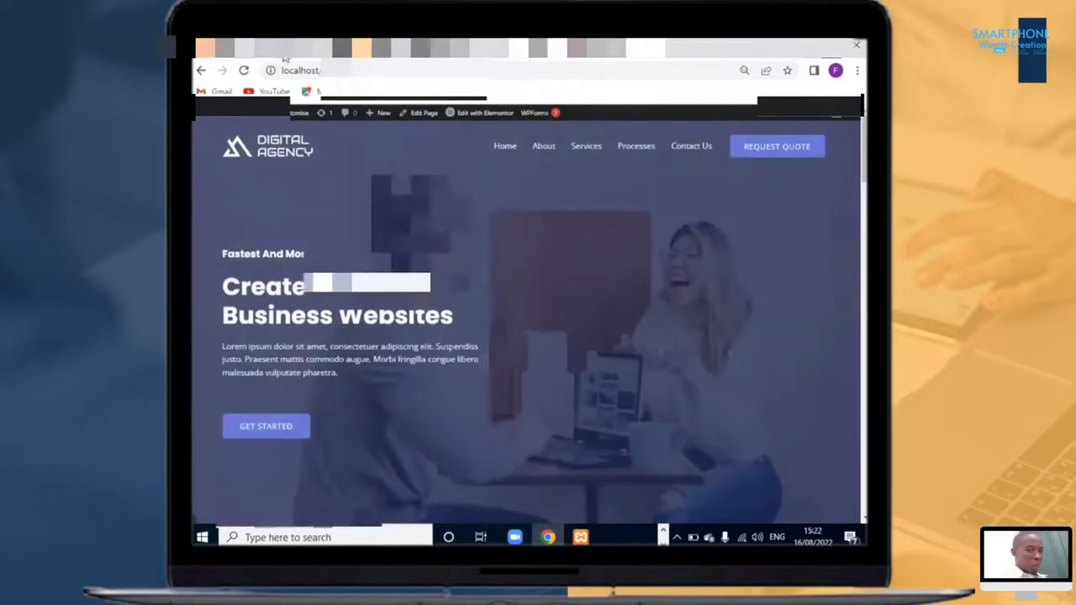
# Step: Return to the admin dashboard, review the menu's display location settings, and open the All Pages list
pyautogui.click(432, 48)
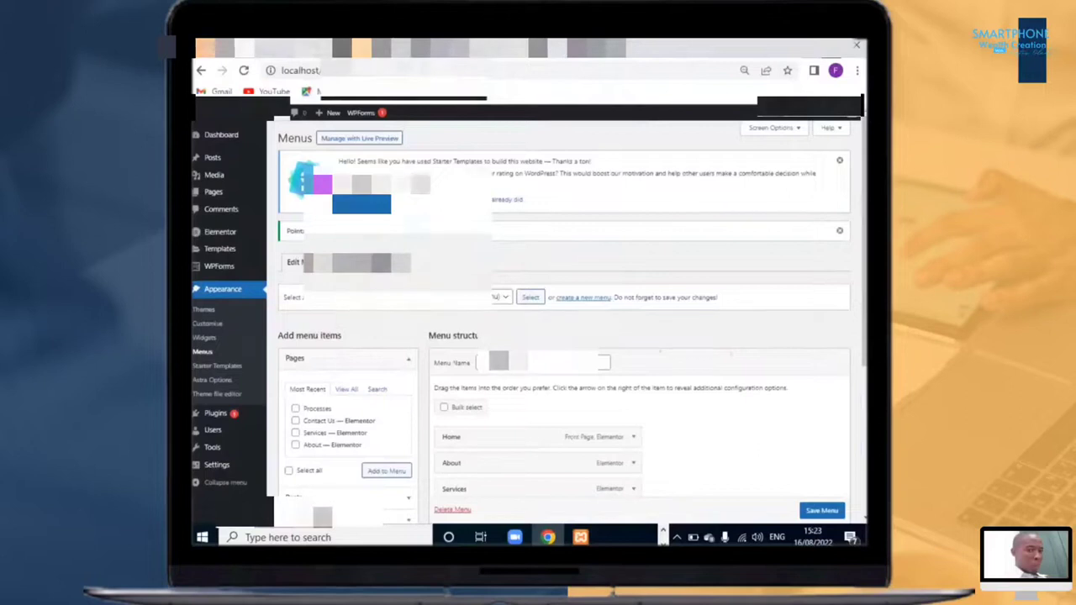
pyautogui.scroll(-1, 471, 364)
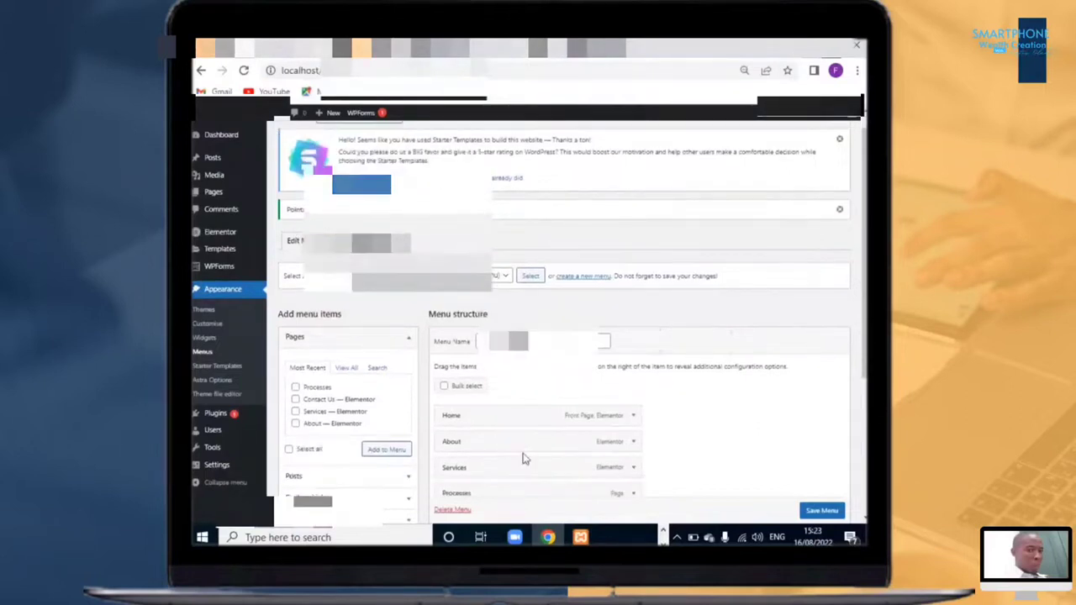
pyautogui.scroll(-2, 518, 450)
pyautogui.scroll(-2, 514, 446)
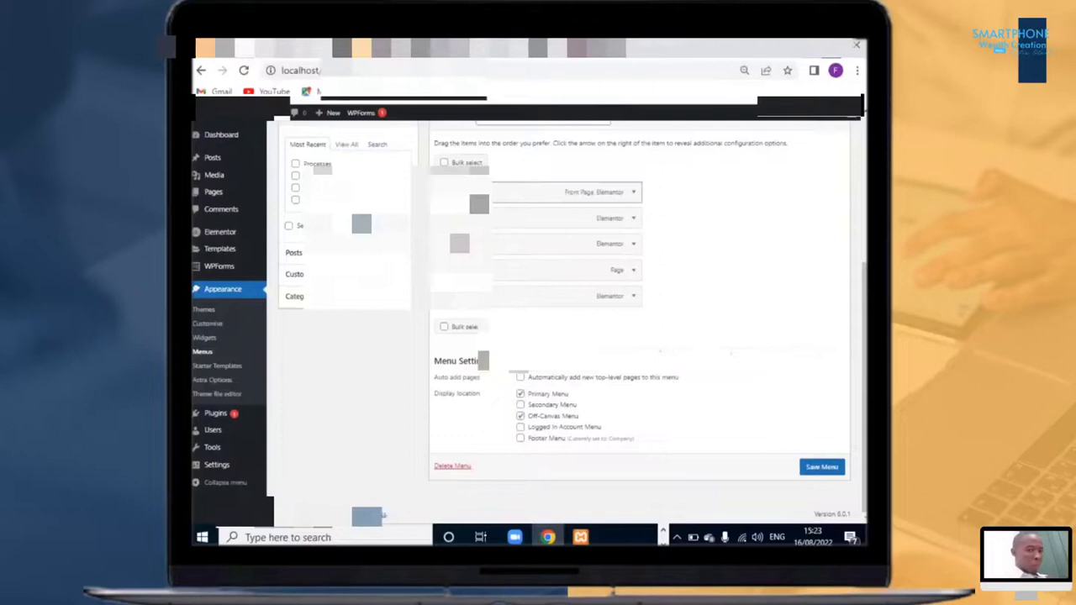
pyautogui.moveTo(206, 197)
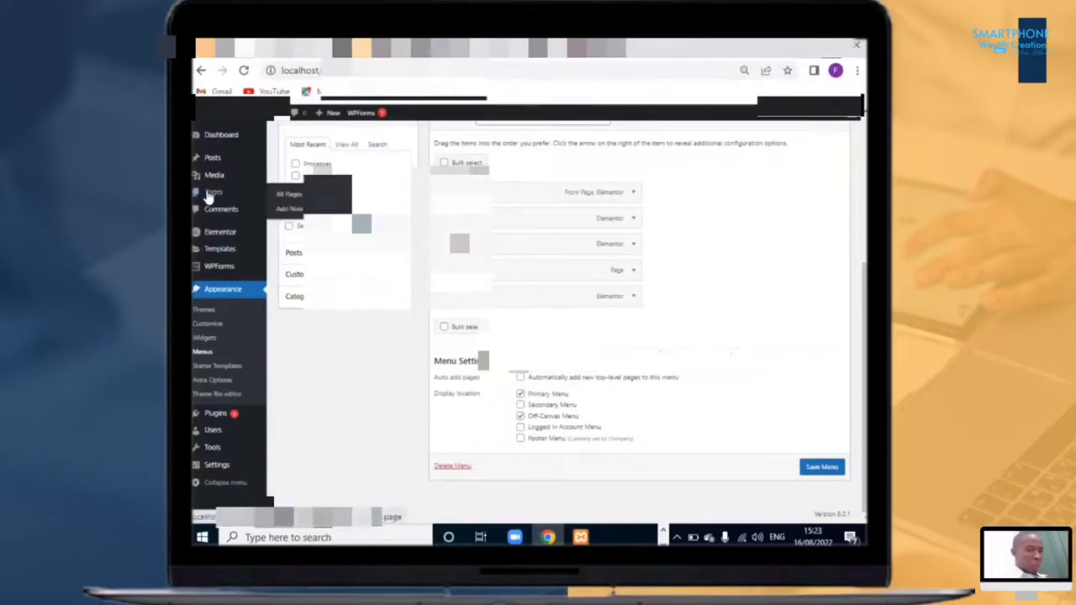
pyautogui.click(286, 198)
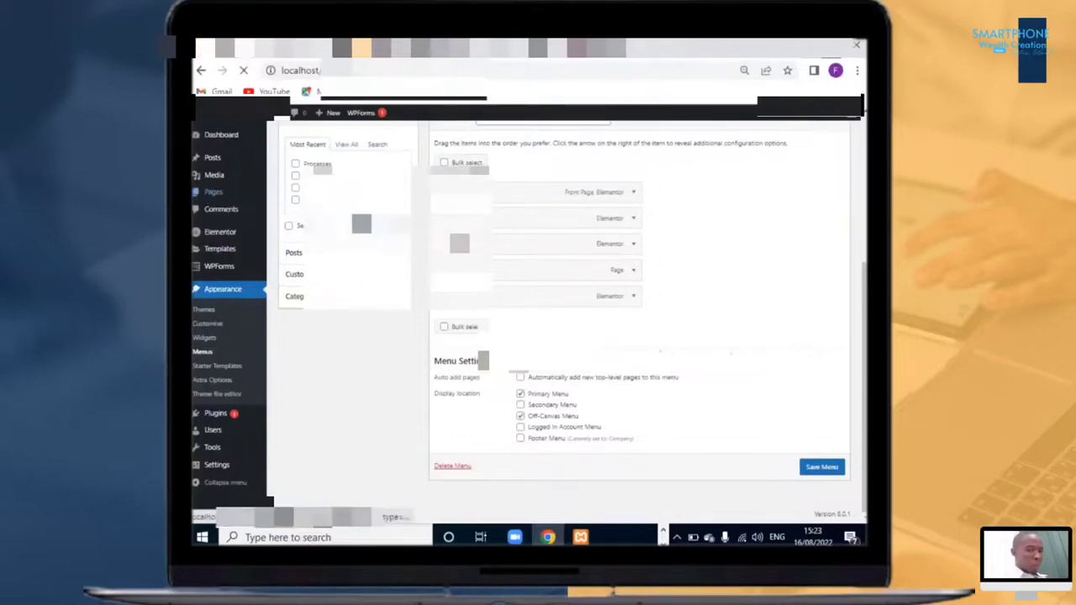
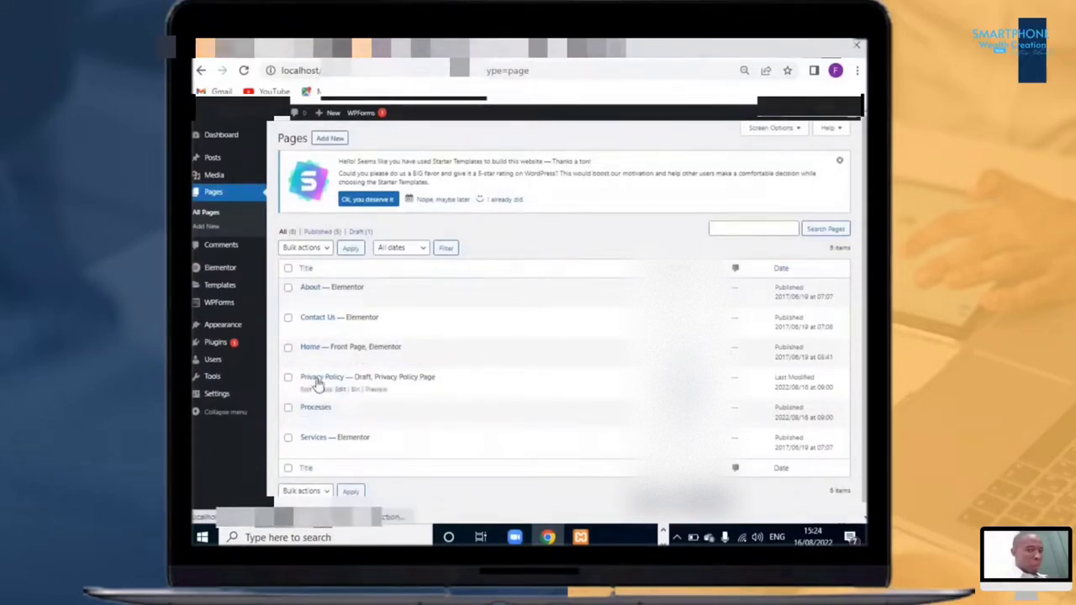
# Step: Open the Home page for editing and launch it in the Elementor editor
pyautogui.click(306, 360)
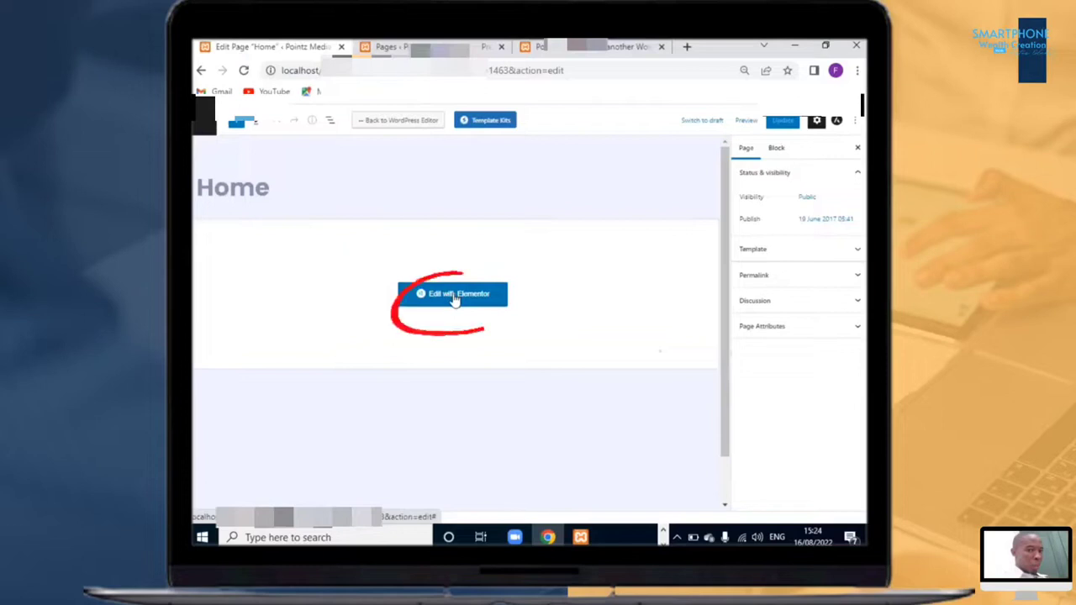
pyautogui.click(454, 295)
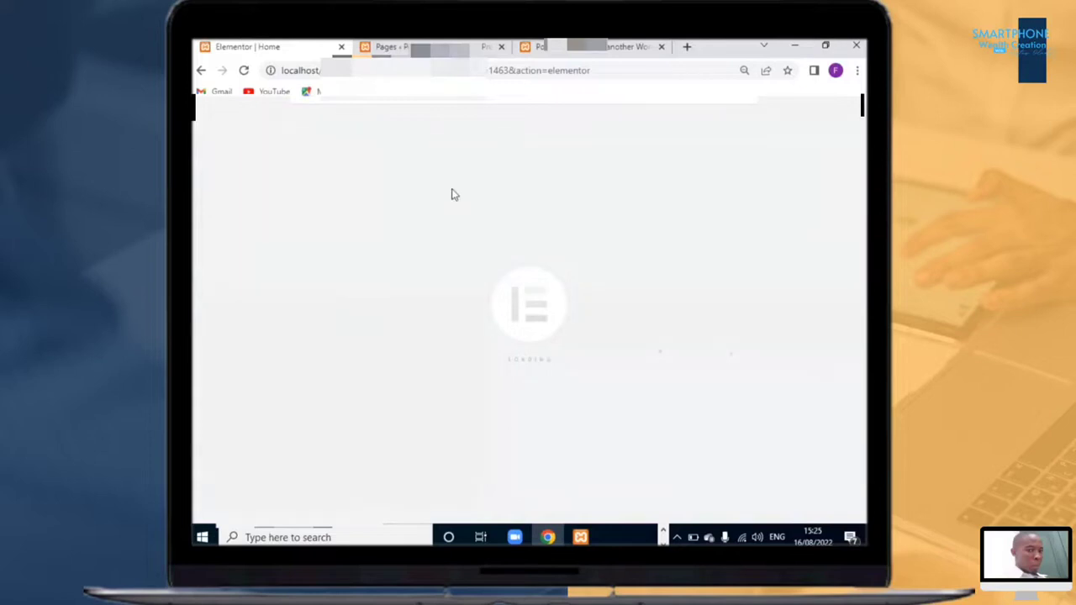
# Step: Compare the live front-end Home page with the Elementor editor view in the other tab
pyautogui.click(559, 49)
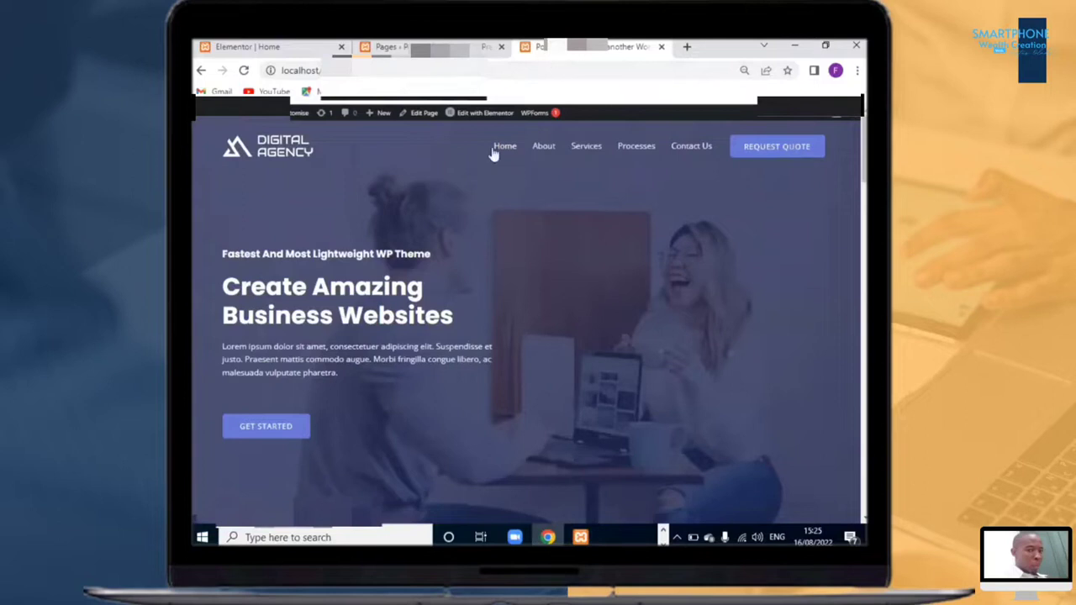
pyautogui.click(310, 47)
pyautogui.scroll(-8, 592, 356)
pyautogui.scroll(8, 544, 278)
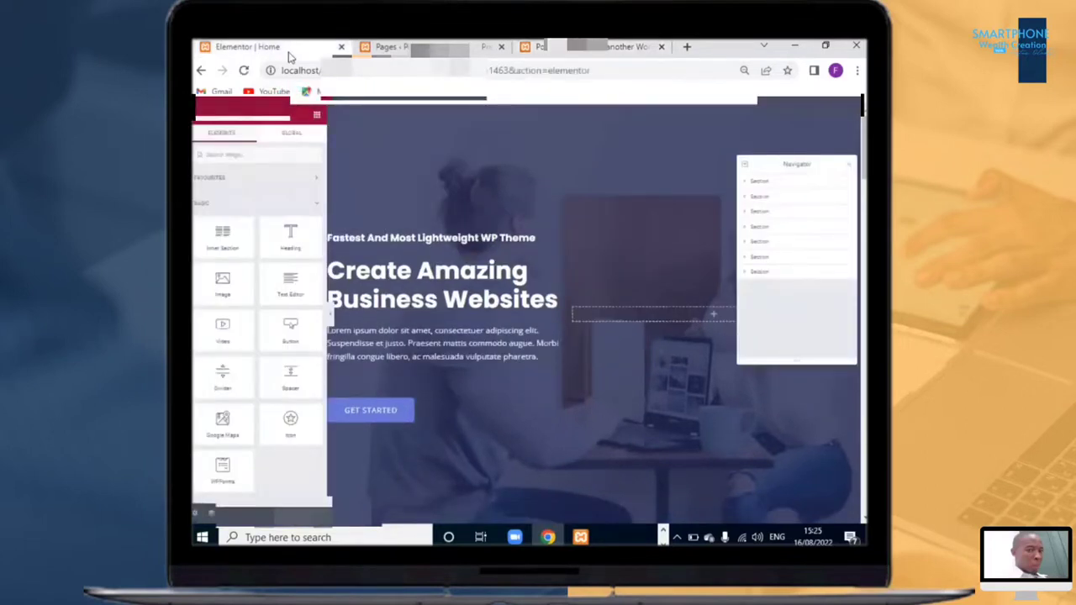
pyautogui.click(596, 50)
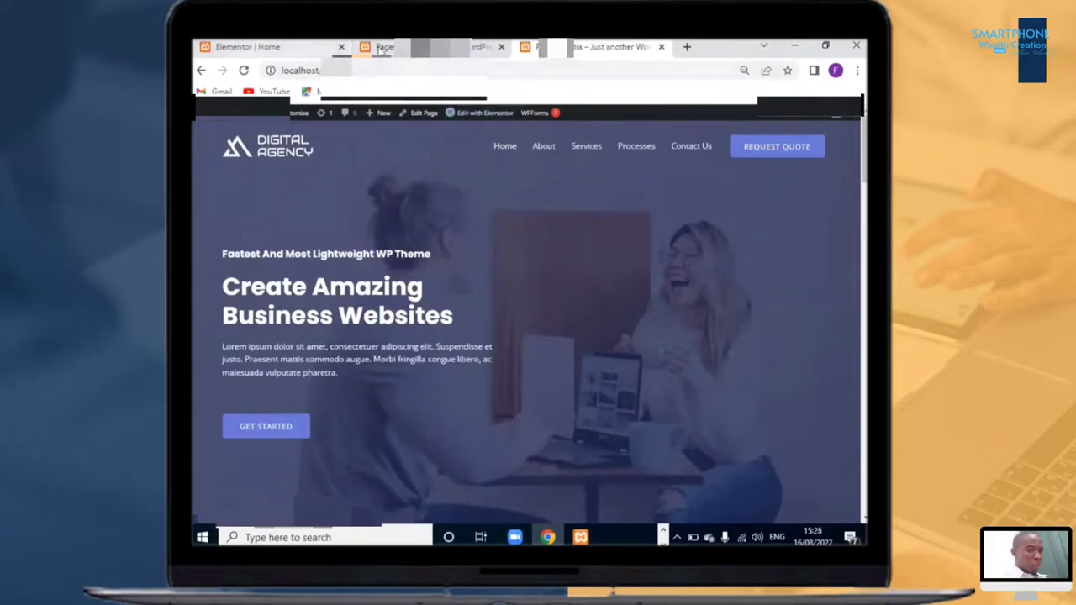
pyautogui.click(237, 47)
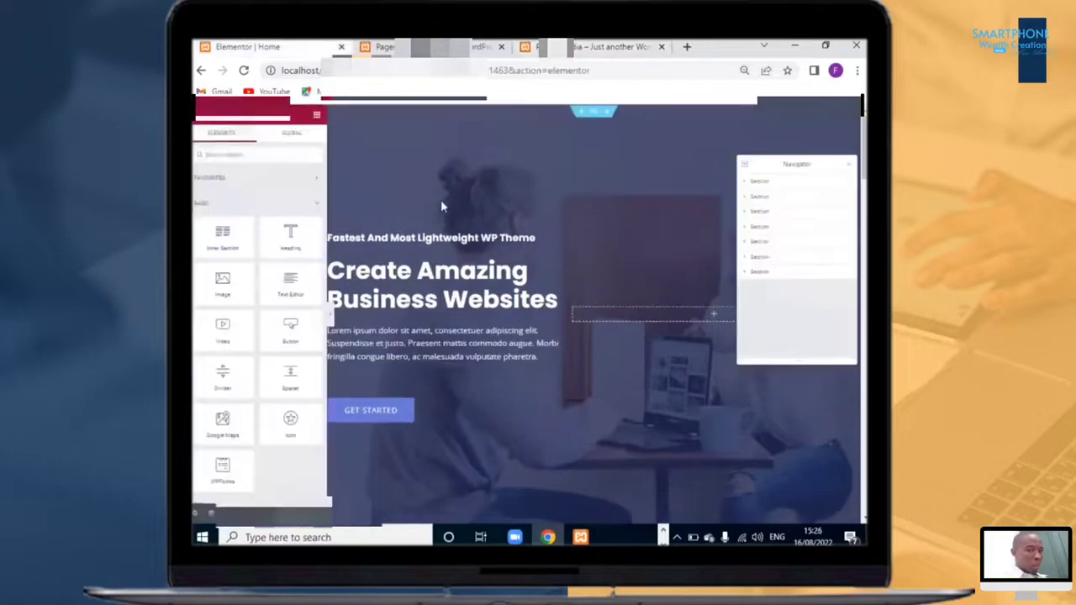
pyautogui.scroll(-3, 450, 307)
pyautogui.scroll(3, 452, 307)
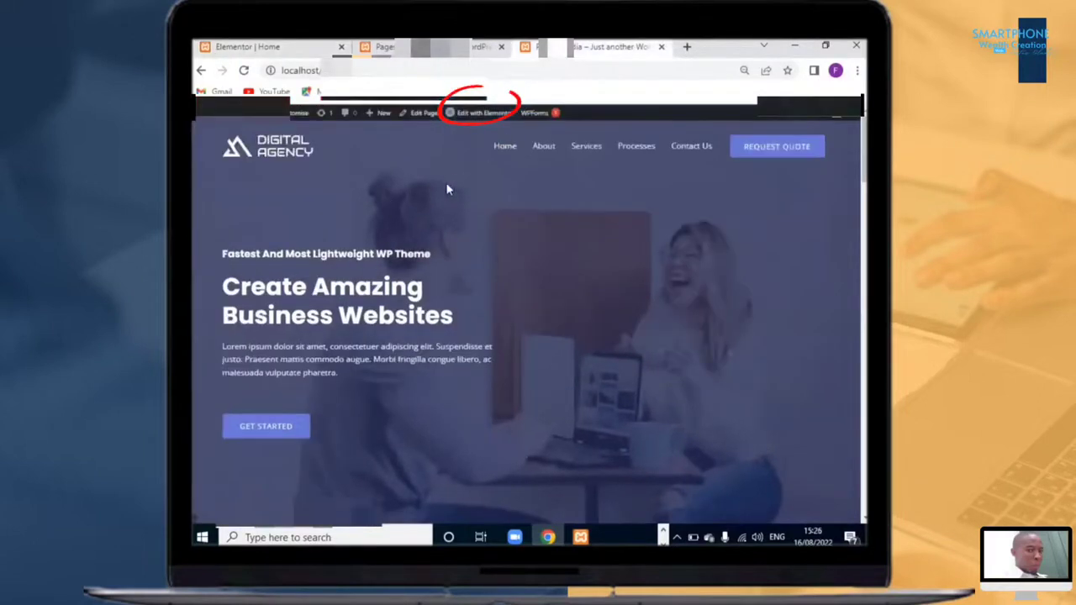
pyautogui.scroll(-1, 547, 238)
pyautogui.scroll(1, 472, 116)
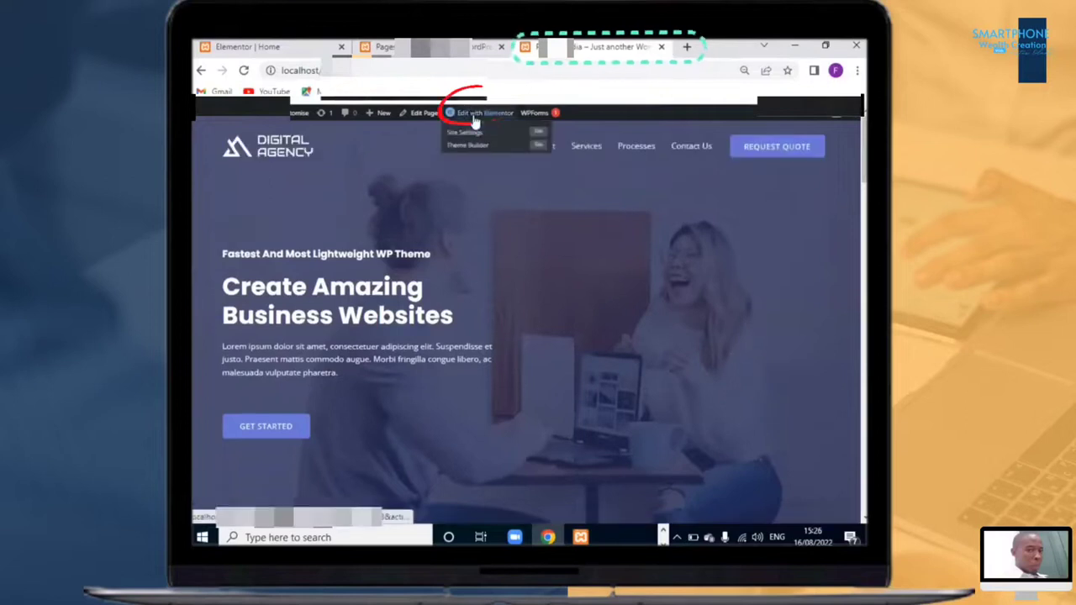
# Step: Open Elementor from the front-end toolbar and switch between the open editor tabs
pyautogui.click(478, 116)
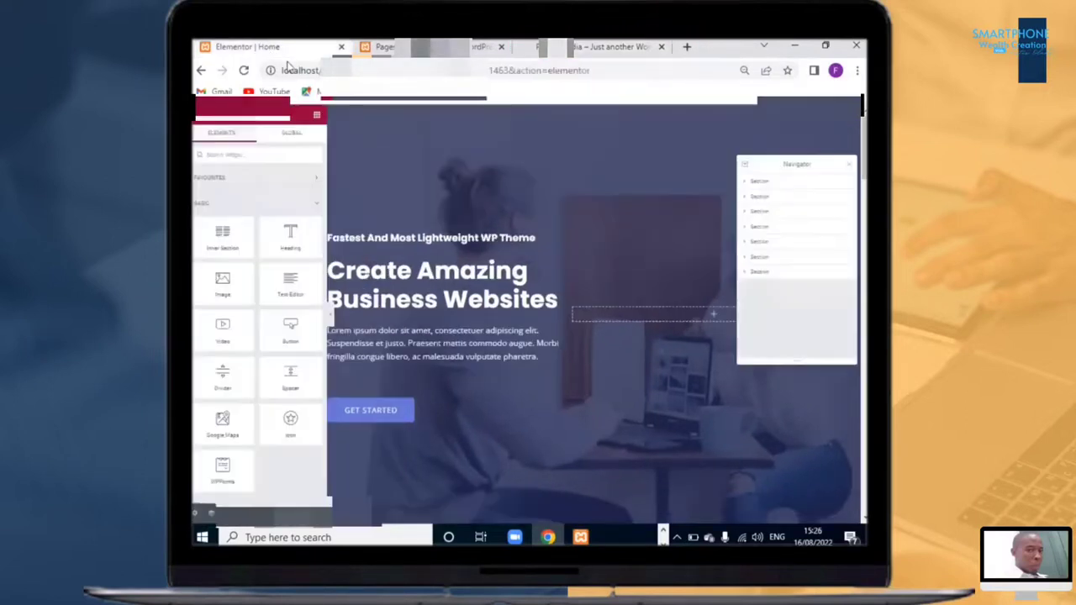
pyautogui.click(605, 50)
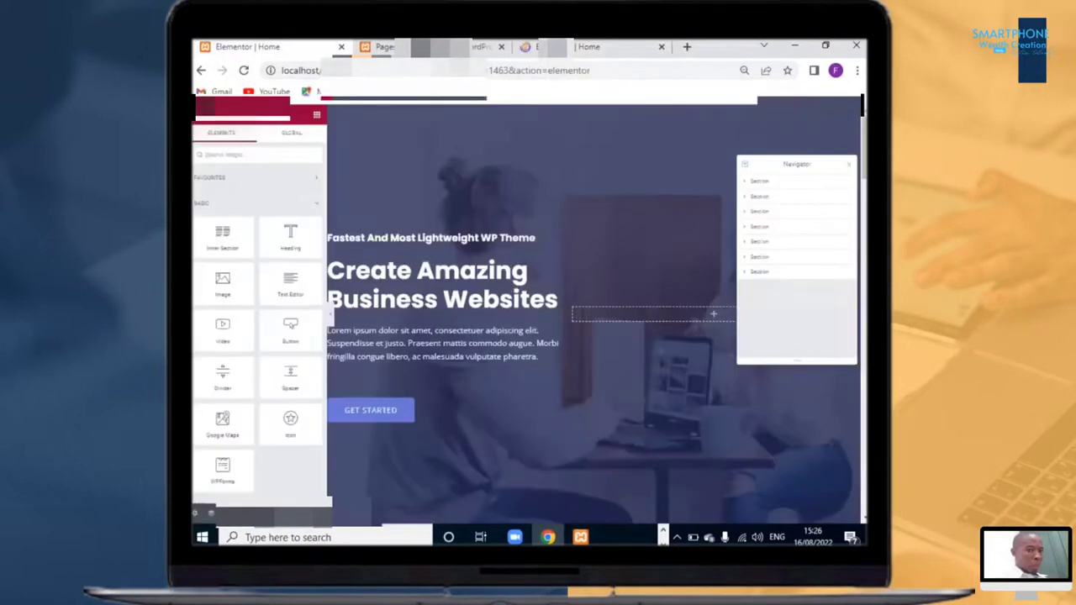
pyautogui.click(575, 53)
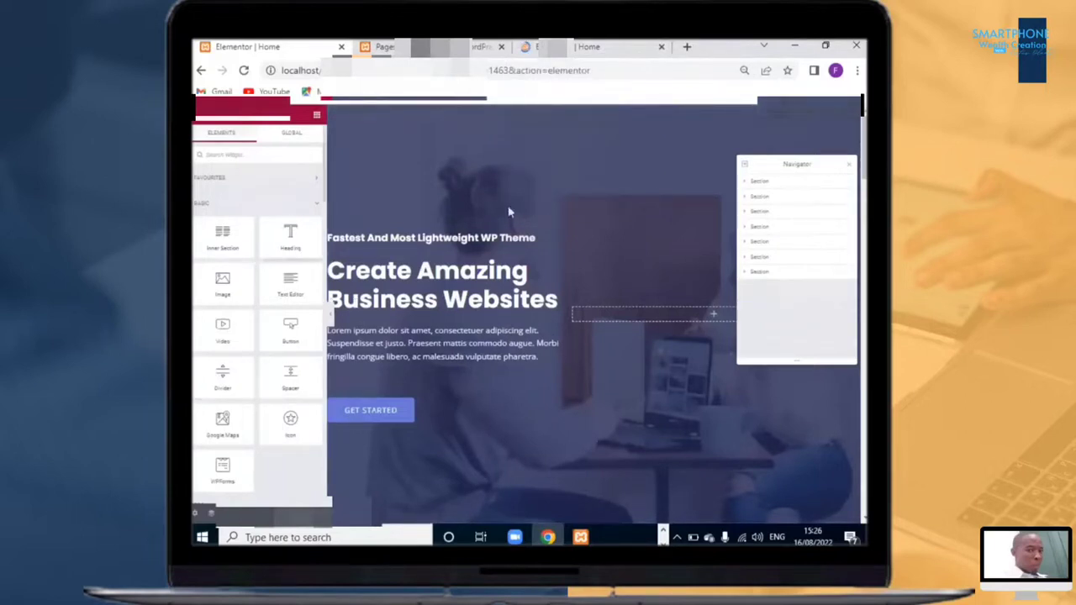
pyautogui.click(644, 48)
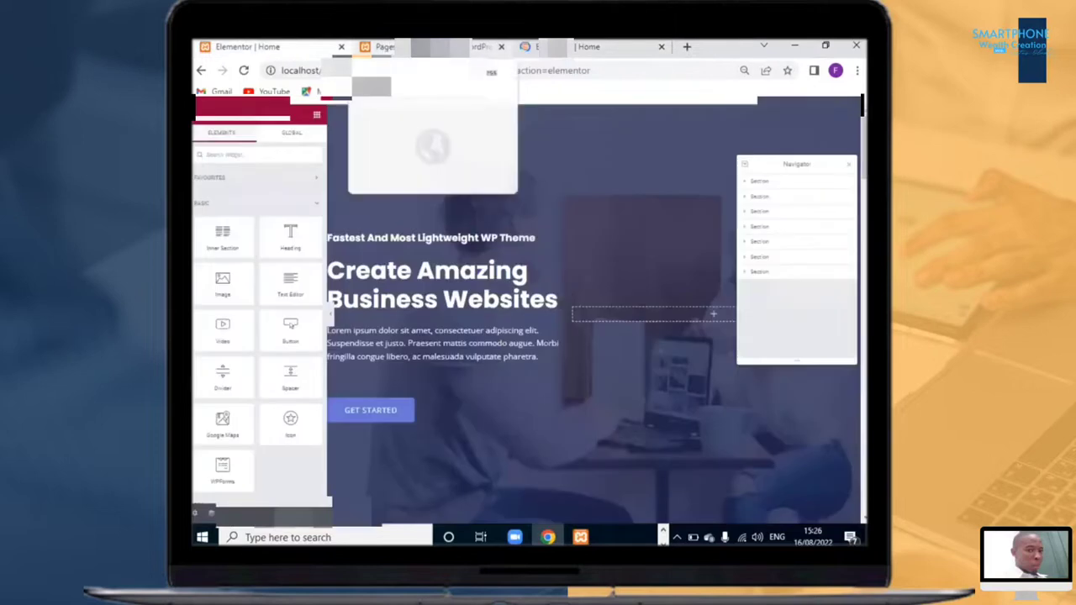
pyautogui.click(391, 50)
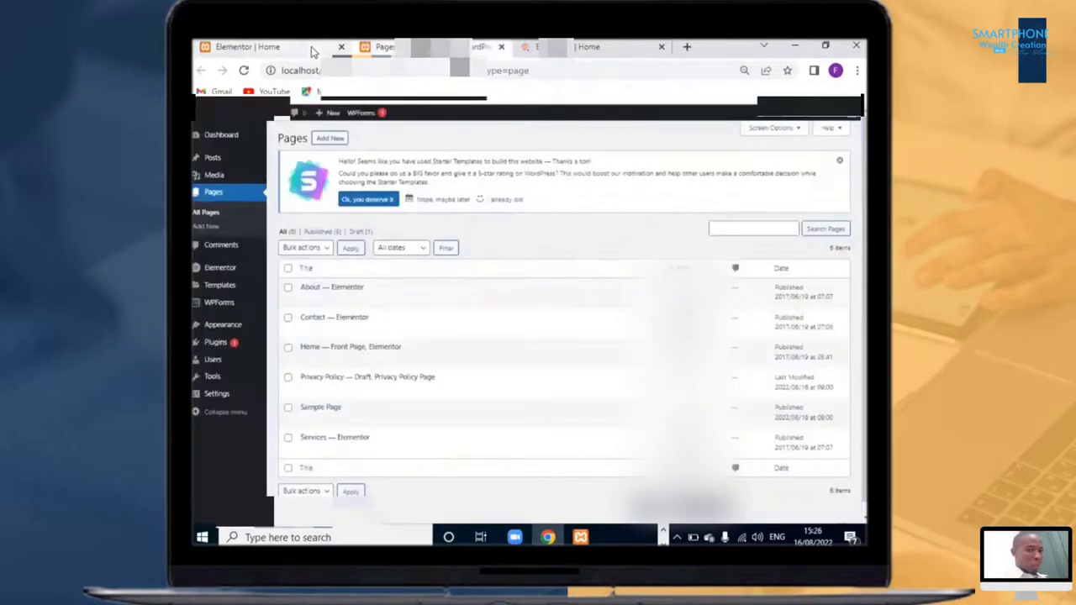
pyautogui.click(311, 50)
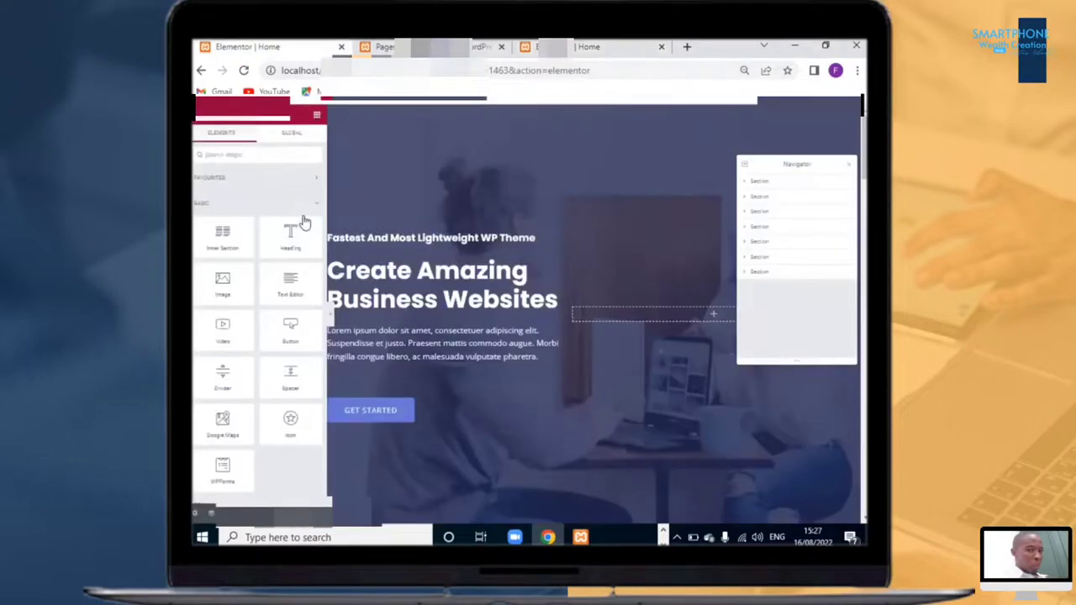
pyautogui.click(587, 47)
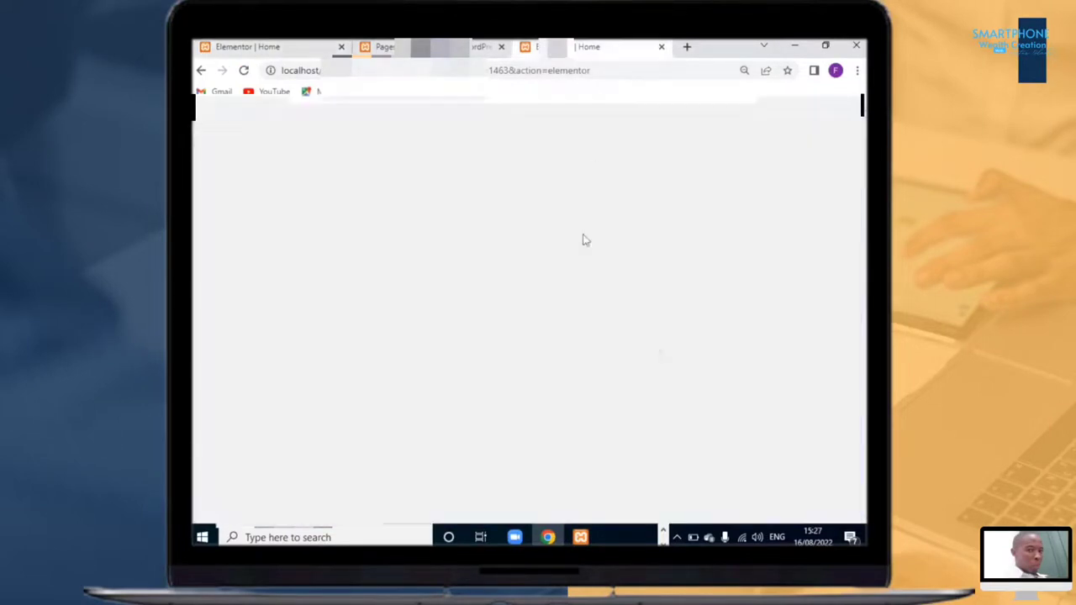
pyautogui.click(286, 46)
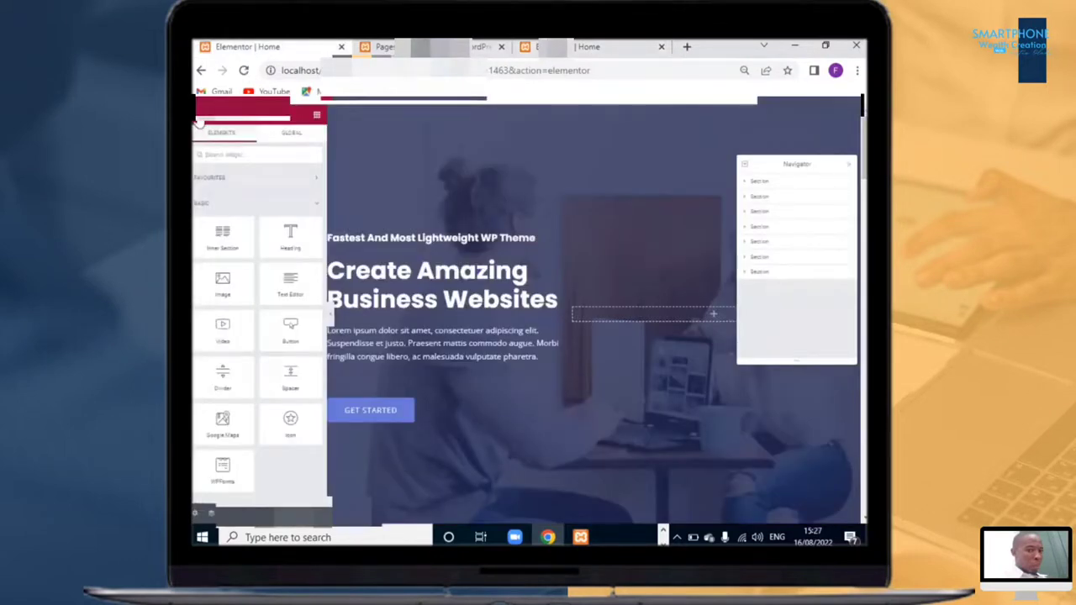
pyautogui.click(204, 119)
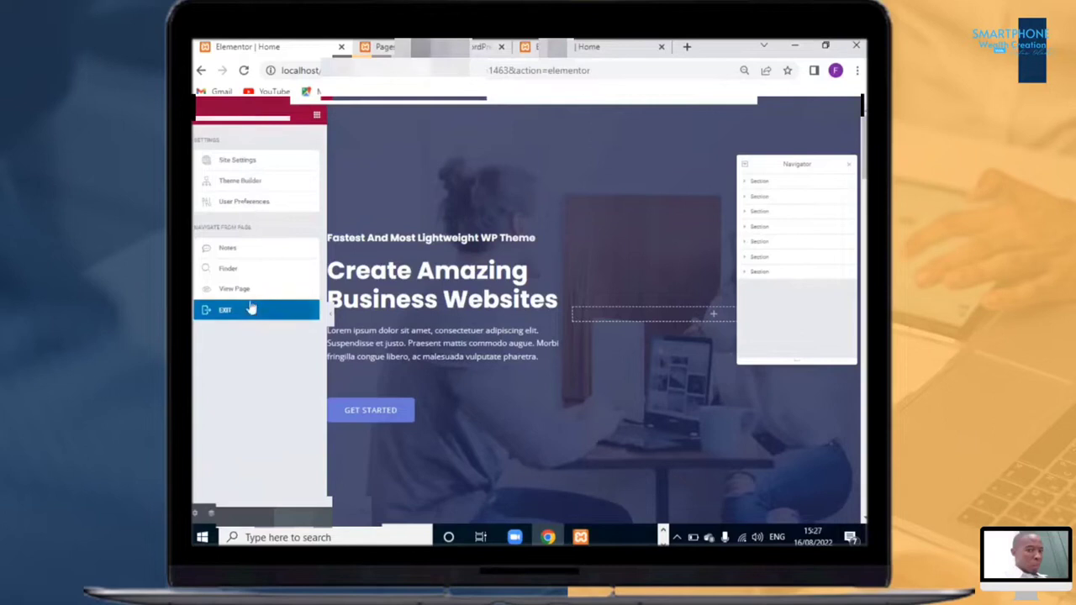
pyautogui.click(202, 122)
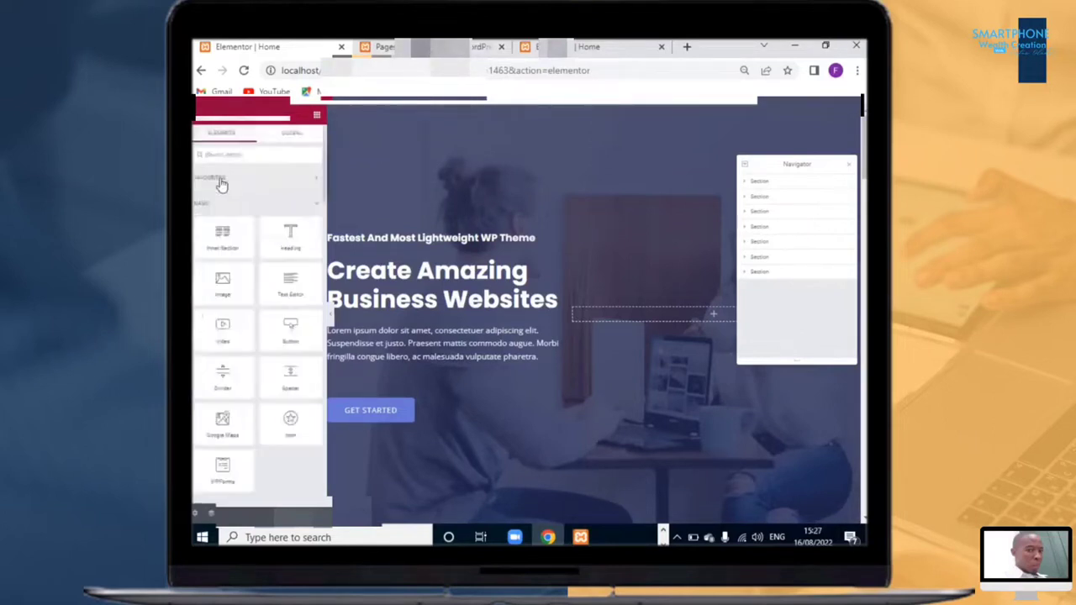
pyautogui.click(202, 120)
pyautogui.click(253, 319)
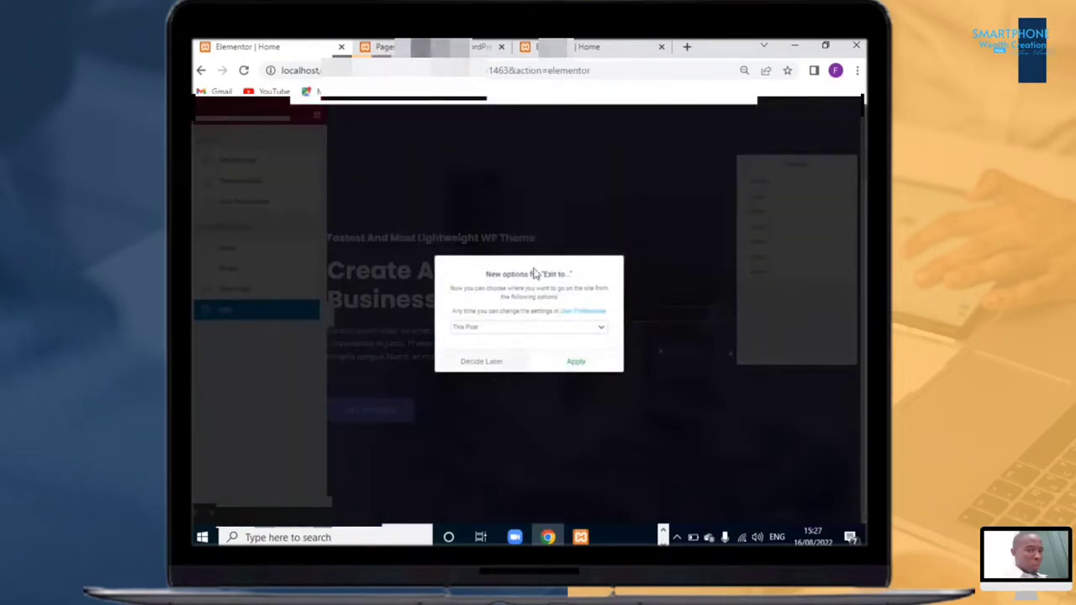
pyautogui.click(482, 361)
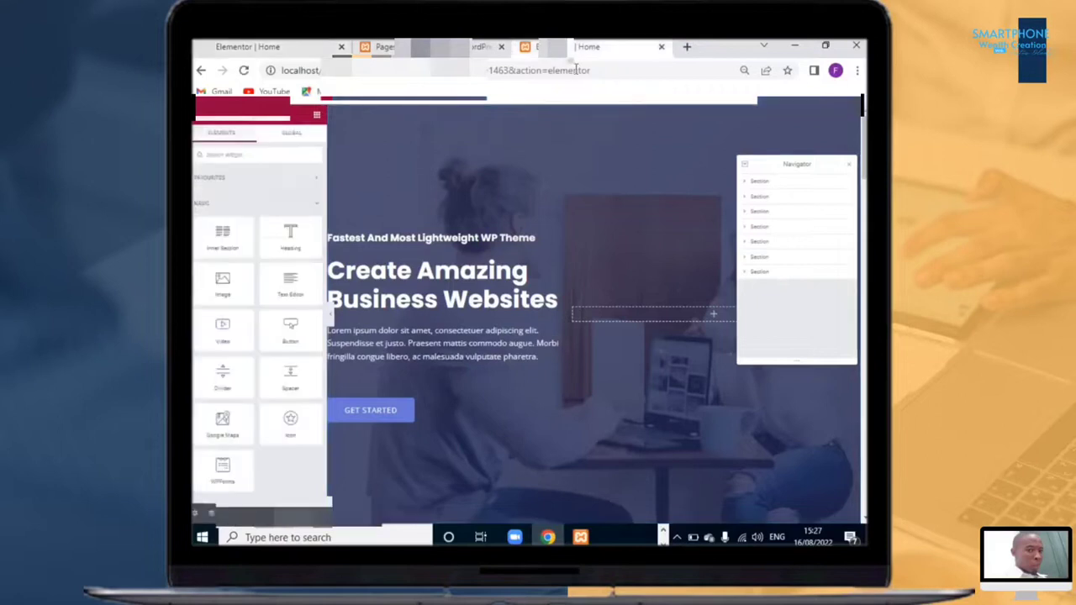
# Step: Inspect the Home page's hero heading, service icon boxes and portfolio images in the editor
pyautogui.click(245, 52)
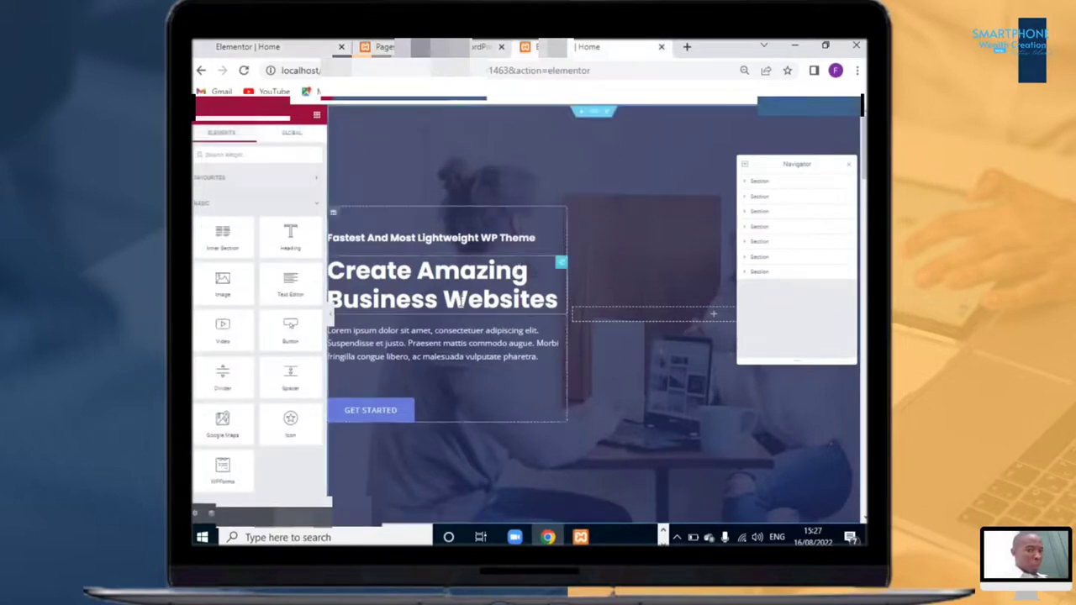
pyautogui.click(454, 287)
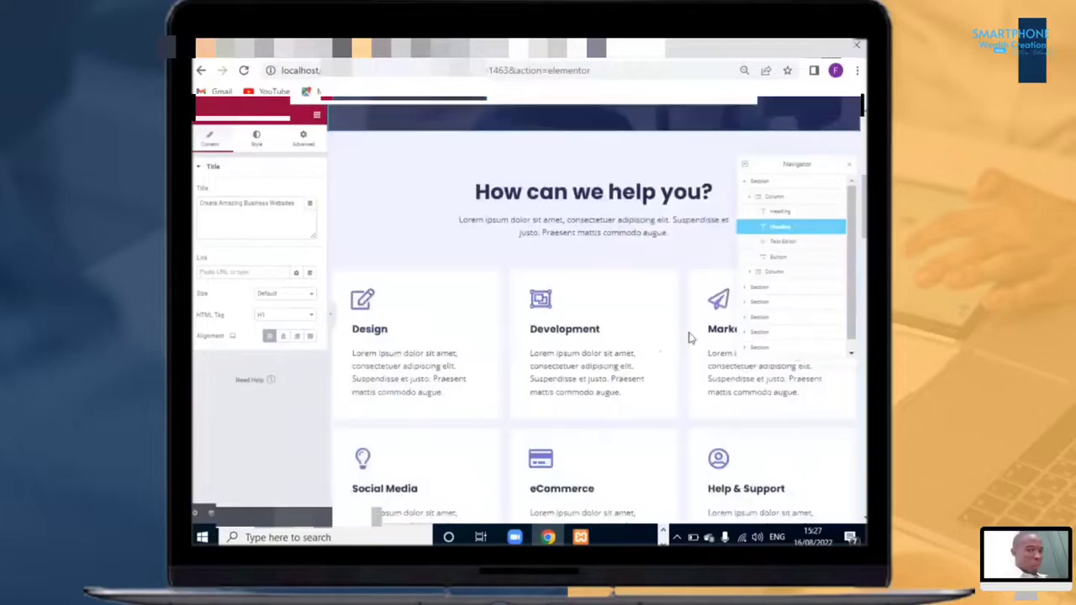
pyautogui.scroll(-5, 696, 327)
pyautogui.scroll(5, 683, 323)
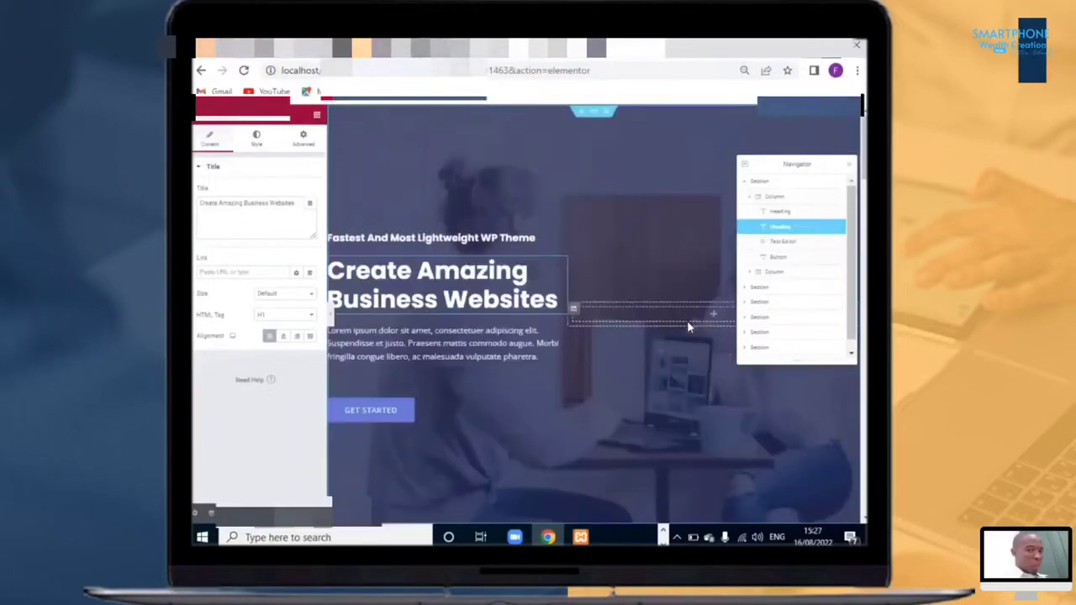
pyautogui.scroll(-5, 687, 320)
pyautogui.scroll(-3, 724, 343)
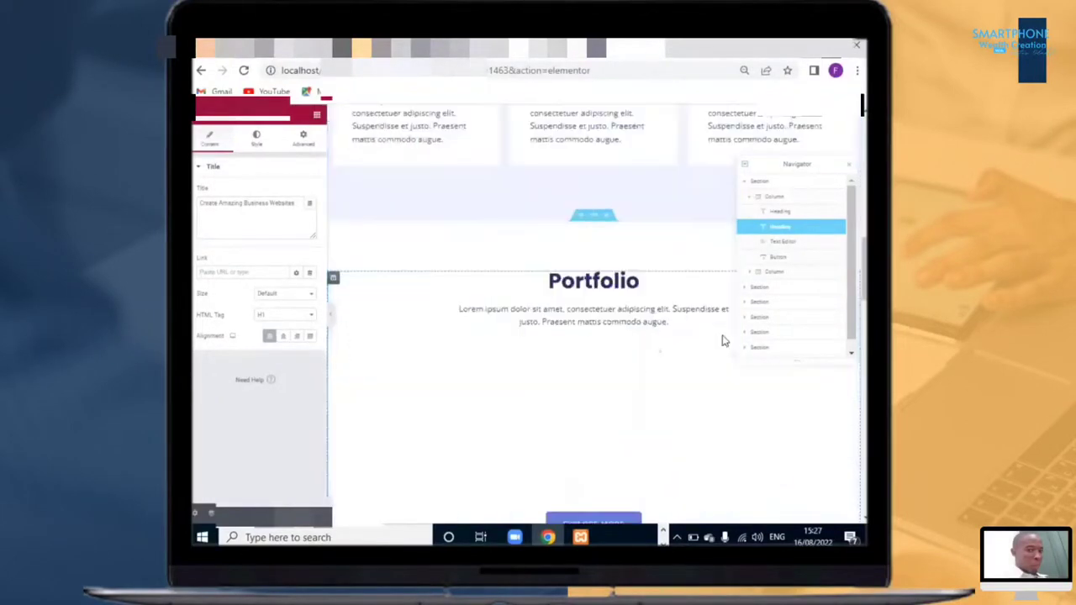
pyautogui.scroll(8, 697, 319)
pyautogui.scroll(-8, 613, 351)
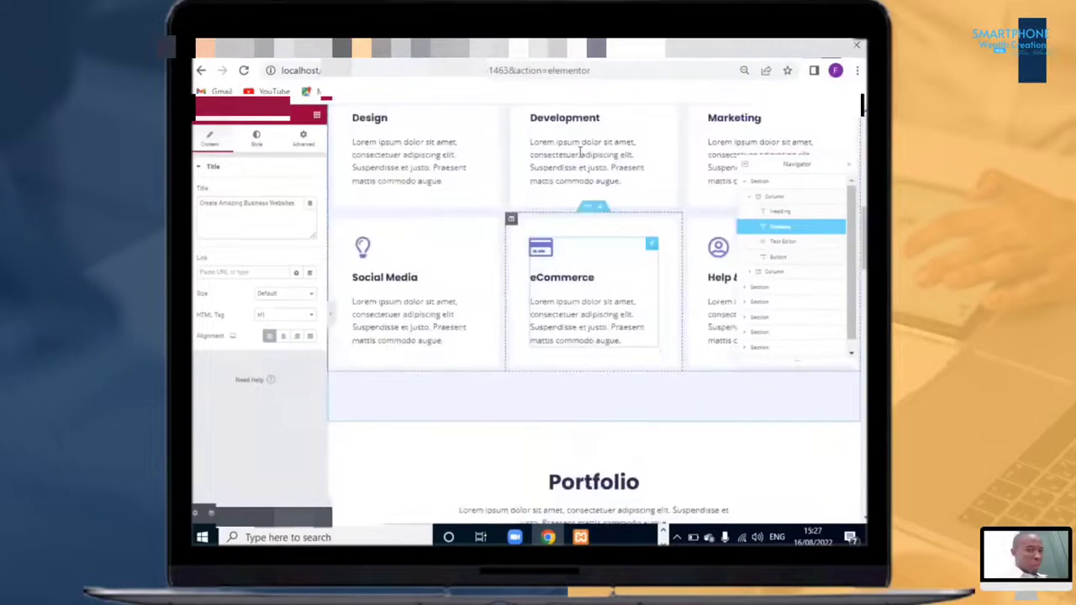
pyautogui.click(582, 156)
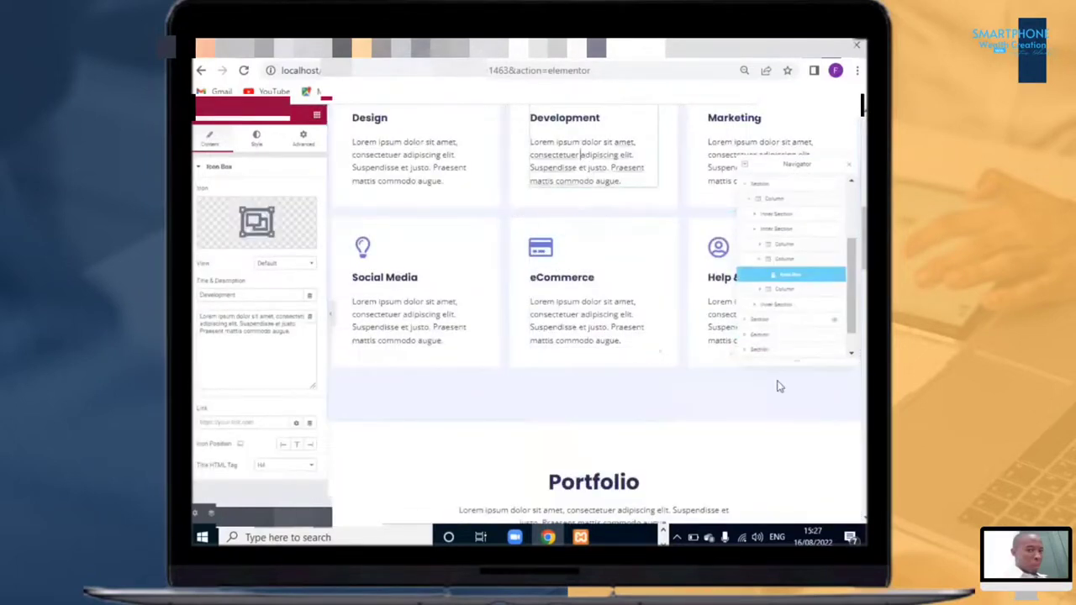
pyautogui.scroll(-6, 778, 389)
pyautogui.scroll(2, 673, 336)
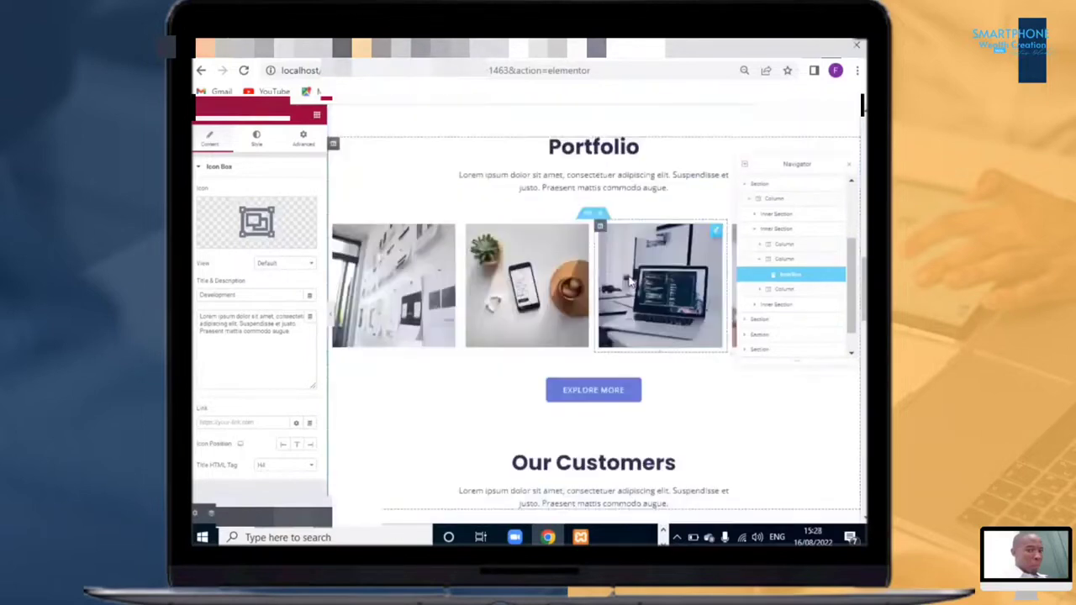
pyautogui.click(635, 286)
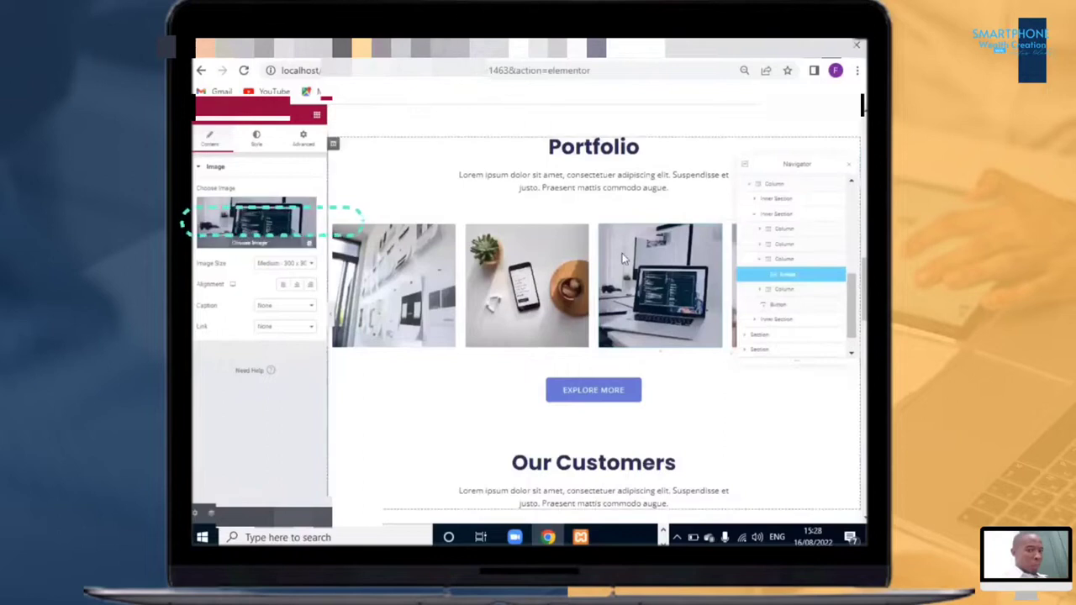
pyautogui.scroll(10, 622, 253)
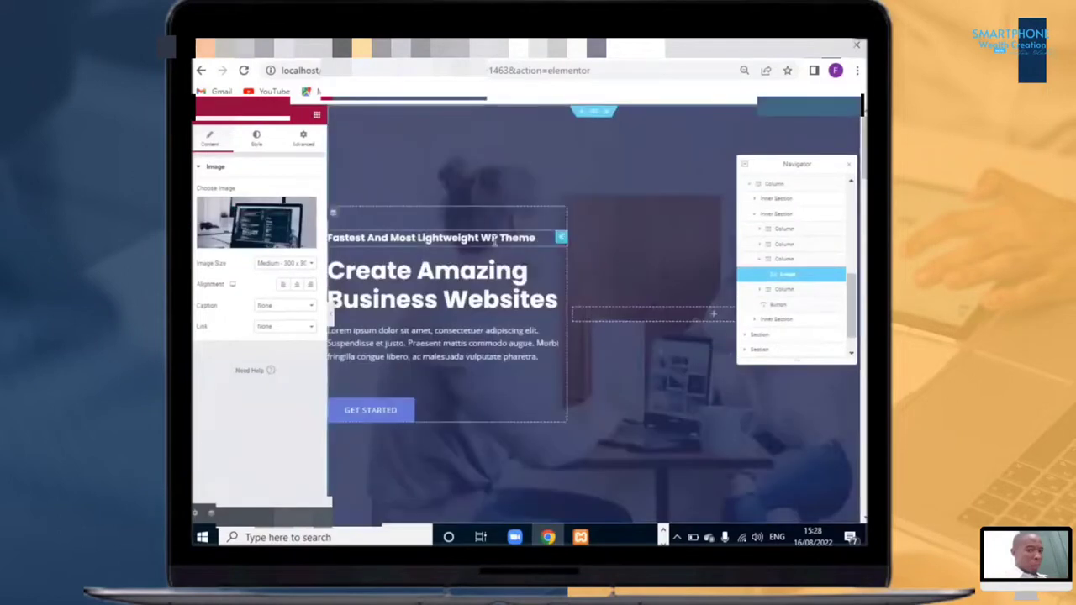
# Step: Delete the 'Fastest And Most Lightweight WP Theme' subheading from the hero section
pyautogui.click(417, 242)
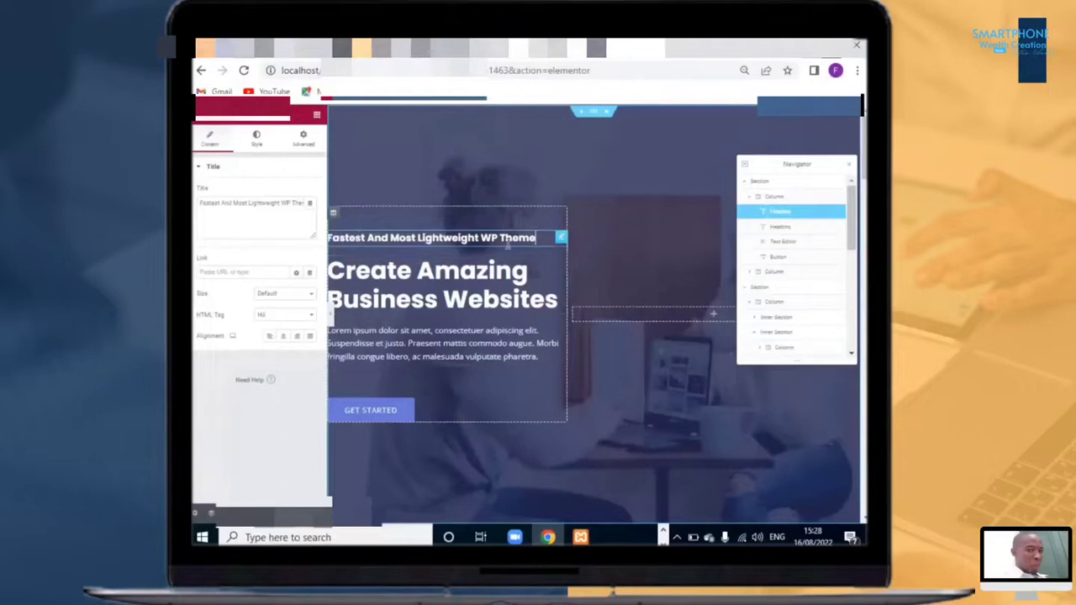
pyautogui.rightClick(559, 239)
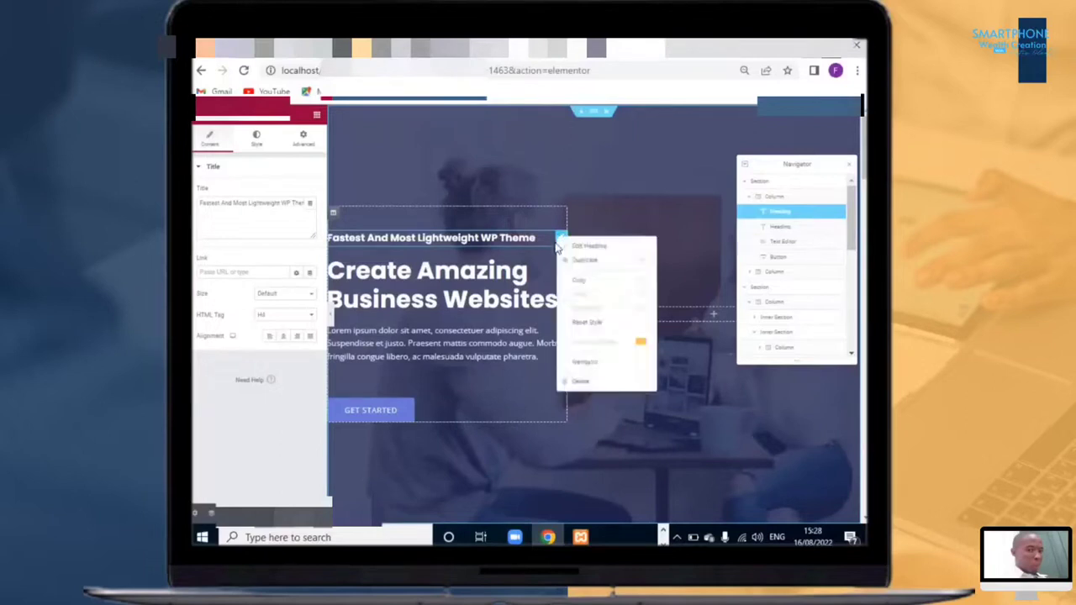
pyautogui.click(586, 381)
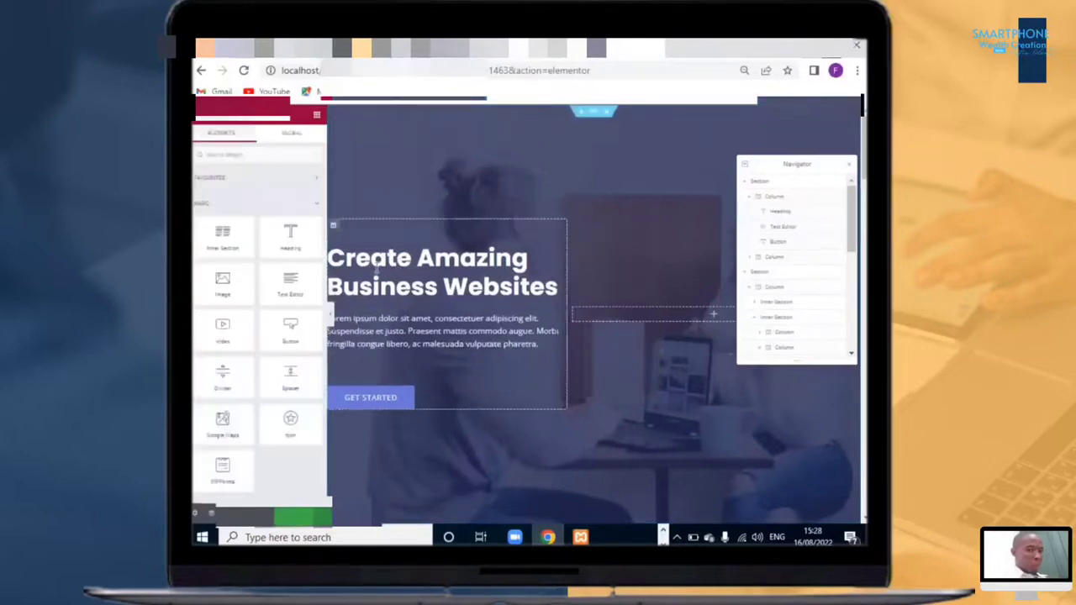
# Step: Replace the hero heading text with 'A Redefined Way Of Digital Marketing'
pyautogui.moveTo(334, 261); pyautogui.dragTo(561, 291)
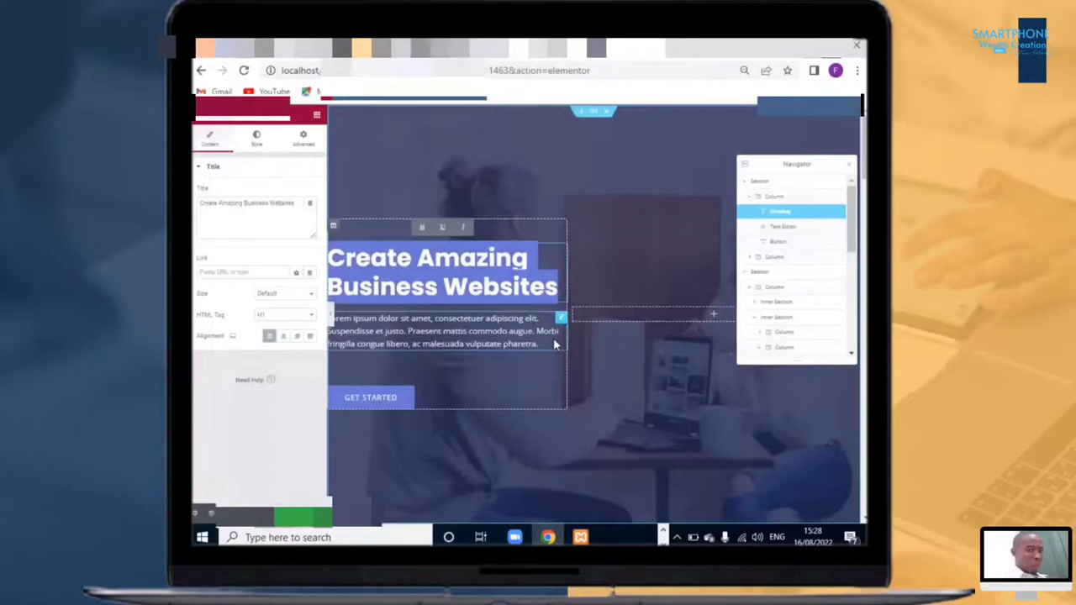
pyautogui.click(304, 216)
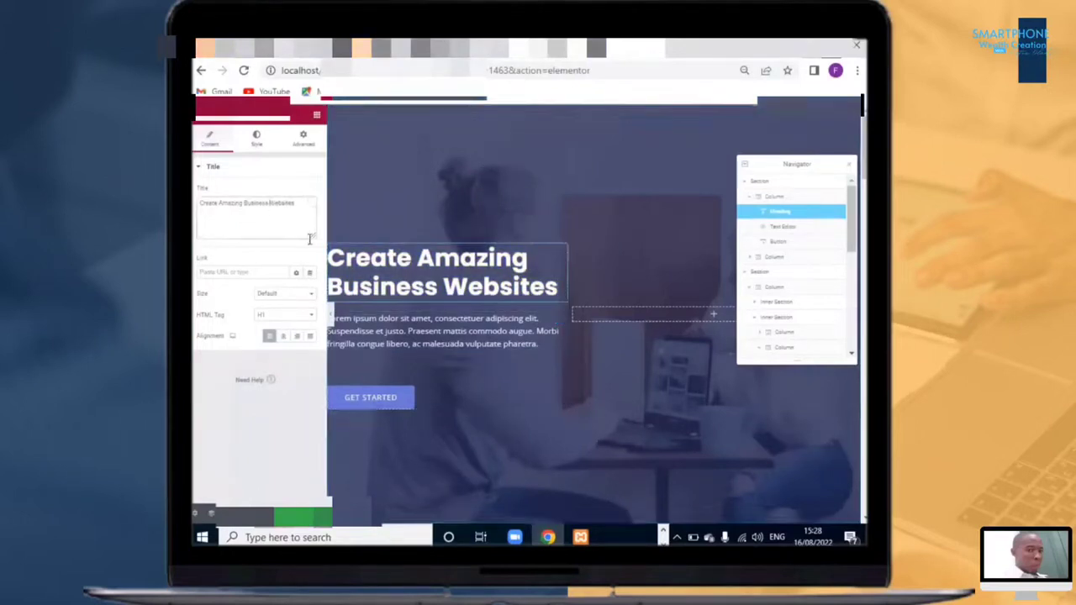
pyautogui.hotkey('ctrl', 'a')
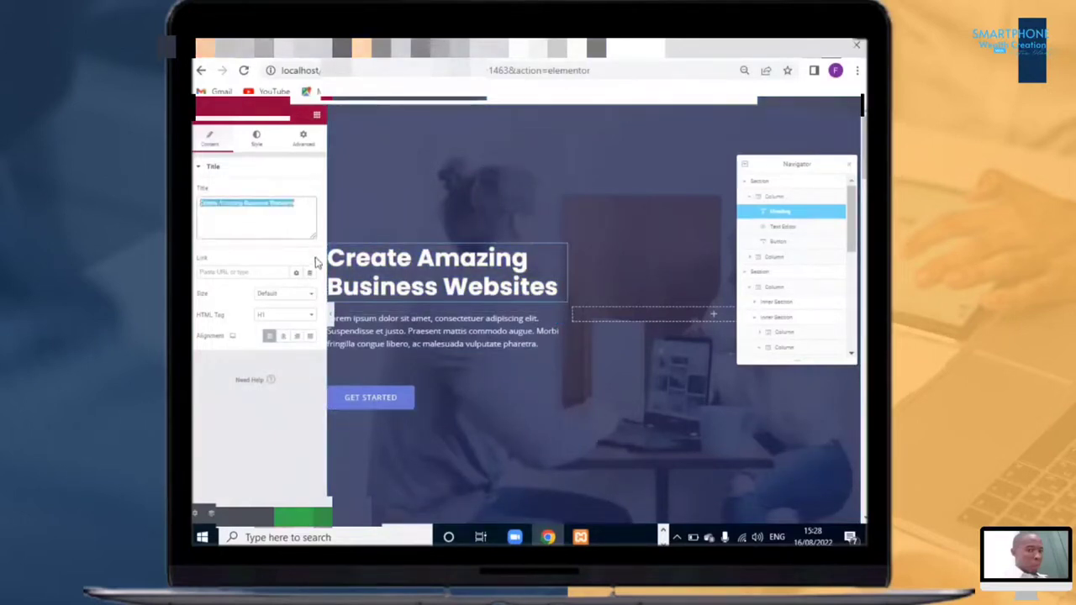
pyautogui.write('A Redefined Way Of Digital Marketing')
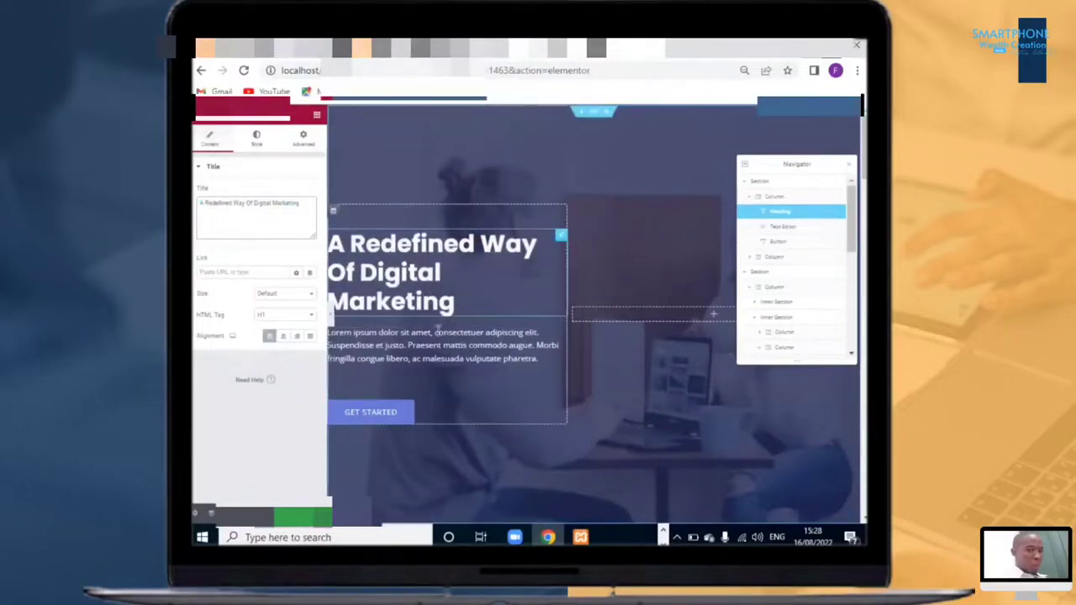
# Step: Change the hero button's text to 'Book An Appointment'
pyautogui.click(375, 412)
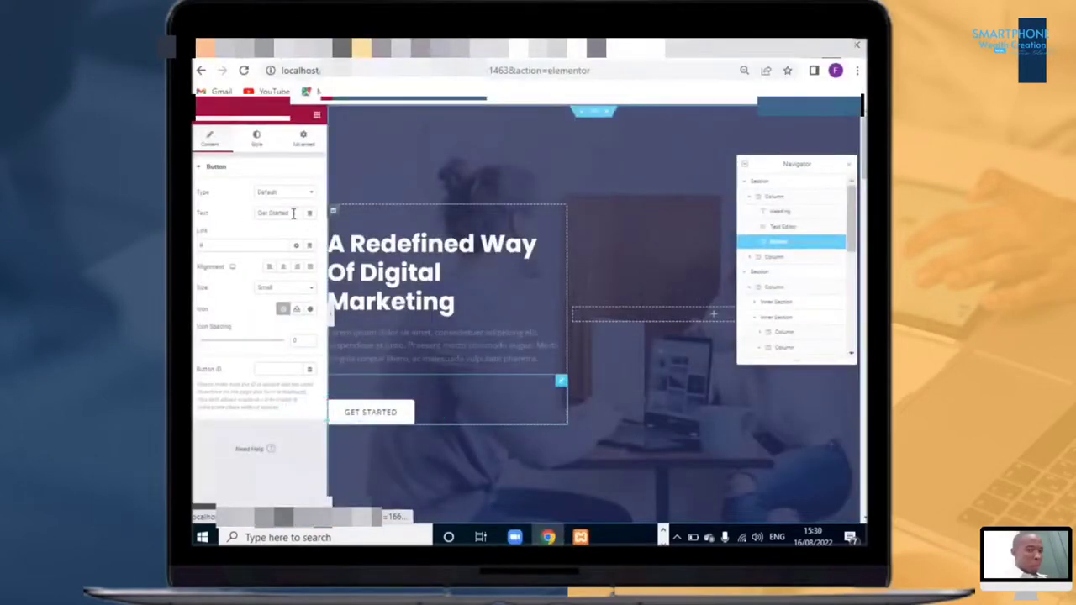
pyautogui.tripleClick(259, 213)
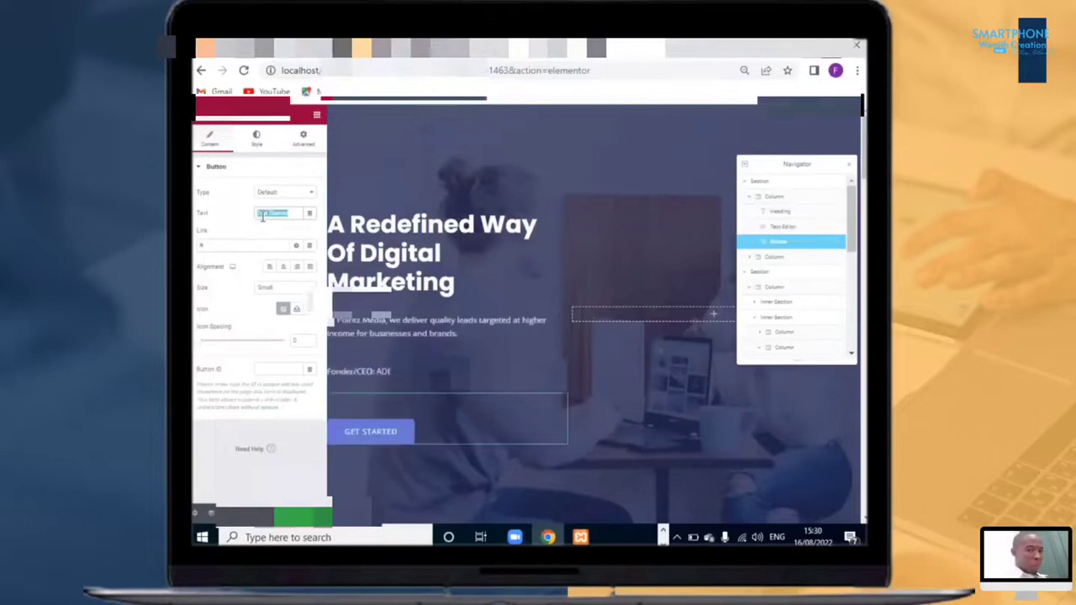
pyautogui.write('Book An Appointment')
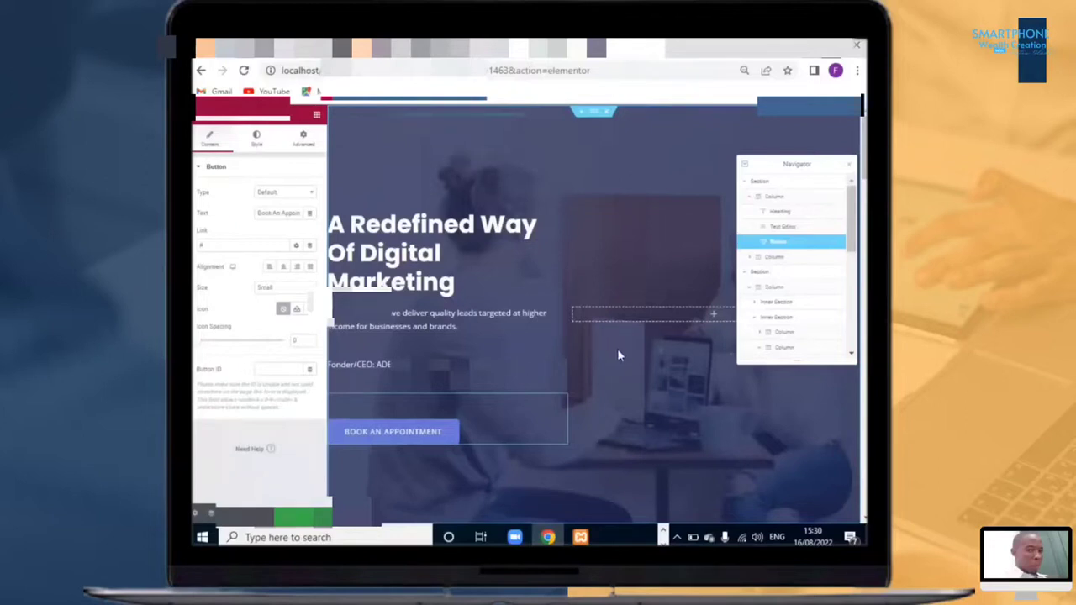
# Step: Scroll through the page to review the updated hero section and the services area below it
pyautogui.scroll(-3, 617, 348)
pyautogui.scroll(3, 522, 307)
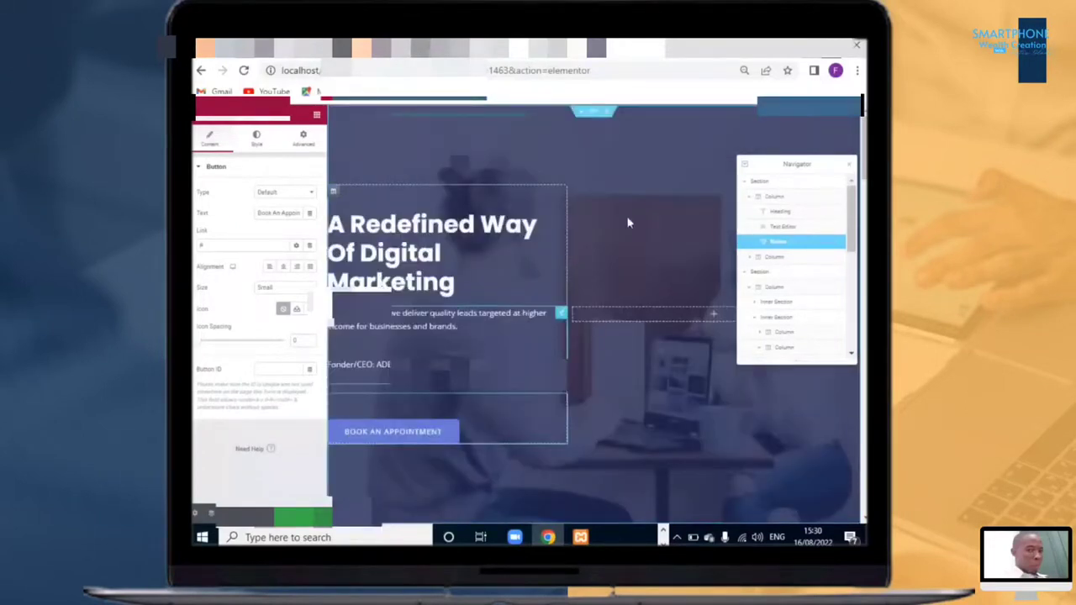
pyautogui.scroll(-3, 540, 304)
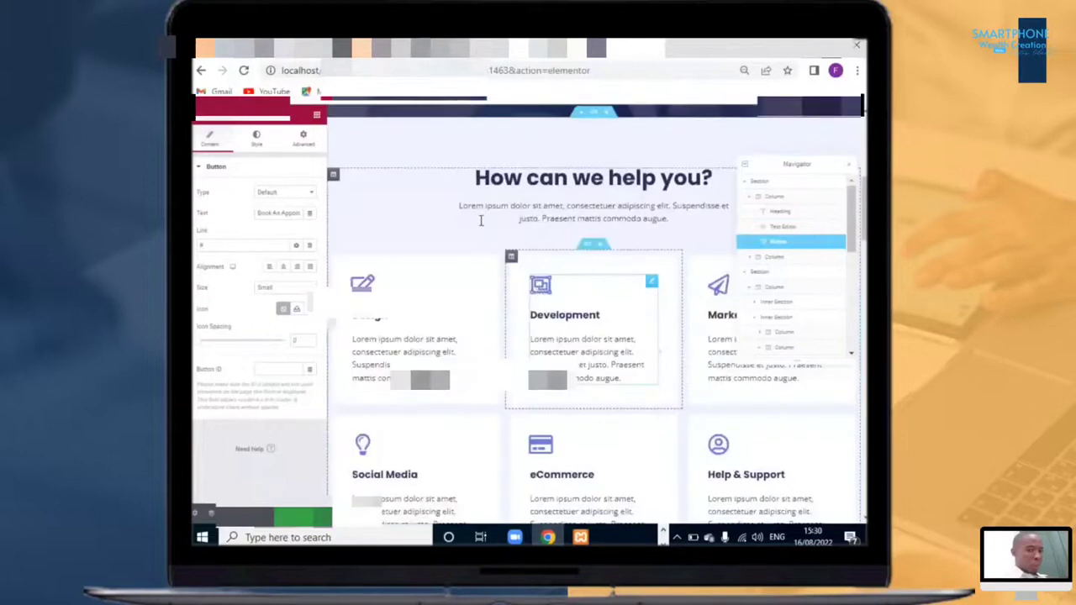
pyautogui.scroll(3, 481, 220)
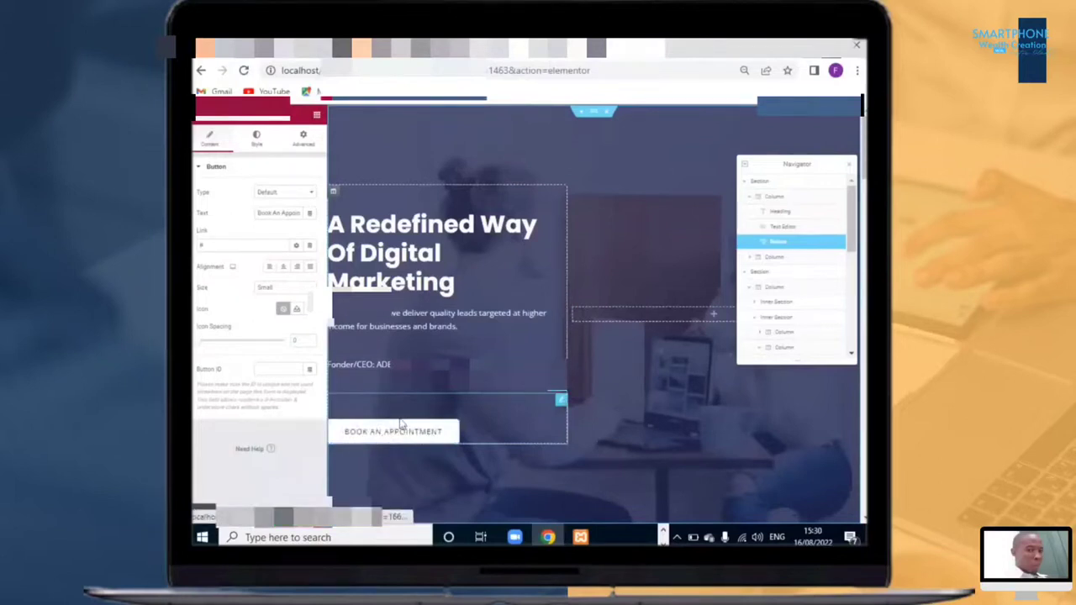
pyautogui.scroll(-1, 401, 423)
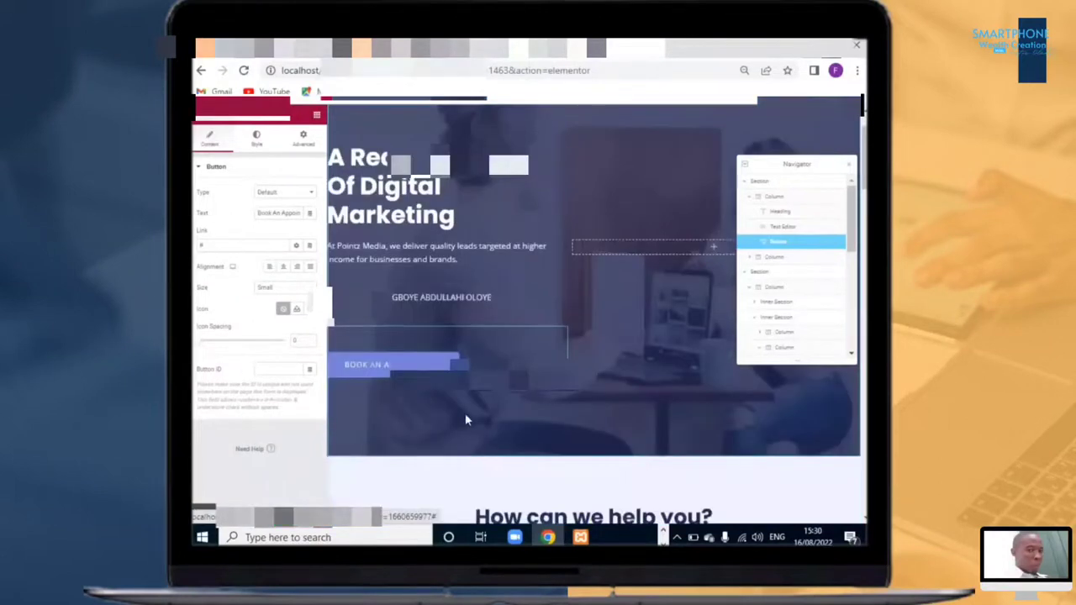
pyautogui.scroll(-4, 467, 419)
pyautogui.scroll(1, 509, 355)
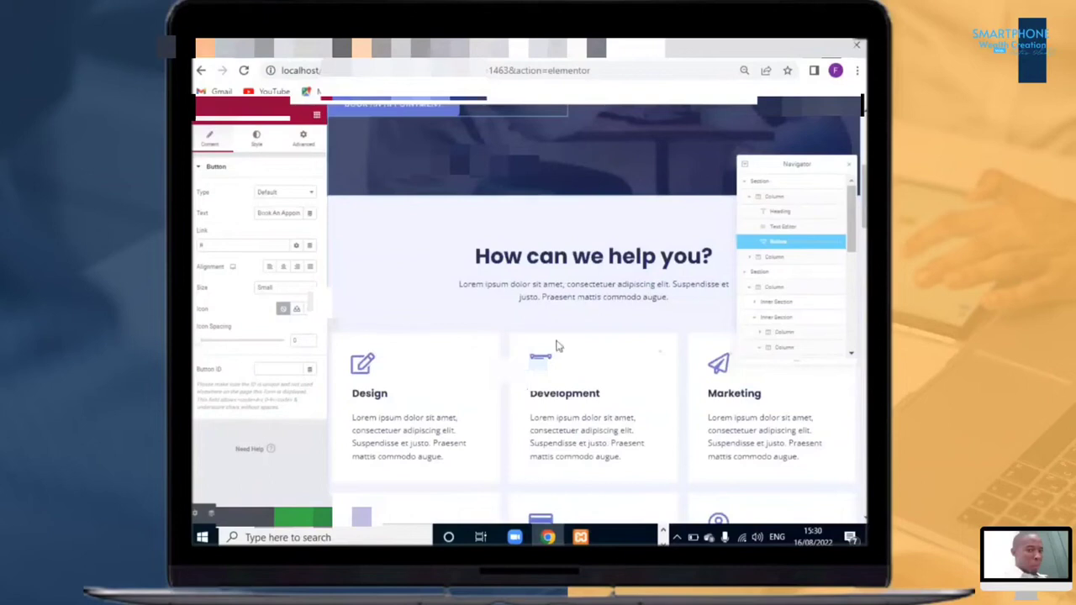
pyautogui.scroll(2, 565, 342)
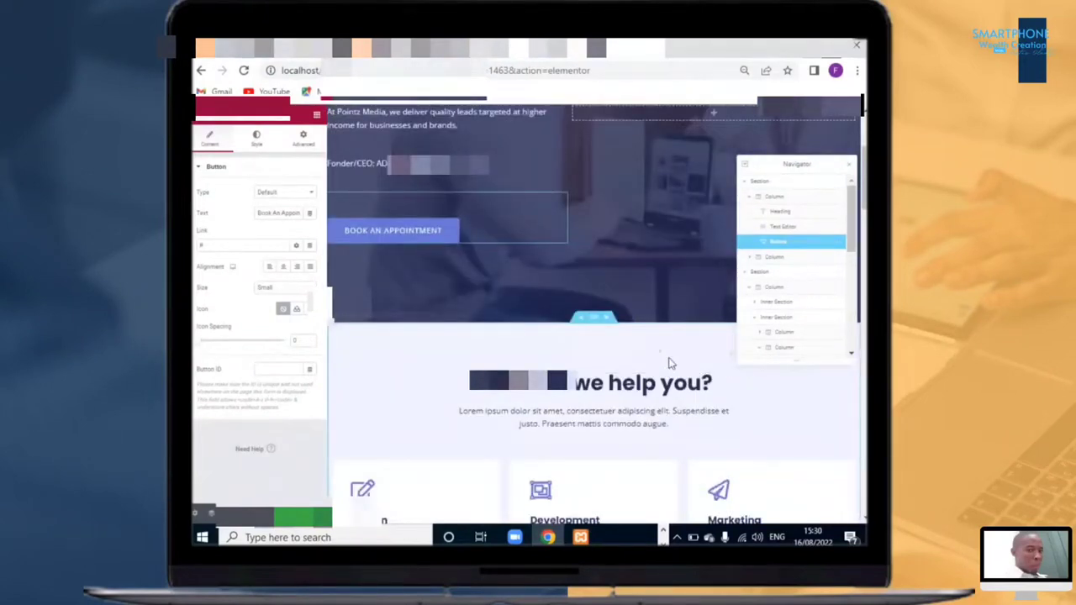
pyautogui.scroll(-4, 670, 357)
pyautogui.scroll(-2, 662, 354)
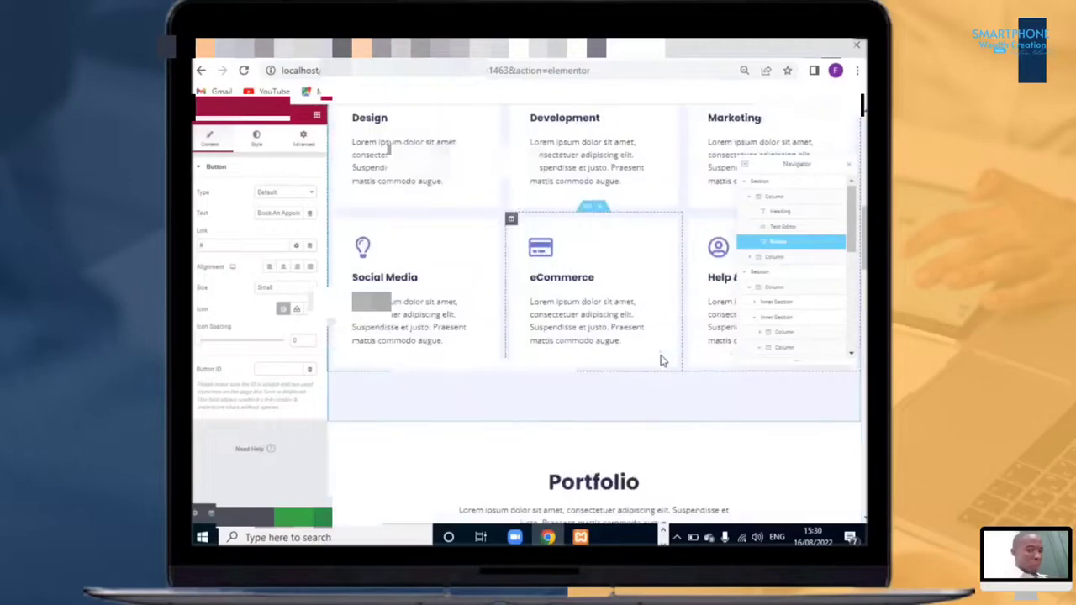
pyautogui.scroll(-4, 661, 360)
pyautogui.scroll(9, 666, 355)
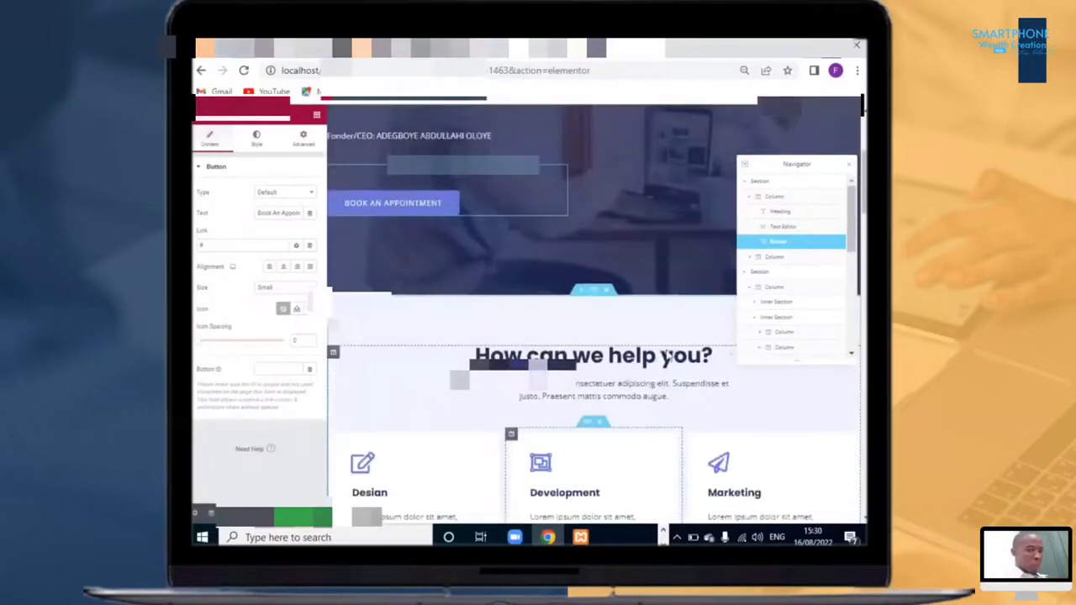
# Step: Rewrite the 'How can we help you?' section heading to read 'Who We are'
pyautogui.scroll(-2, 668, 358)
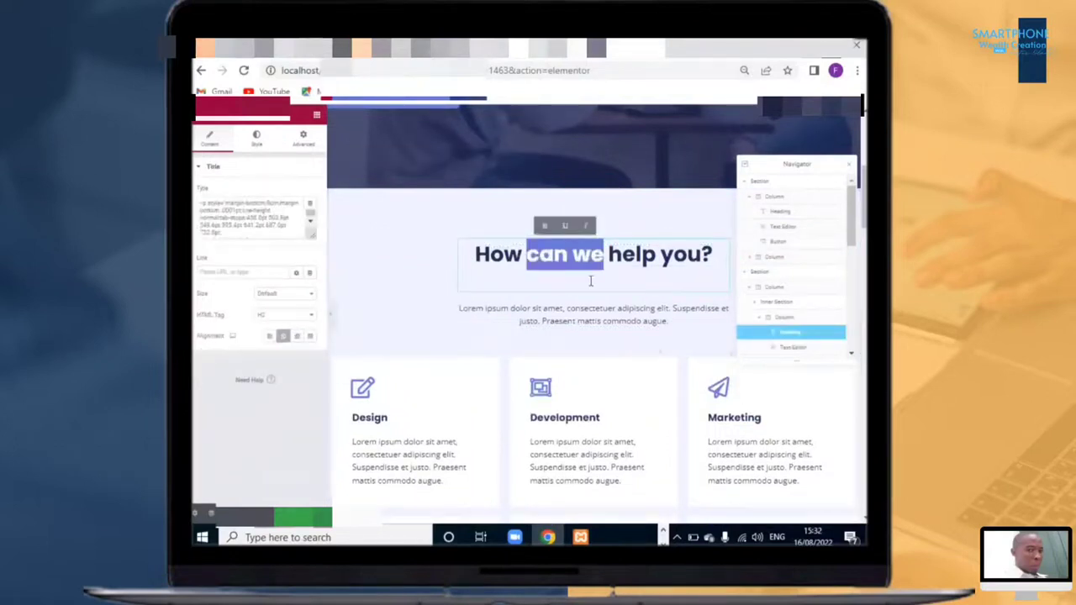
pyautogui.write('We ')
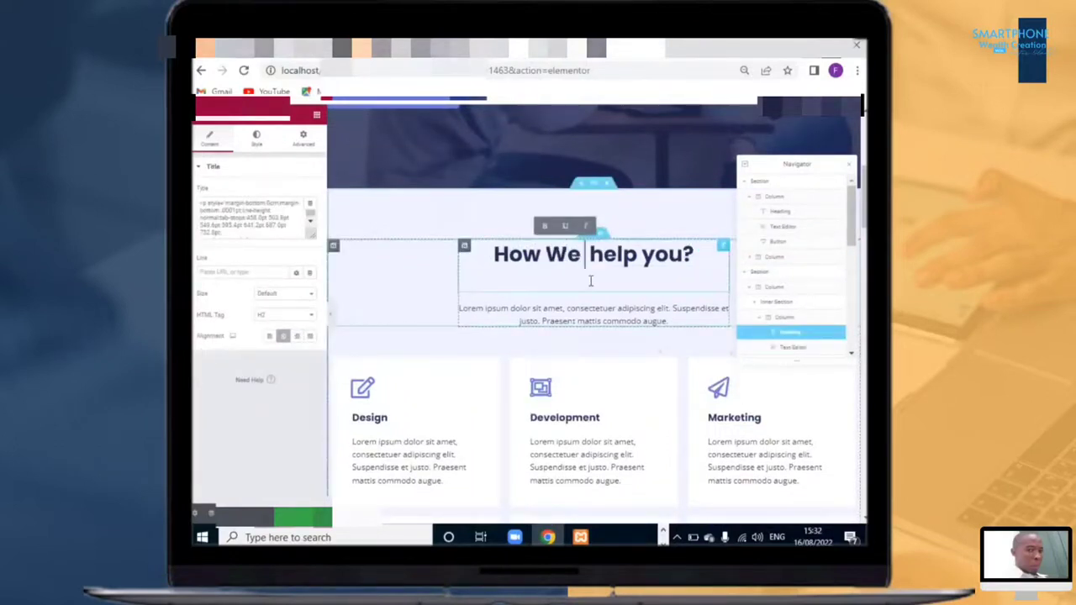
pyautogui.write('we a')
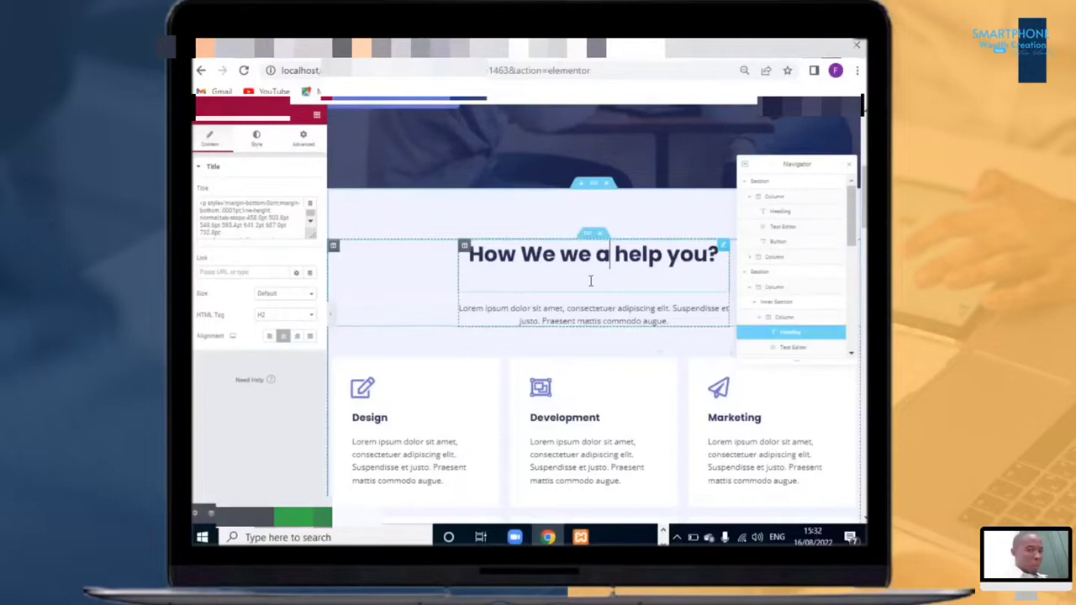
pyautogui.write('re')
pyautogui.doubleClick(509, 254)
pyautogui.write('W')
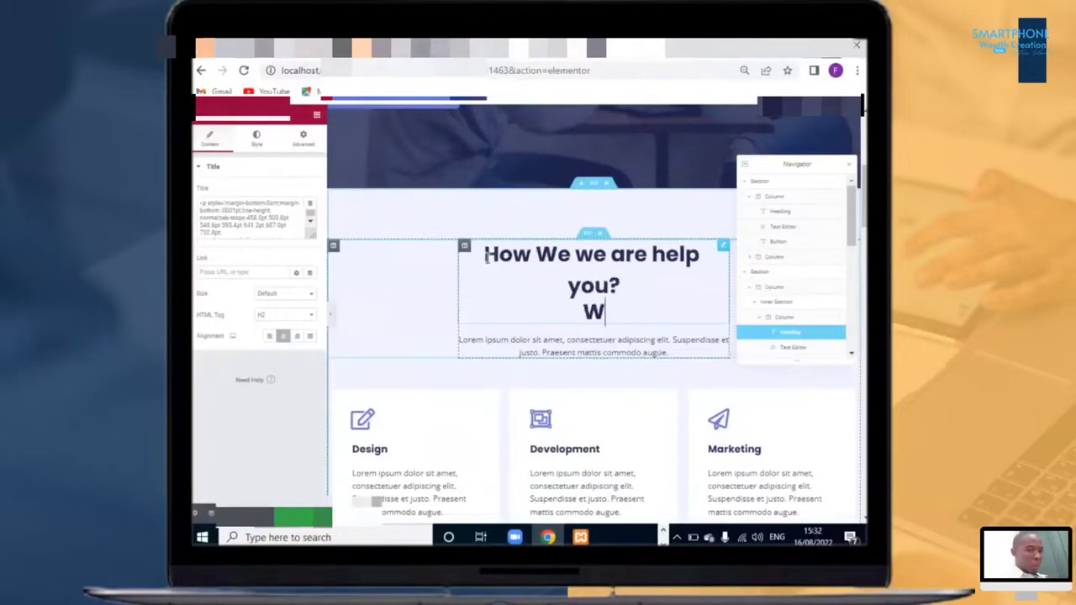
pyautogui.write('ho')
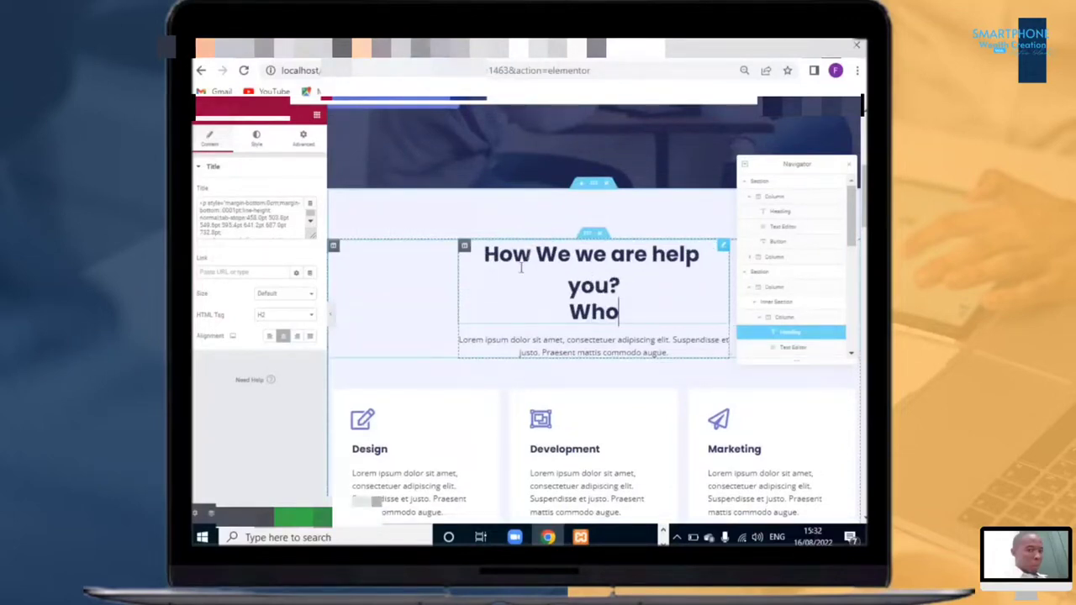
pyautogui.click(521, 267)
pyautogui.write('Who')
pyautogui.press('BackSpace')
pyautogui.press('BackSpace')
pyautogui.press('BackSpace')
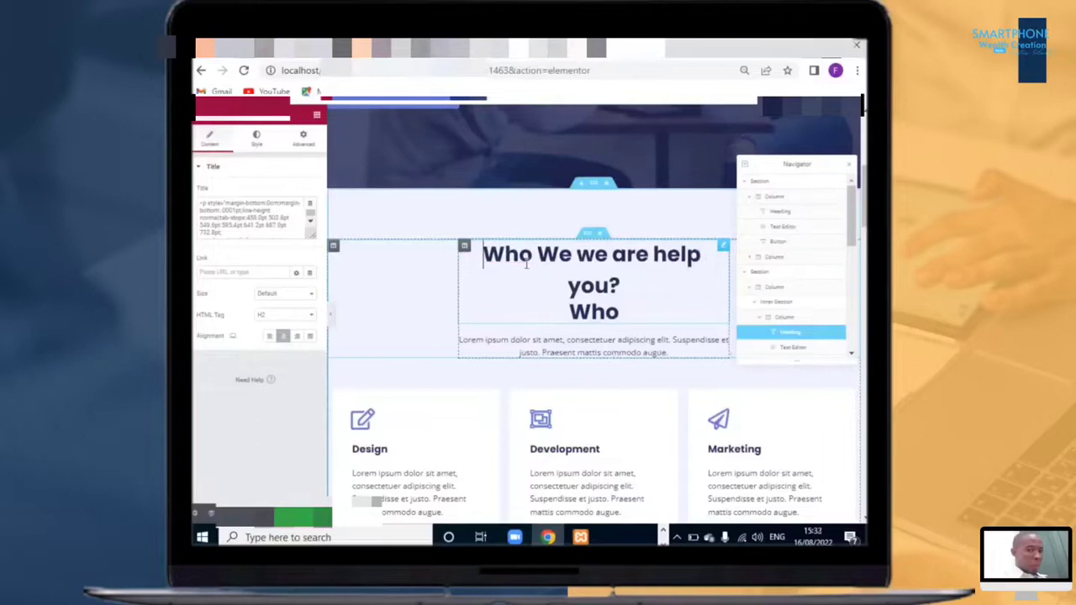
pyautogui.click(613, 254)
pyautogui.press('BackSpace')
pyautogui.press('BackSpace')
pyautogui.press('BackSpace')
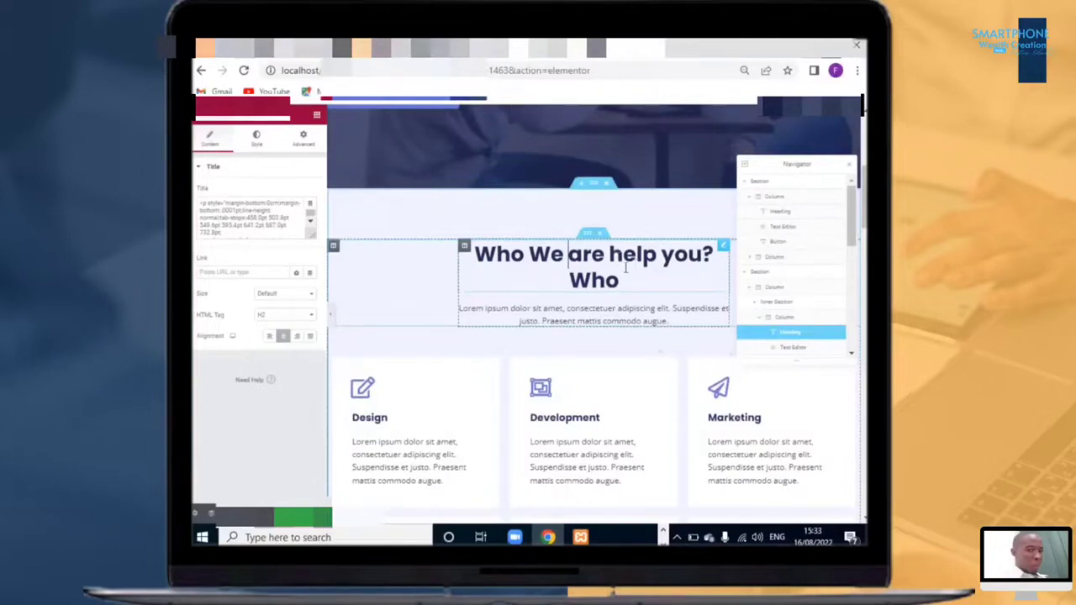
pyautogui.moveTo(611, 255); pyautogui.dragTo(632, 274)
pyautogui.press('BackSpace')
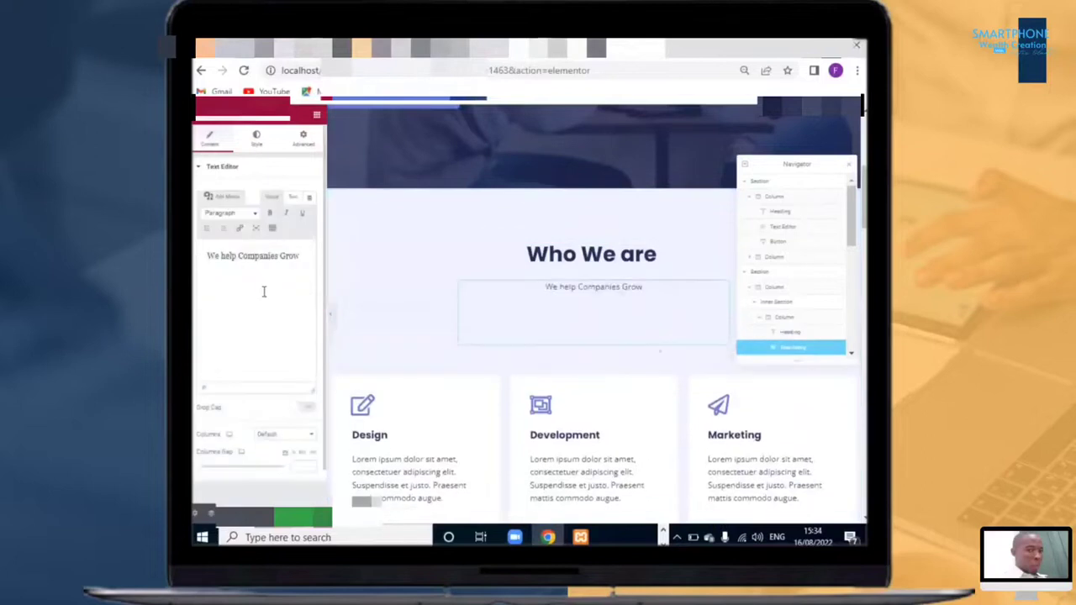
# Step: Paste the company description into the text block beneath the 'Who We are' heading
pyautogui.hotkey('ctrl', 'v')
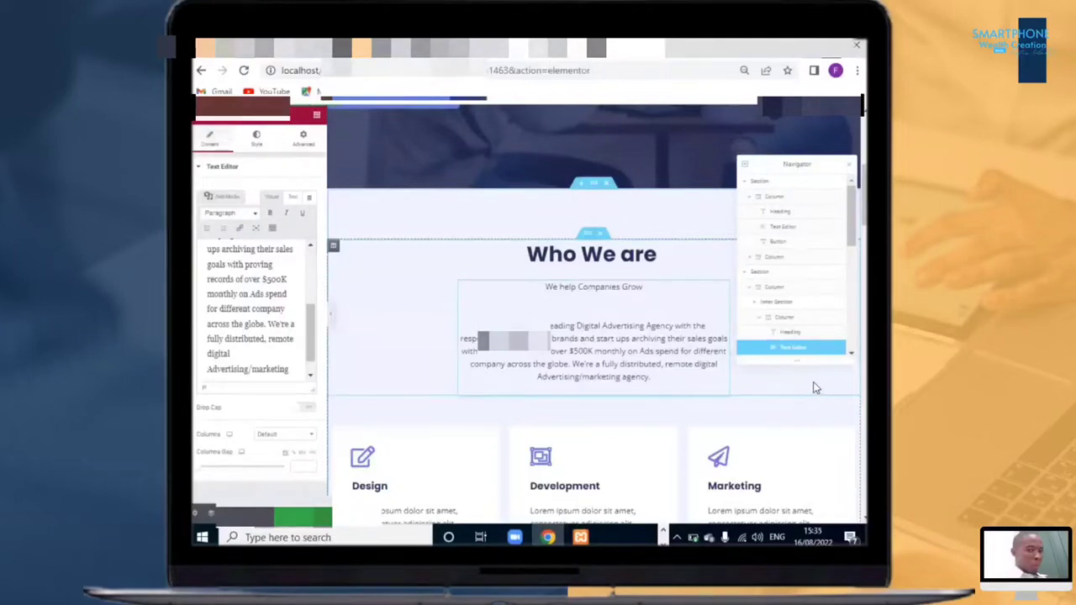
pyautogui.scroll(5, 689, 354)
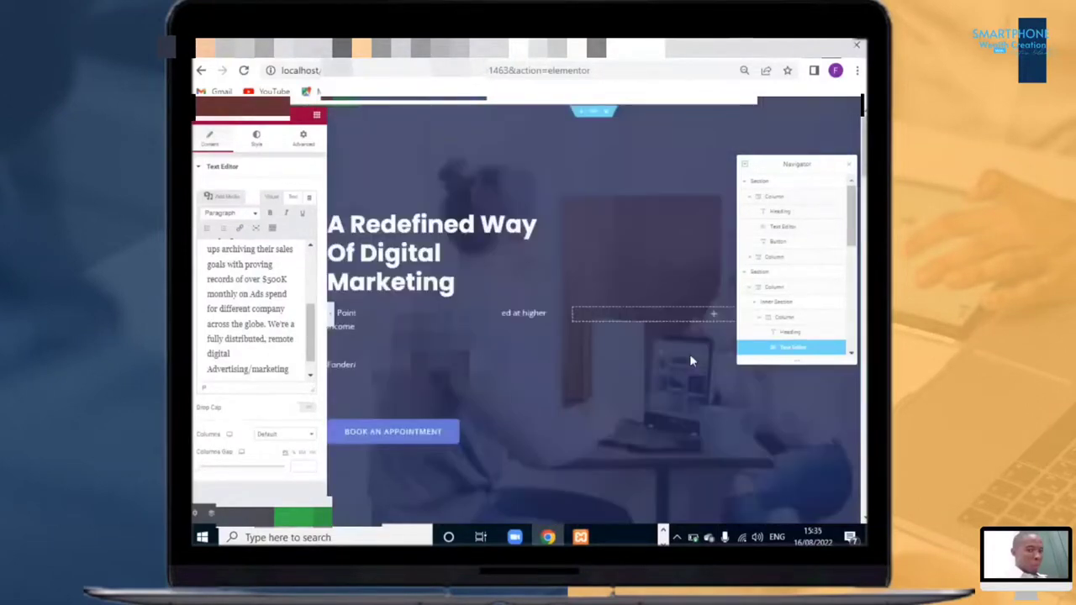
pyautogui.scroll(-6, 690, 354)
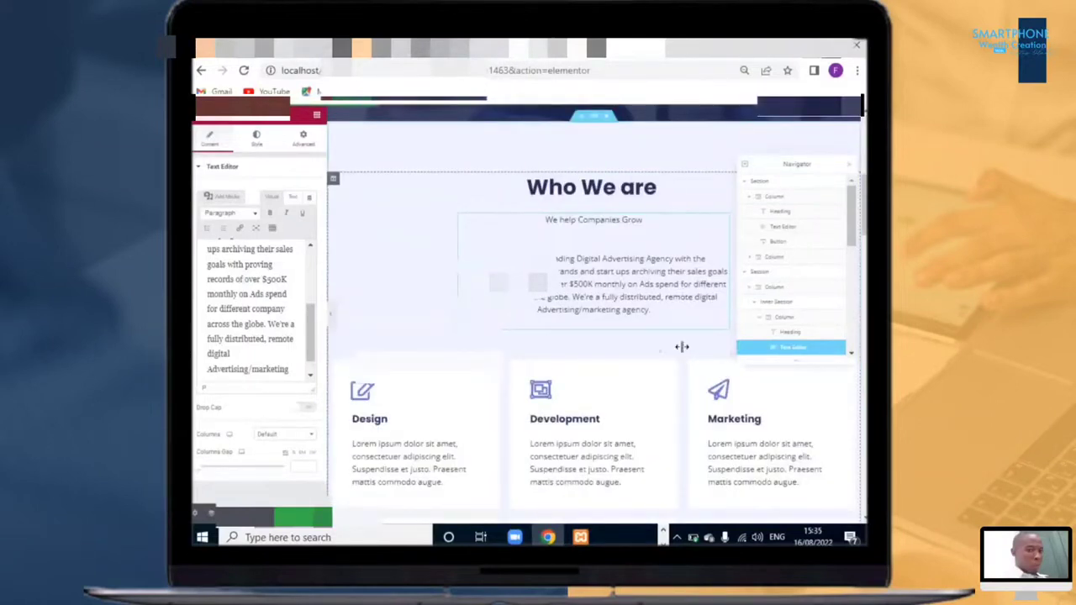
# Step: Scroll between the hero and the 'Who We are' section to review the edited content
pyautogui.scroll(-3, 685, 350)
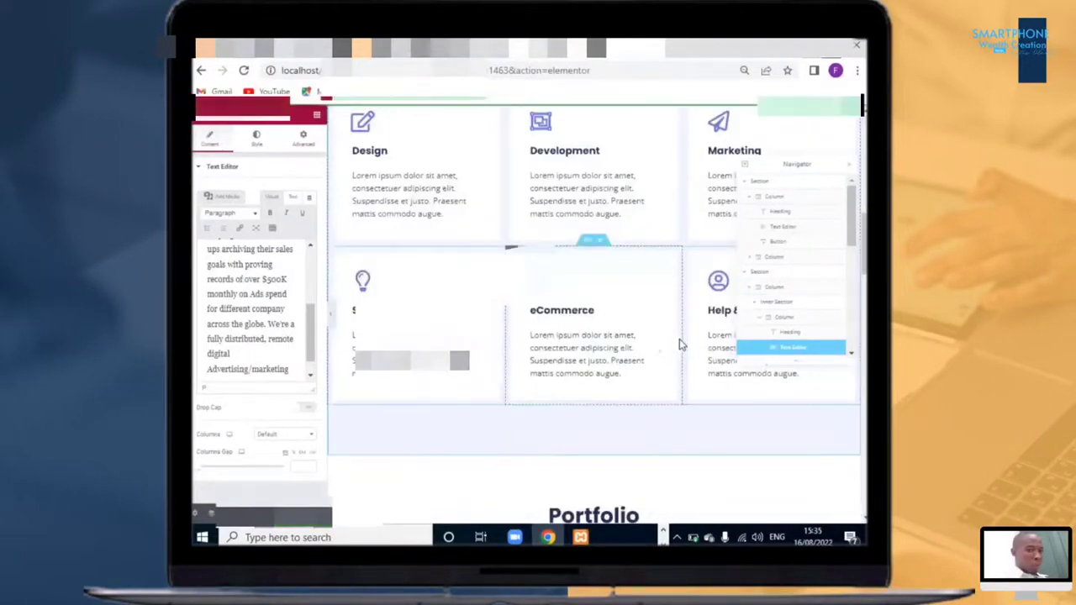
pyautogui.scroll(3, 681, 343)
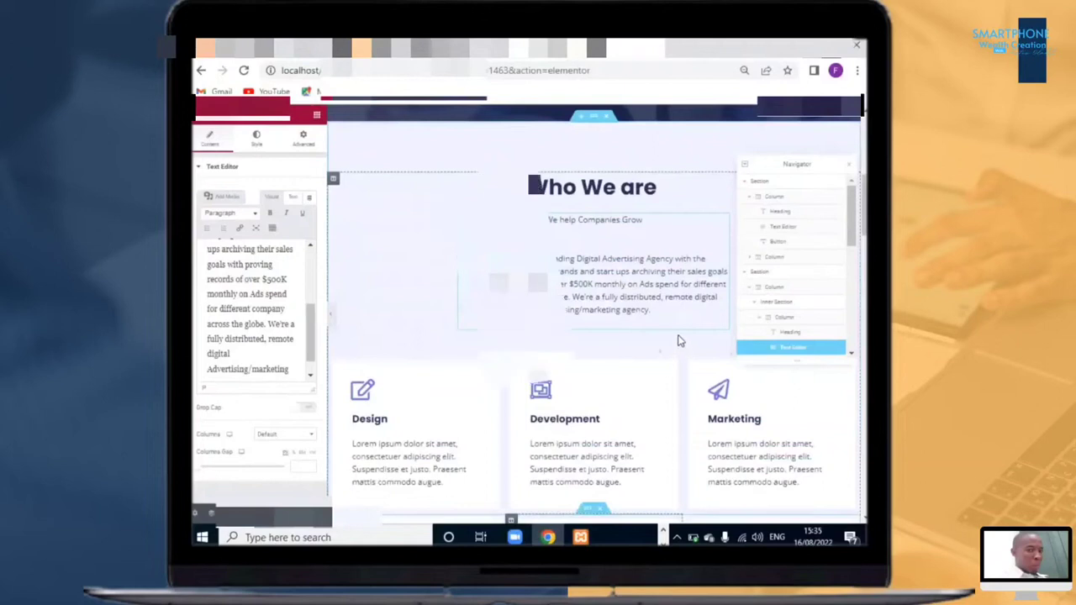
pyautogui.scroll(-1, 452, 414)
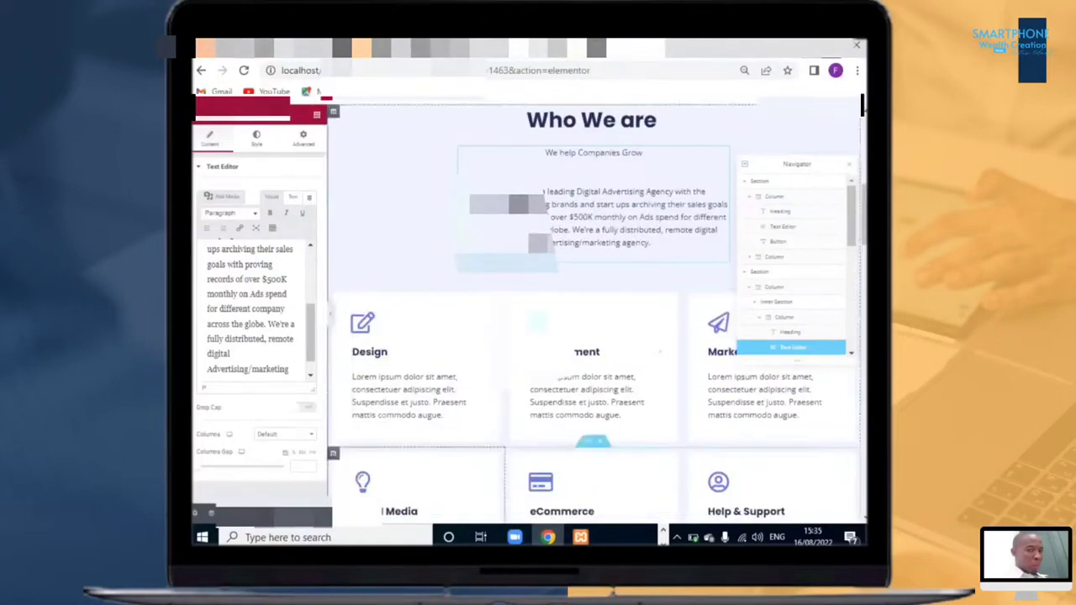
pyautogui.scroll(4, 594, 312)
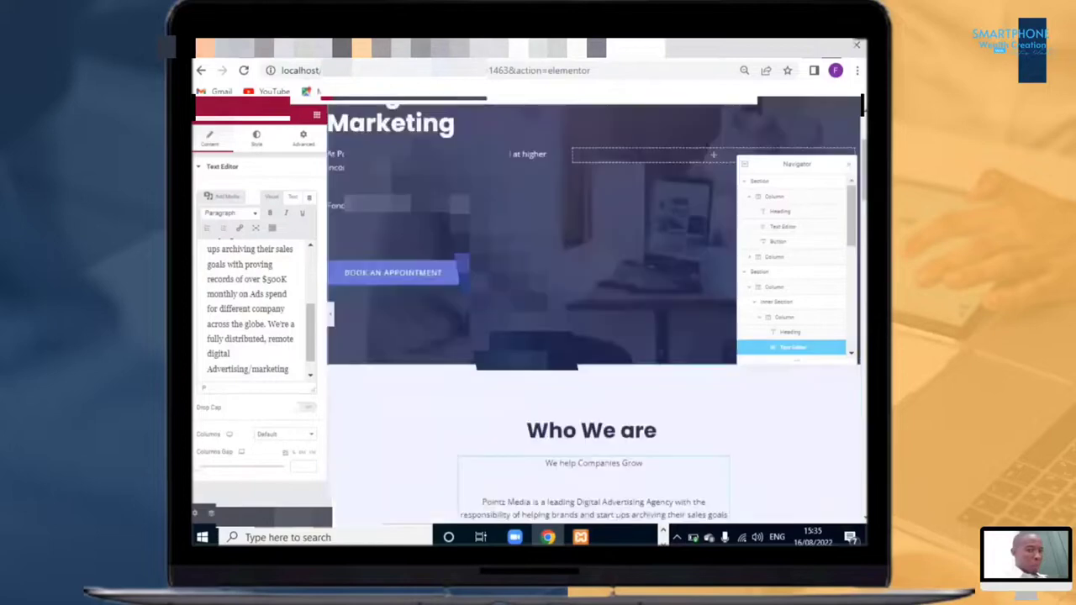
pyautogui.scroll(-2, 594, 312)
pyautogui.scroll(-4, 577, 350)
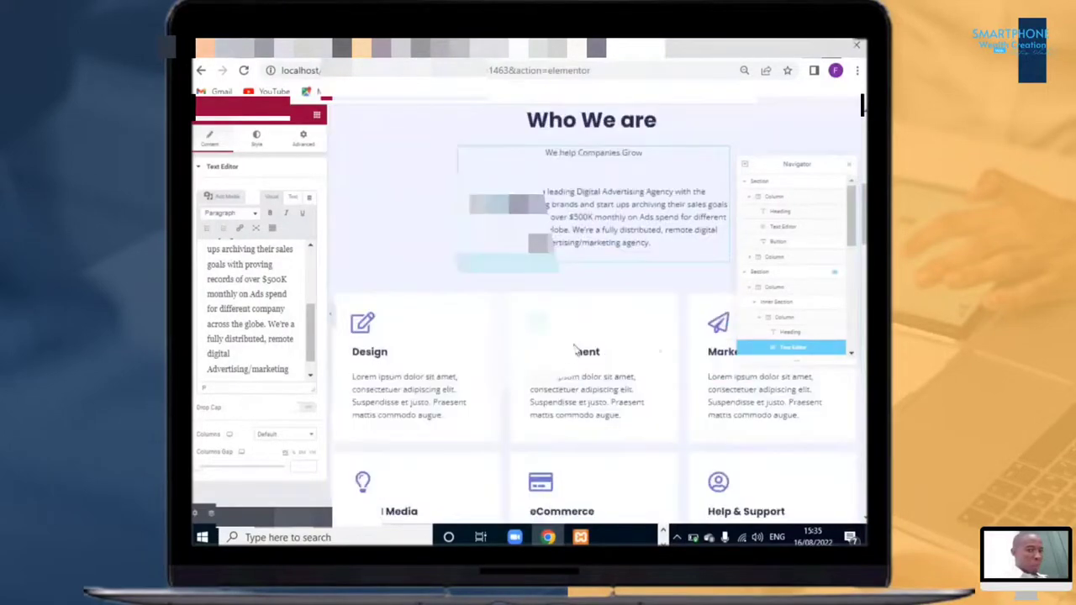
pyautogui.scroll(3, 579, 345)
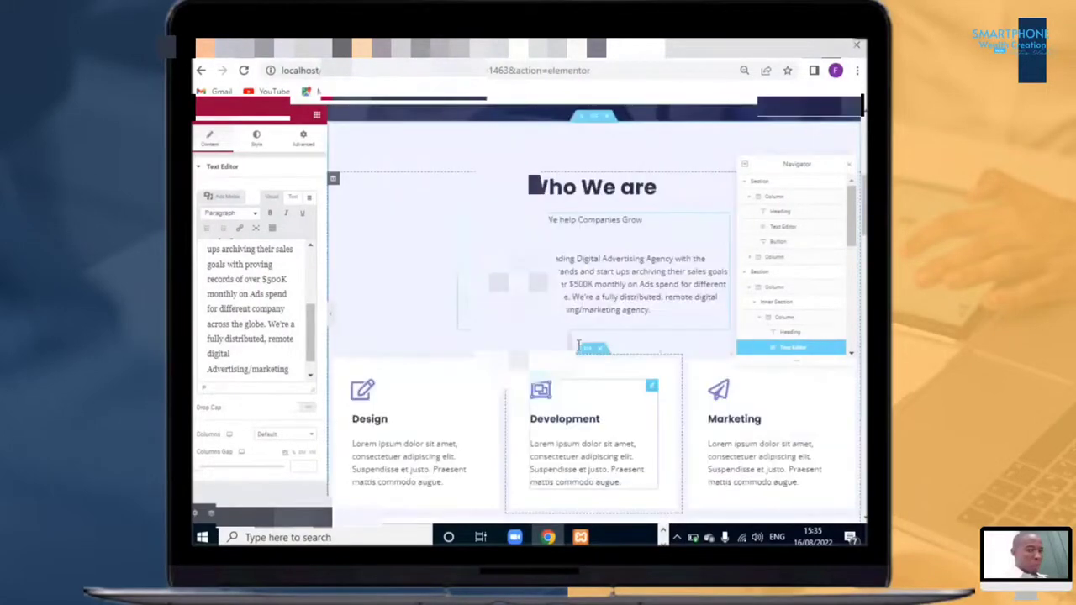
pyautogui.scroll(-3, 579, 345)
pyautogui.scroll(1, 538, 347)
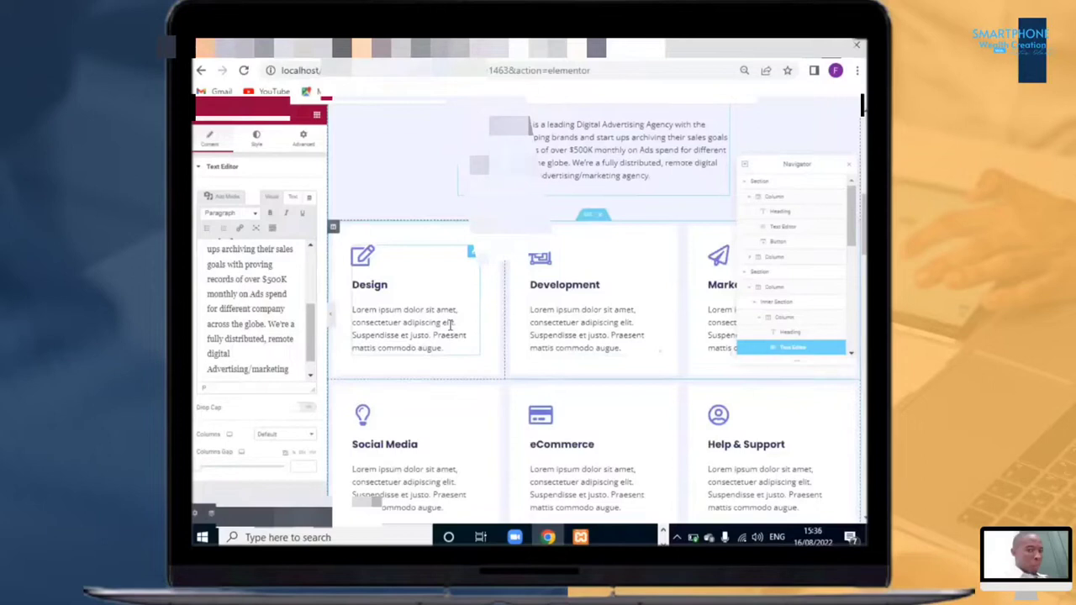
pyautogui.scroll(2, 488, 305)
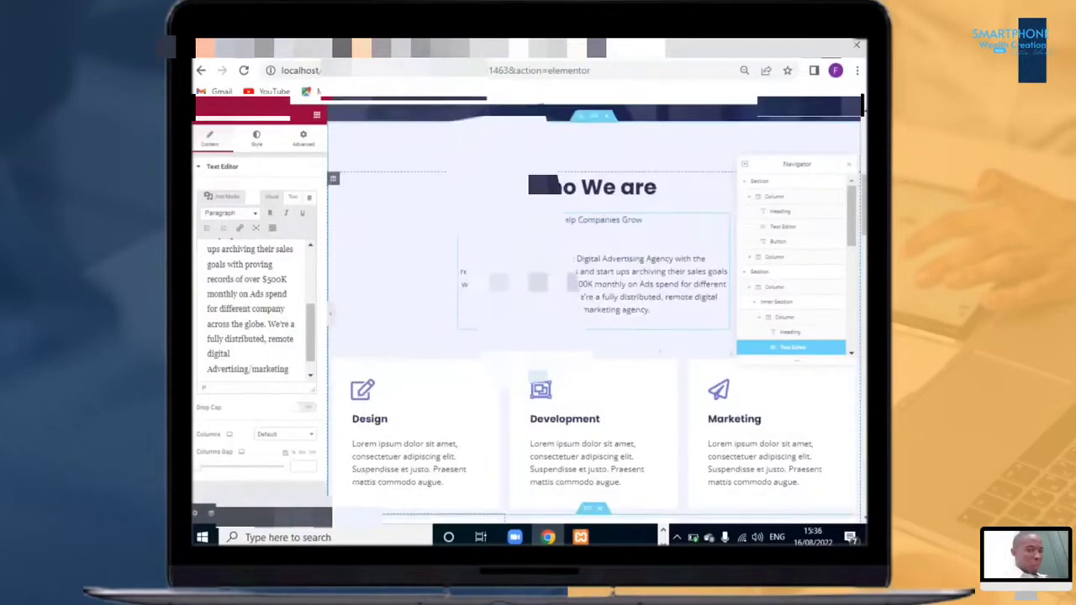
pyautogui.scroll(-2, 589, 303)
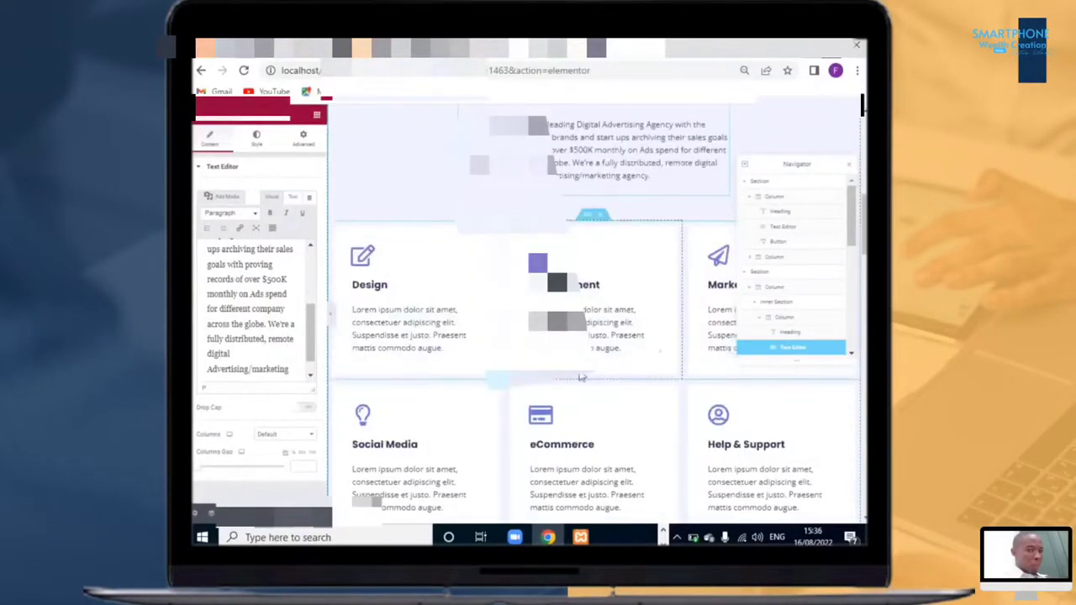
# Step: Review the 'Who We are' section and the service boxes beneath it
pyautogui.scroll(2, 581, 378)
pyautogui.scroll(-2, 678, 281)
pyautogui.scroll(2, 731, 388)
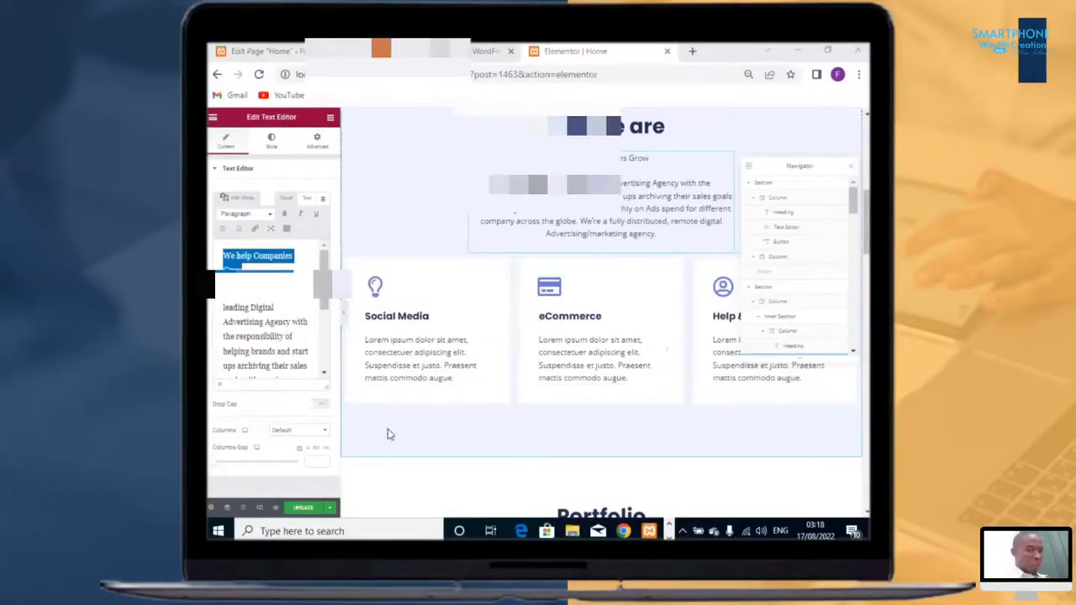
pyautogui.scroll(-3, 617, 300)
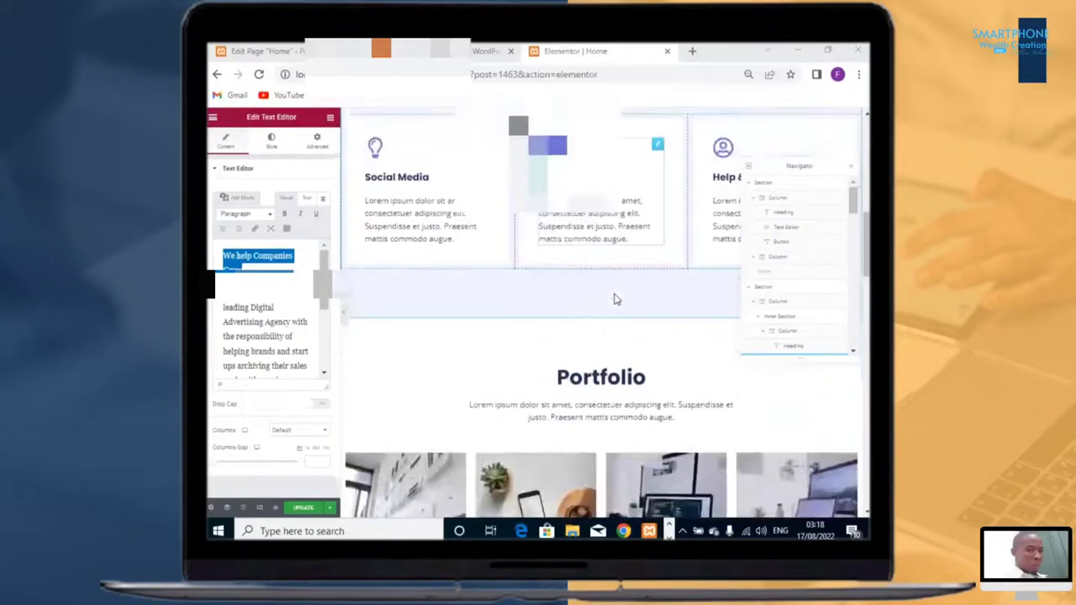
pyautogui.scroll(3, 618, 301)
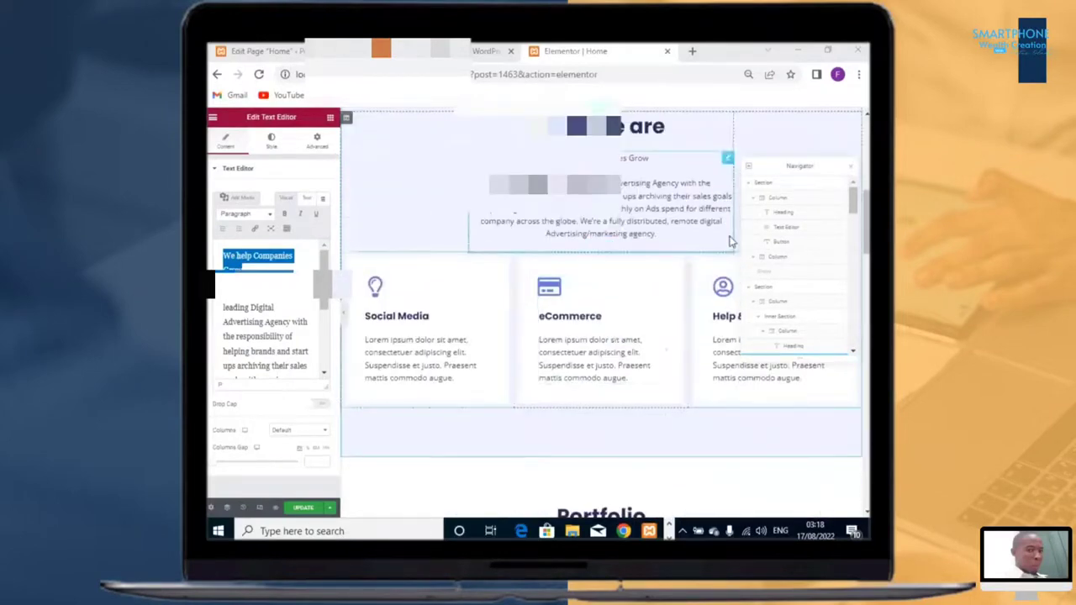
pyautogui.scroll(4, 713, 264)
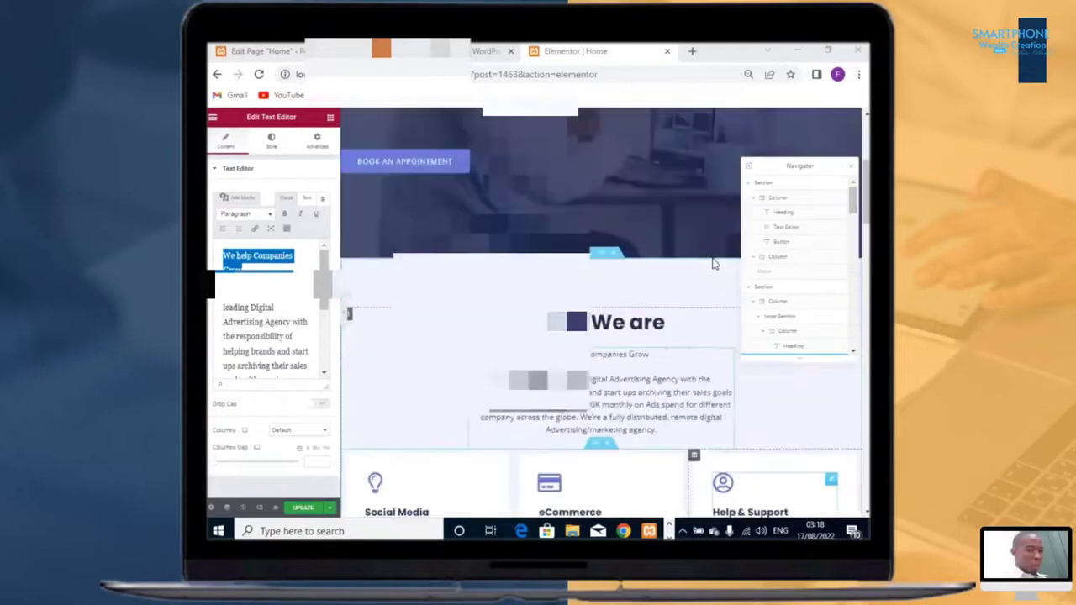
pyautogui.scroll(-1, 715, 337)
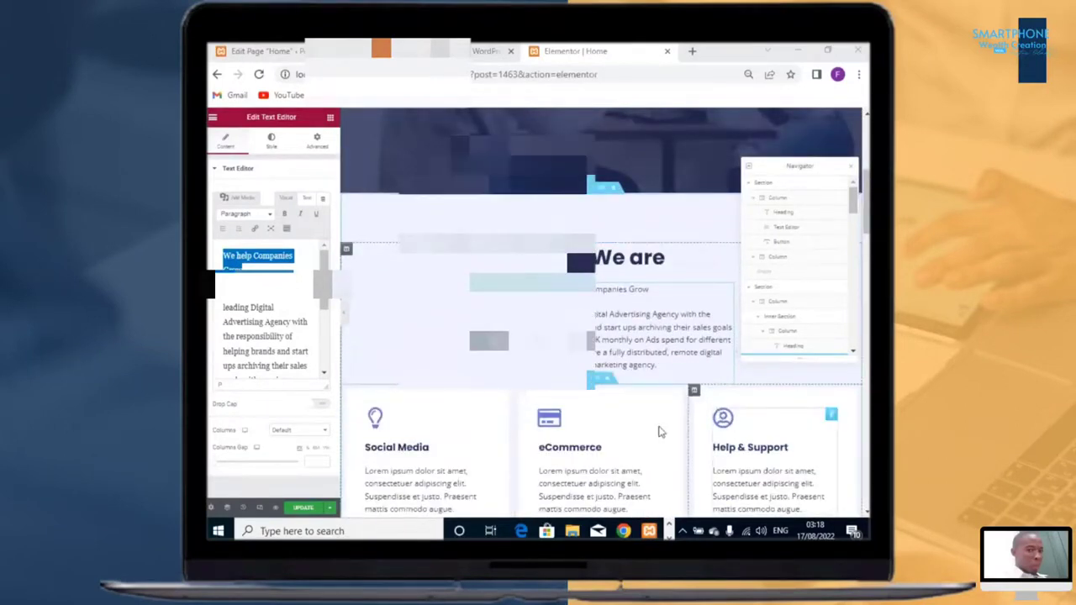
pyautogui.scroll(-2, 663, 425)
pyautogui.scroll(2, 665, 428)
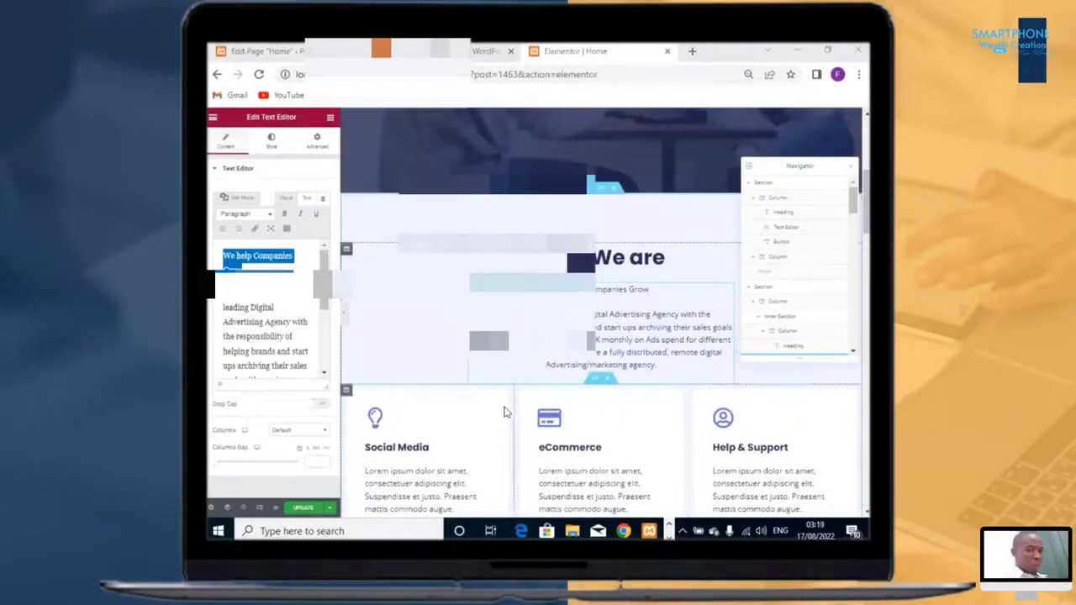
pyautogui.scroll(-2, 591, 445)
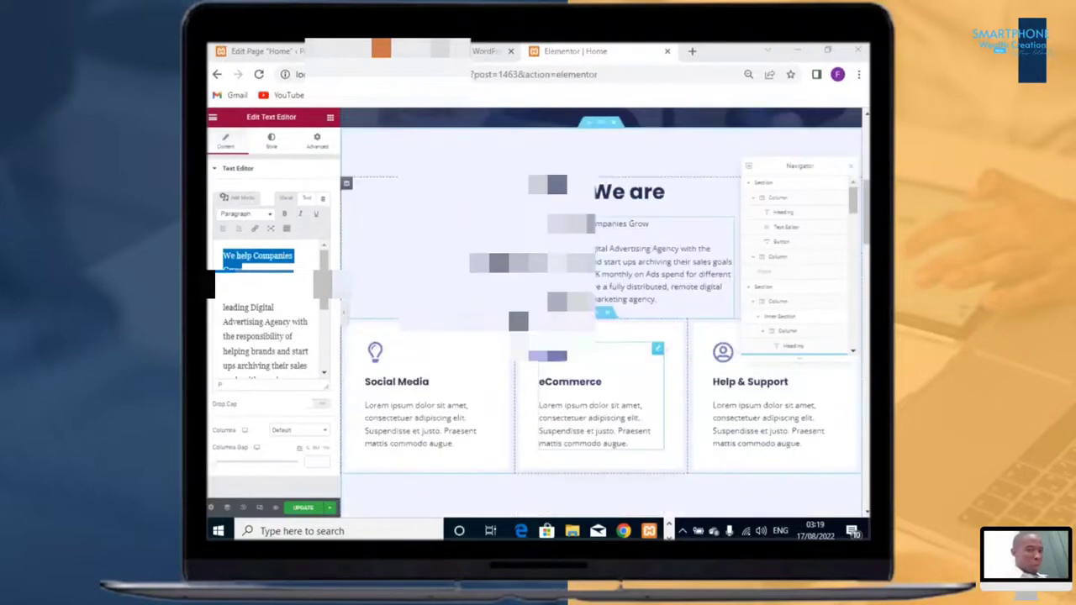
pyautogui.scroll(-2, 691, 351)
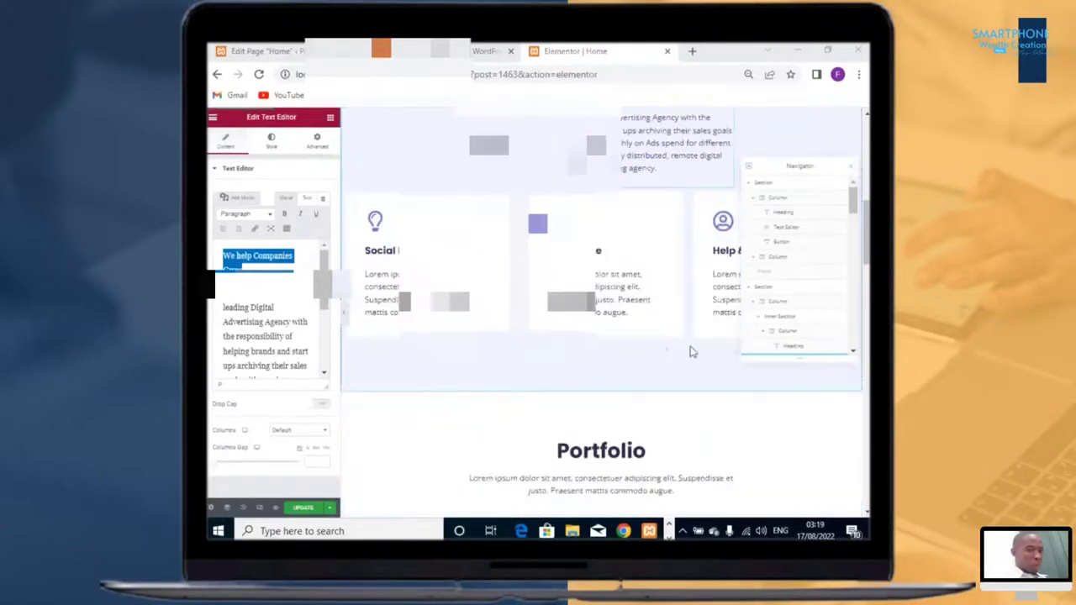
pyautogui.scroll(2, 695, 351)
pyautogui.scroll(1, 740, 408)
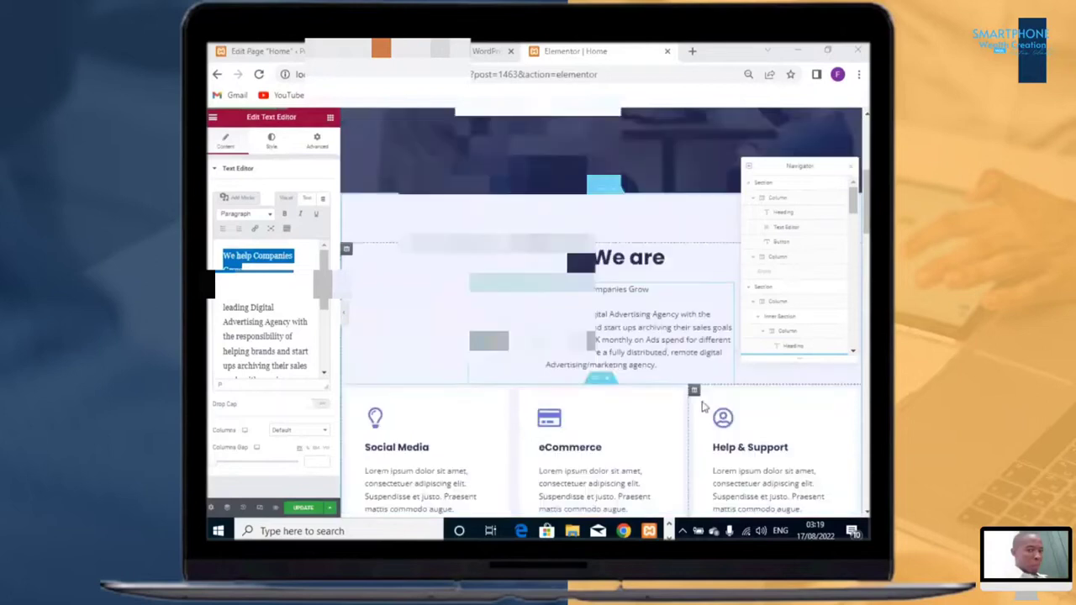
# Step: Delete the Help & Support column from the row of service boxes
pyautogui.moveTo(690, 399); pyautogui.dragTo(701, 393)
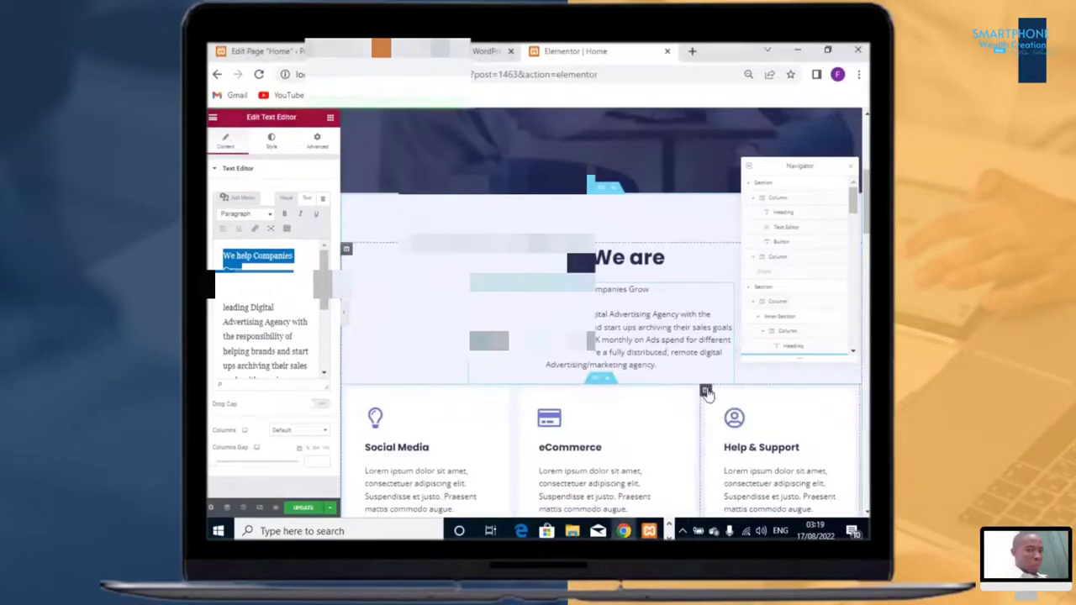
pyautogui.click(706, 391)
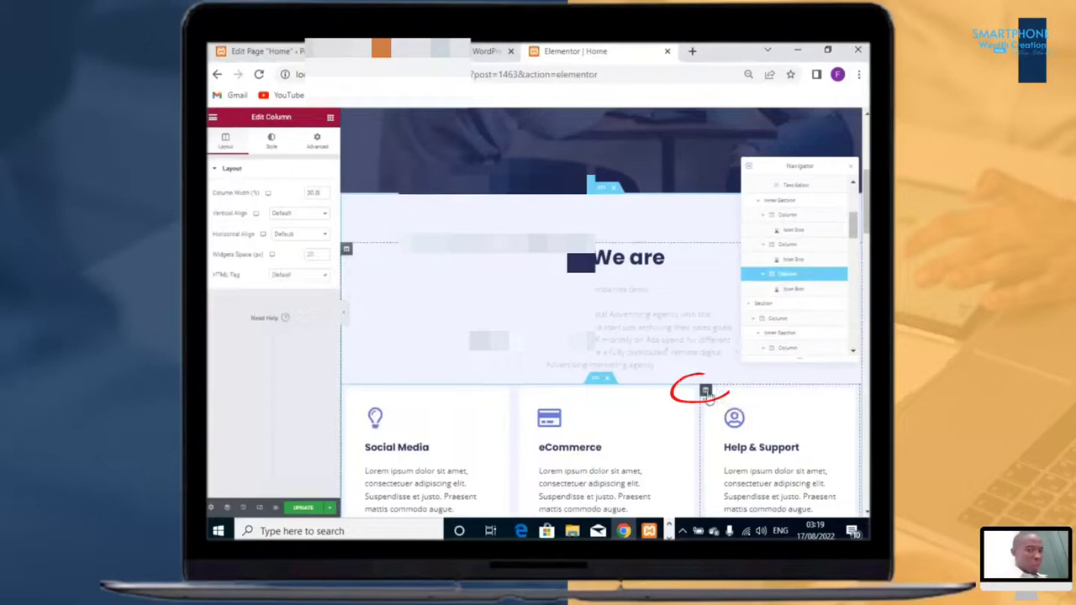
pyautogui.rightClick(707, 394)
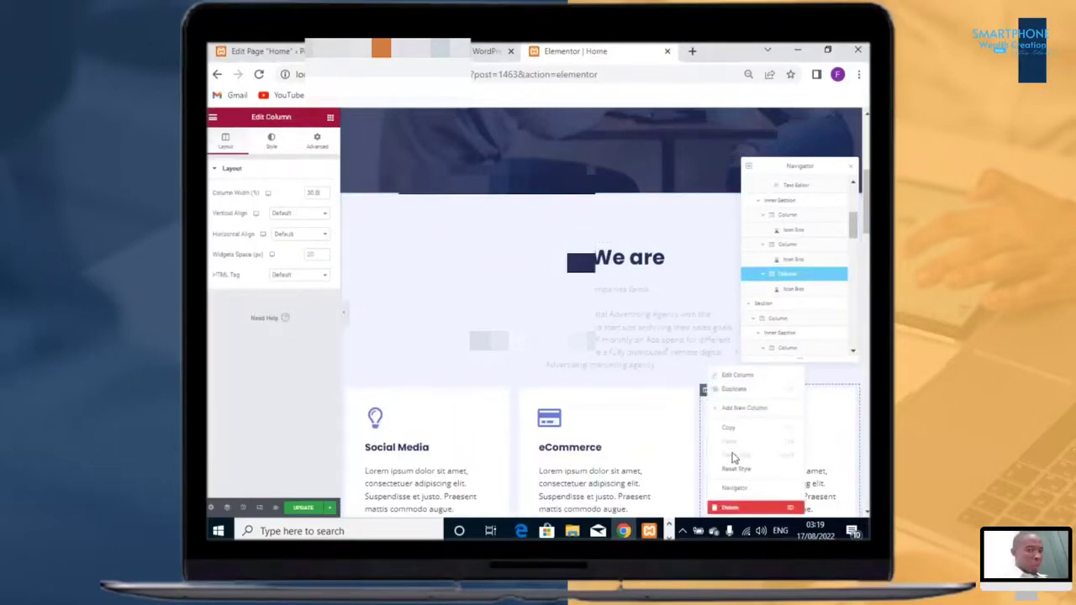
pyautogui.press('Delete')
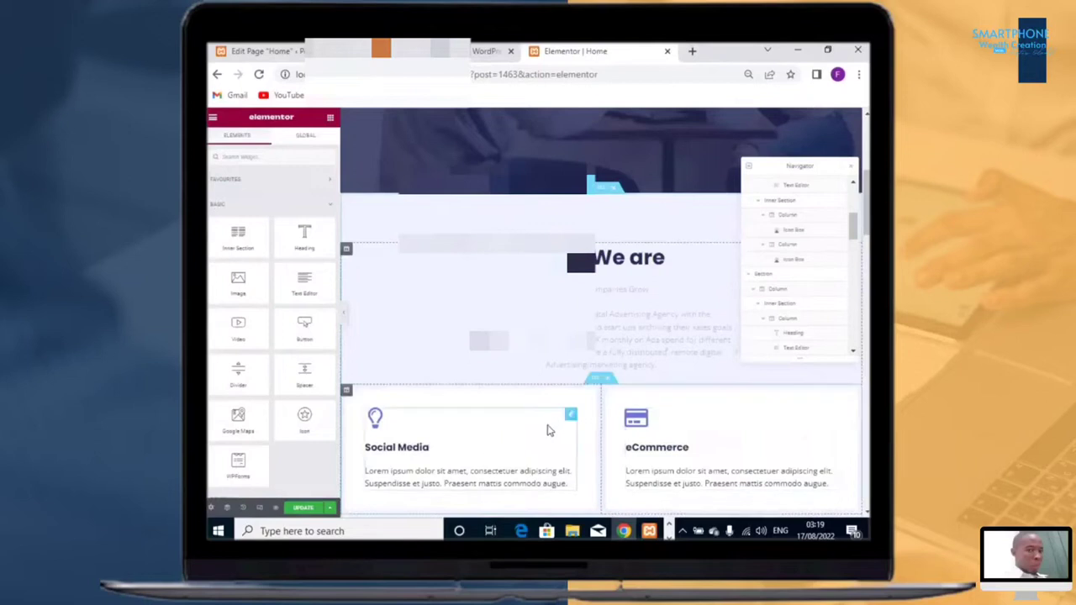
# Step: Duplicate the two-column inner section holding the Social Media and eCommerce boxes
pyautogui.scroll(-2, 548, 412)
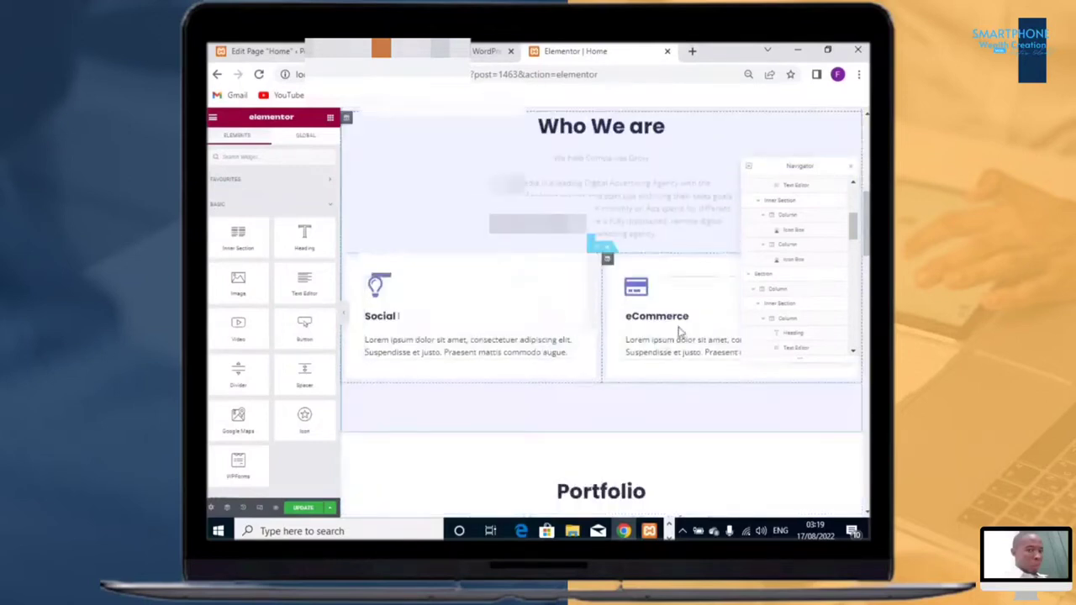
pyautogui.scroll(2, 624, 333)
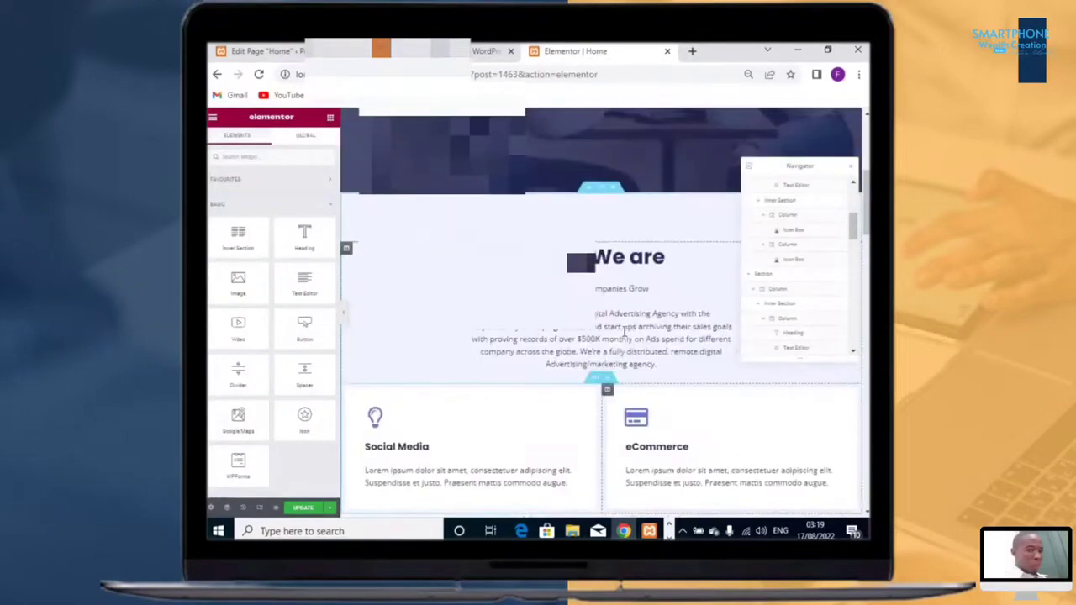
pyautogui.scroll(-2, 689, 383)
pyautogui.scroll(4, 751, 412)
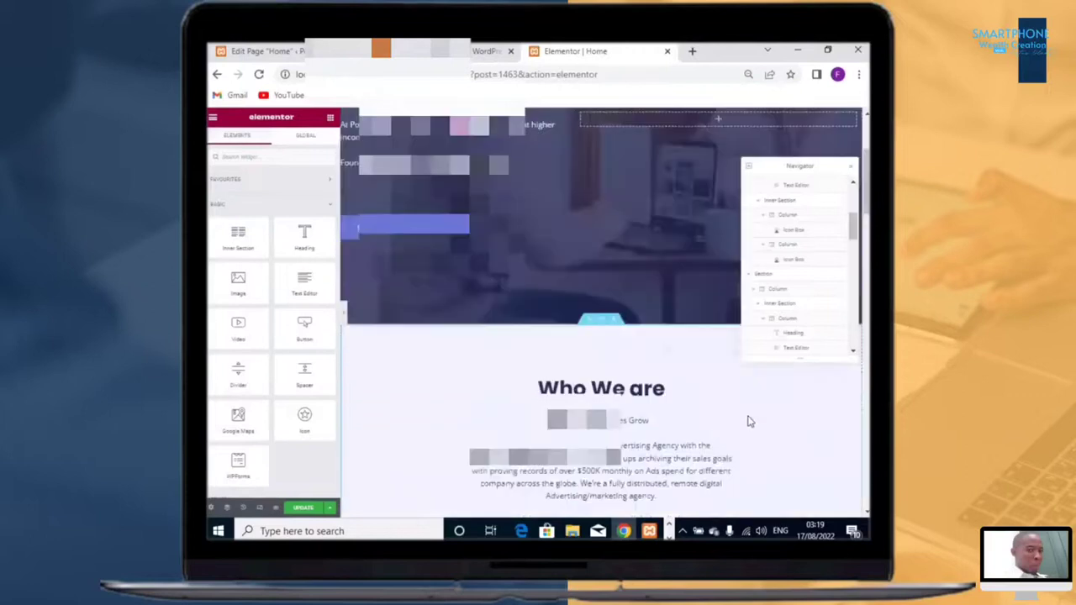
pyautogui.scroll(-3, 710, 452)
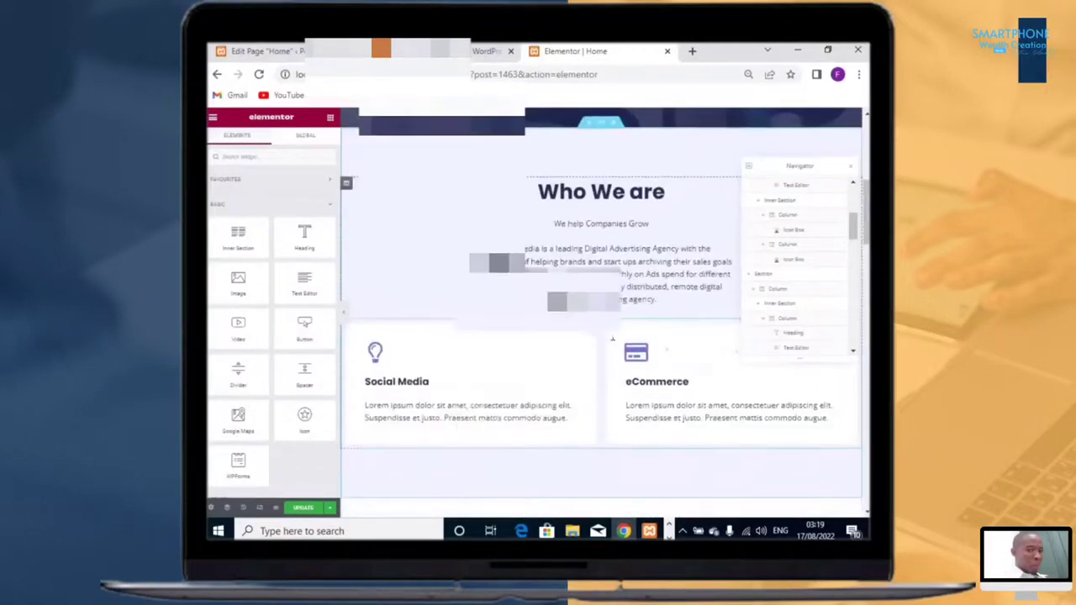
pyautogui.scroll(1, 616, 395)
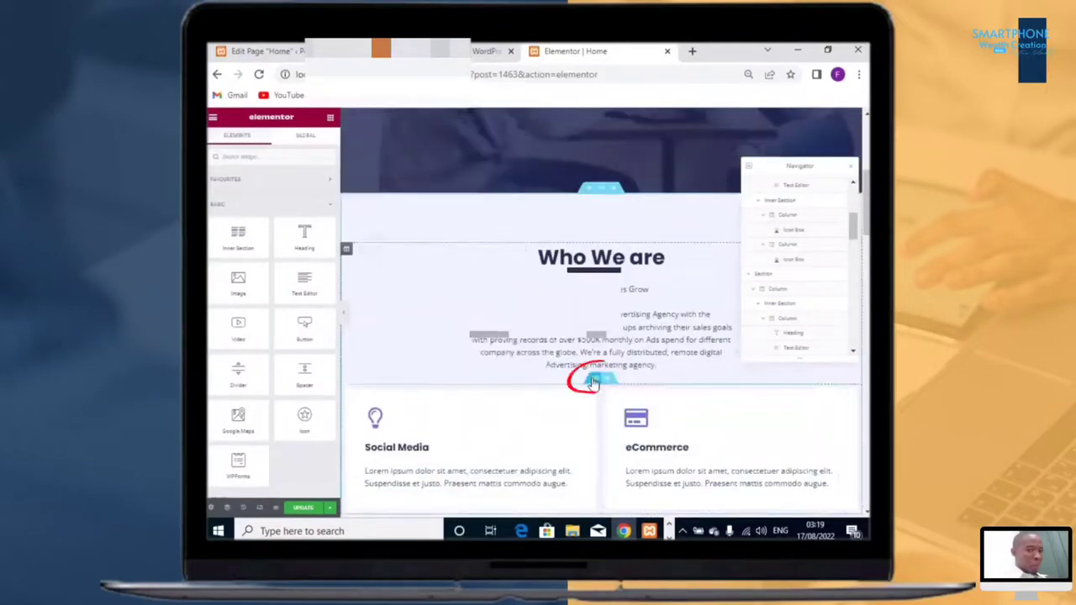
pyautogui.rightClick(594, 382)
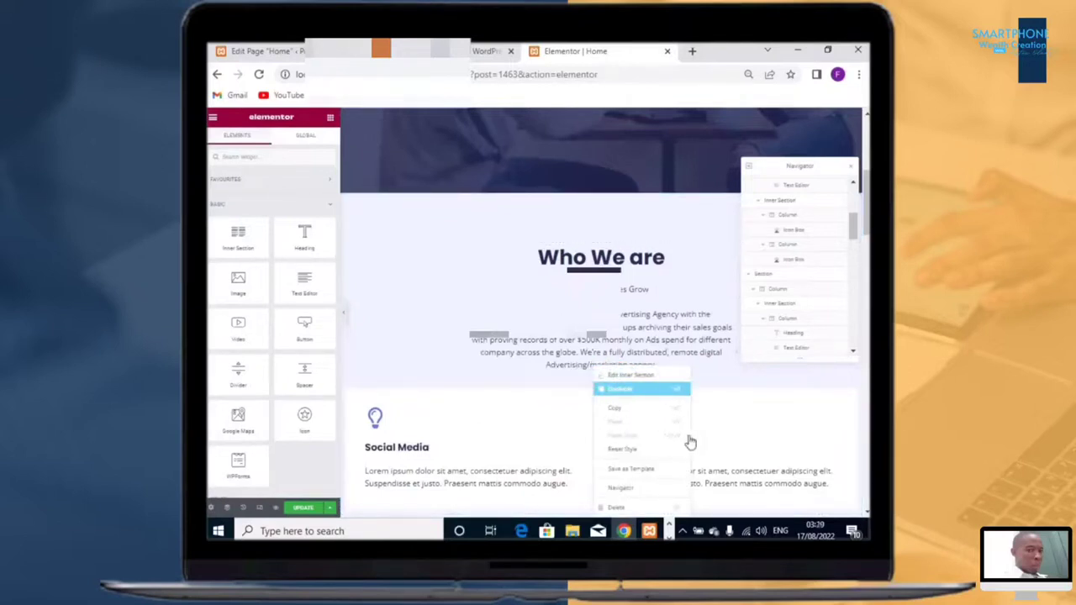
pyautogui.scroll(-3, 700, 439)
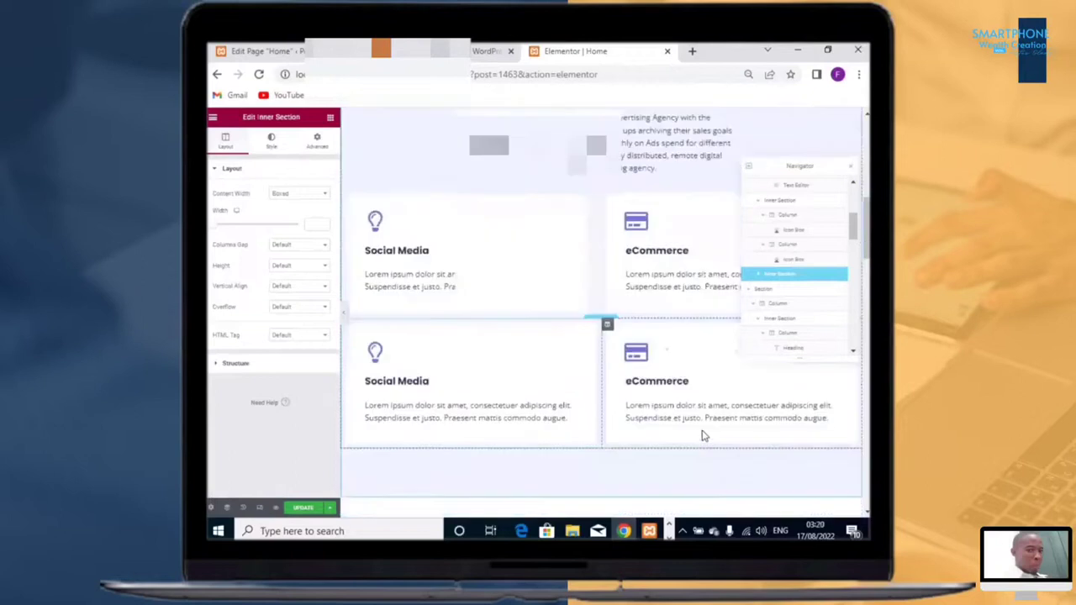
# Step: Paste the new service text into the icon boxes, ending with the 'You Can Now Enjoy the Results' box
pyautogui.scroll(1, 700, 409)
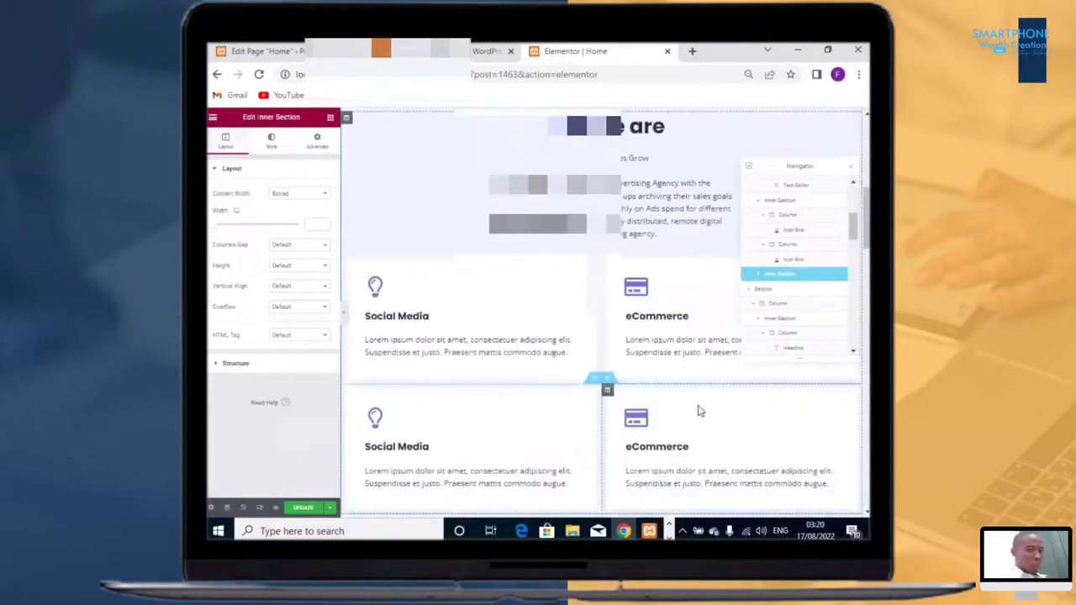
pyautogui.scroll(2, 700, 410)
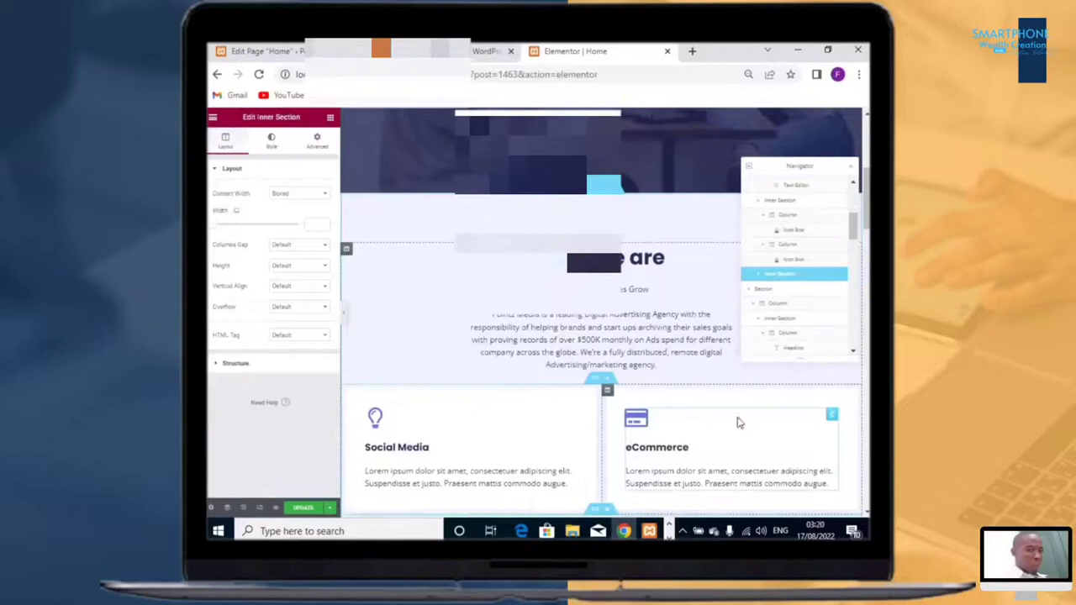
pyautogui.scroll(-2, 690, 416)
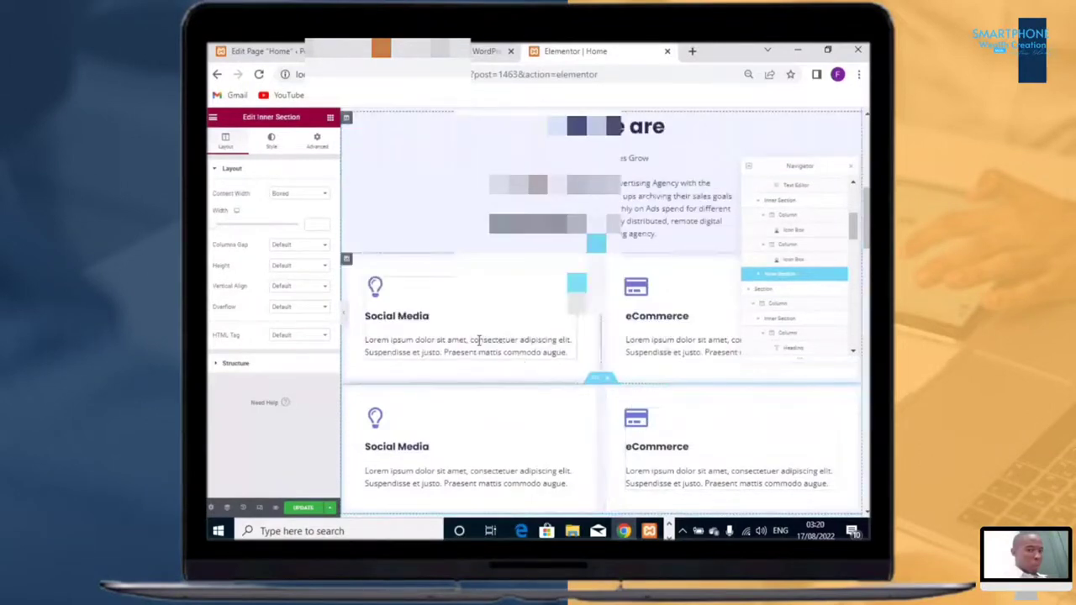
pyautogui.scroll(2, 593, 398)
pyautogui.scroll(-3, 611, 409)
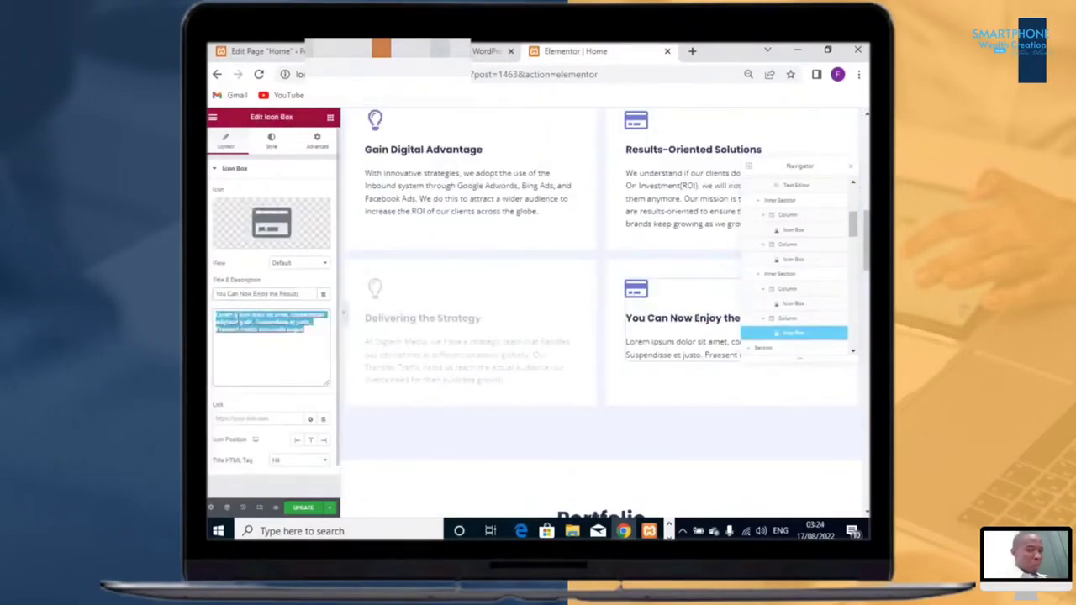
pyautogui.write('Excellent results are our priority. We will always deliver quality calls beyond expectations while maintaining consistency, reliability, and quality.')
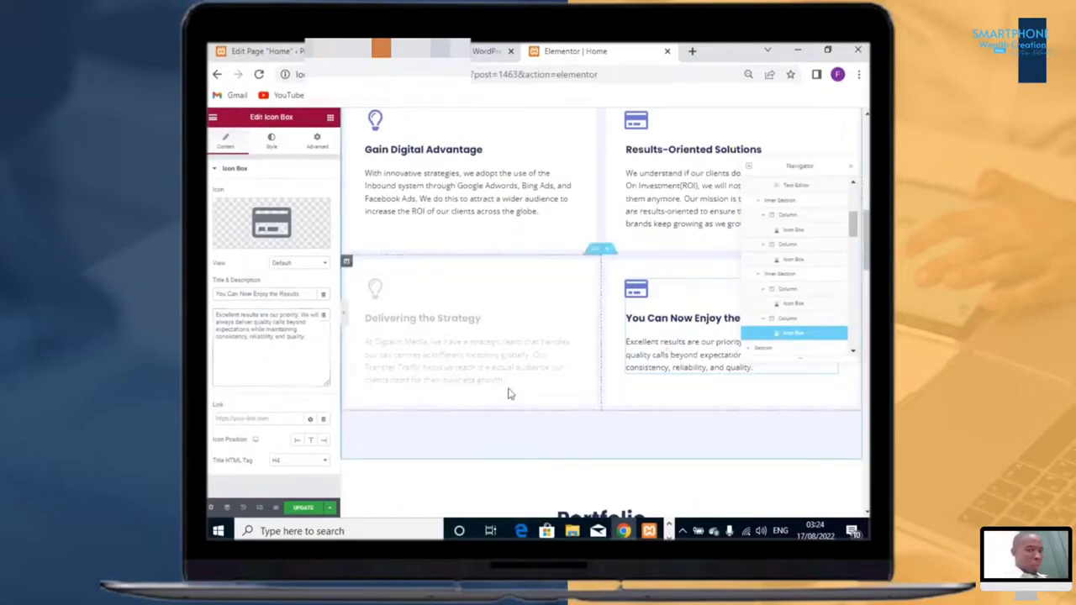
# Step: Add a new inner section between the 'Who We are' text and the service boxes
pyautogui.scroll(-1, 625, 375)
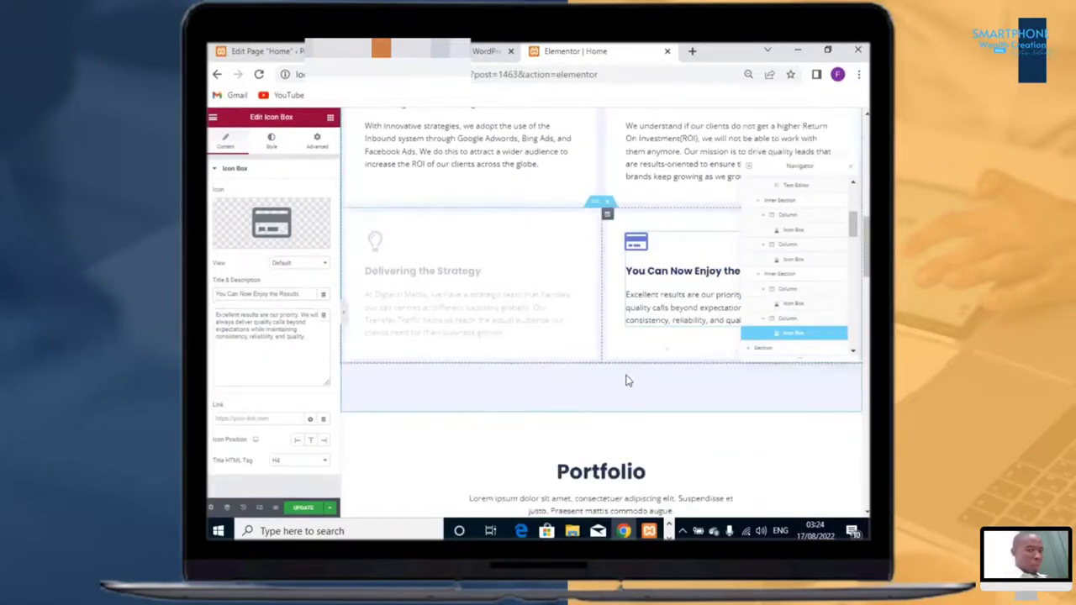
pyautogui.scroll(-5, 626, 381)
pyautogui.scroll(8, 627, 375)
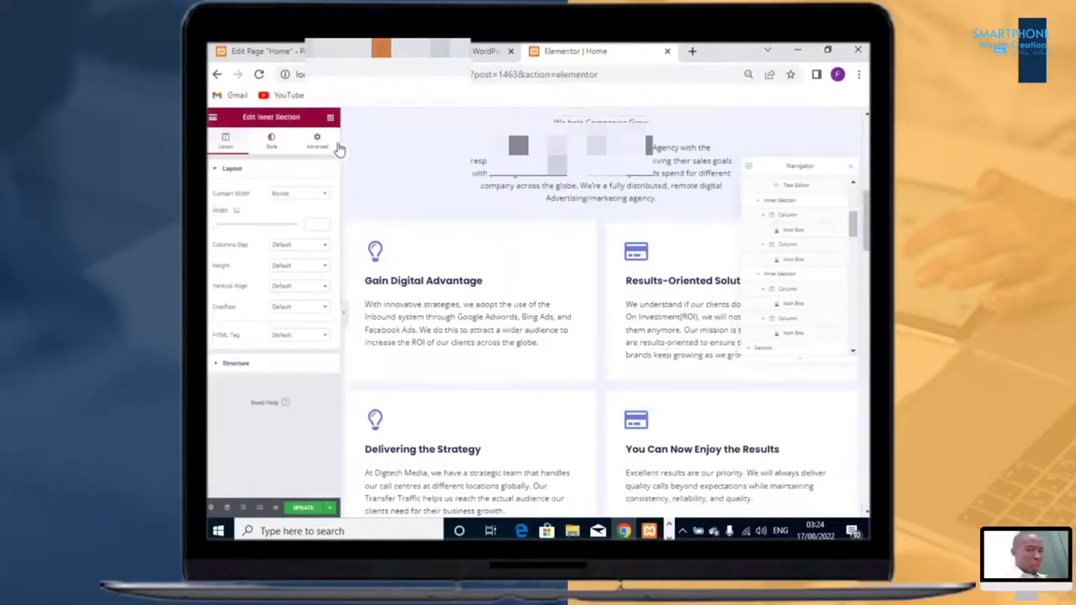
pyautogui.click(331, 118)
pyautogui.moveTo(304, 238); pyautogui.dragTo(480, 243)
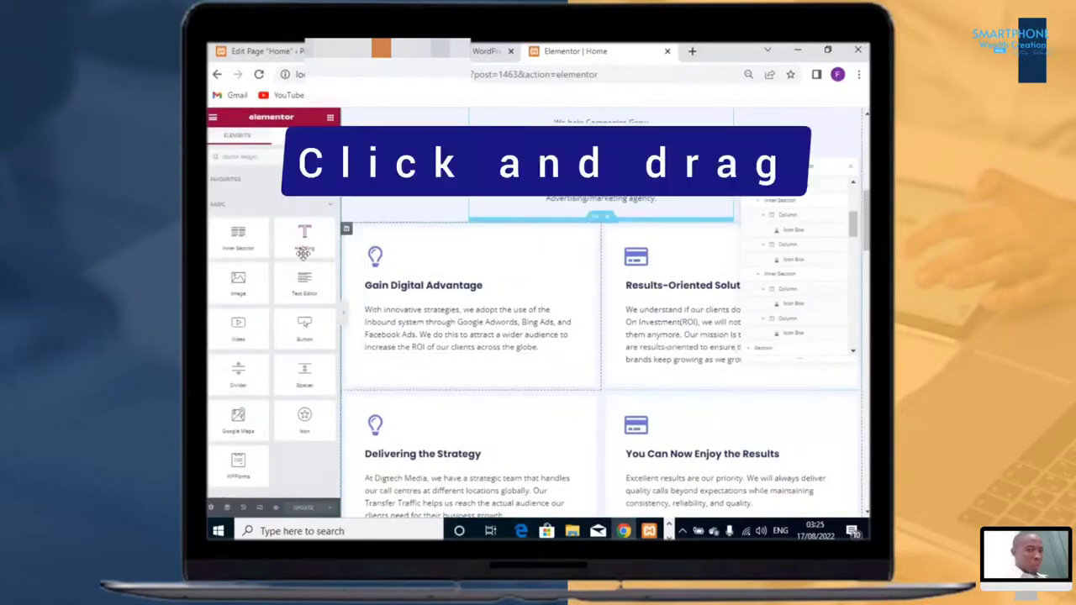
pyautogui.moveTo(240, 245); pyautogui.dragTo(486, 235)
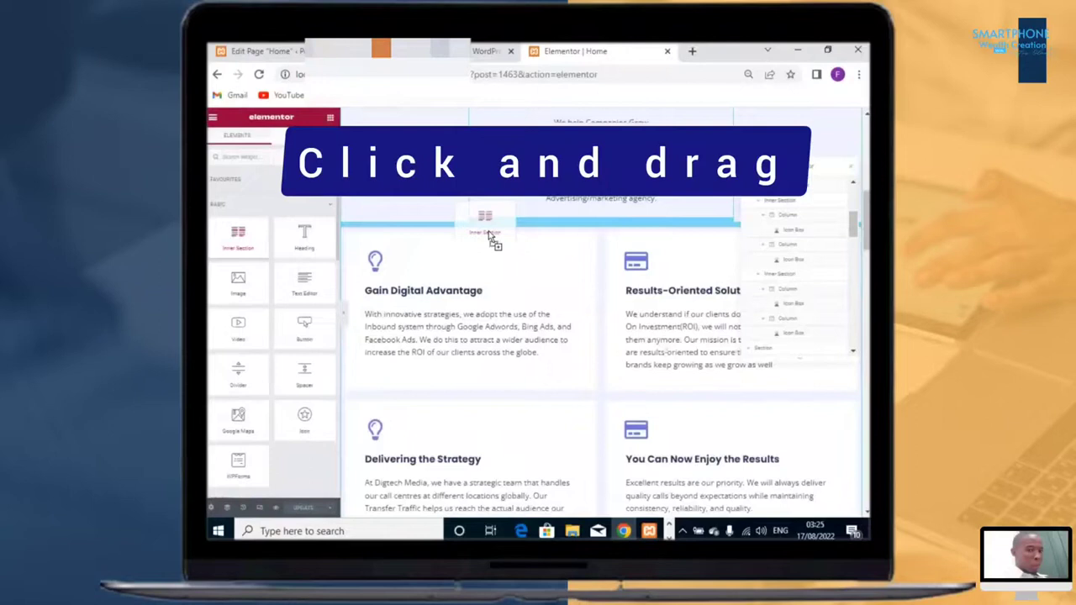
pyautogui.moveTo(490, 239); pyautogui.dragTo(484, 234)
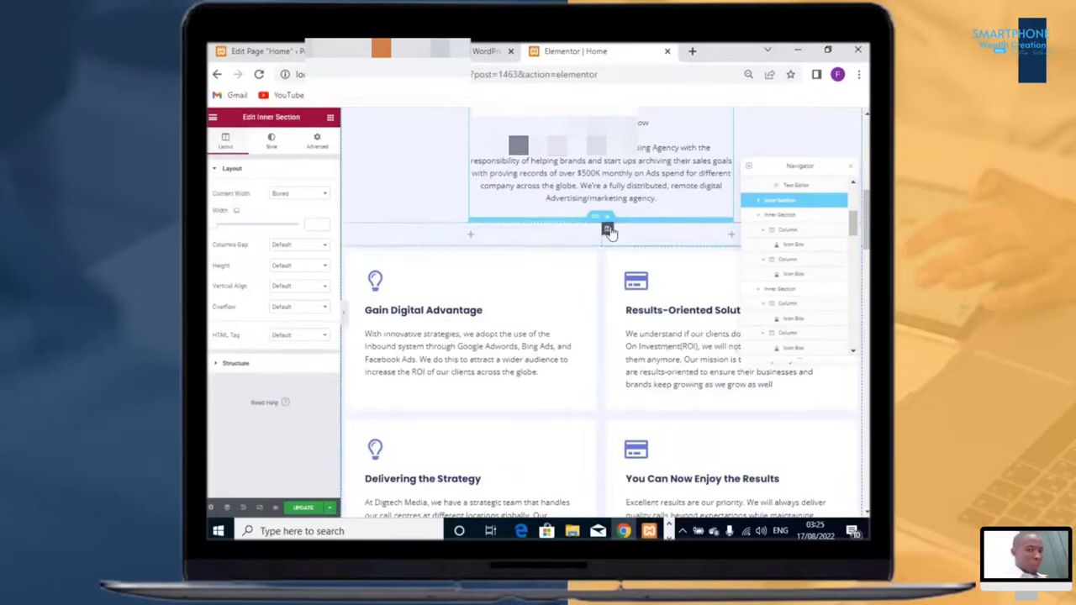
# Step: Delete one column from the new inner section and open the remaining column's settings
pyautogui.rightClick(607, 230)
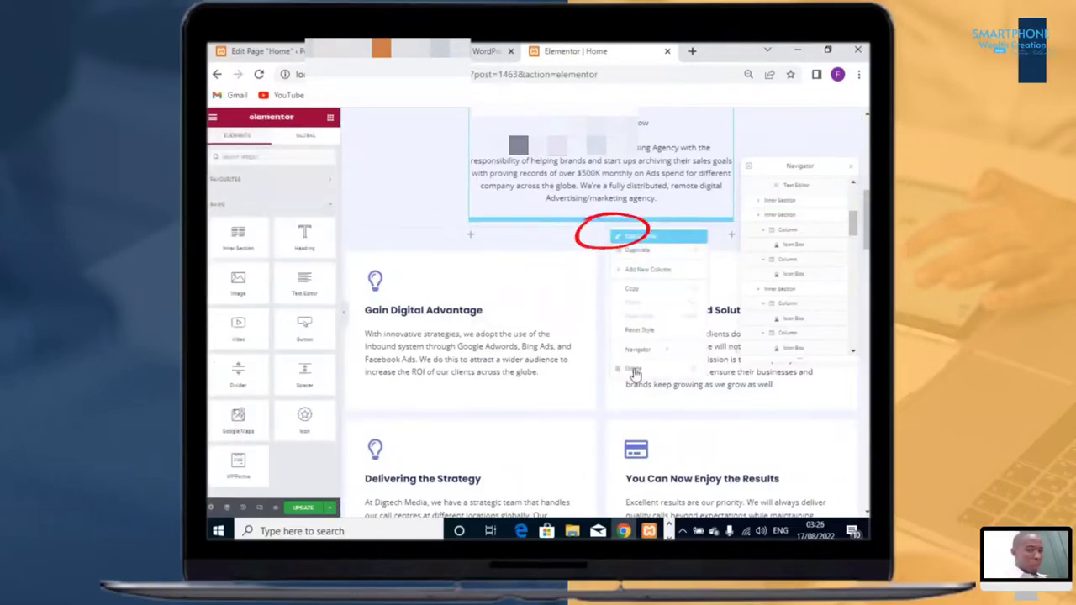
pyautogui.click(635, 372)
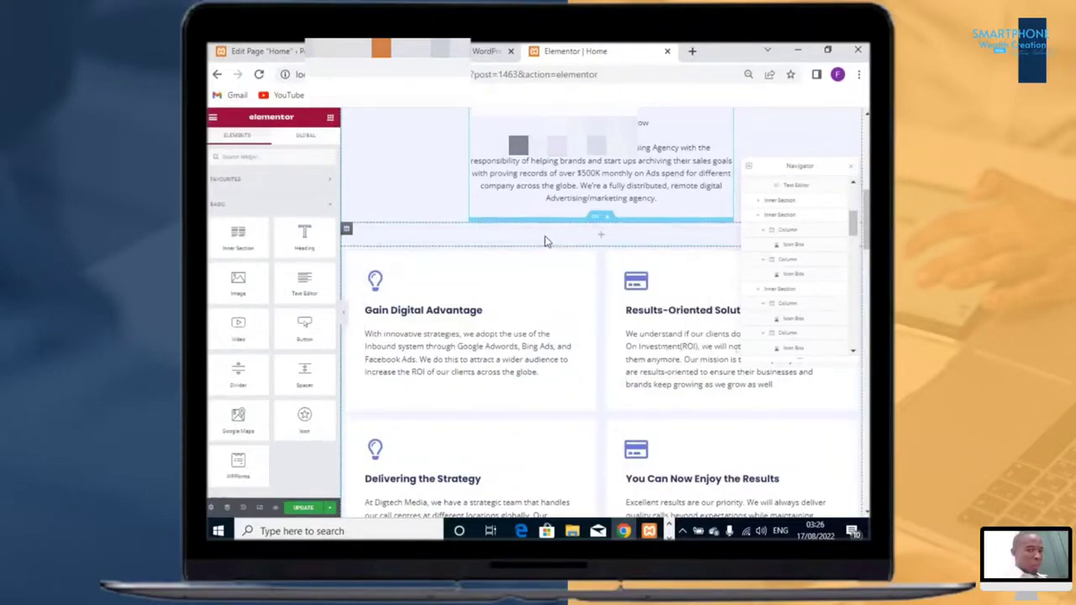
pyautogui.rightClick(545, 241)
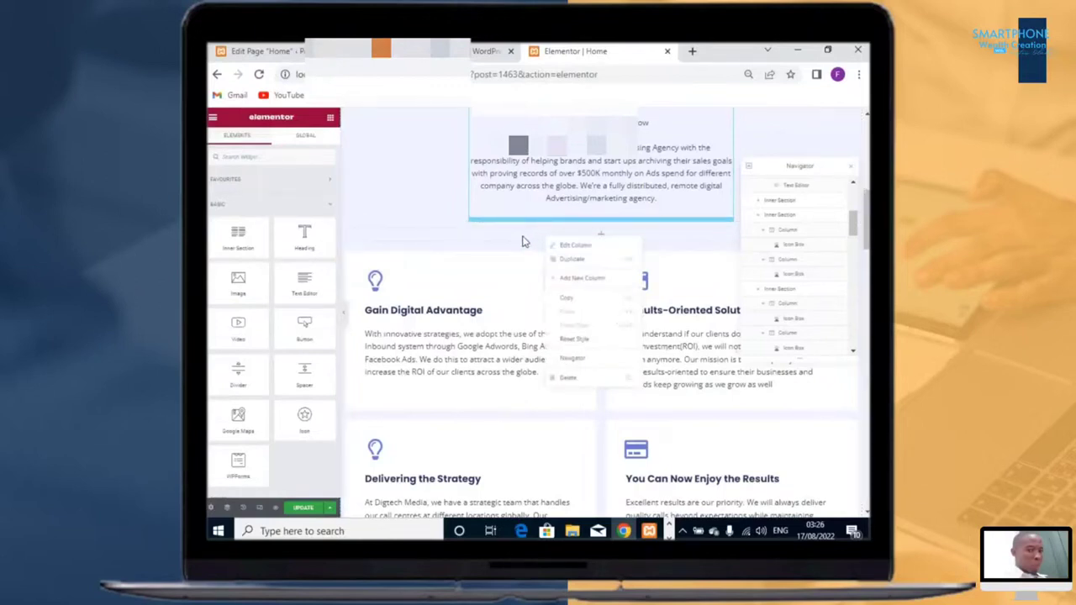
pyautogui.click(676, 282)
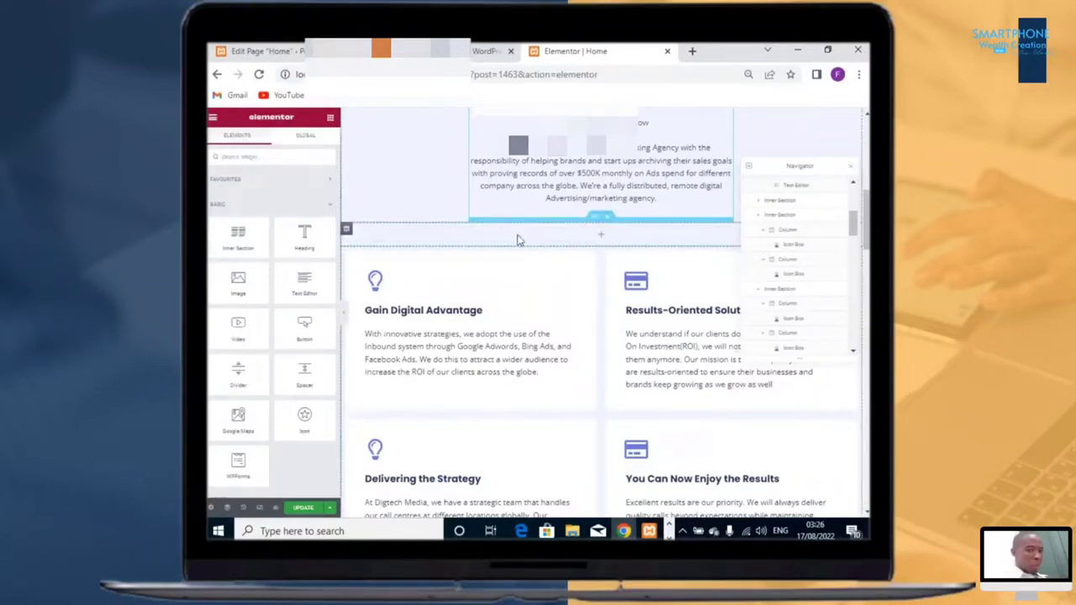
pyautogui.click(347, 230)
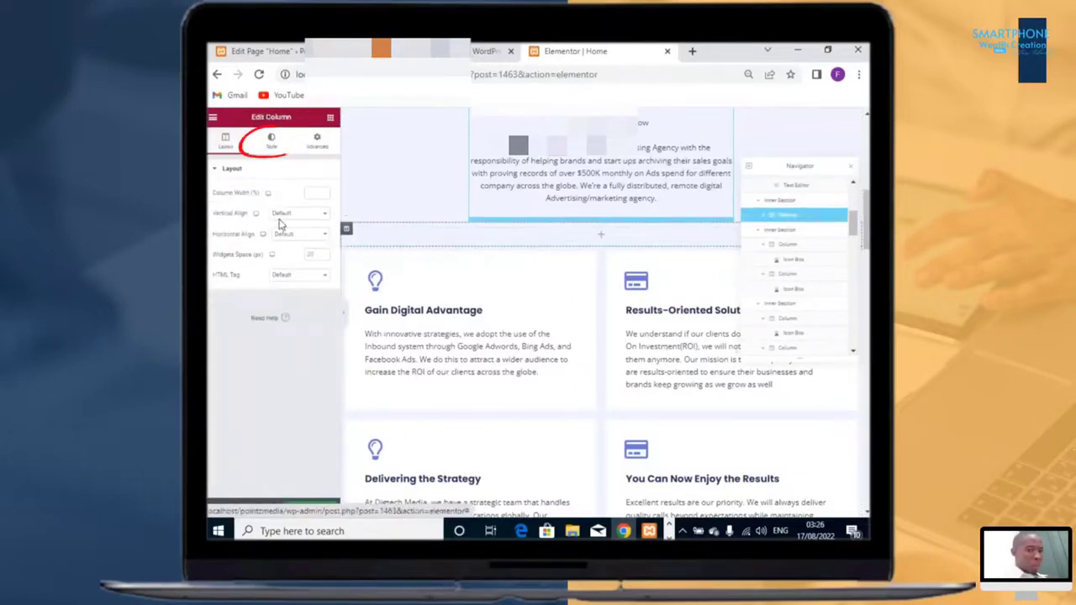
# Step: Set the column's classic background colour to the global Theme Color 6
pyautogui.click(271, 141)
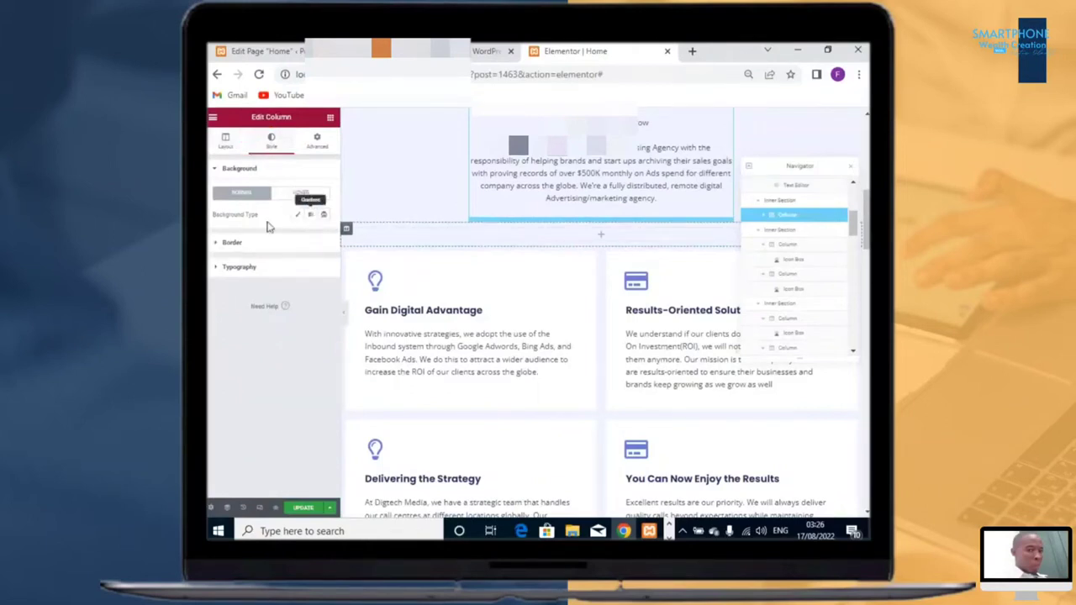
pyautogui.click(298, 215)
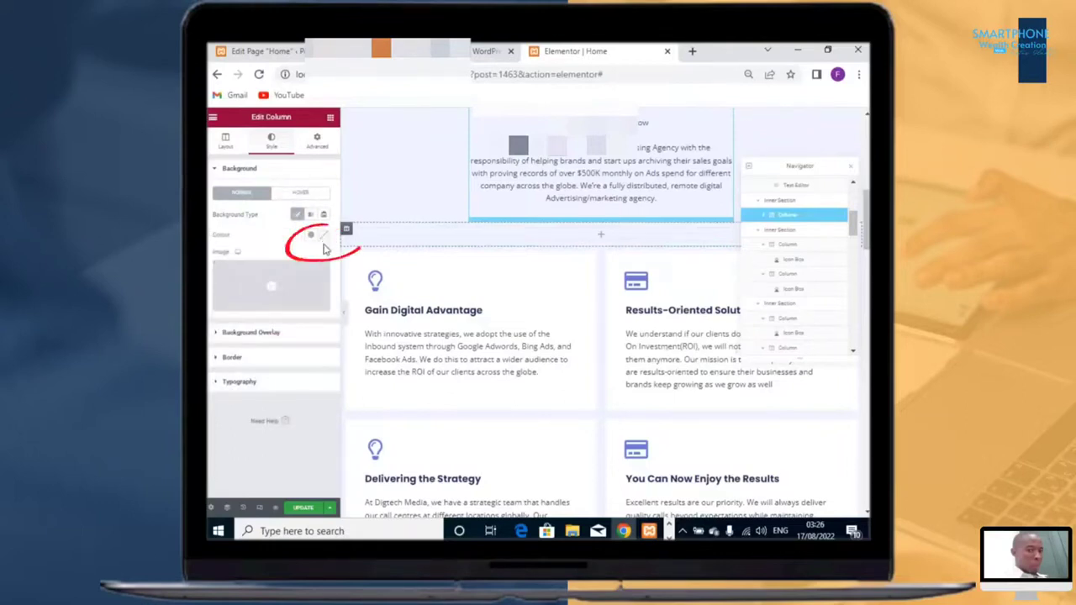
pyautogui.click(312, 235)
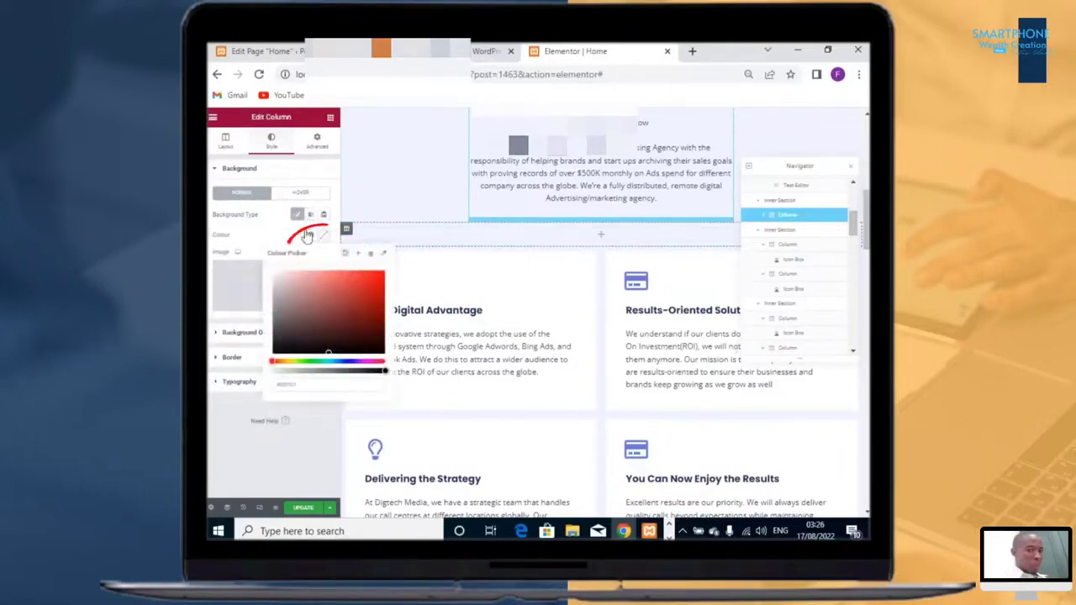
pyautogui.click(312, 236)
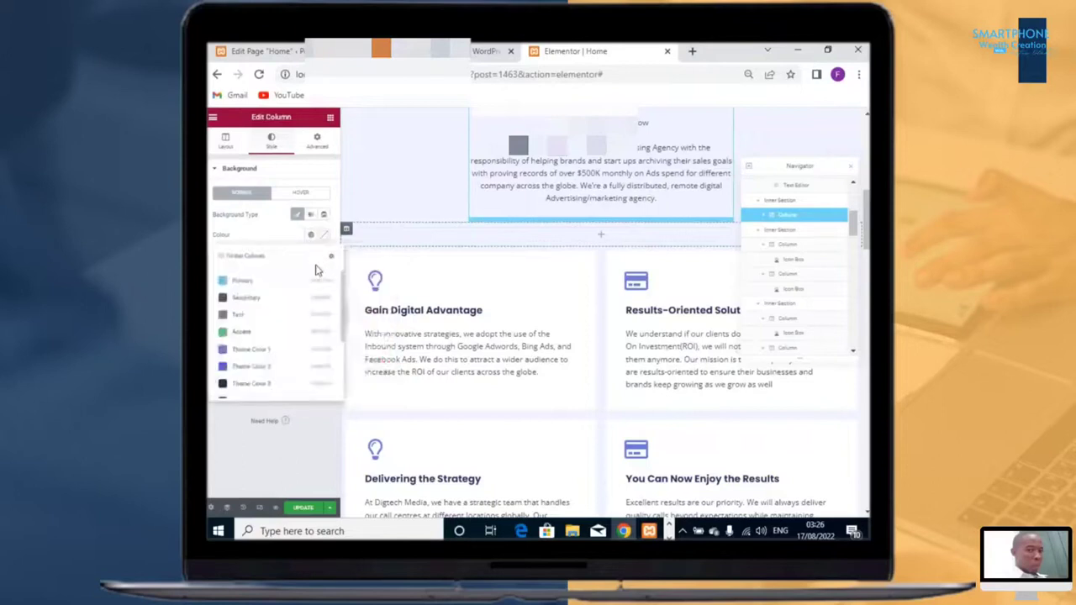
pyautogui.scroll(-3, 273, 340)
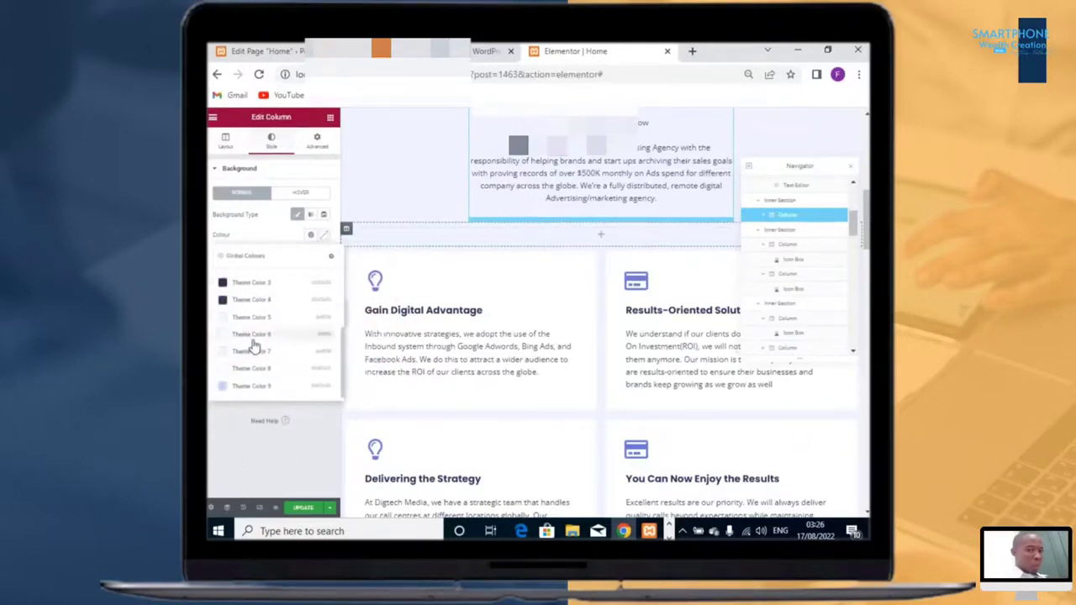
pyautogui.click(257, 337)
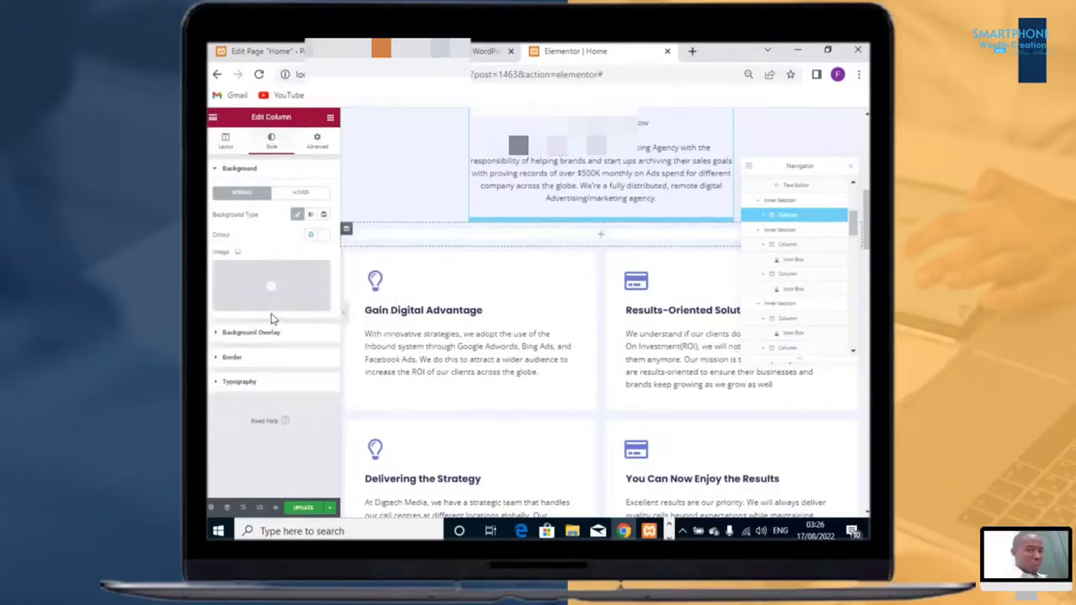
pyautogui.click(304, 169)
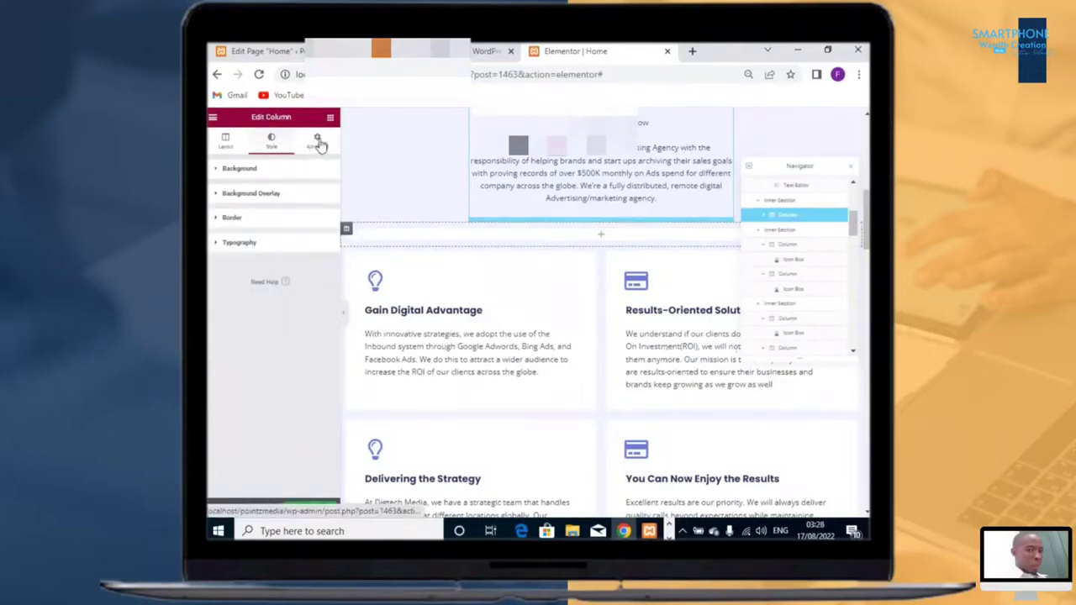
pyautogui.click(318, 141)
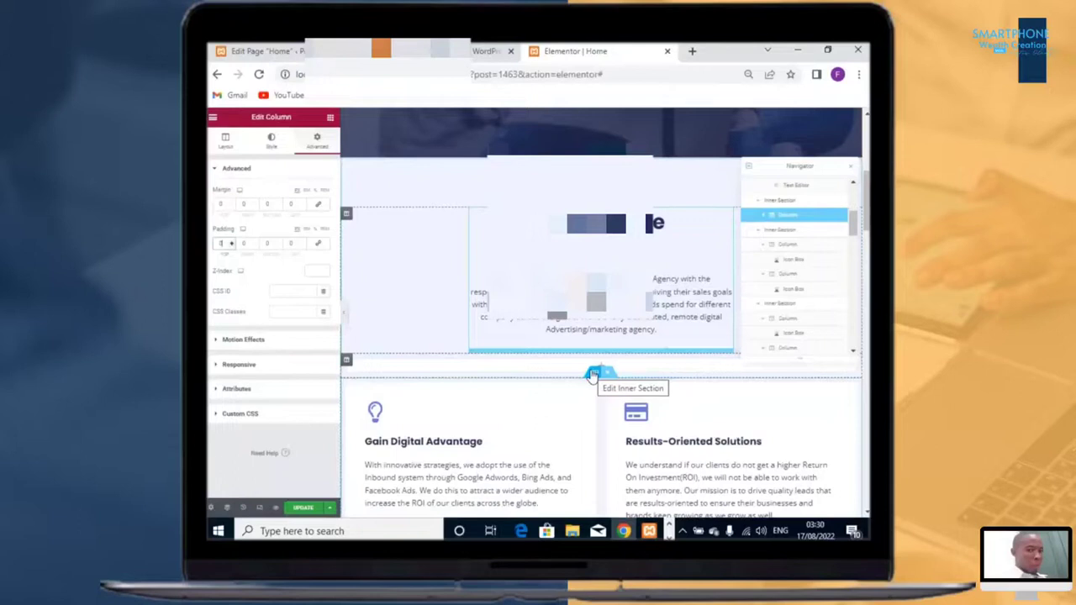
# Step: Select the new inner section and set its top and bottom margins to -20
pyautogui.click(593, 374)
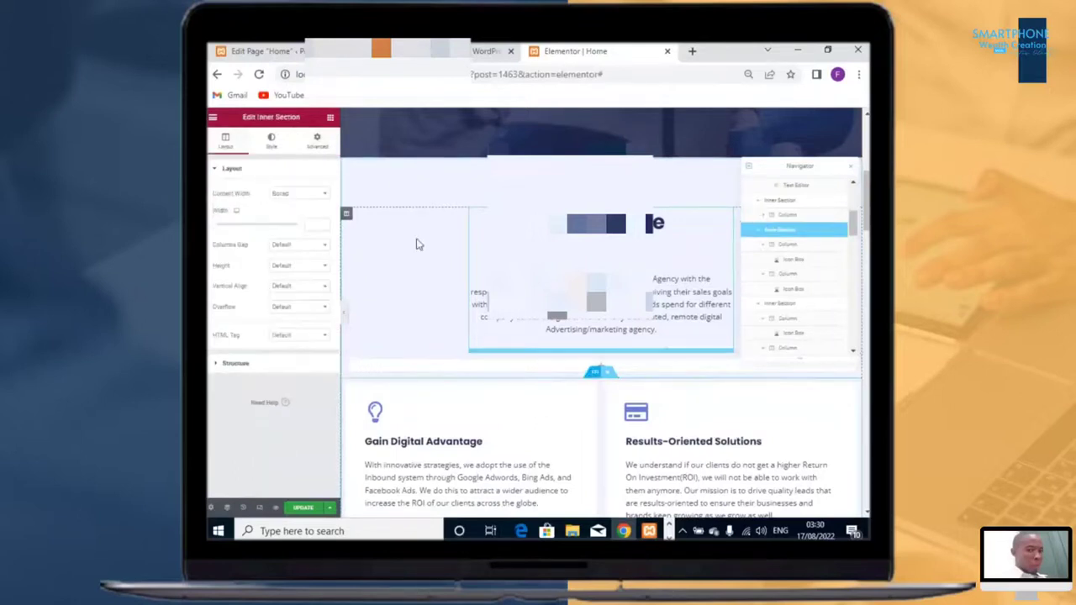
pyautogui.click(317, 143)
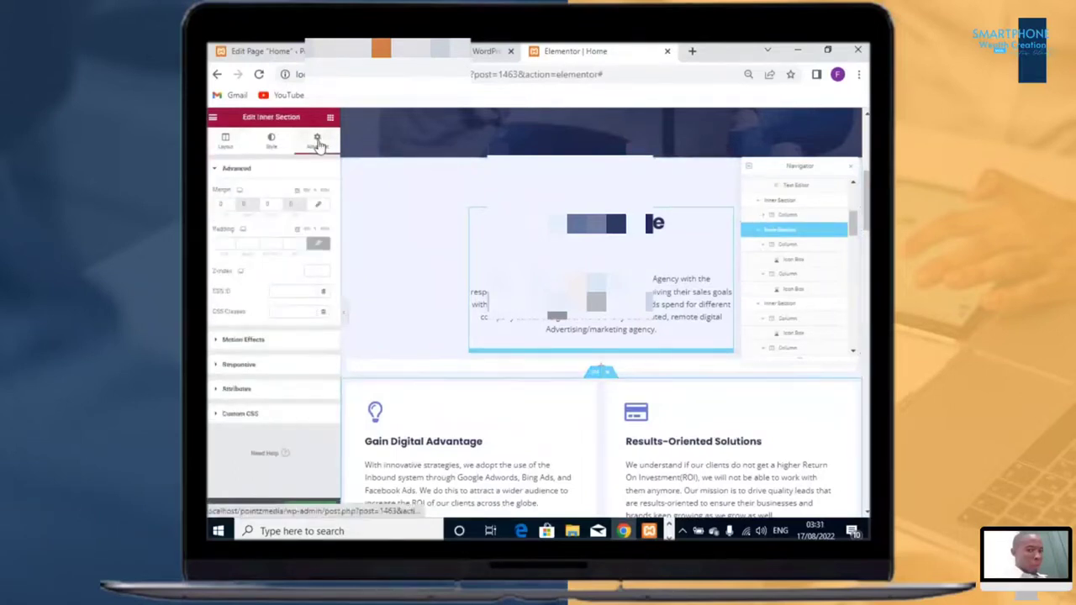
pyautogui.click(272, 148)
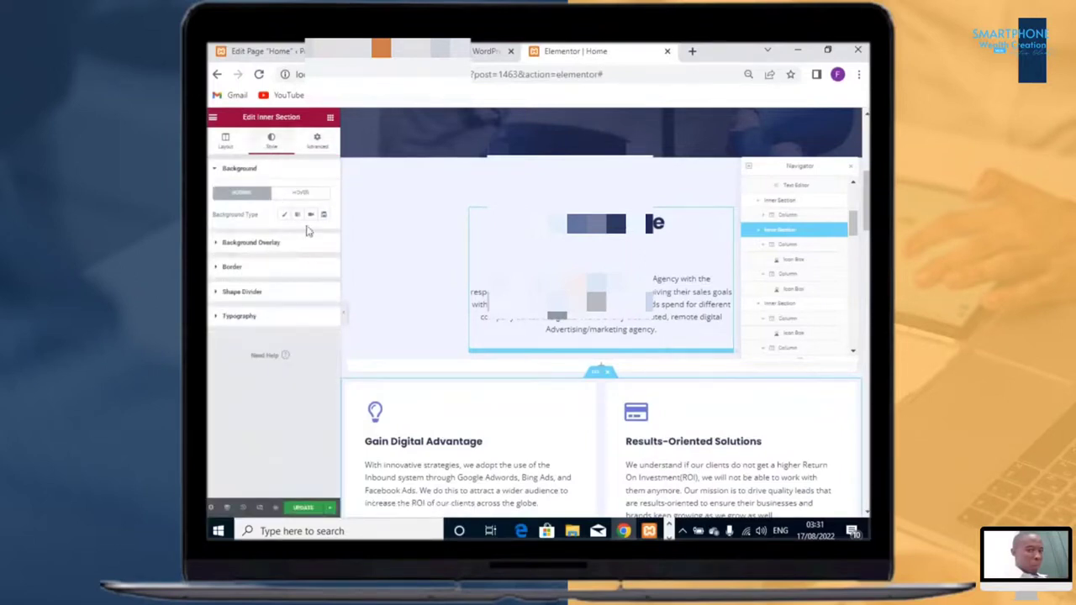
pyautogui.click(324, 151)
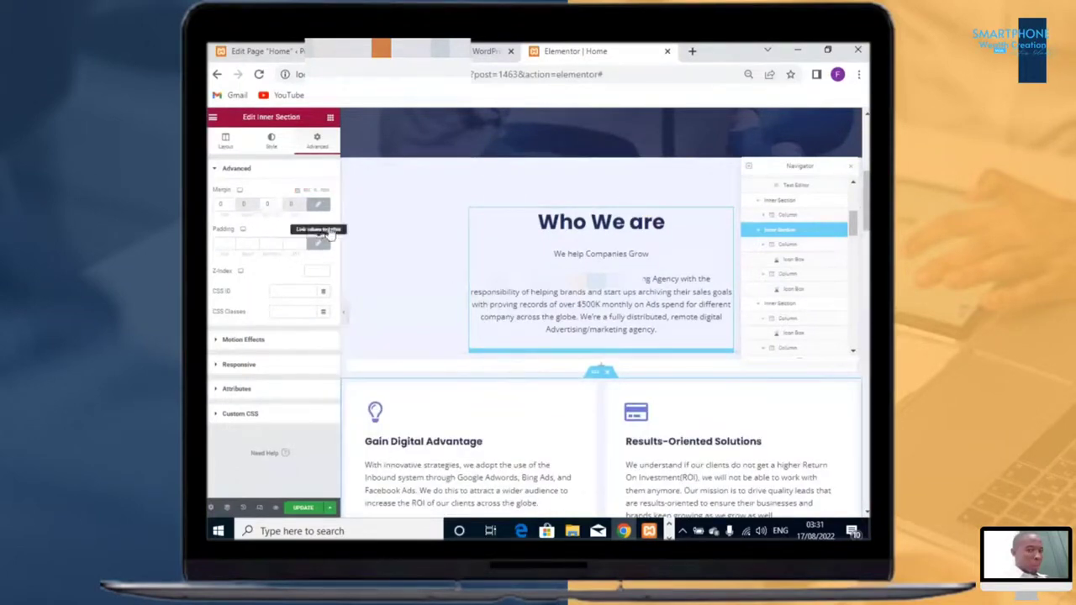
pyautogui.click(233, 204)
pyautogui.click(233, 203)
pyautogui.click(233, 204)
pyautogui.click(232, 203)
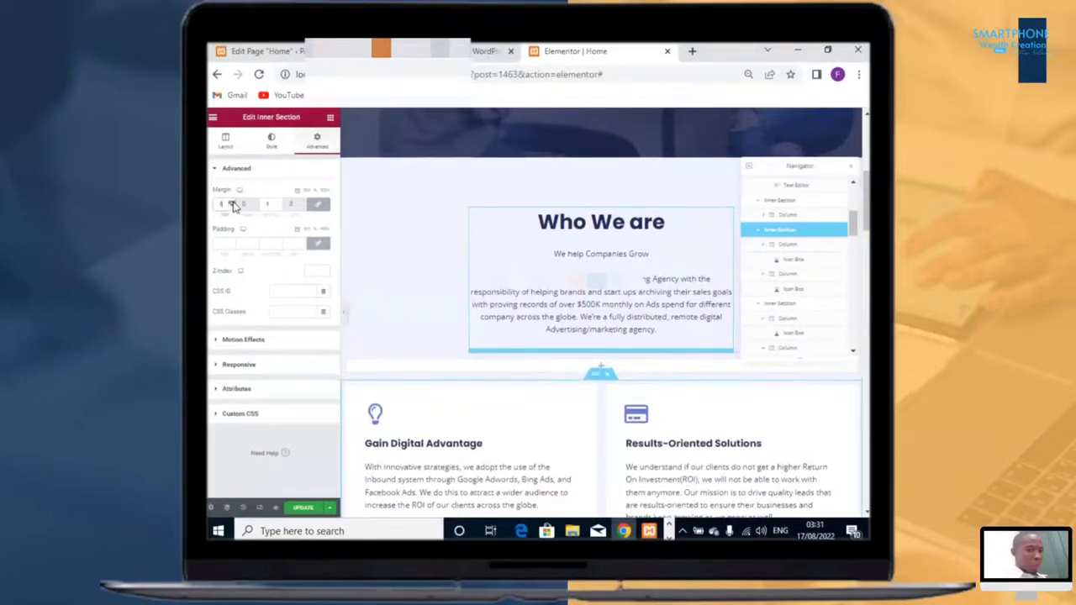
pyautogui.click(233, 203)
pyautogui.click(233, 204)
pyautogui.click(232, 207)
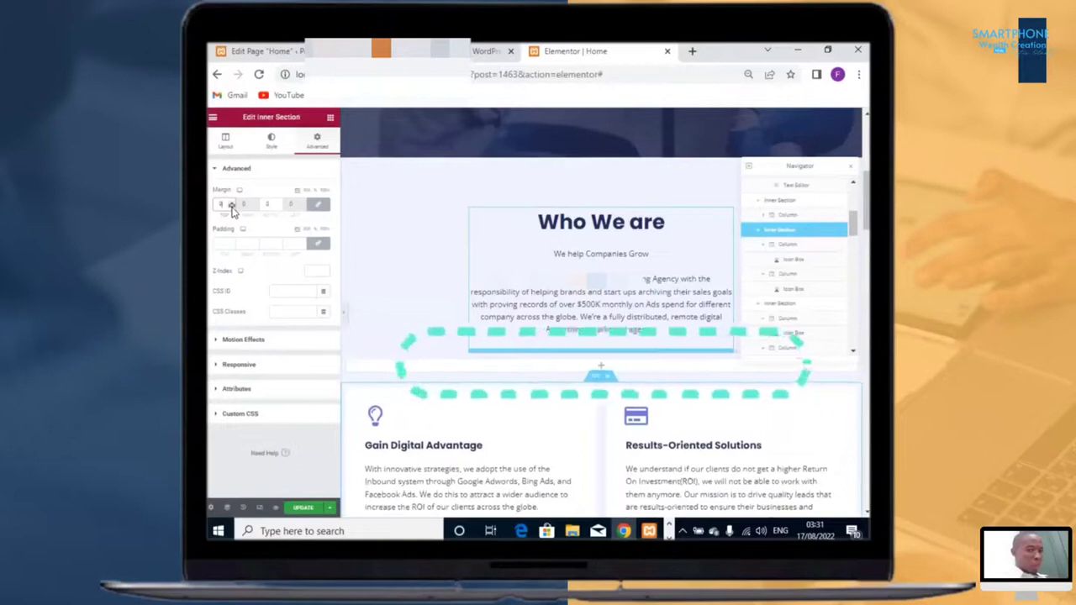
pyautogui.click(232, 207)
pyautogui.click(232, 207)
pyautogui.click(232, 207)
pyautogui.click(232, 206)
pyautogui.click(232, 207)
pyautogui.click(232, 208)
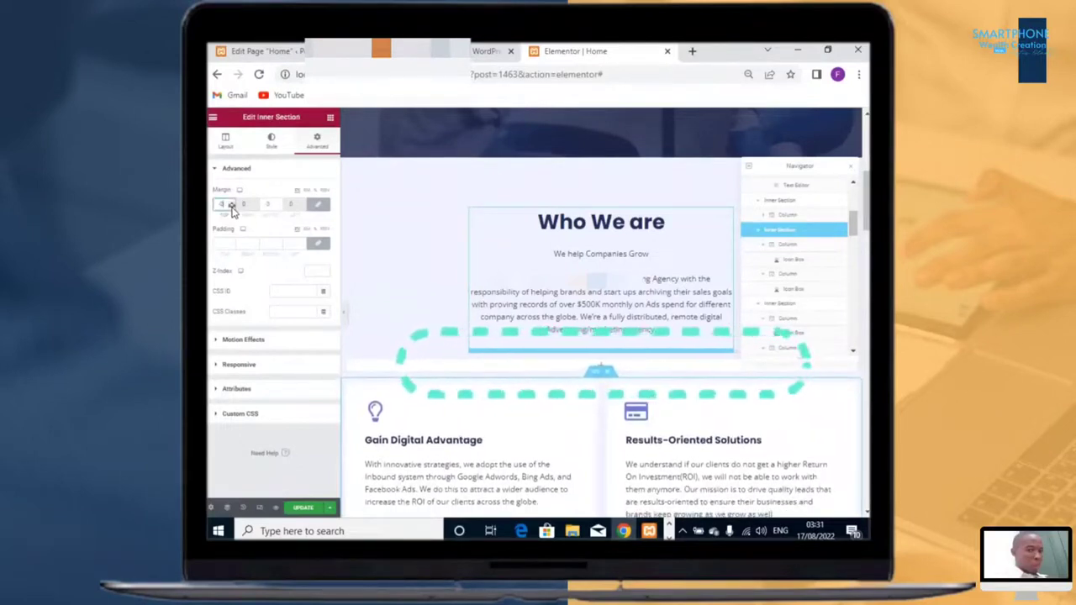
pyautogui.click(232, 207)
pyautogui.click(232, 207)
pyautogui.click(232, 207)
pyautogui.click(232, 208)
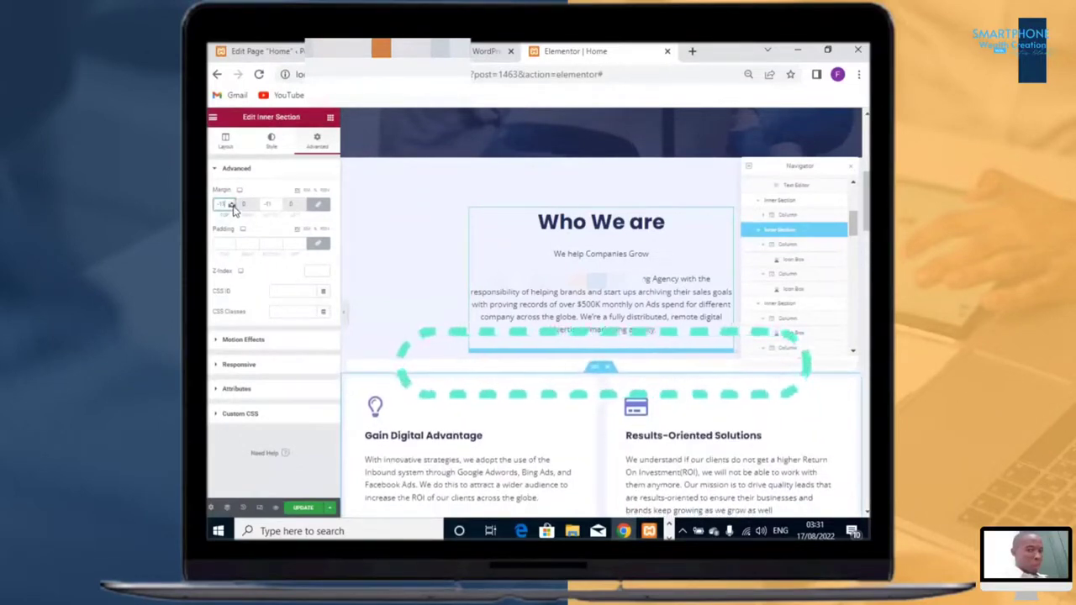
pyautogui.click(232, 208)
pyautogui.click(232, 208)
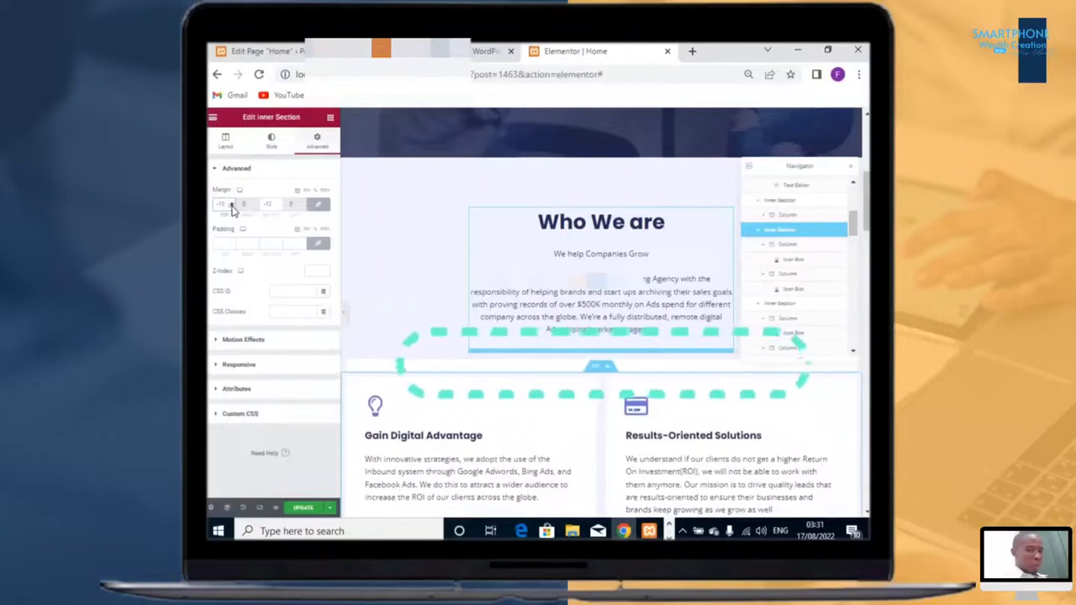
pyautogui.click(232, 208)
pyautogui.click(232, 208)
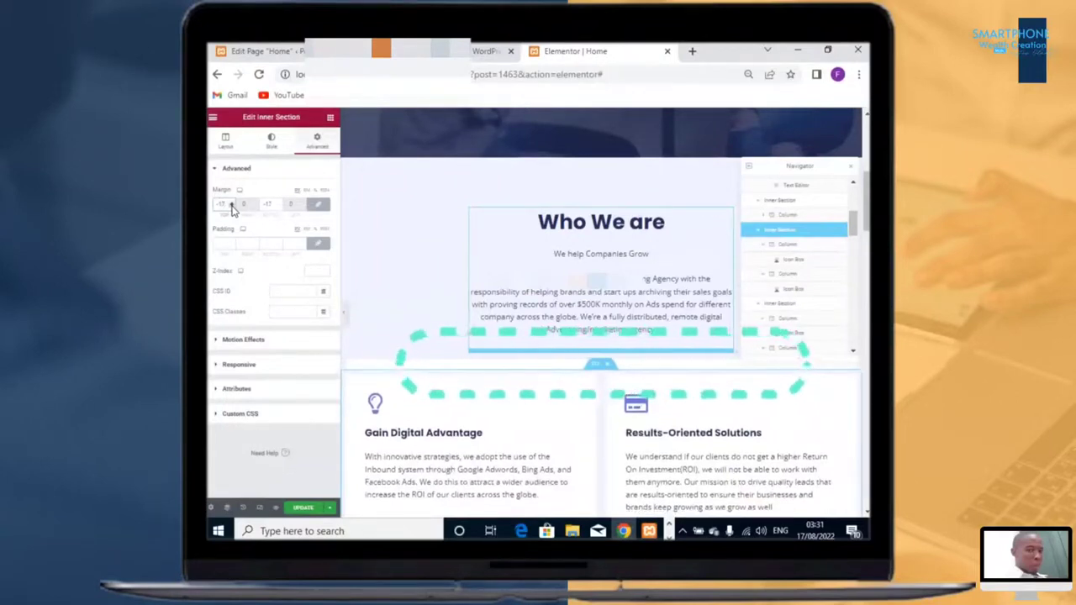
pyautogui.click(232, 207)
pyautogui.click(233, 208)
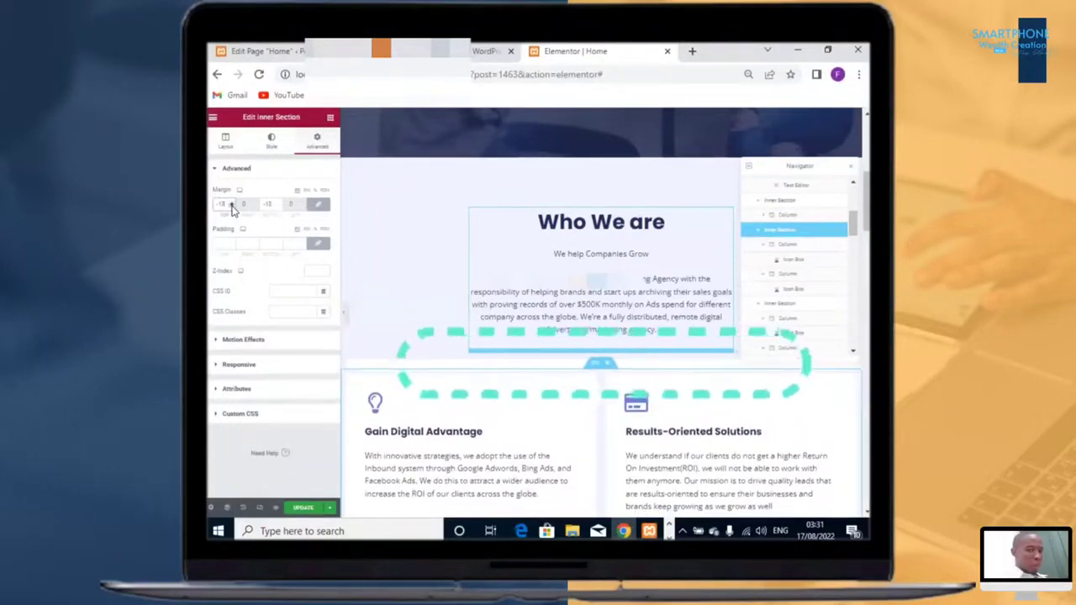
pyautogui.click(233, 208)
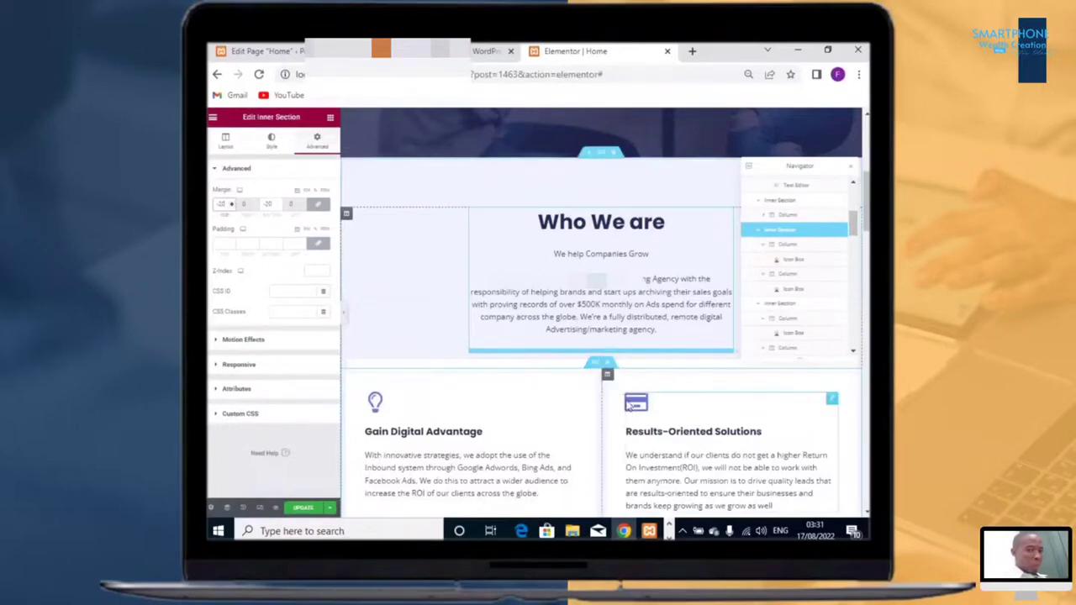
# Step: Add a Heading widget into the new inner section and title it "How Does It Work?"
pyautogui.scroll(3, 595, 433)
pyautogui.scroll(-3, 596, 433)
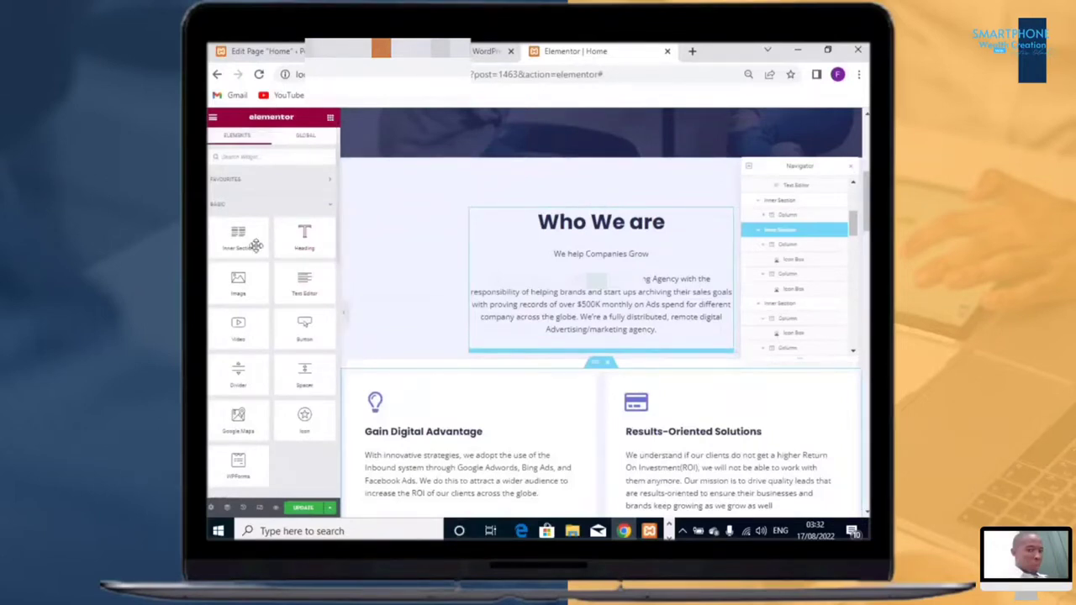
pyautogui.moveTo(255, 245); pyautogui.dragTo(538, 406)
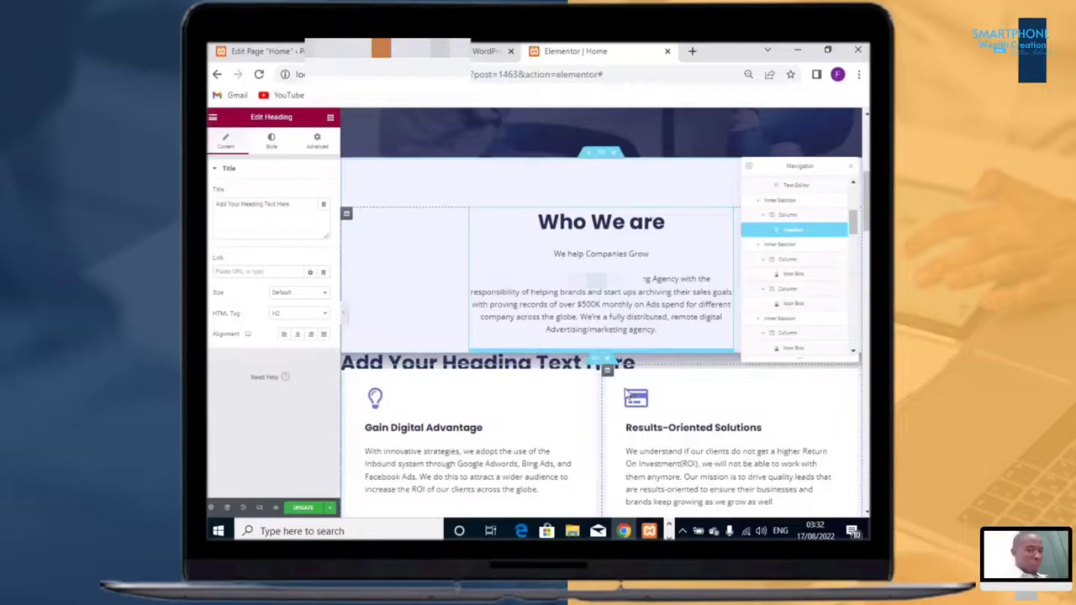
pyautogui.moveTo(634, 365); pyautogui.dragTo(342, 363)
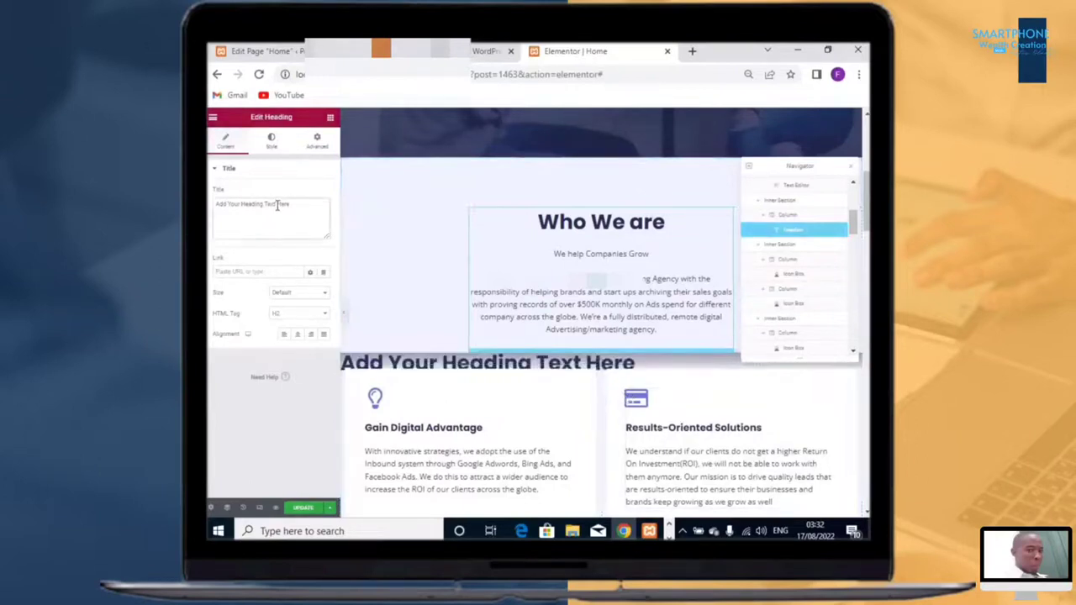
pyautogui.moveTo(276, 204); pyautogui.dragTo(228, 204)
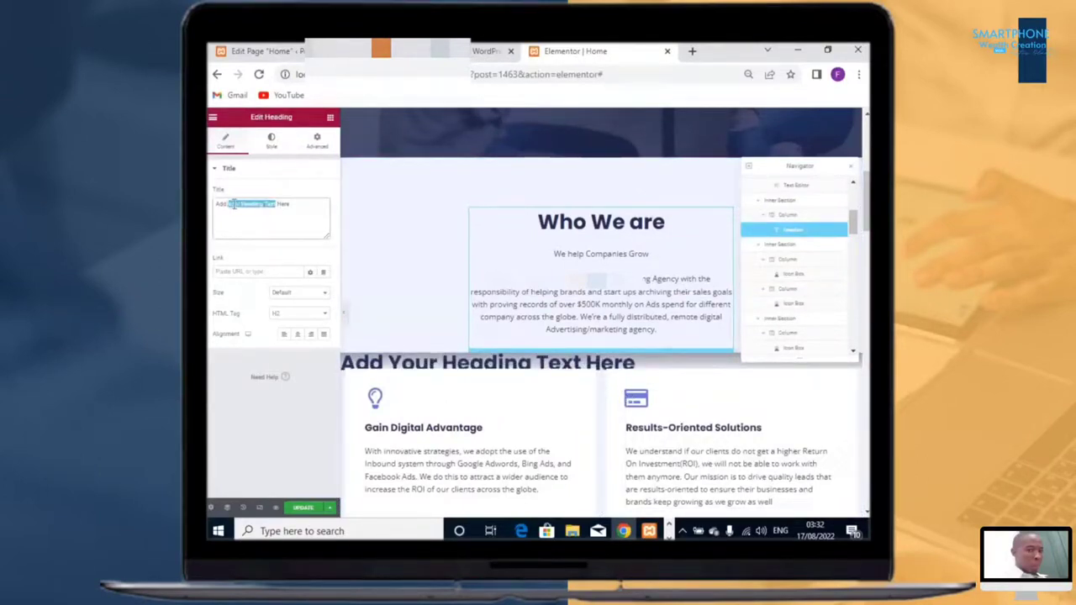
pyautogui.write('How Does It Work')
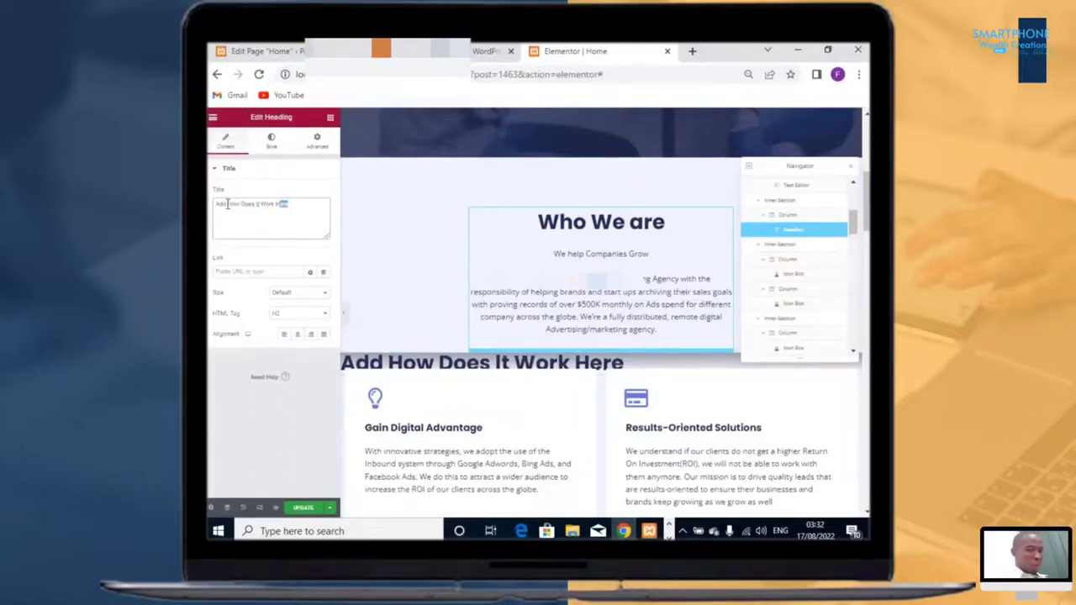
pyautogui.press('BackSpace')
pyautogui.press('BackSpace')
pyautogui.press('BackSpace')
pyautogui.press('BackSpace')
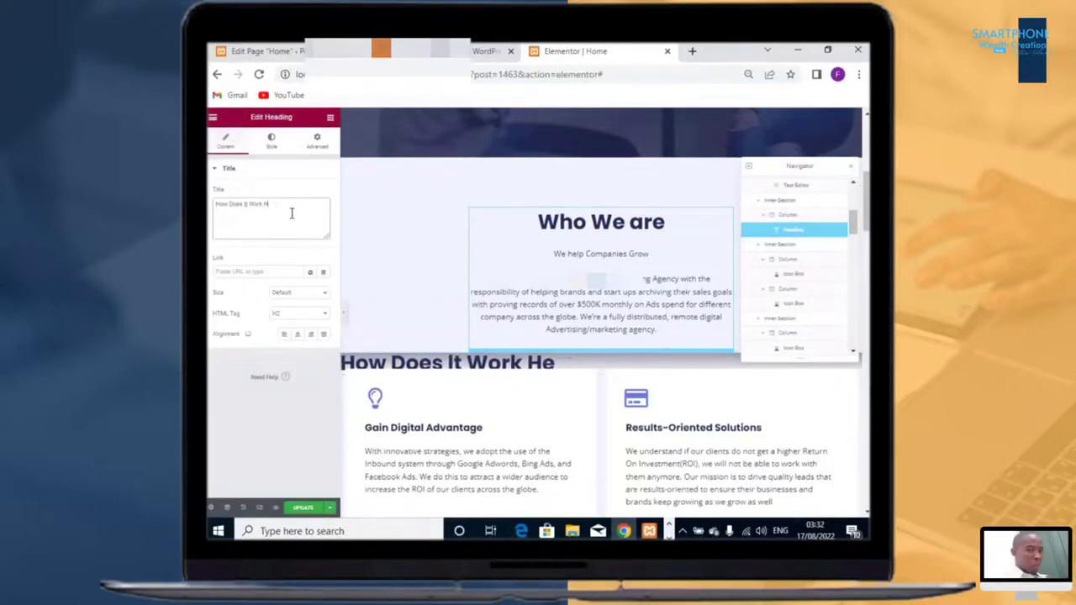
pyautogui.press('BackSpace')
pyautogui.press('BackSpace')
pyautogui.write('?')
# Step: Center-align the "How Does It Work?" heading
pyautogui.click(554, 476)
pyautogui.scroll(-2, 554, 345)
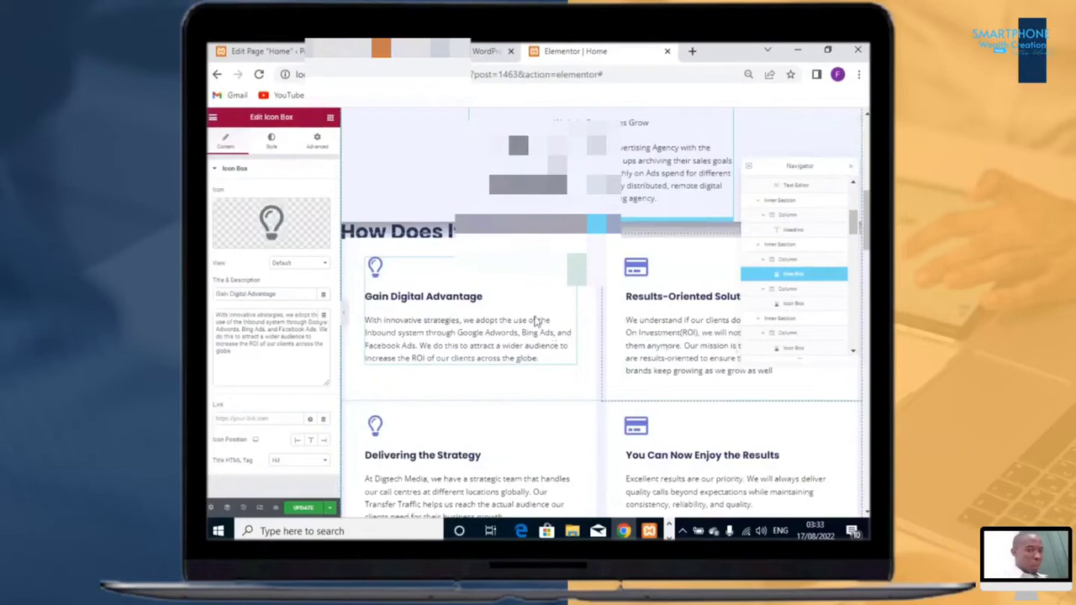
pyautogui.scroll(2, 535, 322)
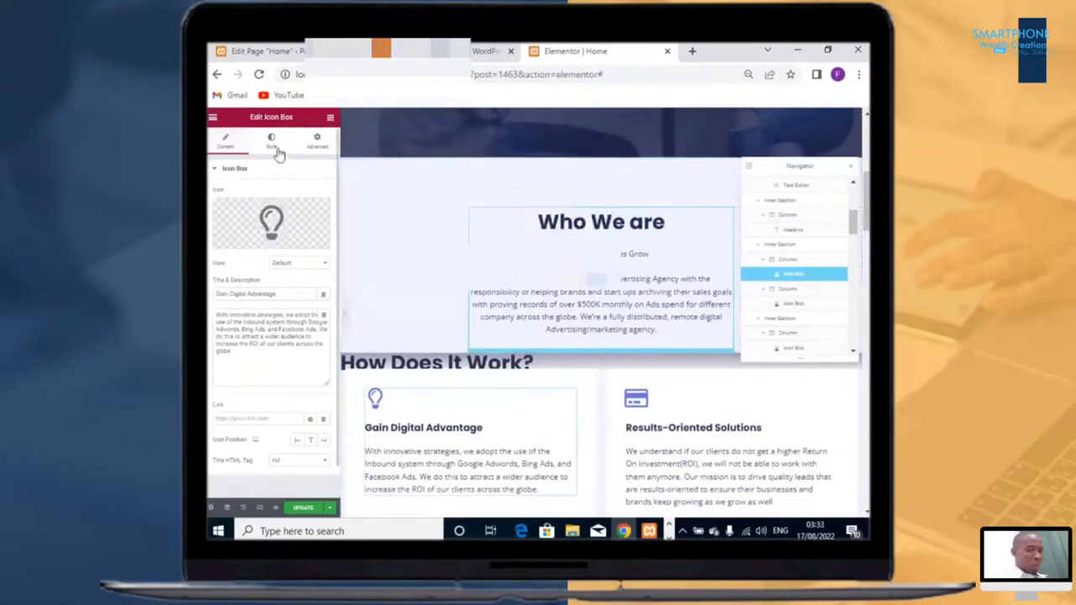
pyautogui.click(392, 370)
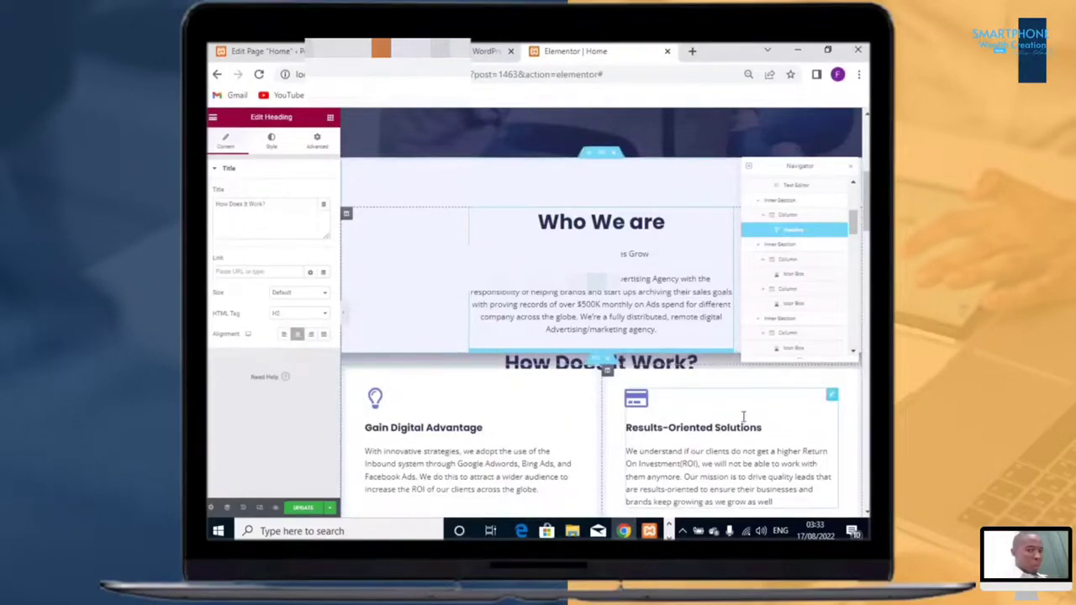
pyautogui.scroll(-3, 743, 415)
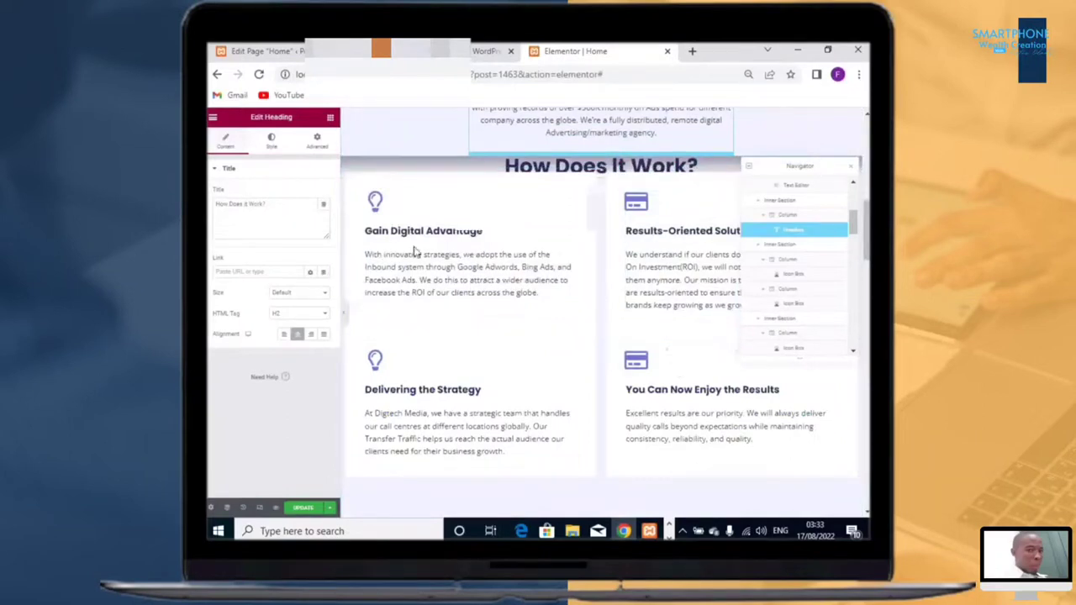
pyautogui.scroll(2, 471, 314)
# Step: Select the heading's column and, with margins unlinked, set its bottom margin to 22
pyautogui.click(594, 326)
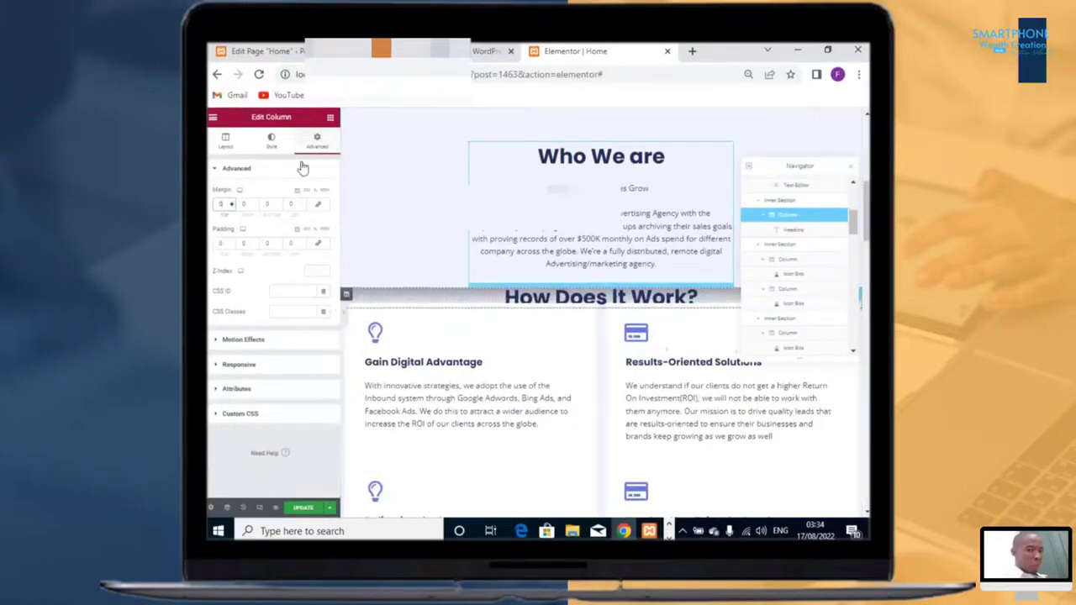
pyautogui.rightClick(353, 303)
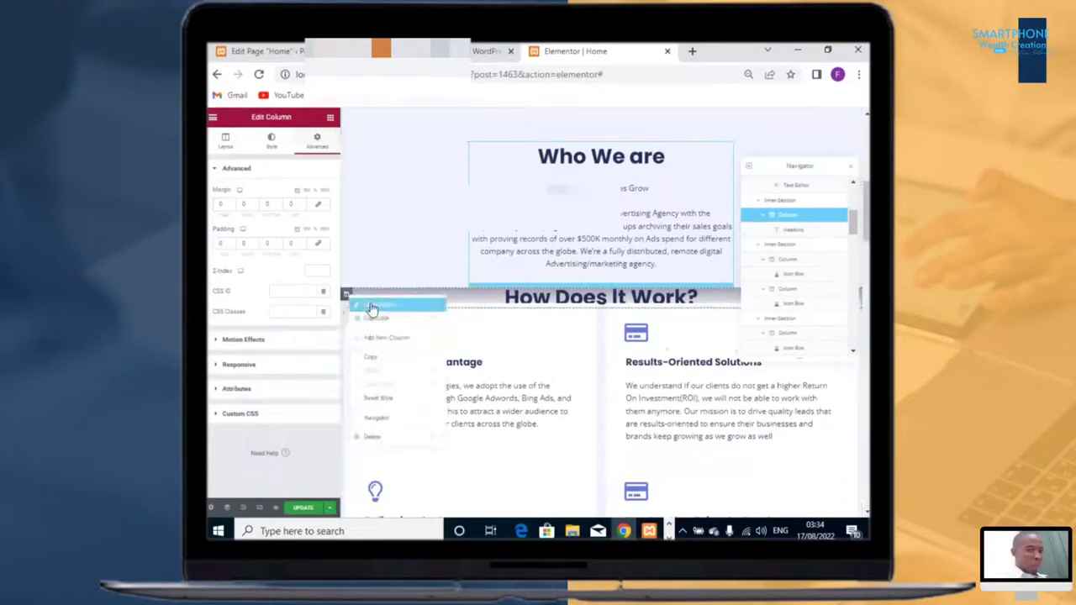
pyautogui.click(271, 141)
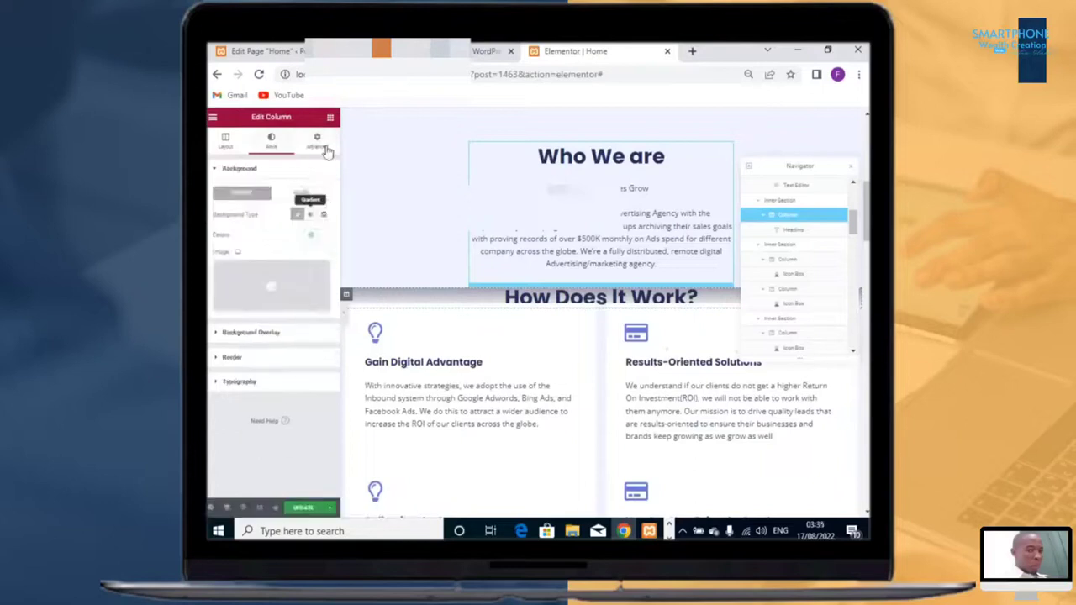
pyautogui.click(317, 140)
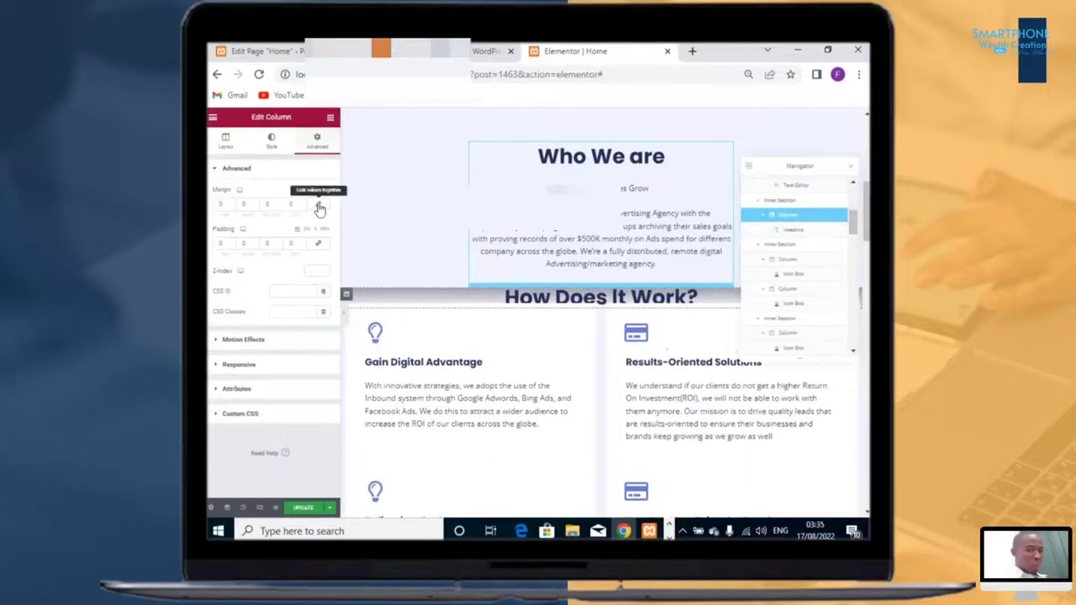
pyautogui.click(318, 206)
pyautogui.click(232, 210)
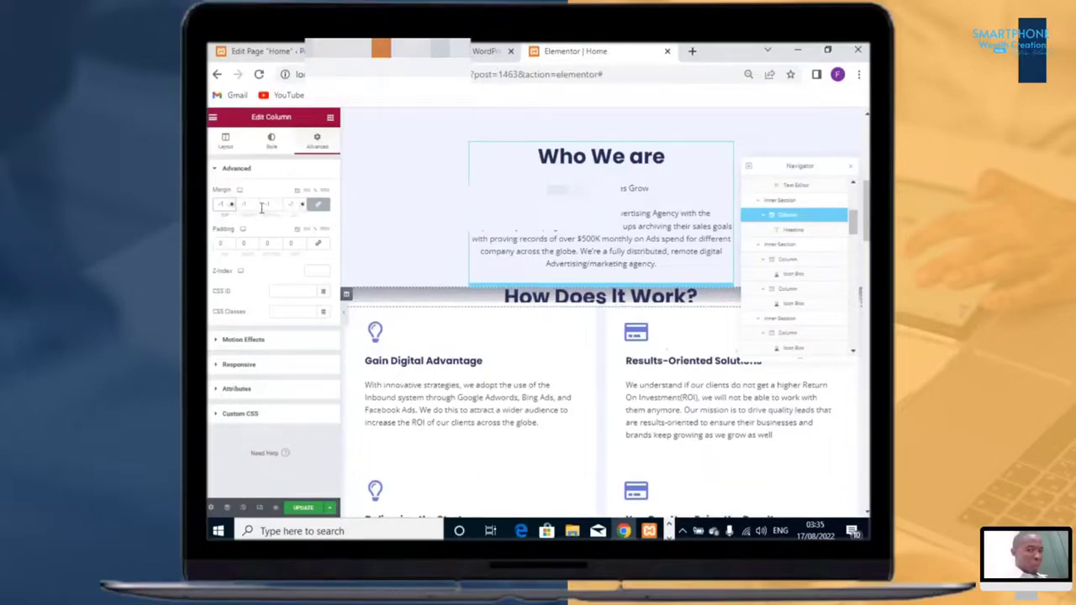
pyautogui.click(232, 211)
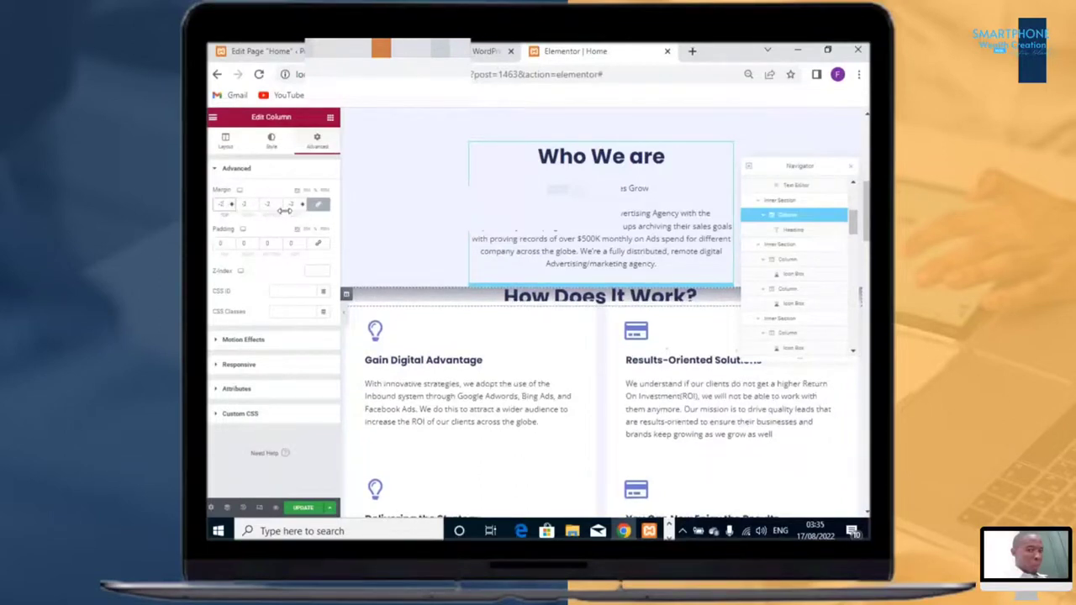
pyautogui.click(232, 207)
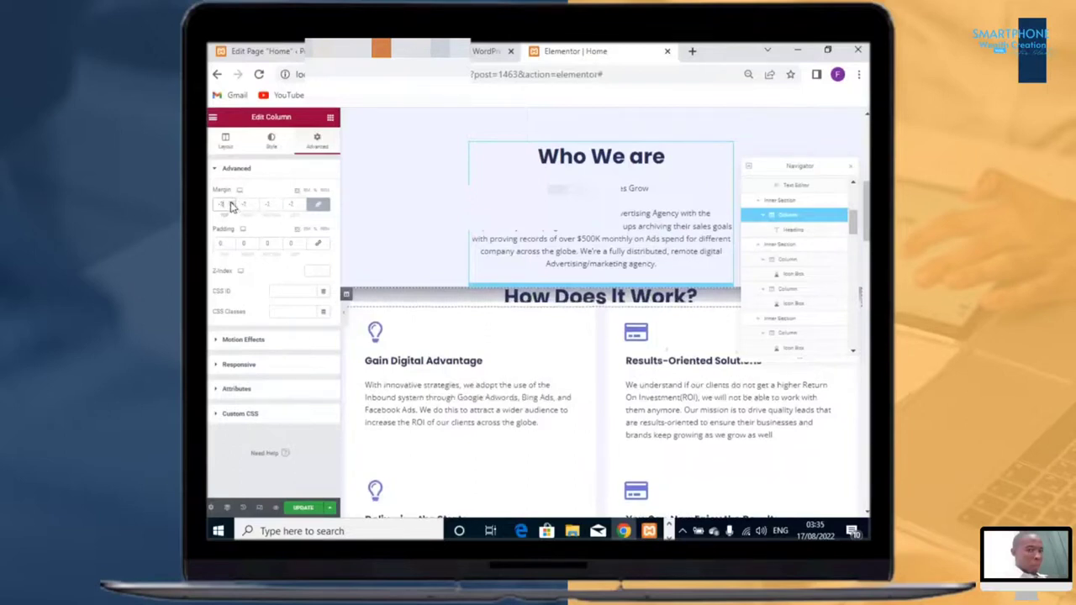
pyautogui.click(232, 207)
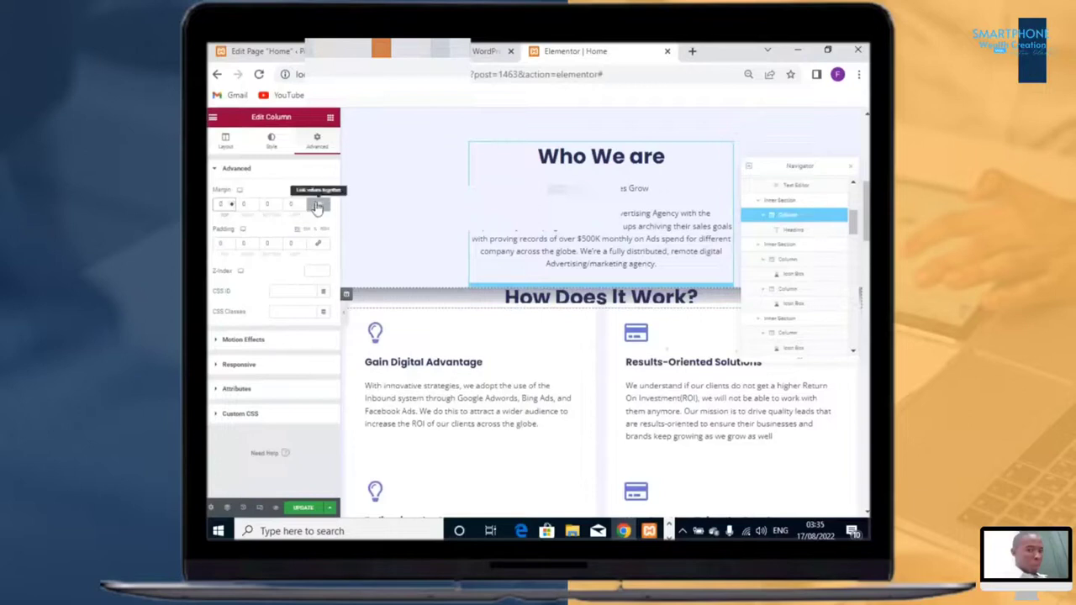
pyautogui.click(316, 207)
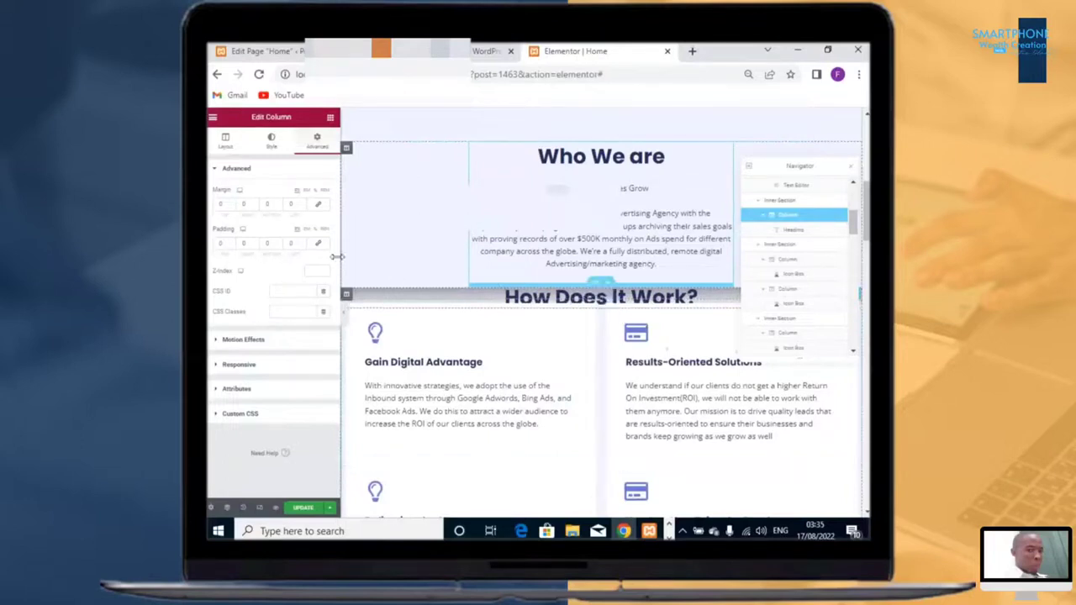
pyautogui.click(279, 208)
pyautogui.click(279, 203)
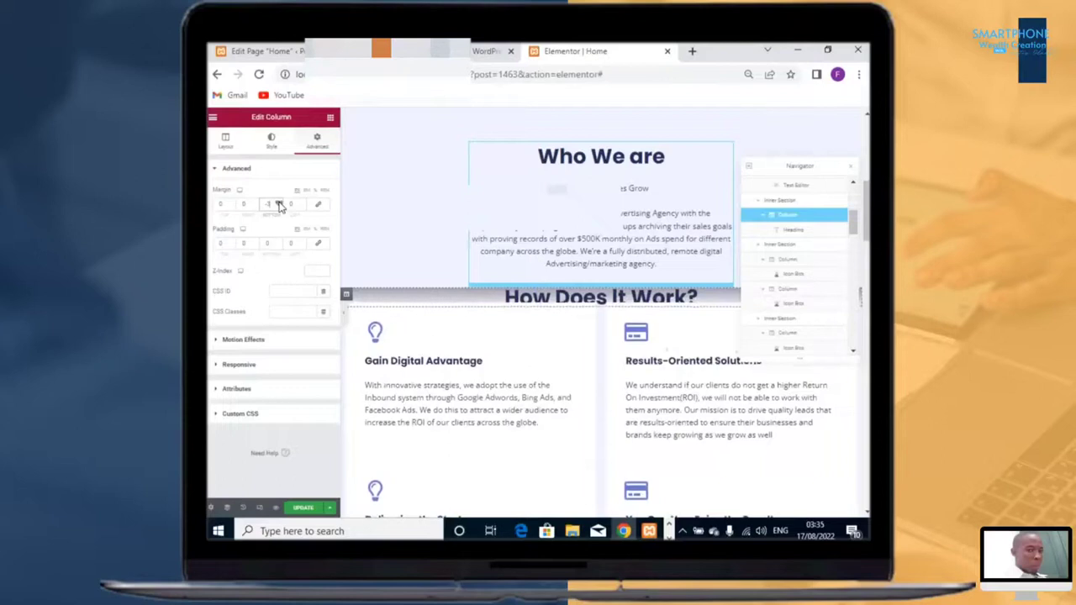
pyautogui.click(280, 204)
pyautogui.click(279, 204)
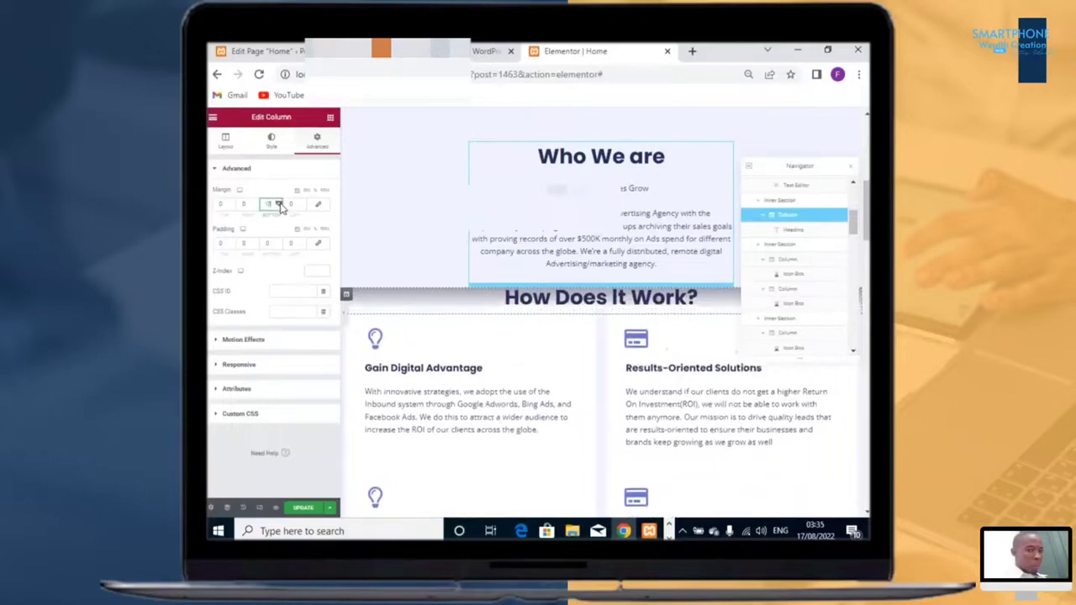
pyautogui.click(279, 204)
pyautogui.click(279, 205)
pyautogui.click(279, 205)
pyautogui.click(279, 205)
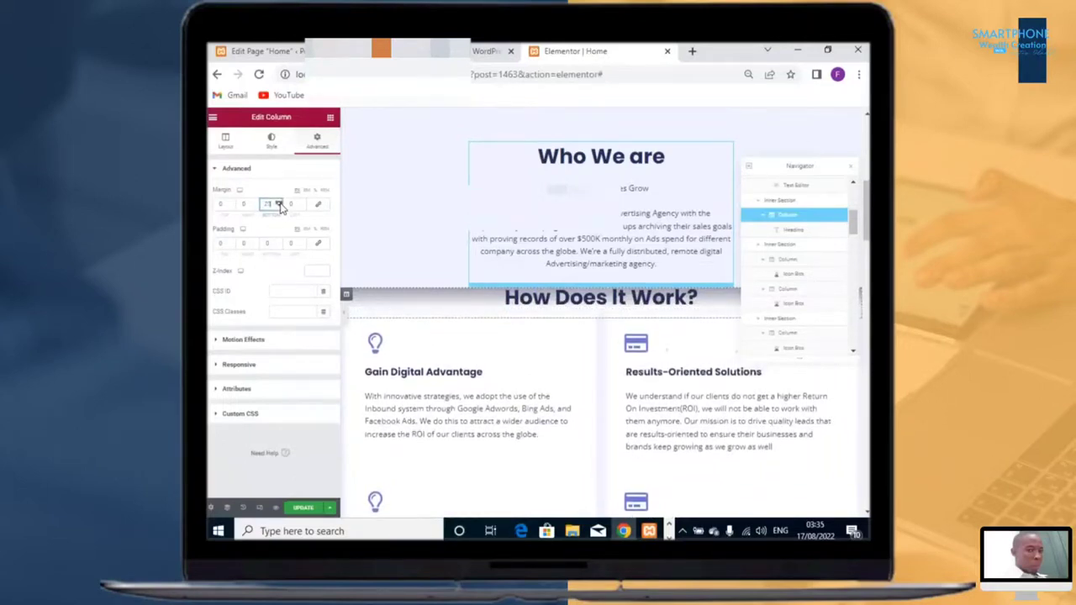
pyautogui.click(279, 204)
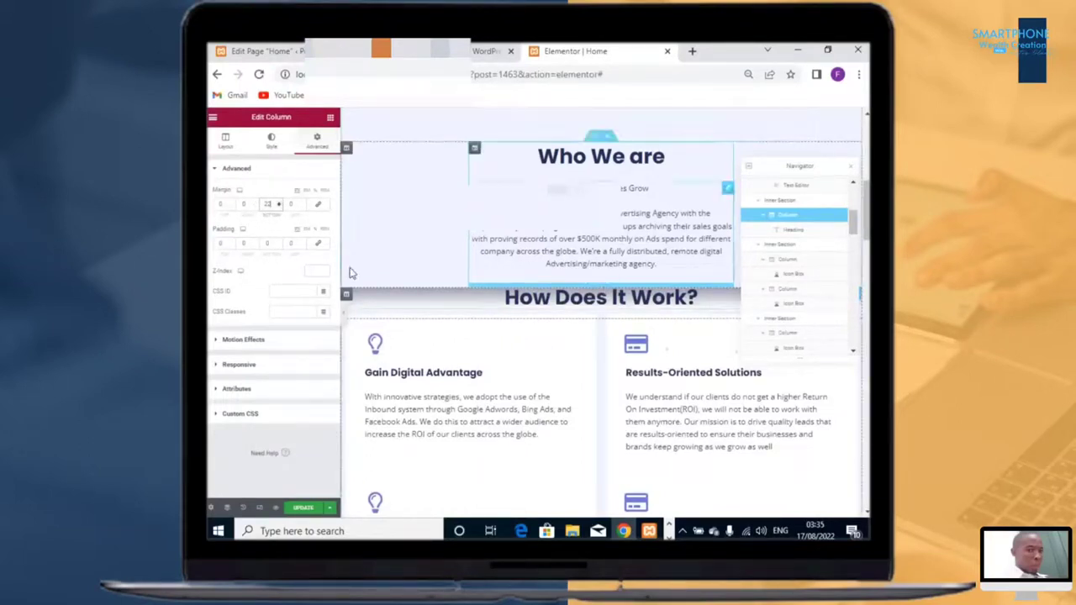
# Step: Raise the heading column's top margin with the spin control
pyautogui.click(234, 205)
pyautogui.click(234, 205)
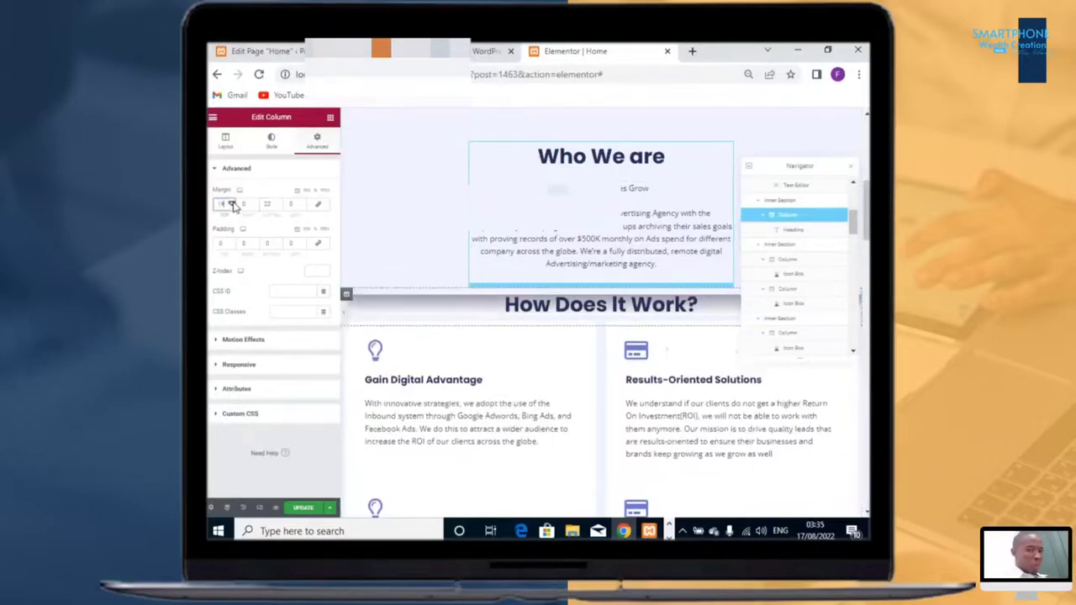
pyautogui.click(234, 206)
pyautogui.click(234, 205)
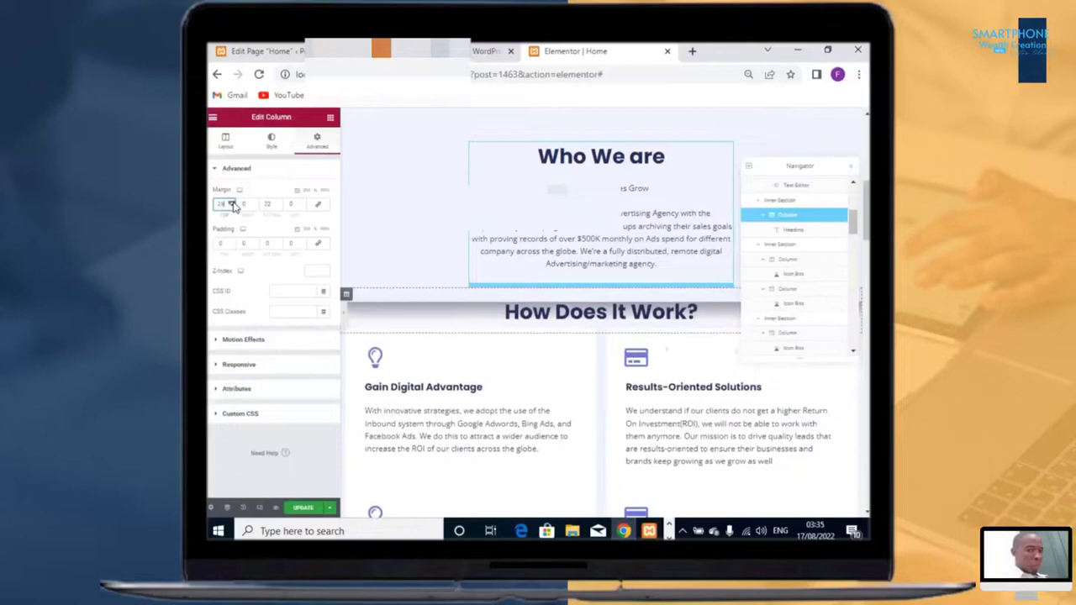
pyautogui.click(234, 205)
pyautogui.click(234, 205)
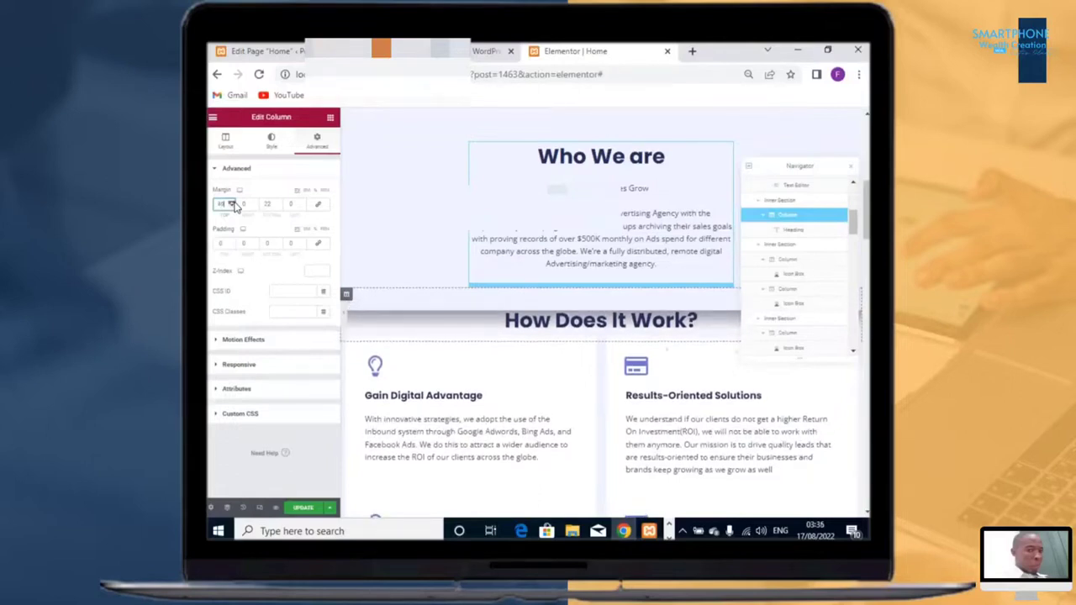
pyautogui.click(234, 205)
pyautogui.click(234, 205)
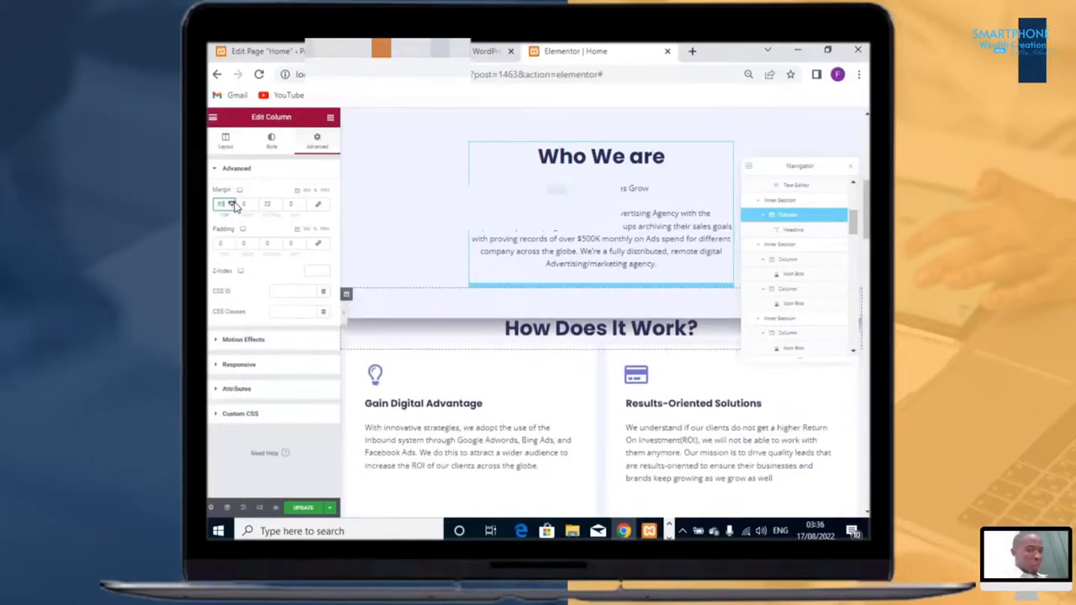
pyautogui.click(233, 205)
pyautogui.click(233, 205)
pyautogui.click(234, 205)
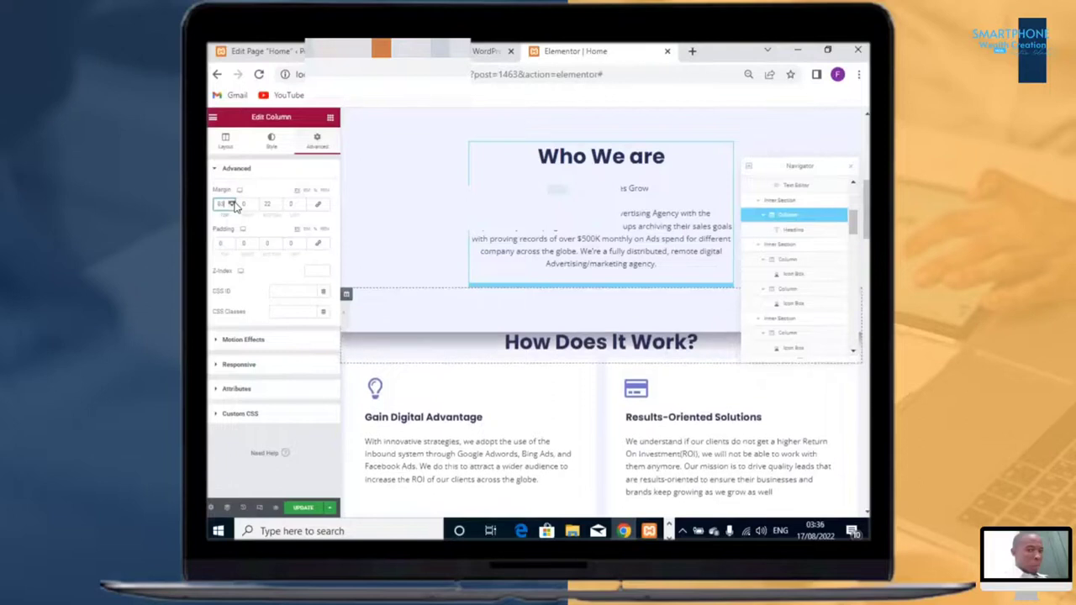
# Step: Set the heading's inner section background colour to the global Theme Color 6
pyautogui.scroll(6, 538, 294)
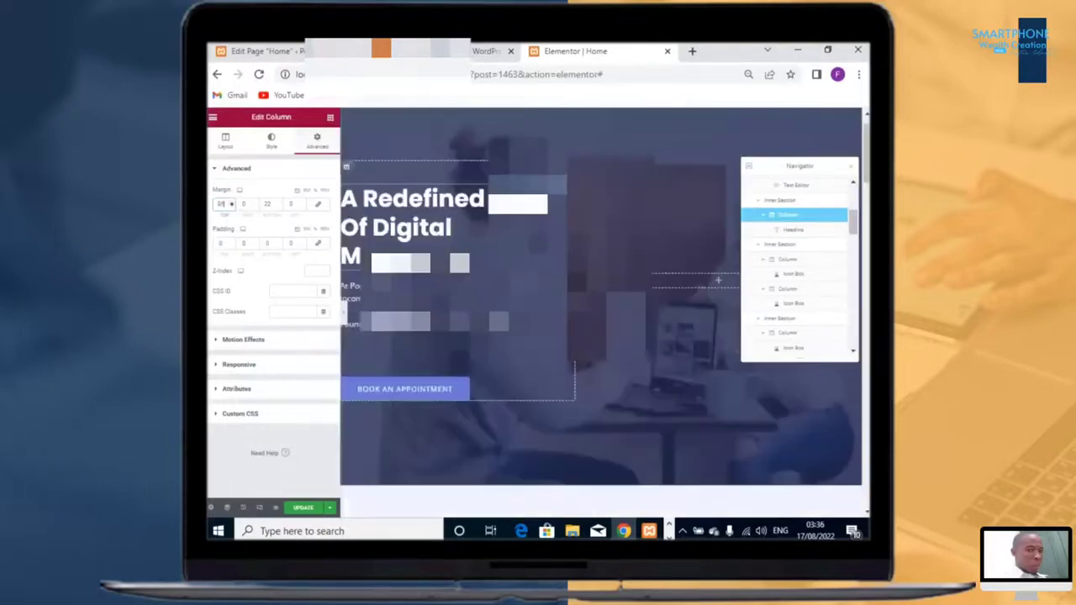
pyautogui.scroll(-3, 553, 232)
pyautogui.scroll(-3, 555, 227)
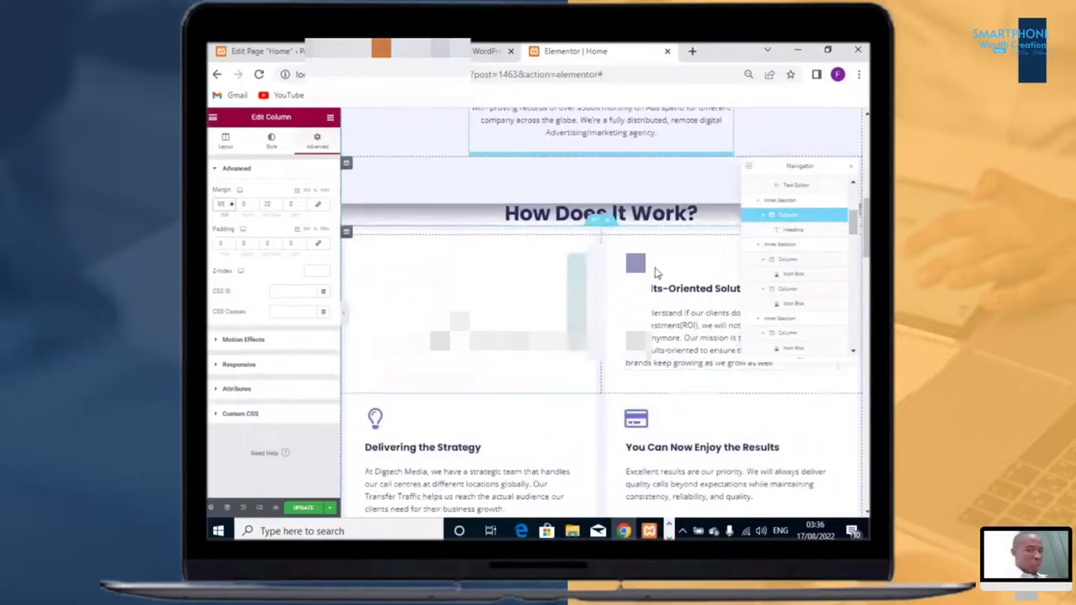
pyautogui.click(531, 229)
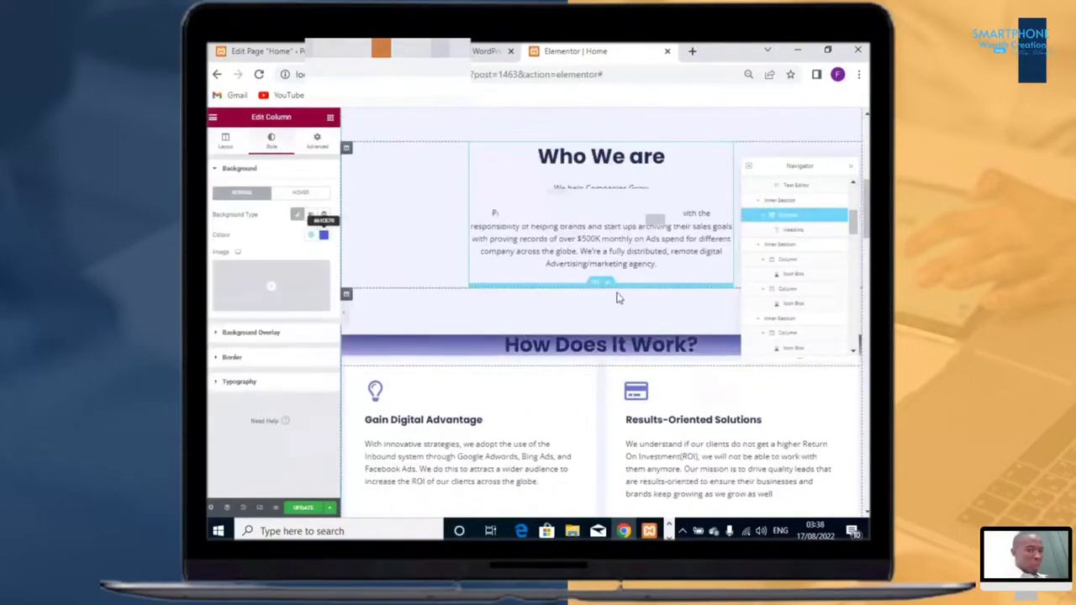
pyautogui.click(598, 285)
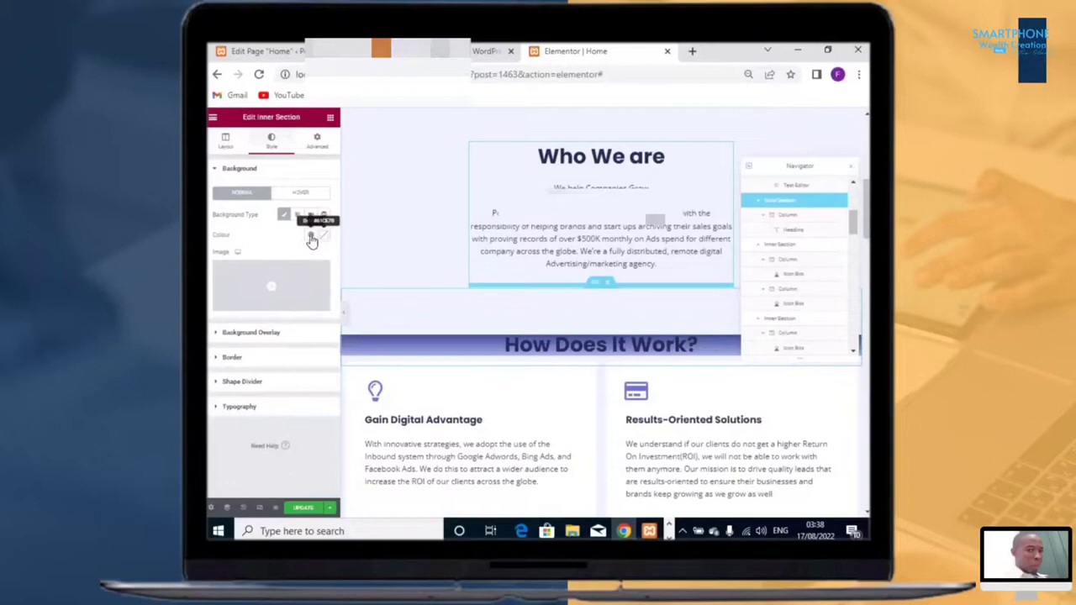
pyautogui.click(310, 238)
pyautogui.scroll(-2, 257, 353)
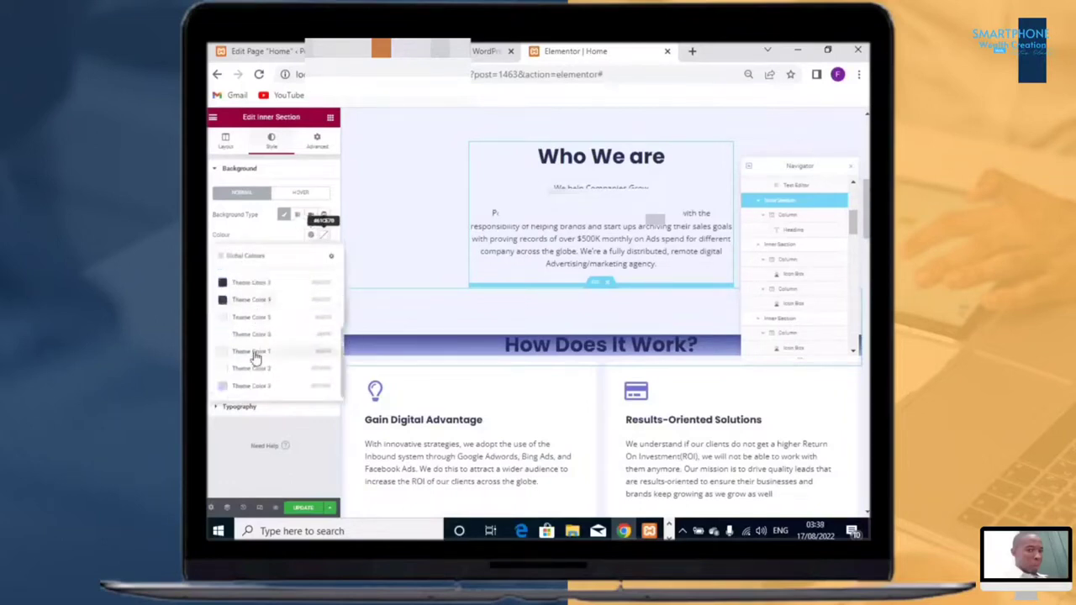
pyautogui.click(259, 334)
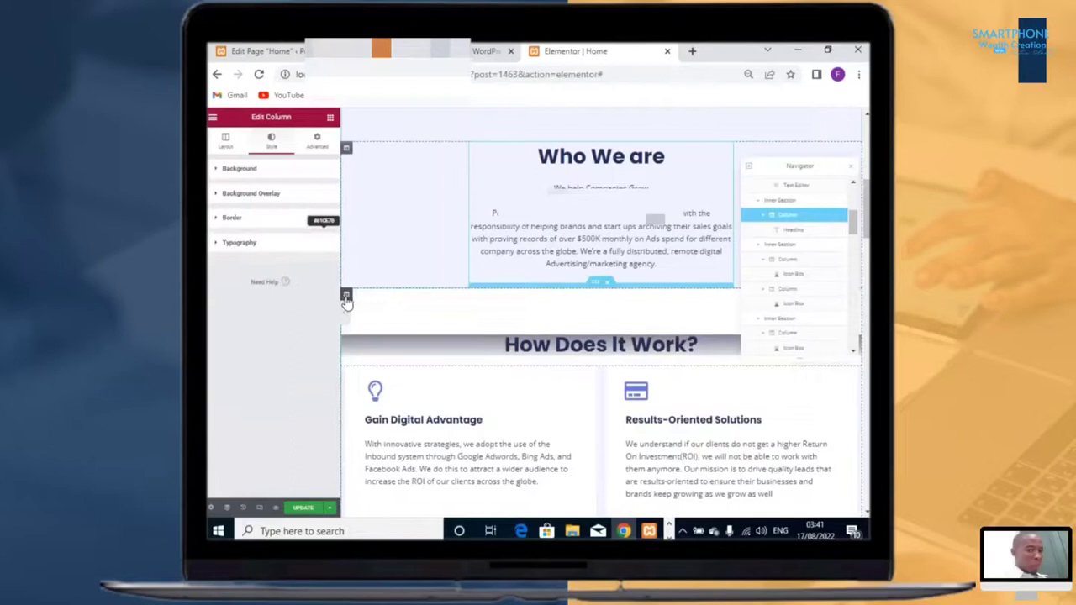
# Step: Set the heading column's classic background colour to the global Theme Color 7
pyautogui.rightClick(345, 300)
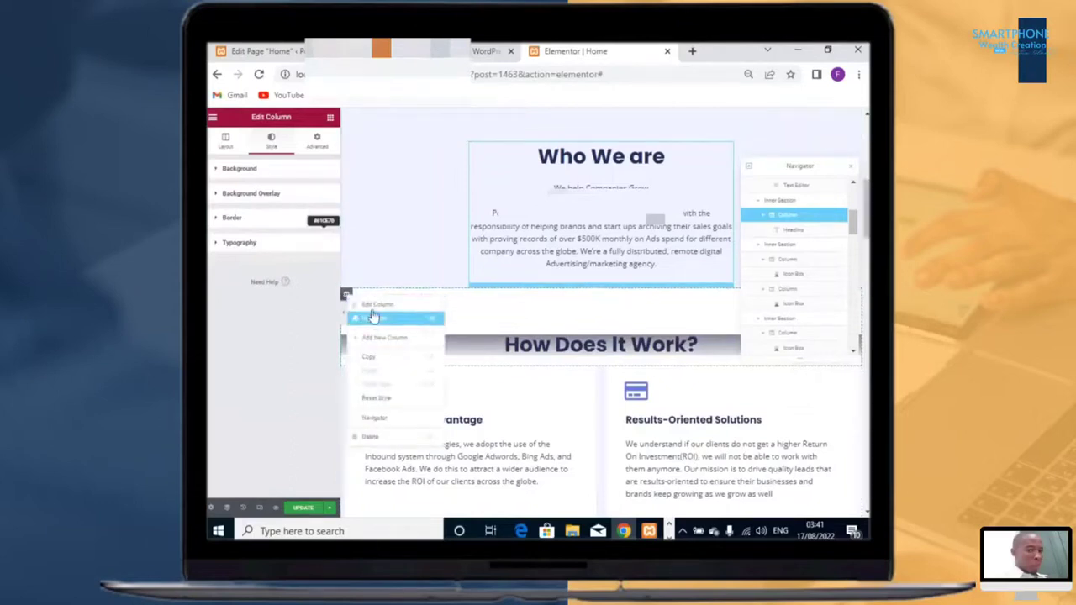
pyautogui.click(301, 168)
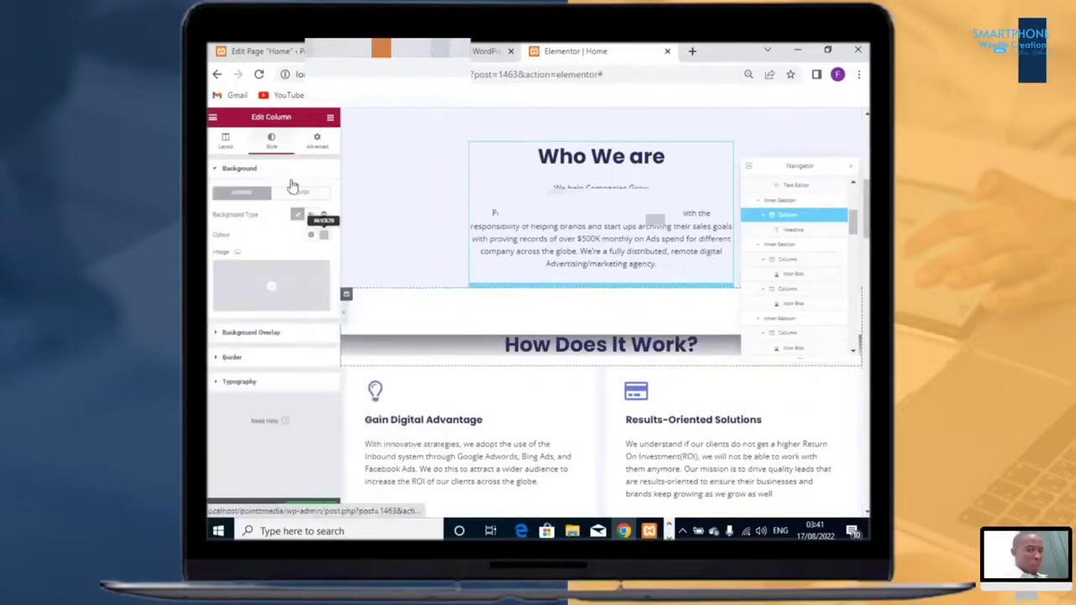
pyautogui.click(309, 235)
pyautogui.scroll(-3, 276, 355)
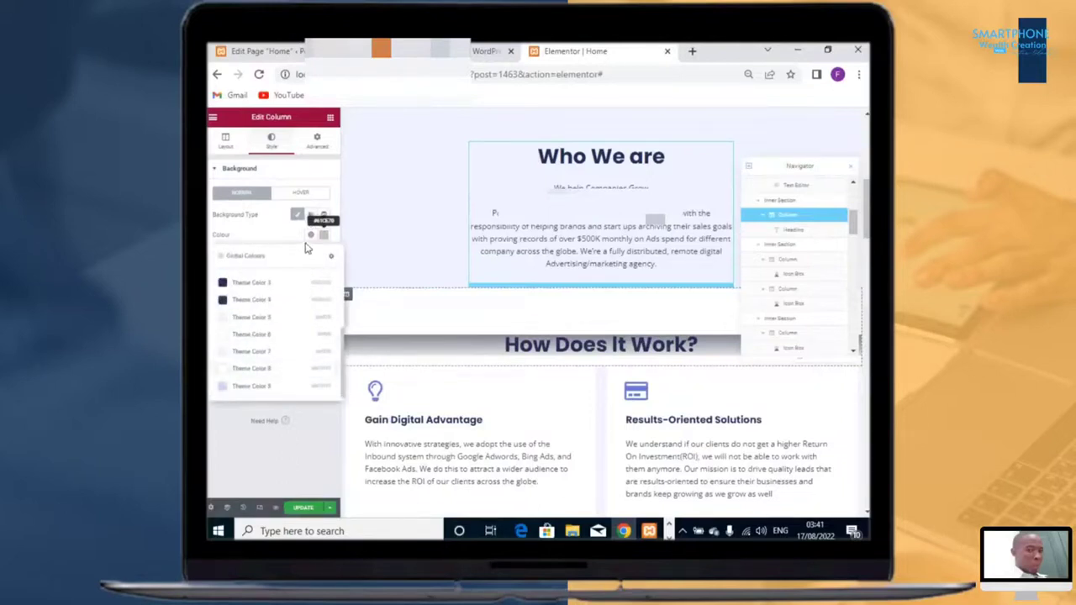
pyautogui.click(250, 344)
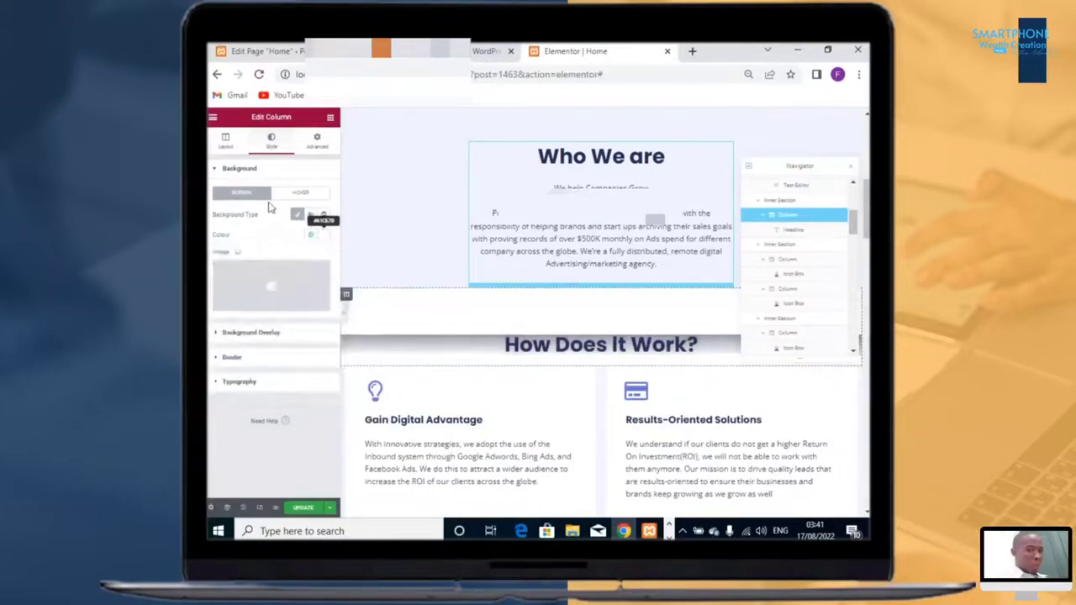
# Step: Set the column's background overlay colour to the global Theme Color 8 and update the page
pyautogui.click(242, 339)
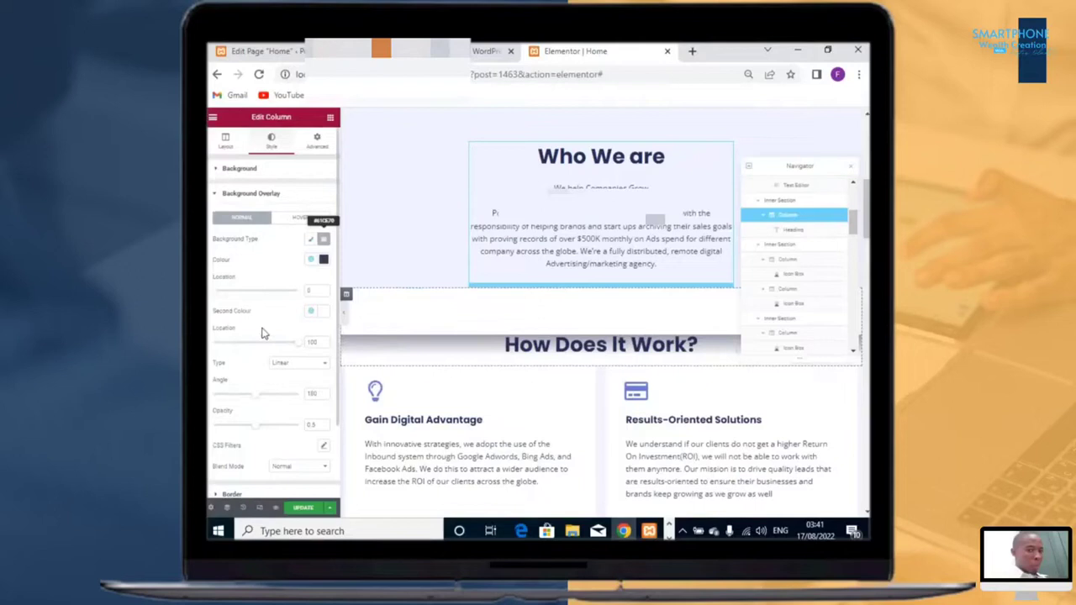
pyautogui.click(311, 261)
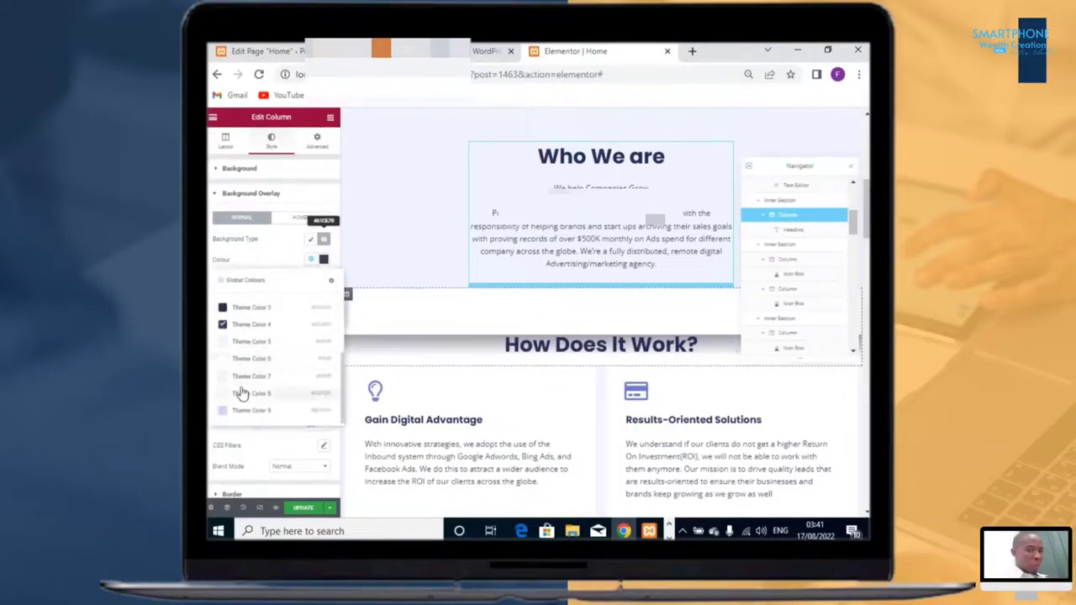
pyautogui.click(242, 393)
pyautogui.scroll(-5, 662, 357)
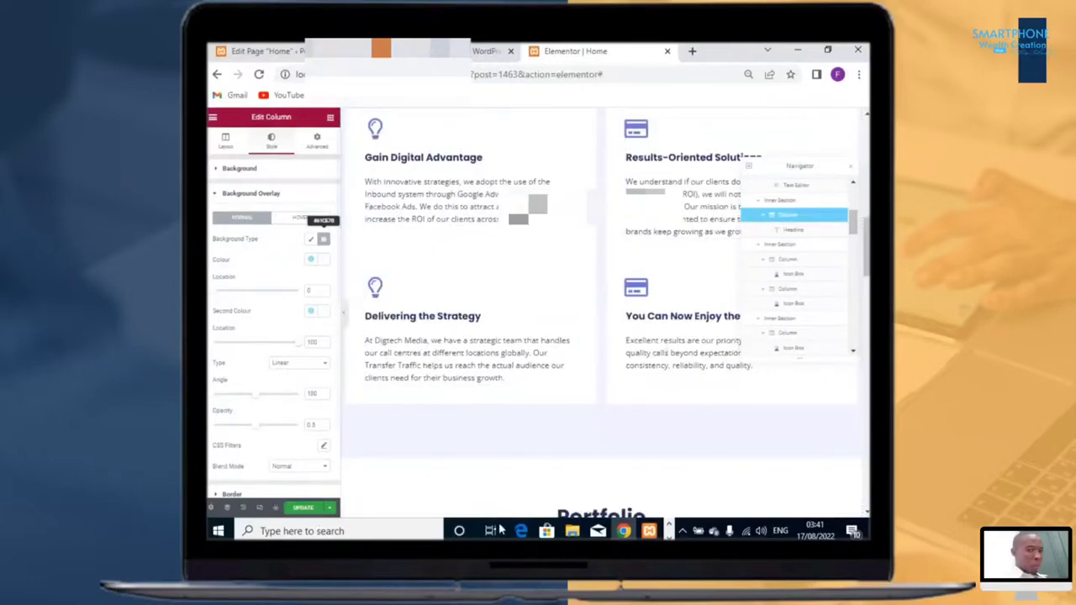
pyautogui.click(304, 508)
# Step: Raise the top margin of the How Does It Work inner section with the spin control
pyautogui.scroll(2, 507, 389)
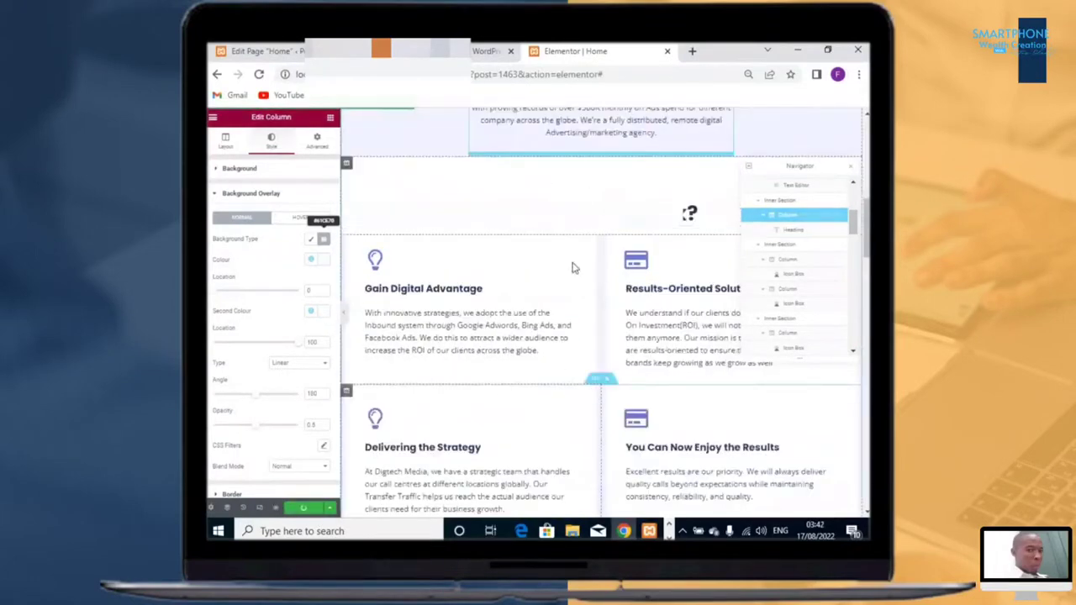
pyautogui.scroll(-3, 572, 267)
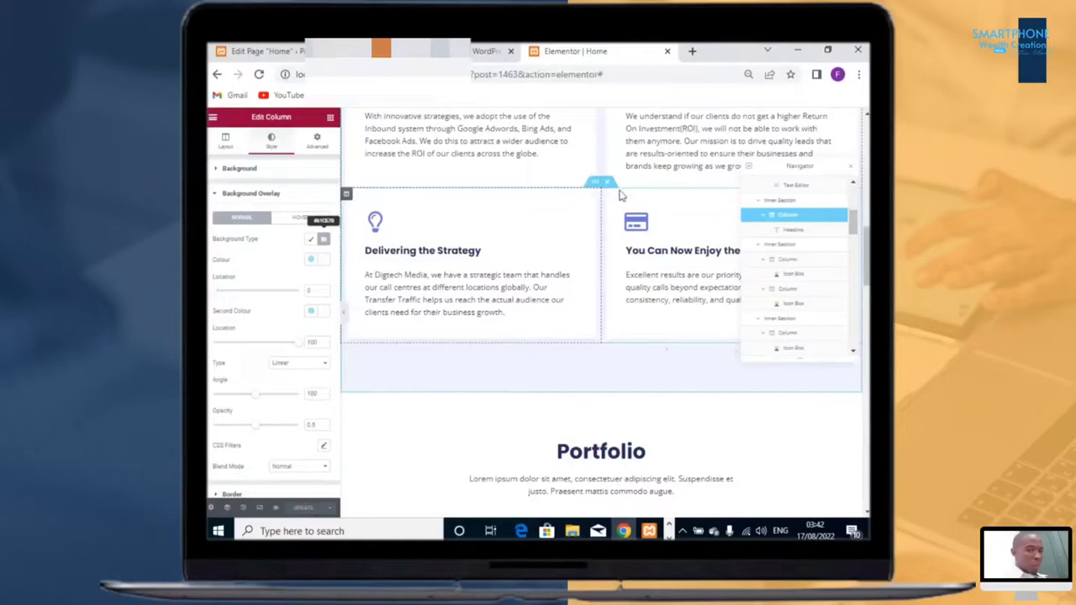
pyautogui.scroll(3, 586, 242)
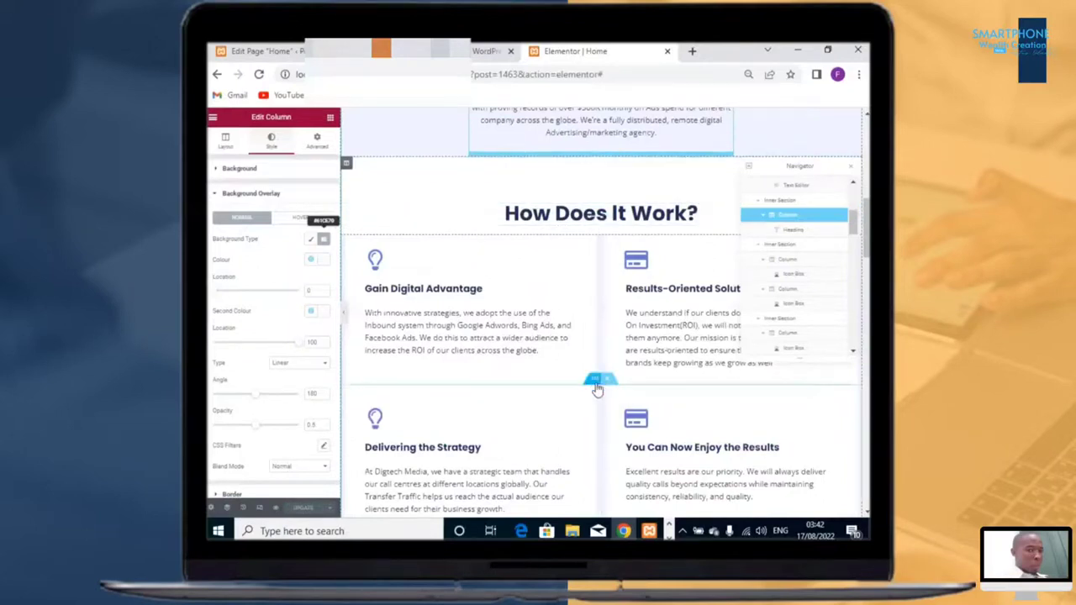
pyautogui.click(595, 380)
pyautogui.click(319, 144)
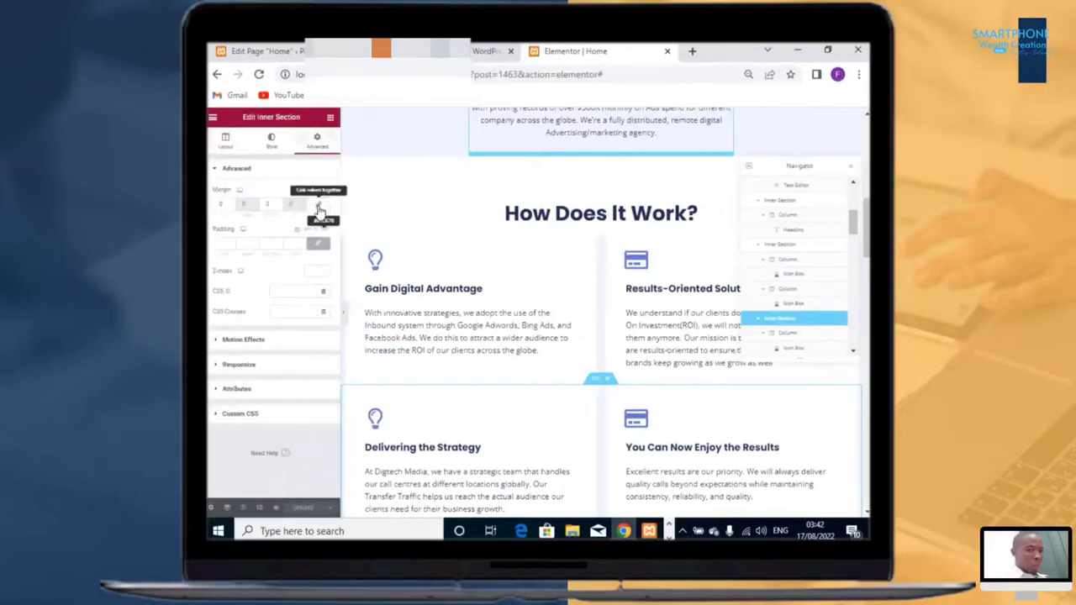
pyautogui.click(231, 204)
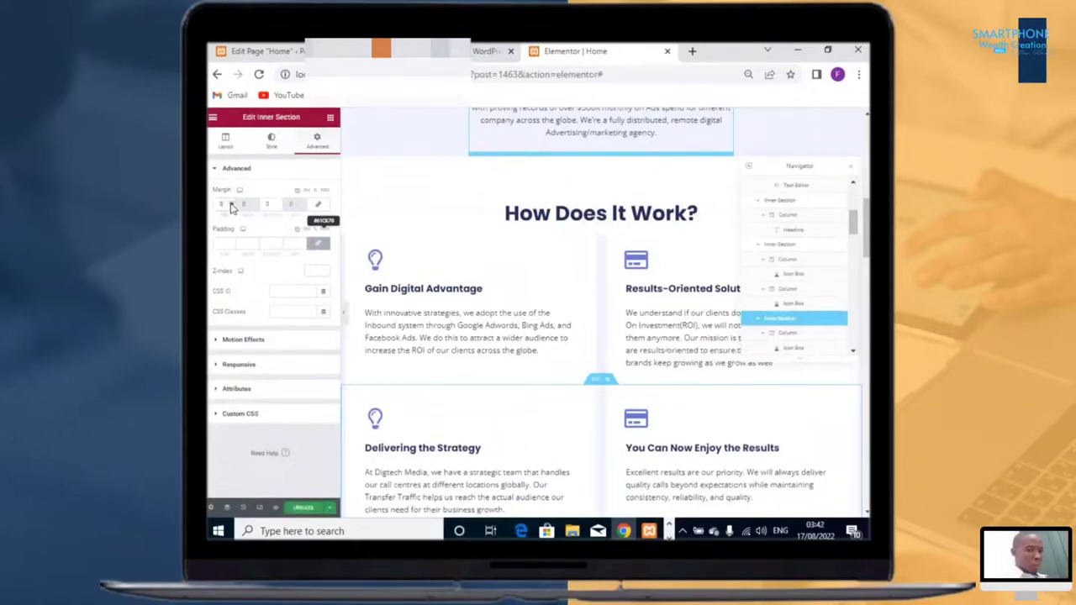
pyautogui.click(231, 205)
pyautogui.click(231, 204)
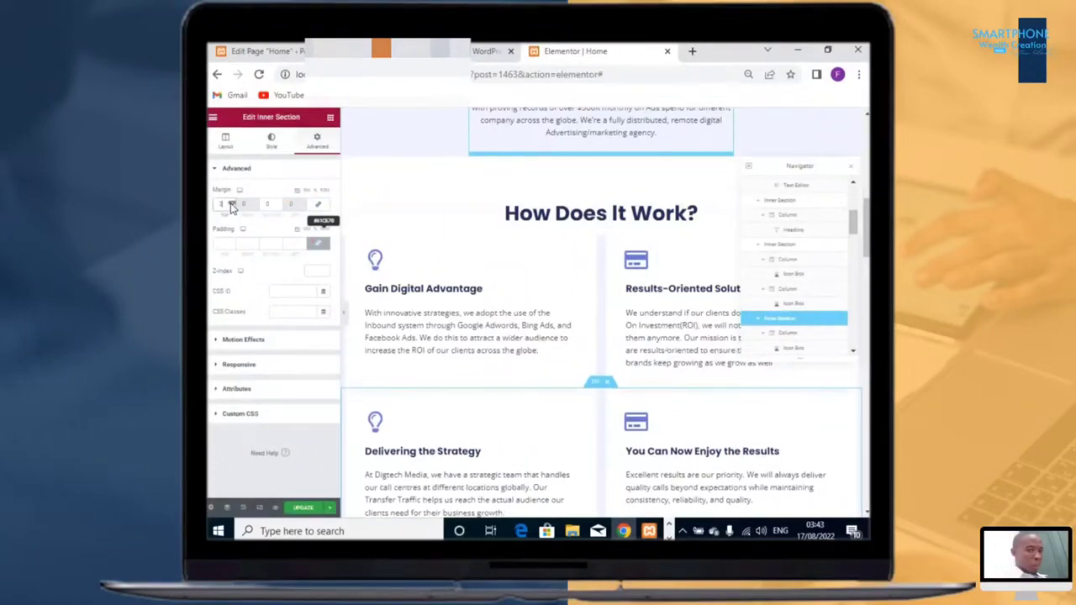
pyautogui.click(231, 204)
pyautogui.click(231, 204)
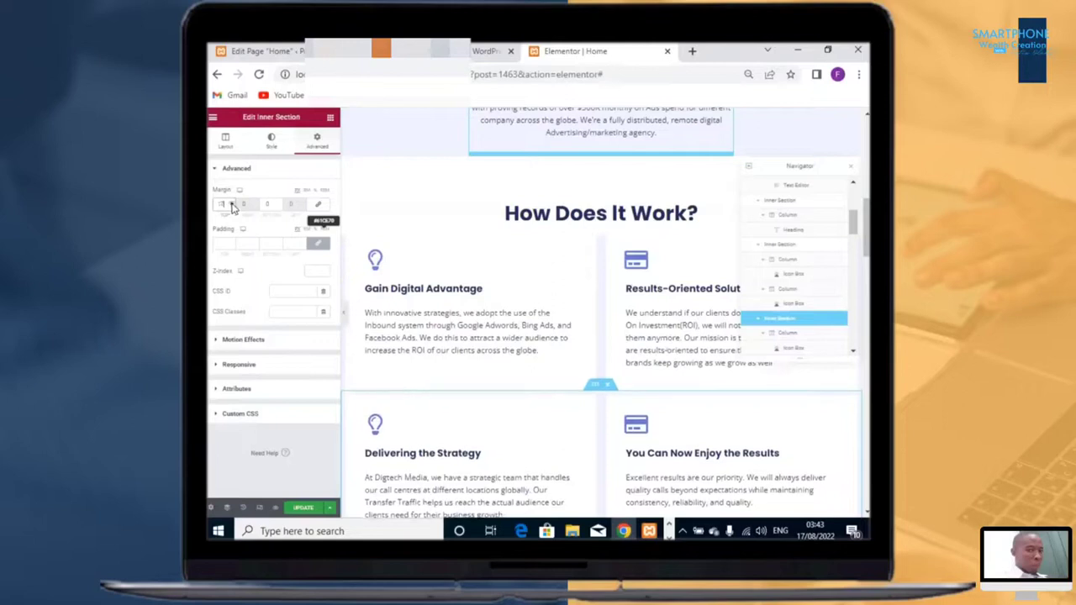
pyautogui.click(231, 204)
pyautogui.click(231, 204)
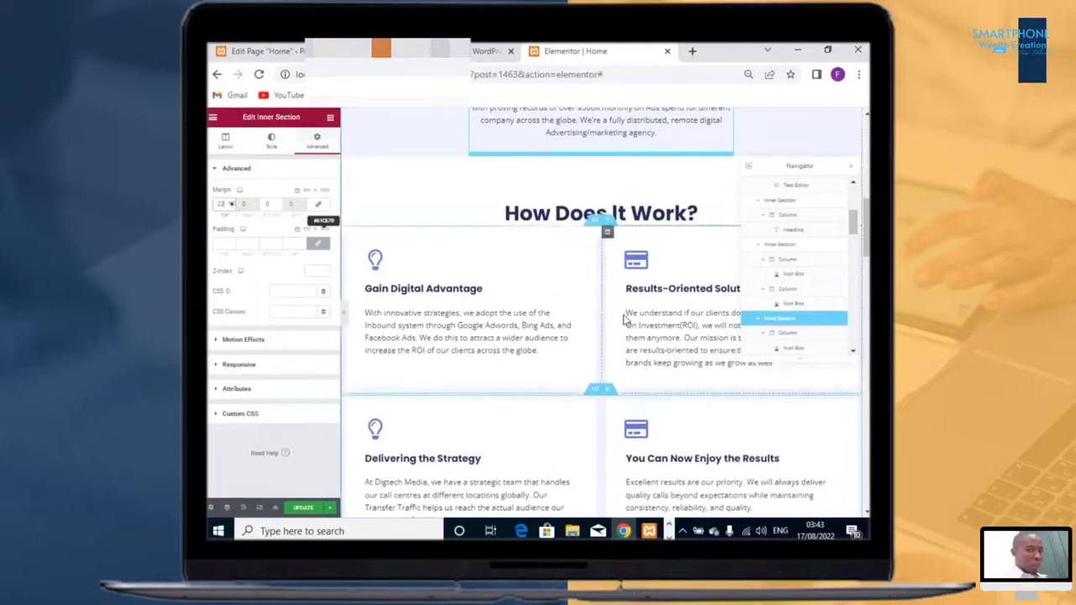
# Step: Left-align the What We Do text editor content
pyautogui.scroll(-4, 679, 420)
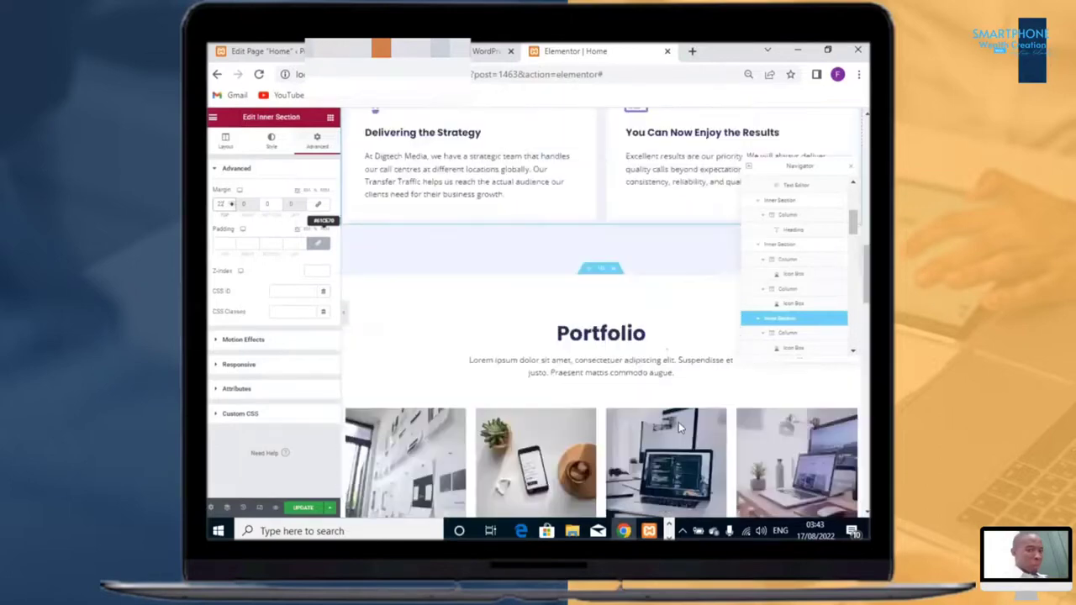
pyautogui.scroll(3, 683, 411)
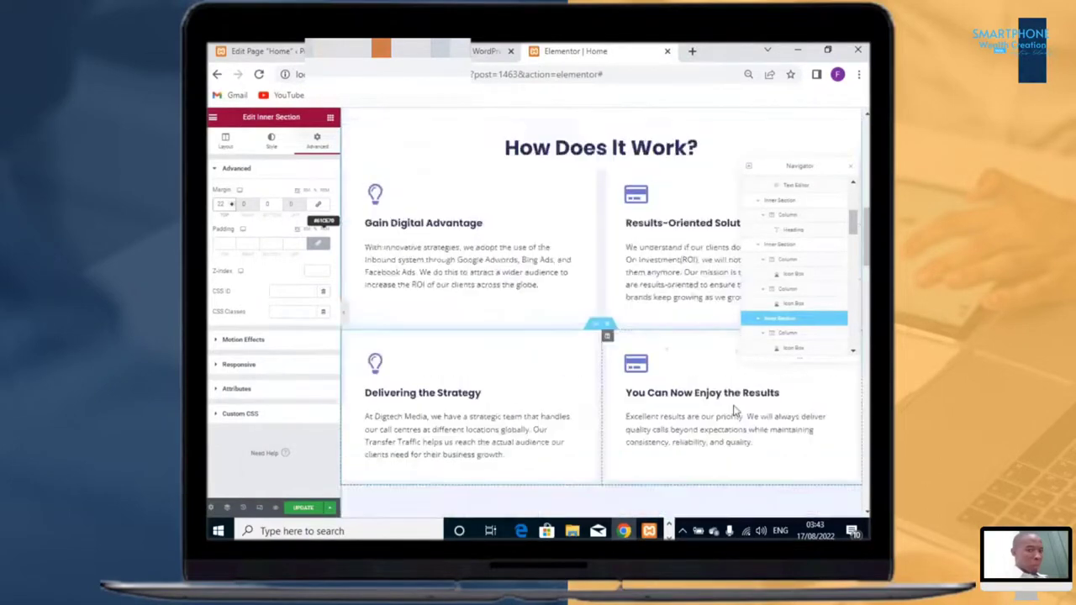
pyautogui.scroll(-2, 672, 329)
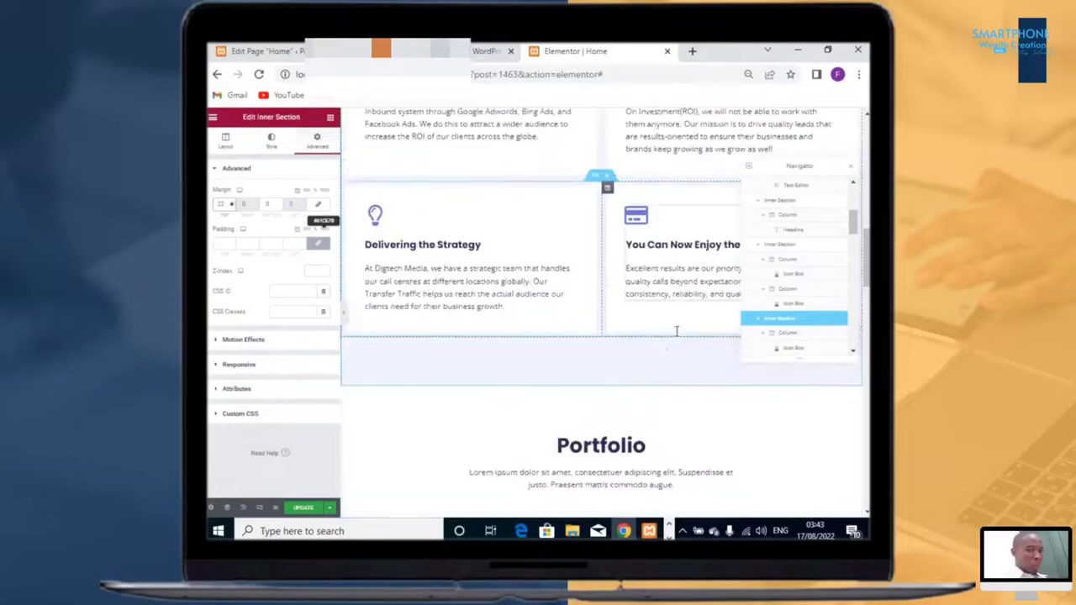
pyautogui.scroll(-2, 679, 336)
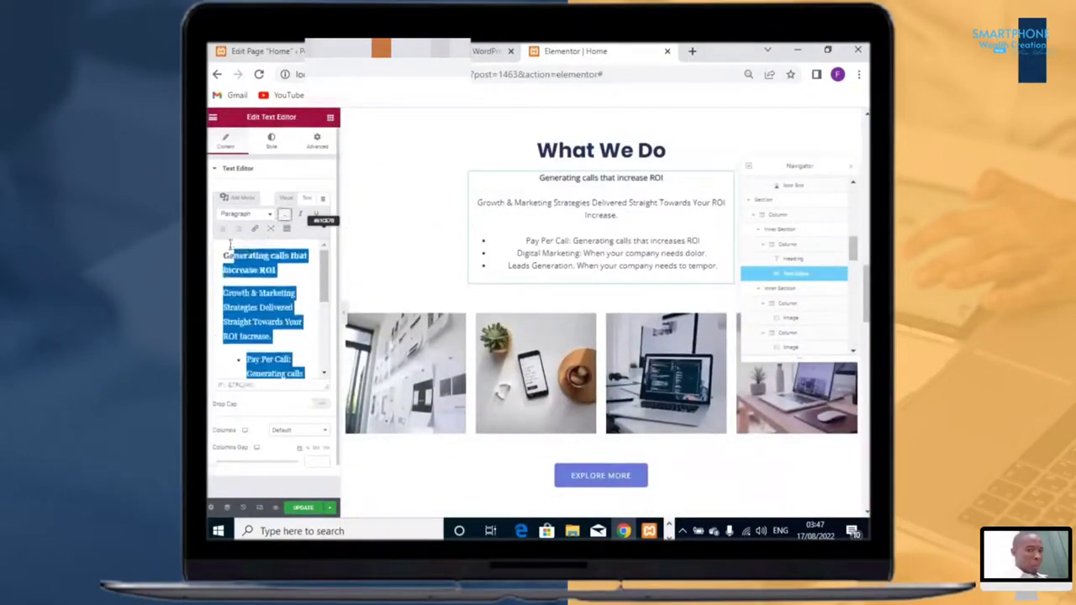
pyautogui.moveTo(222, 322); pyautogui.dragTo(221, 354)
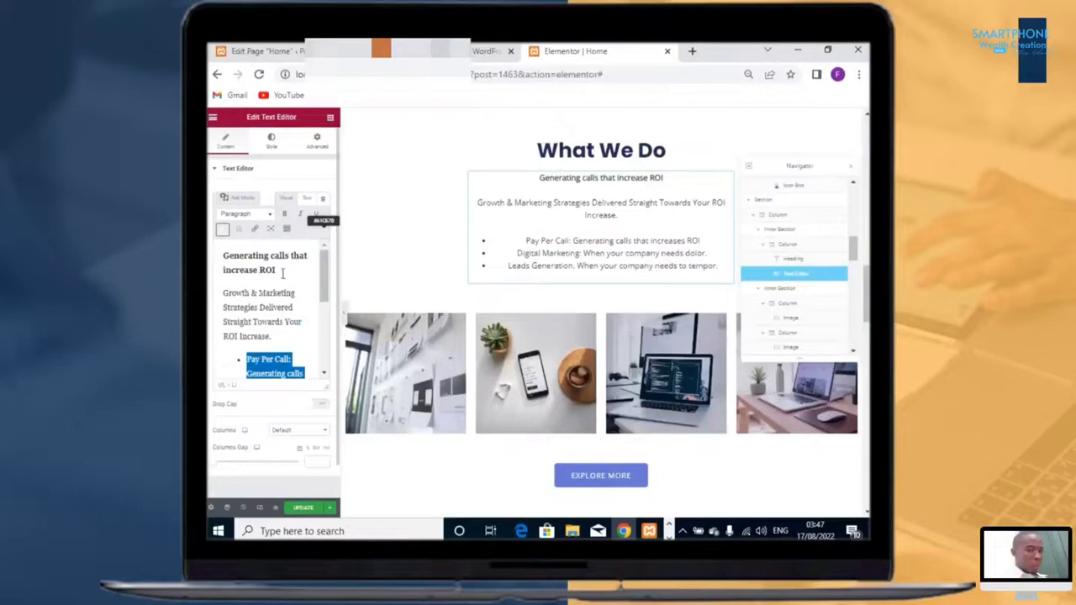
pyautogui.click(272, 140)
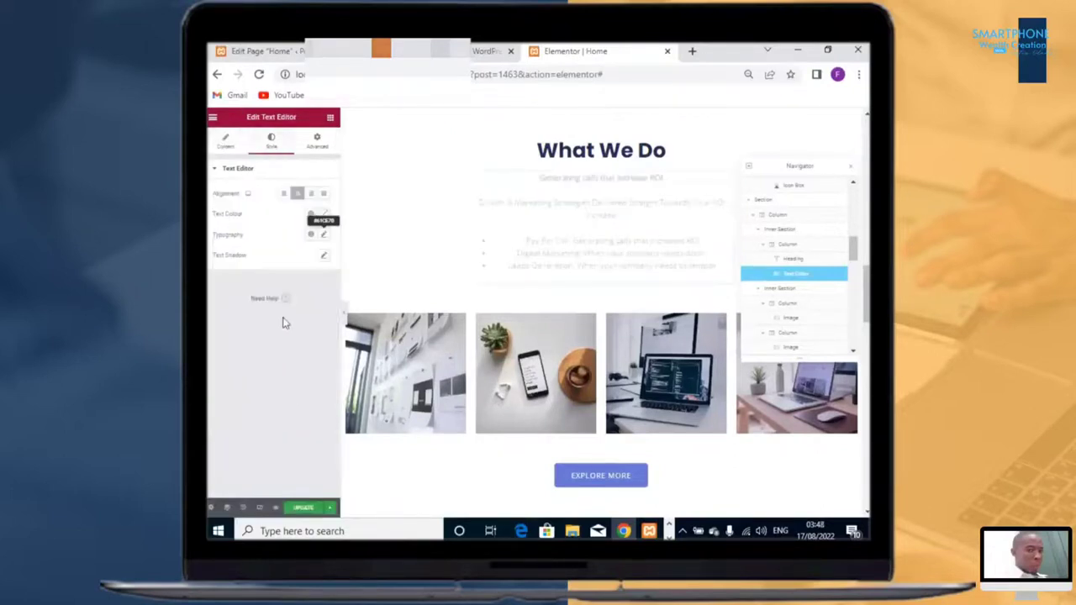
pyautogui.click(285, 194)
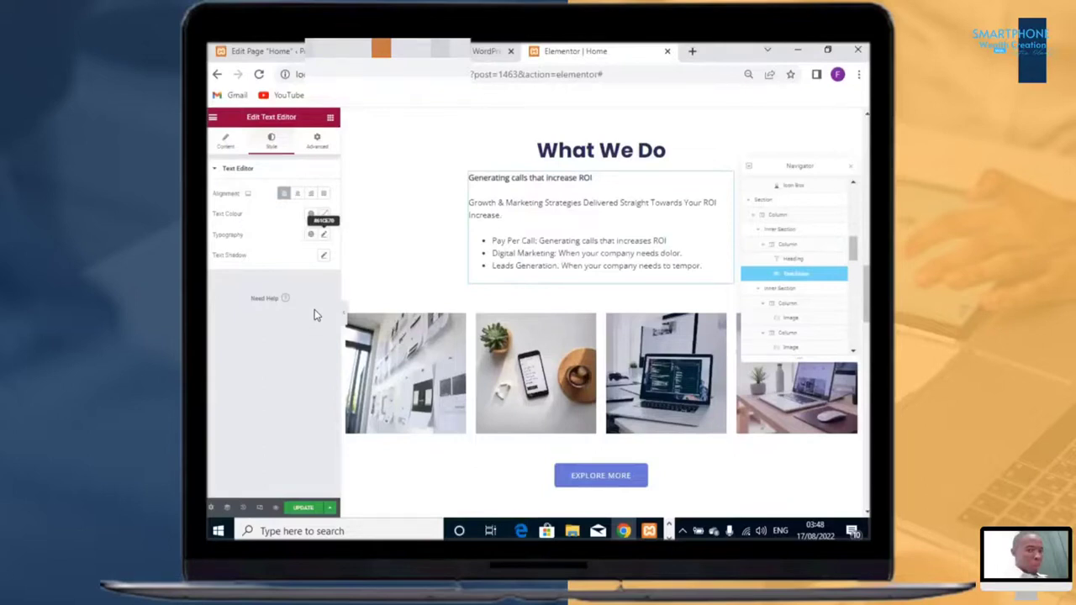
# Step: Undo the last three changes to the What We Do text editor
pyautogui.hotkey('ctrl', 'z')
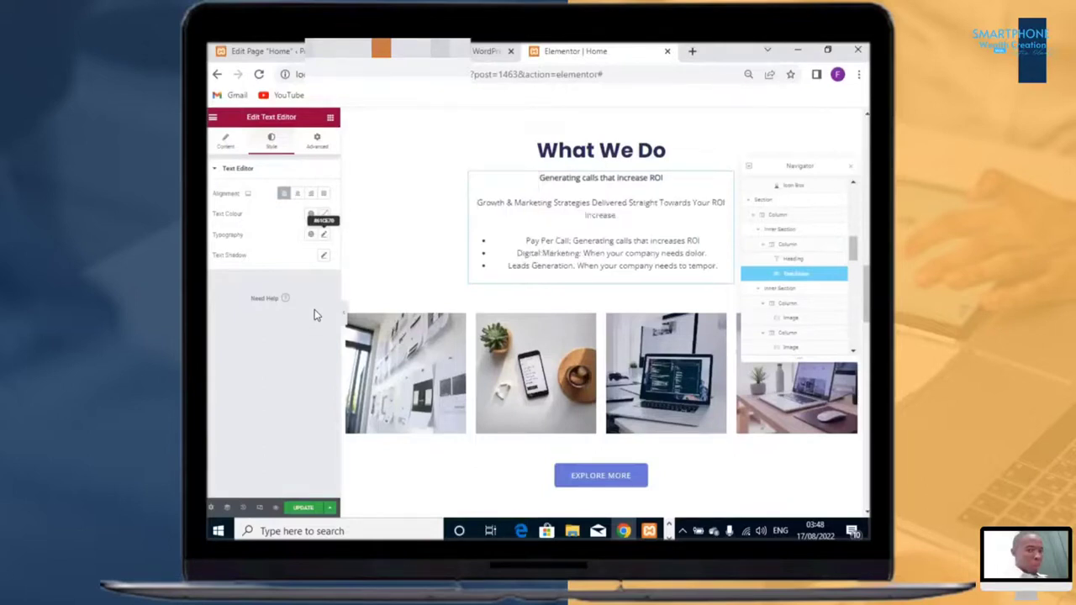
pyautogui.hotkey('ctrl', 'z')
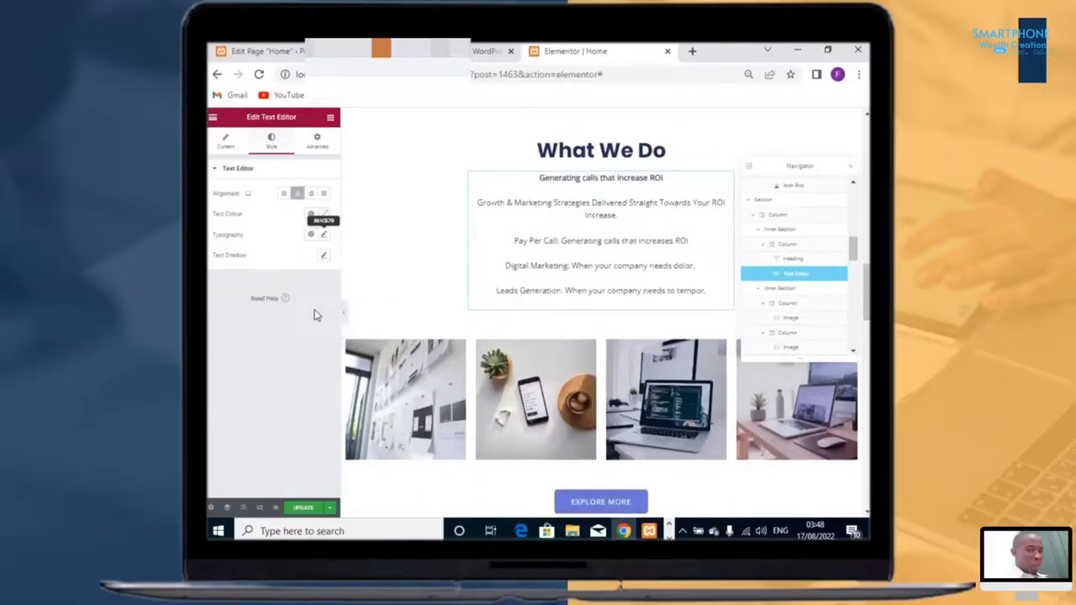
pyautogui.hotkey('ctrl', 'z')
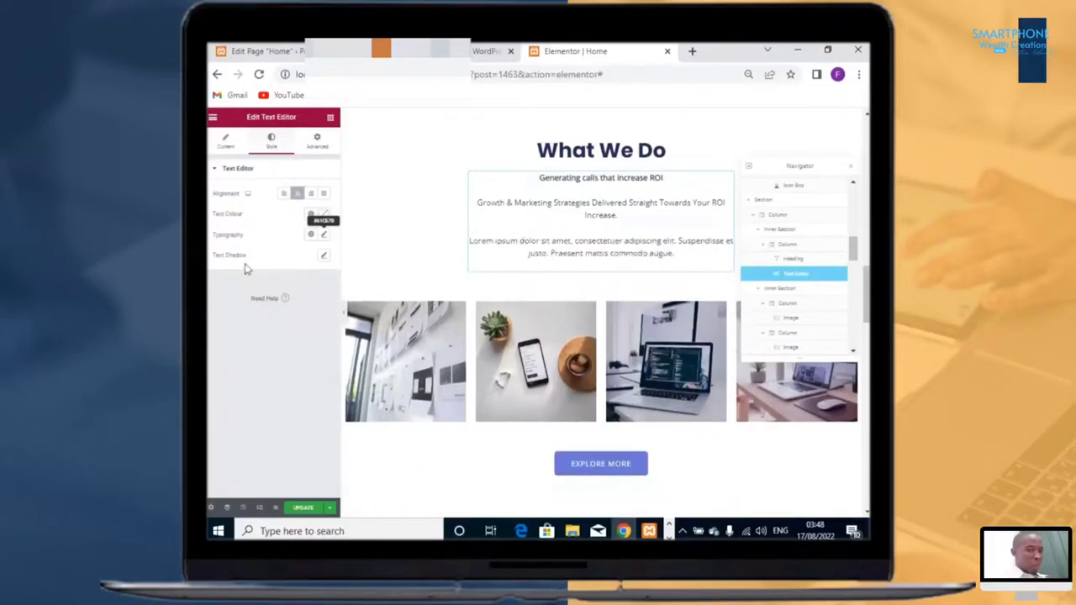
# Step: Delete the Lorem ipsum paragraph from the What We Do text editor
pyautogui.click(225, 140)
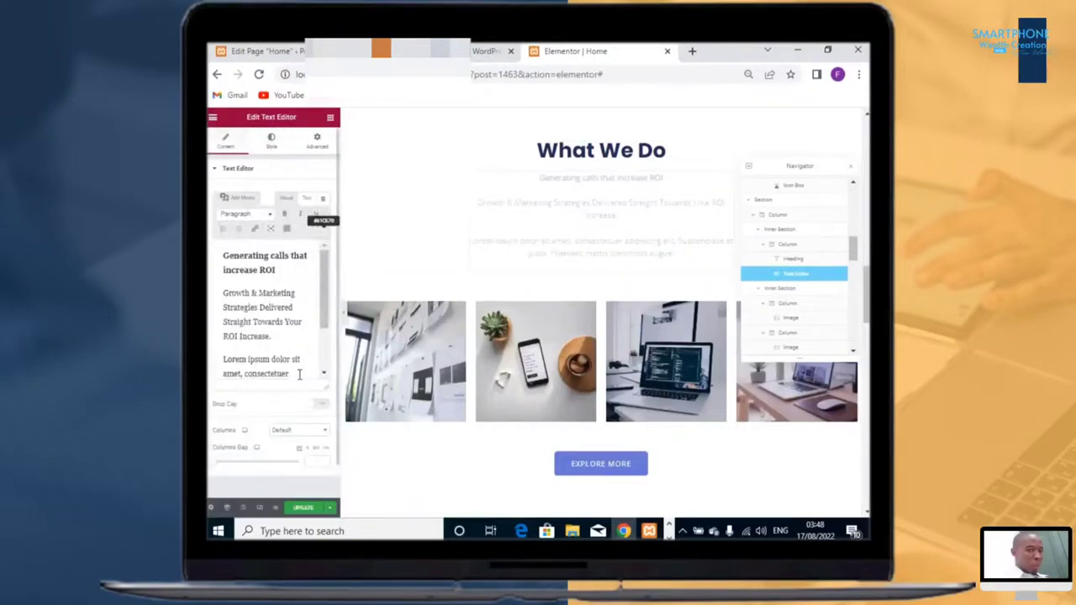
pyautogui.scroll(-2, 299, 372)
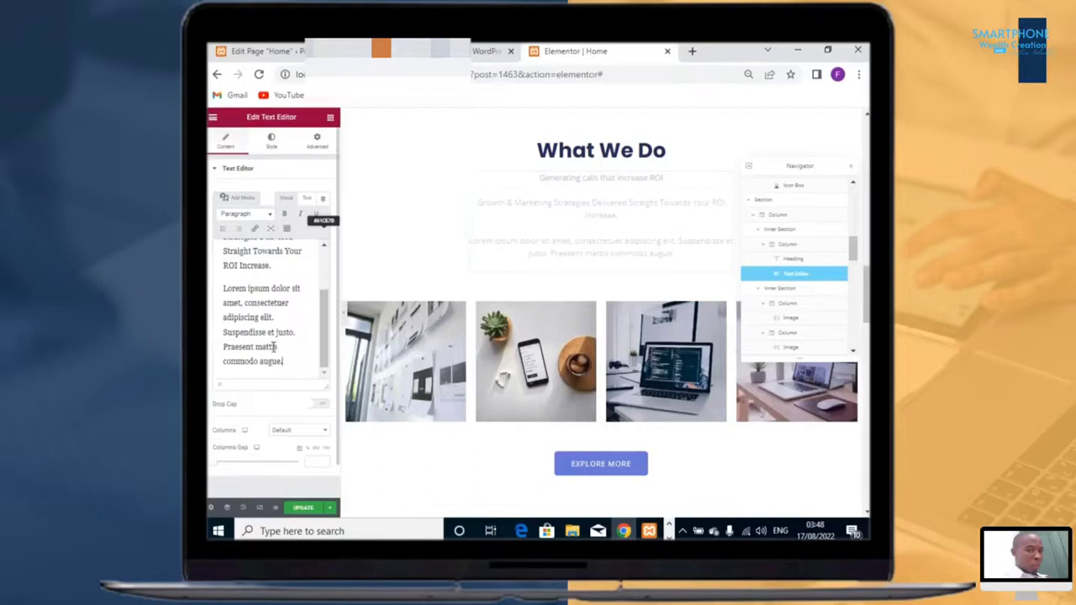
pyautogui.moveTo(283, 362); pyautogui.dragTo(226, 289)
pyautogui.press('BackSpace')
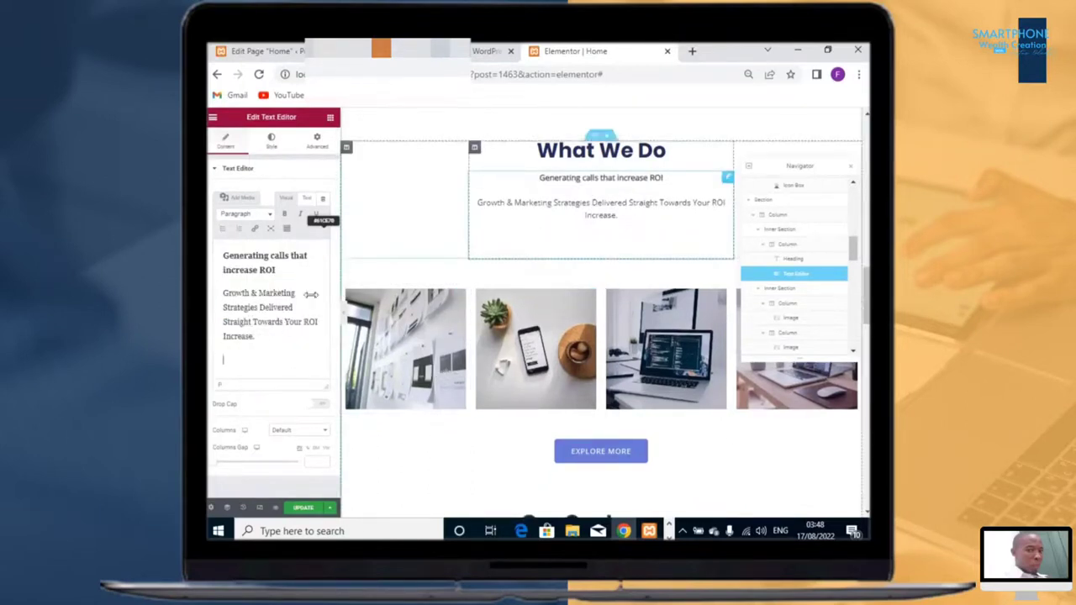
pyautogui.press('BackSpace')
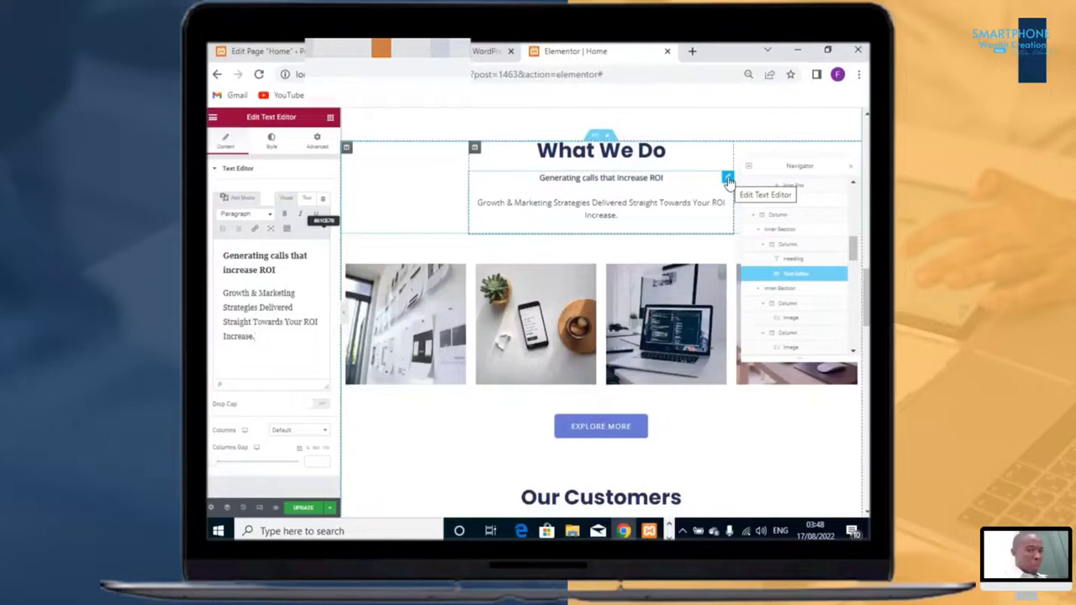
# Step: Duplicate the What We Do text editor and delete the copy's 'Generating calls that increase ROI' heading line
pyautogui.rightClick(728, 180)
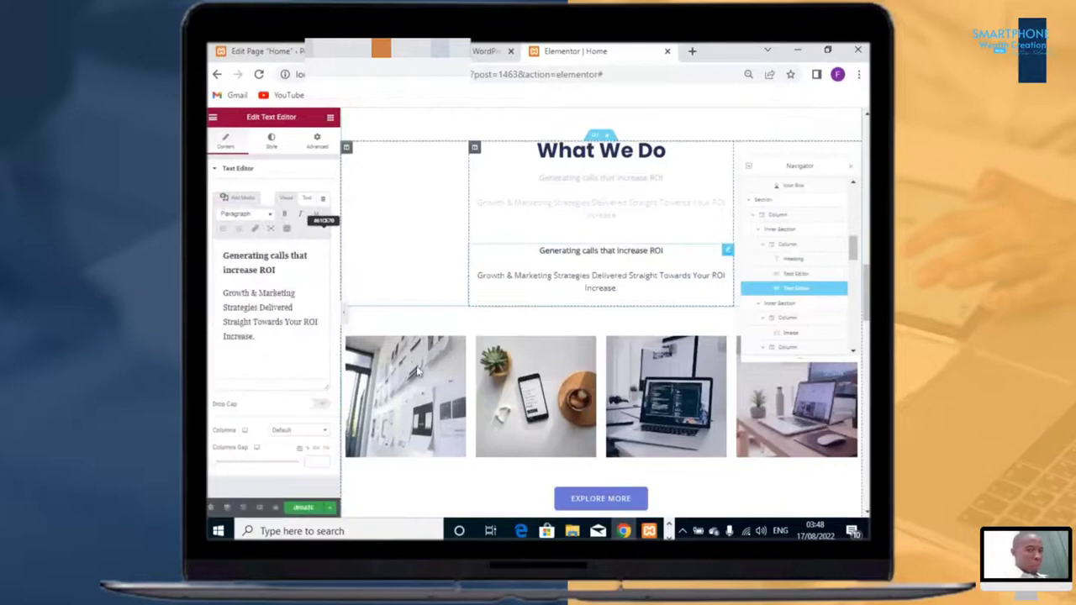
pyautogui.doubleClick(267, 270)
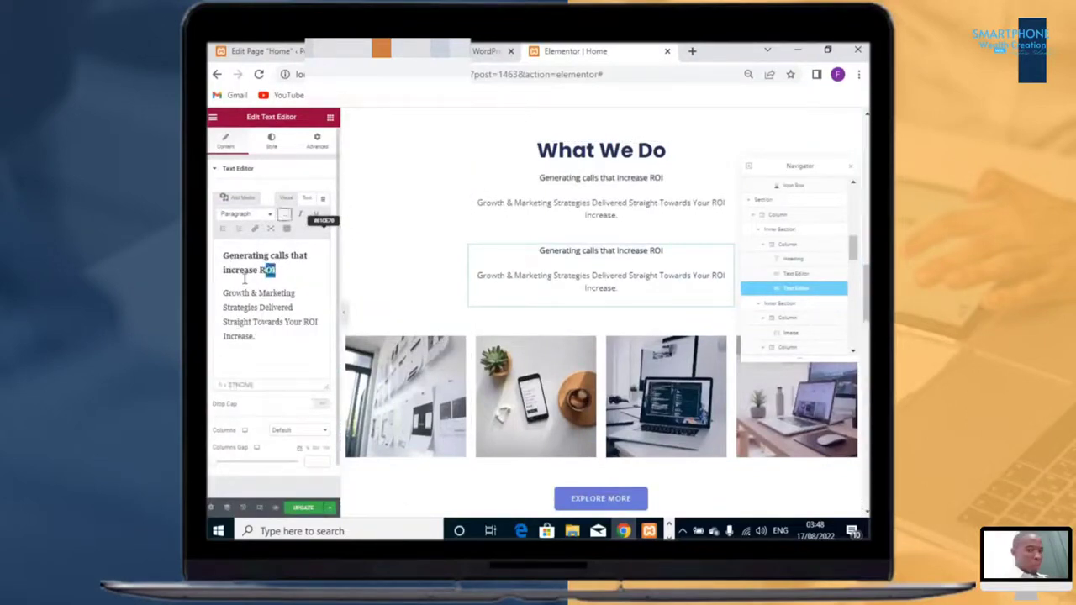
pyautogui.moveTo(245, 280); pyautogui.dragTo(212, 257)
pyautogui.press('BackSpace')
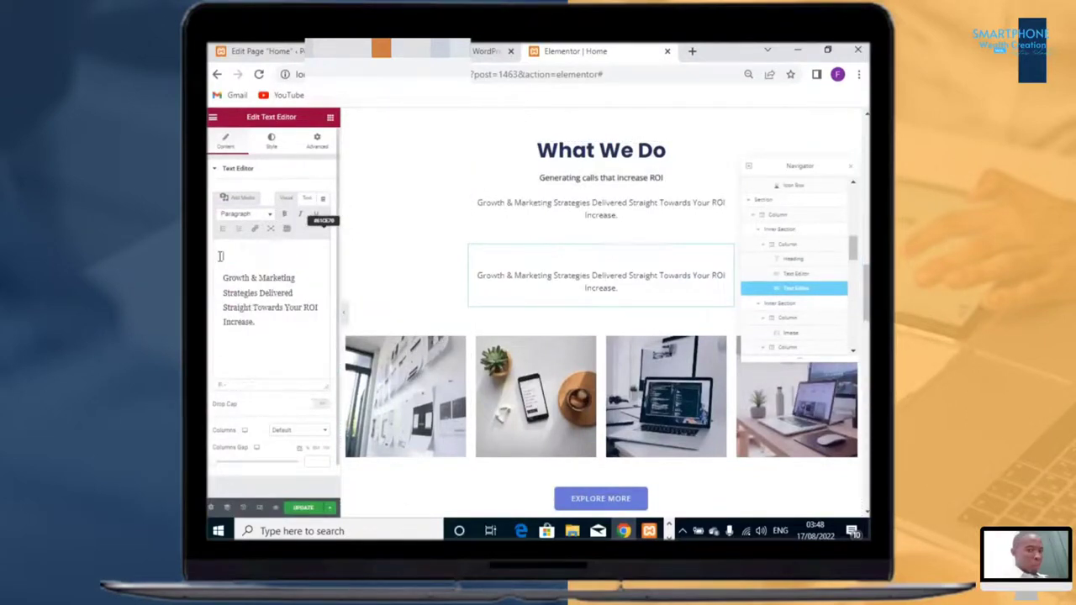
pyautogui.press('Delete')
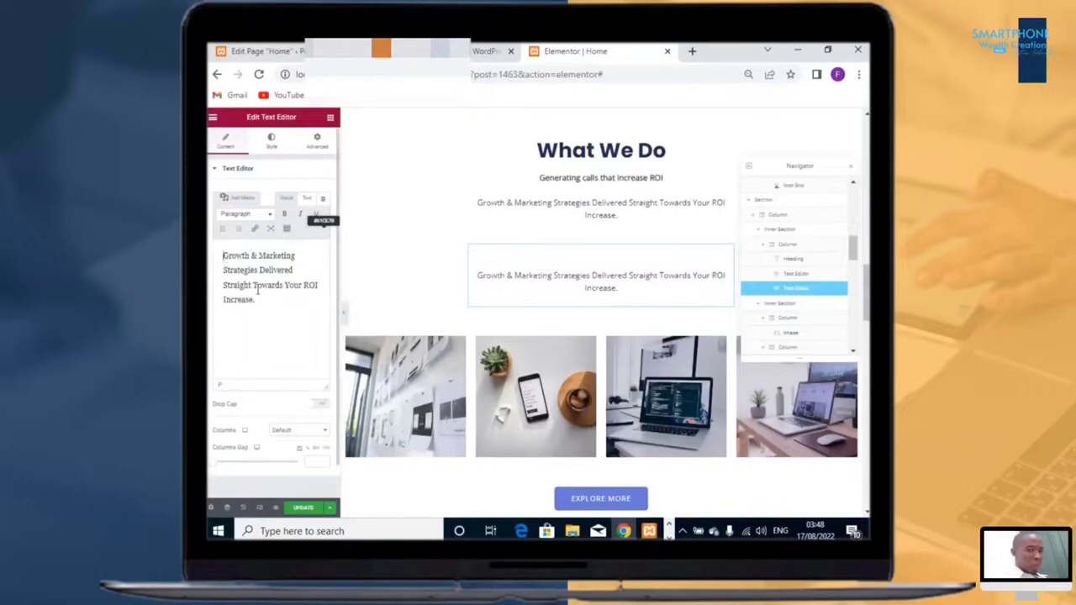
# Step: Replace the copy's text with the pasted service bullet list and left-align it
pyautogui.hotkey('ctrl', 'a')
pyautogui.write('Pay Per Call: Generating calls that increases ROI Digital Marketing: When your company needs dolor. Leads Generation. When your company needs to tempor.')
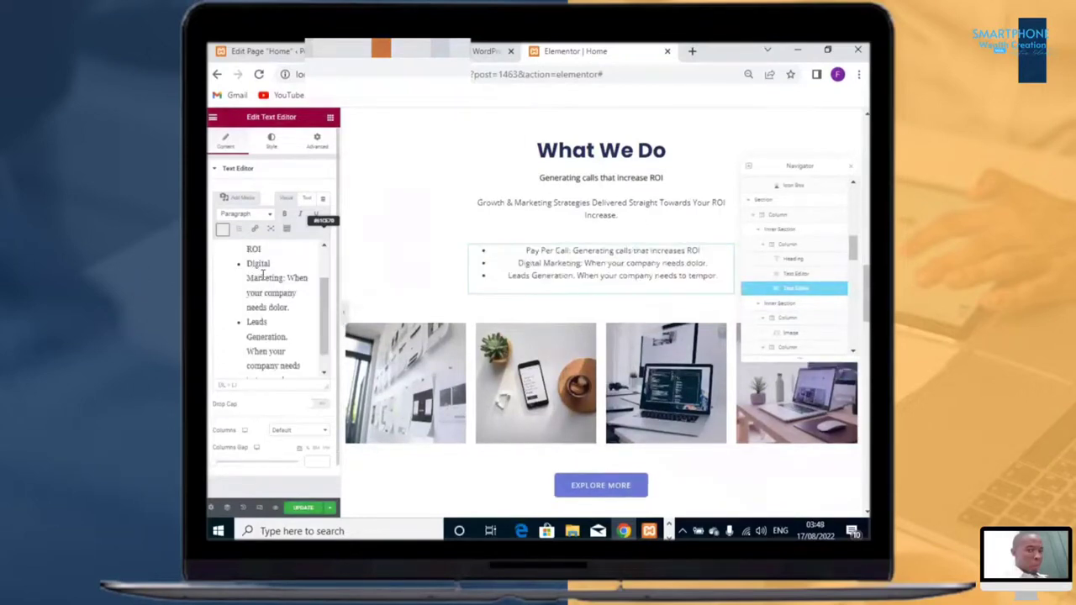
pyautogui.rightClick(225, 234)
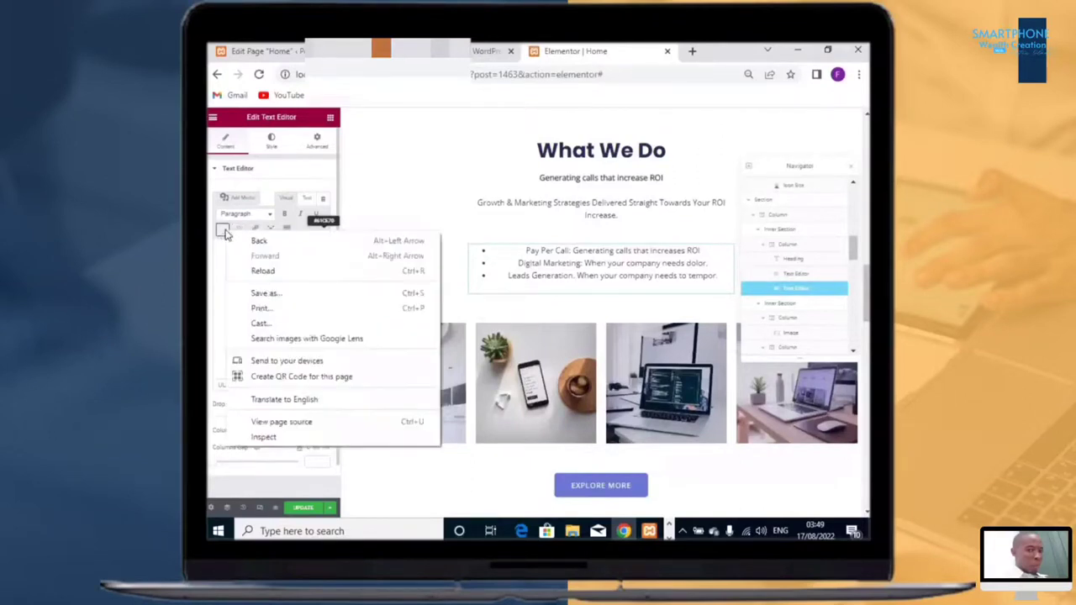
pyautogui.press('Escape')
pyautogui.click(222, 229)
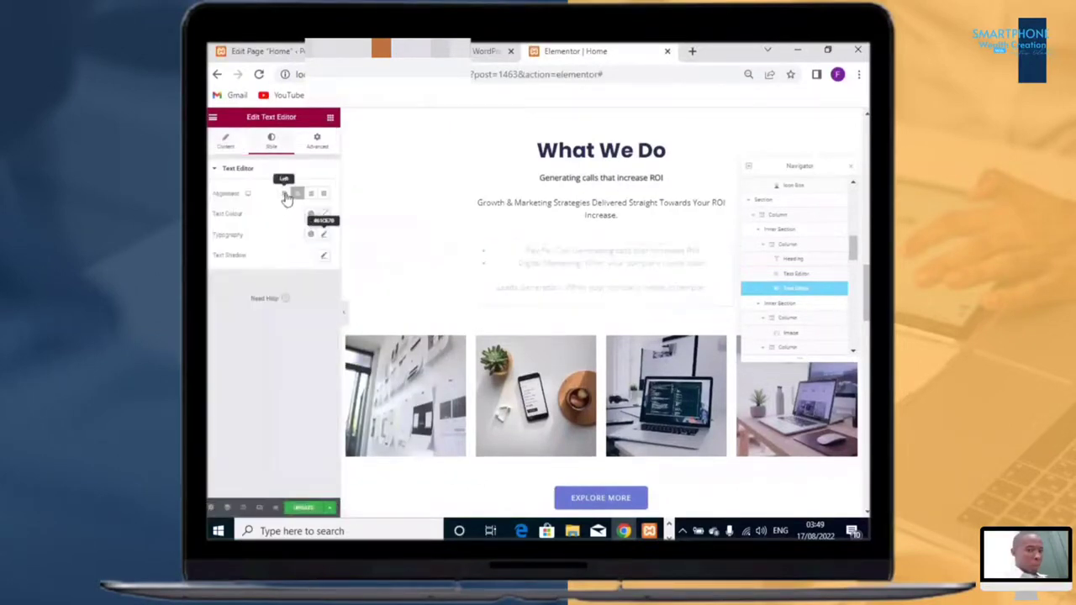
pyautogui.click(284, 195)
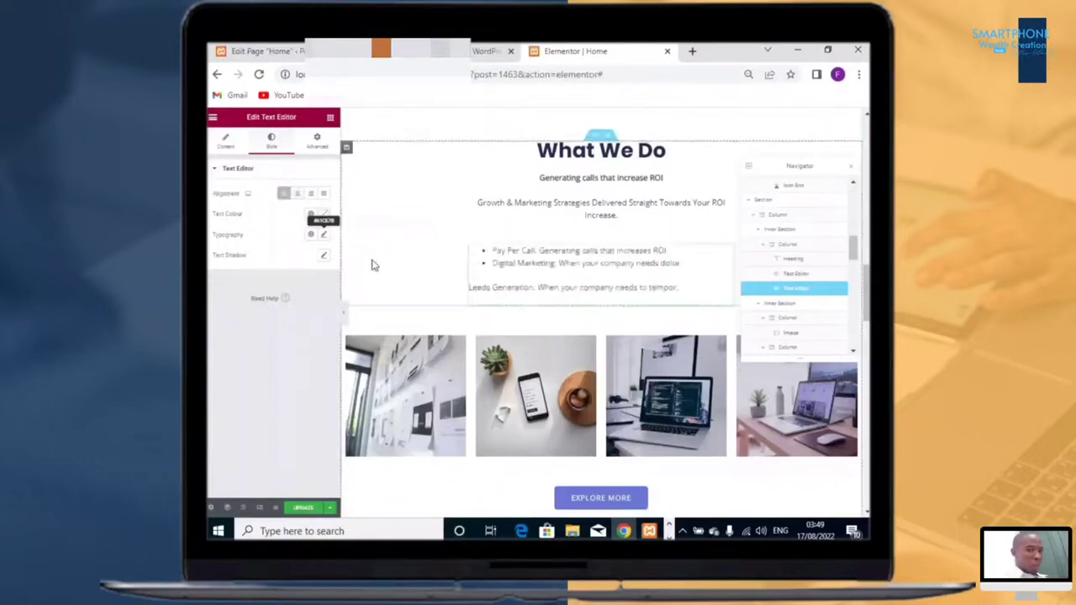
# Step: Turn the Leads Generation line into a bullet item of the service list
pyautogui.click(229, 144)
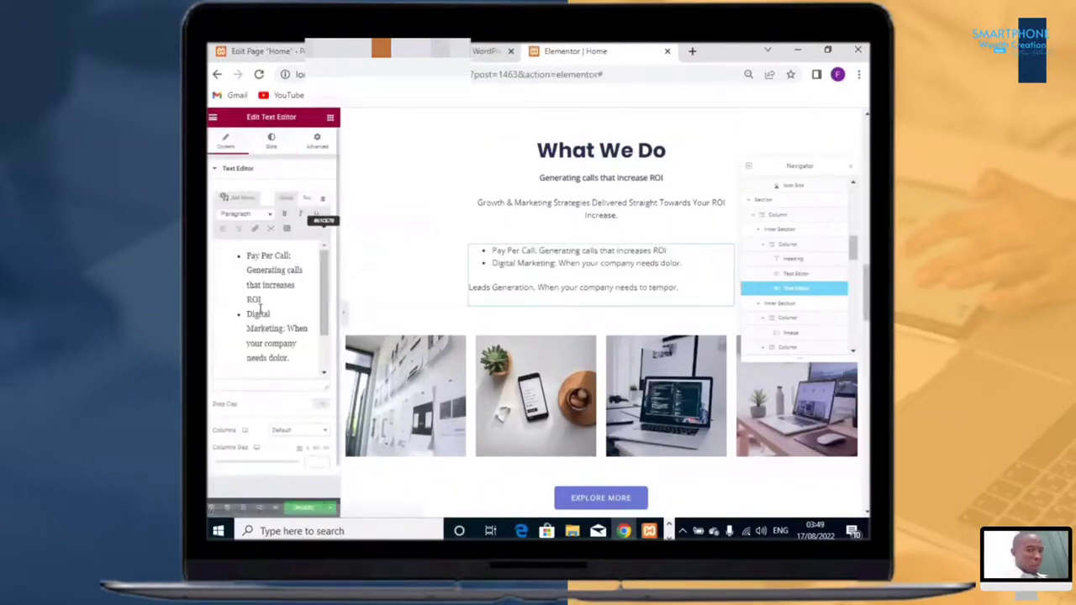
pyautogui.scroll(-1, 290, 319)
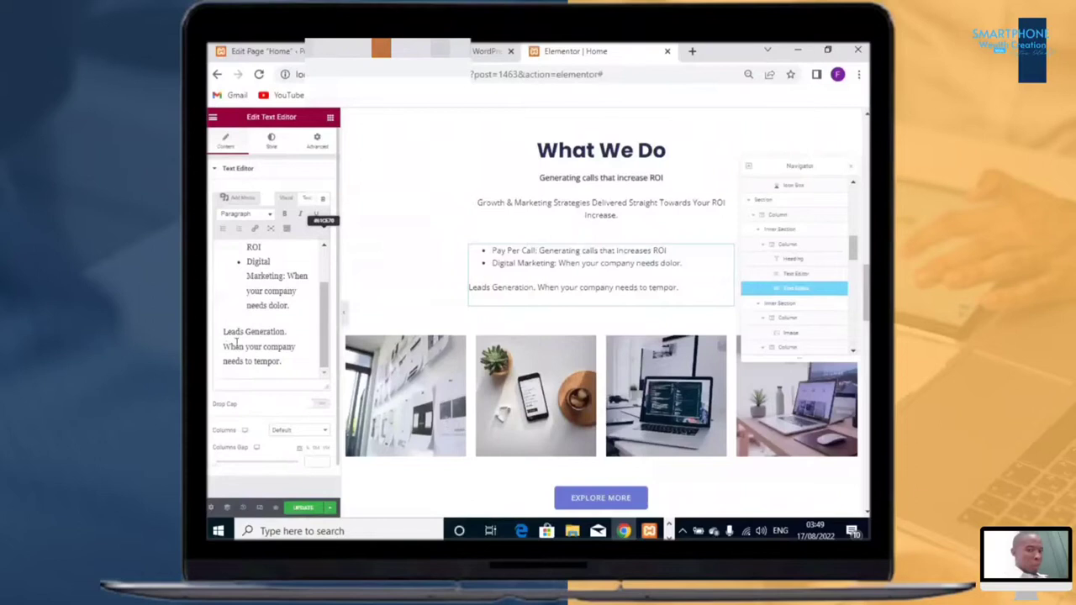
pyautogui.press('BackSpace')
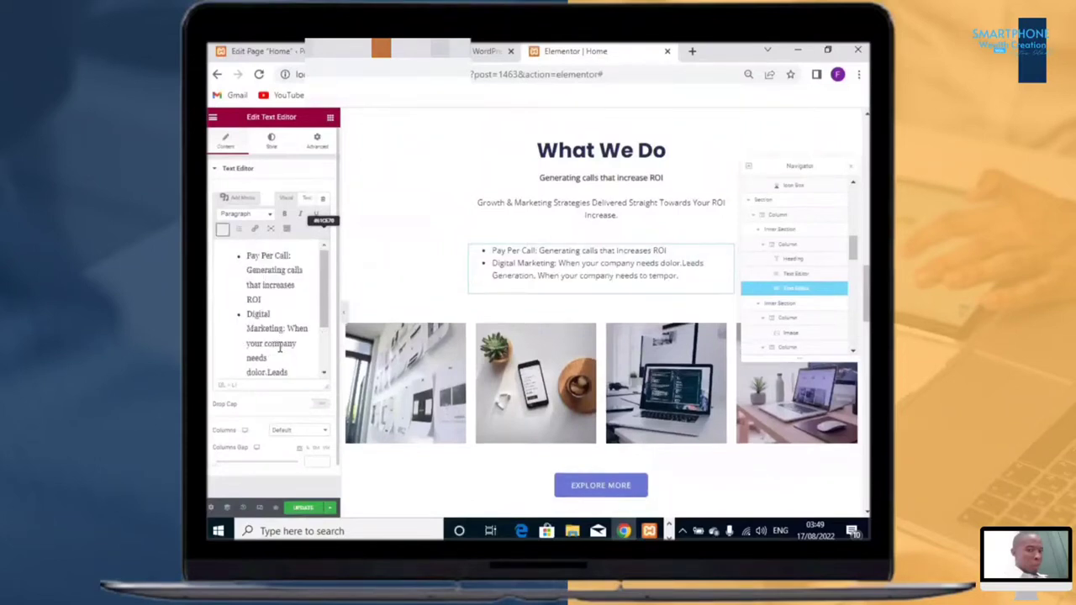
pyautogui.press('Return')
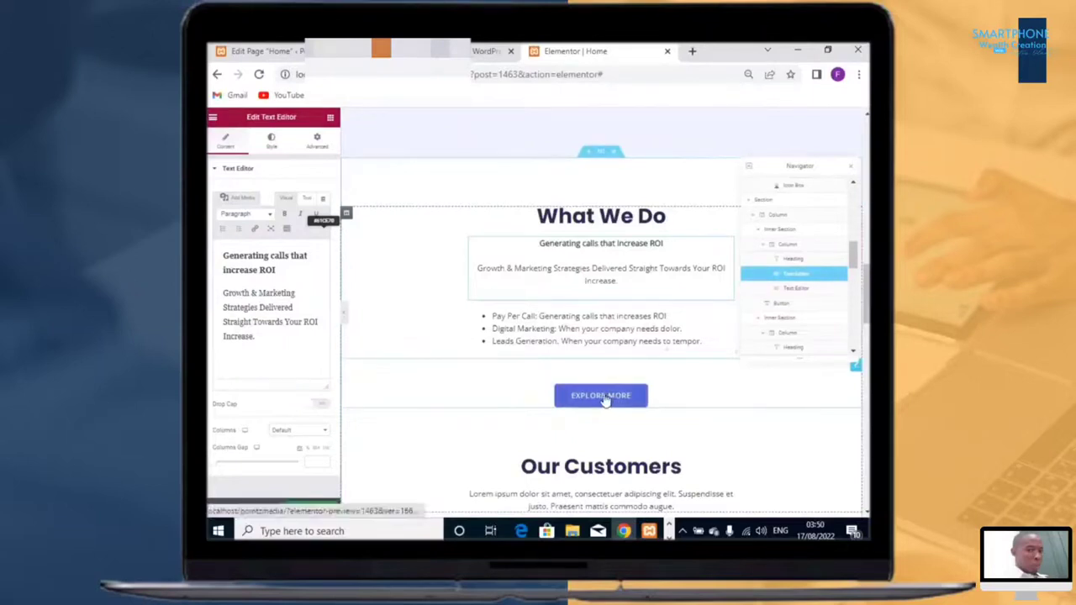
# Step: Change the Explore More button's text to "Contact Us"
pyautogui.click(606, 399)
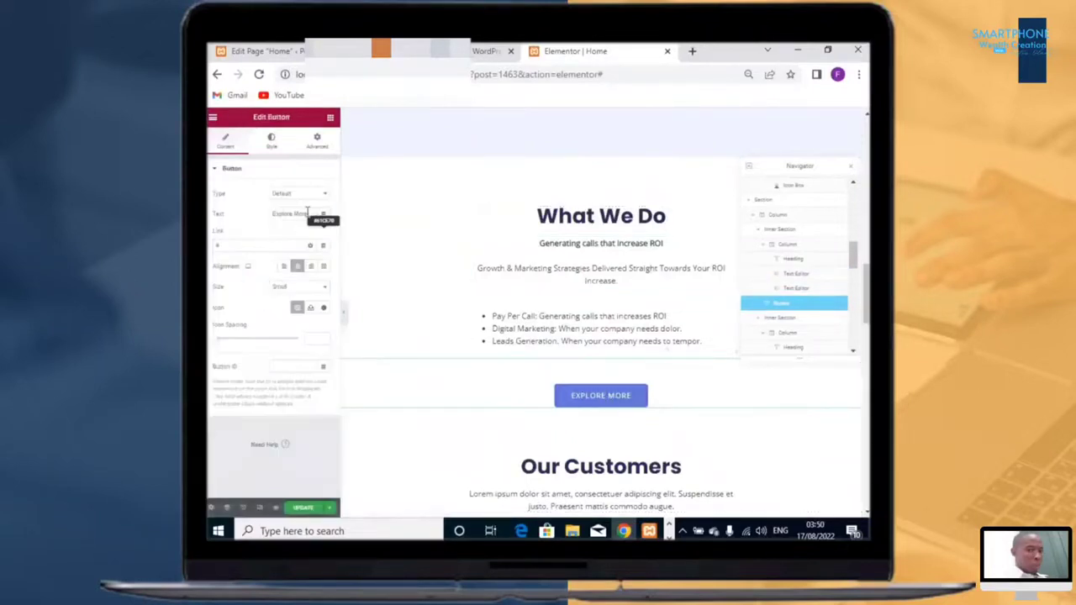
pyautogui.moveTo(307, 212); pyautogui.dragTo(260, 216)
pyautogui.press('BackSpace')
pyautogui.write('CON')
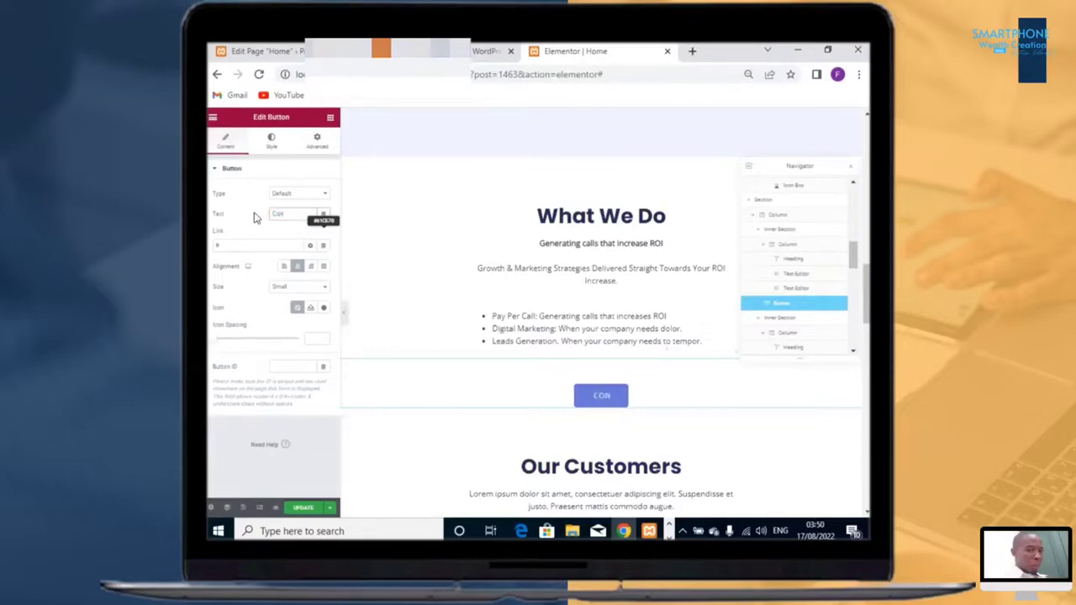
pyautogui.write('tact Us')
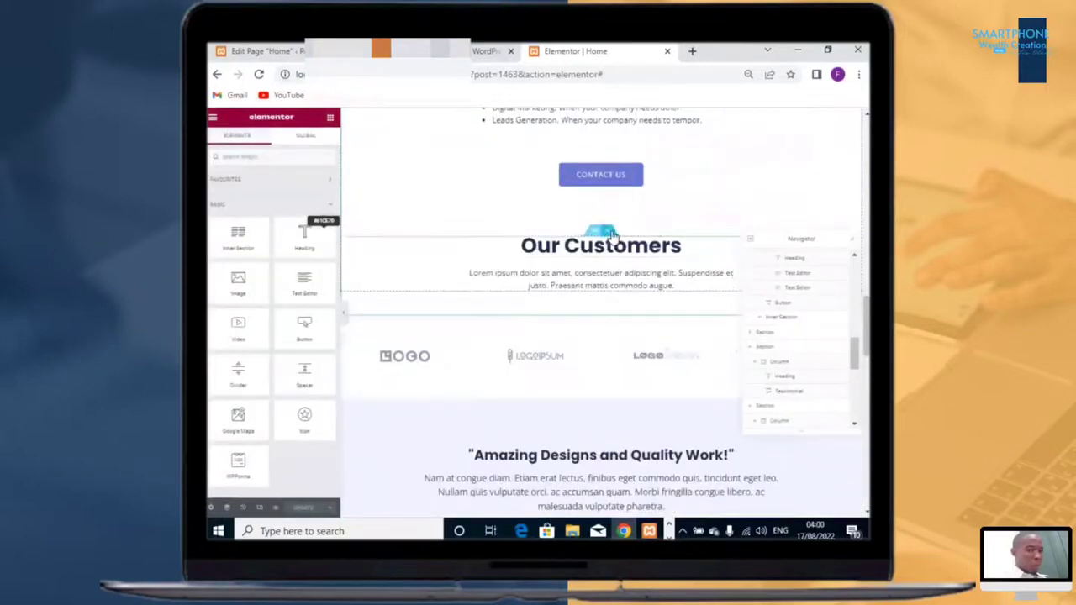
# Step: Delete the Our Customers heading section and the logo strip section below it
pyautogui.click(612, 227)
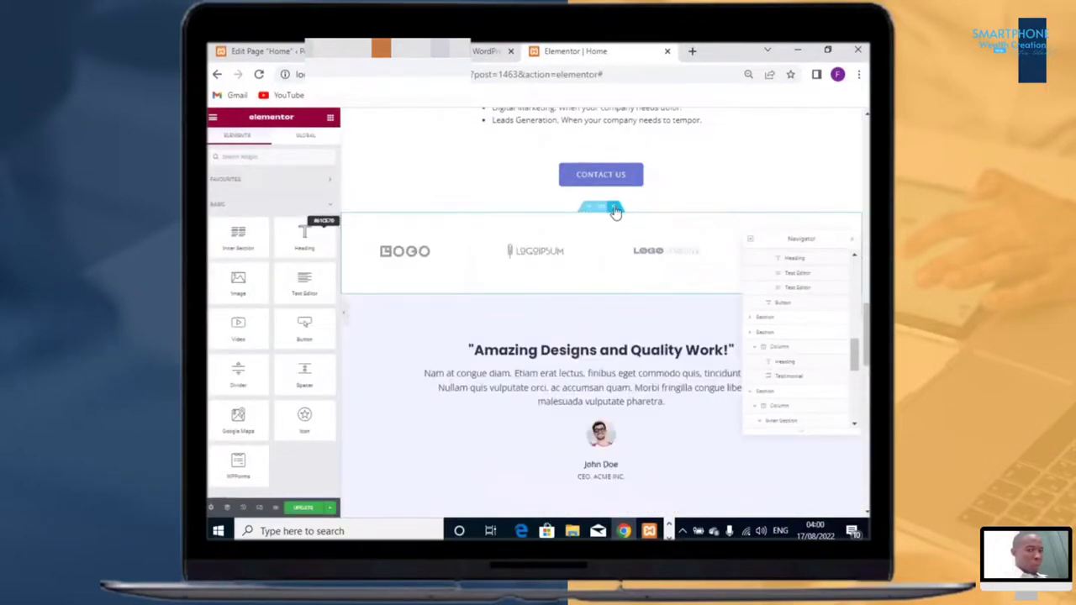
pyautogui.click(614, 210)
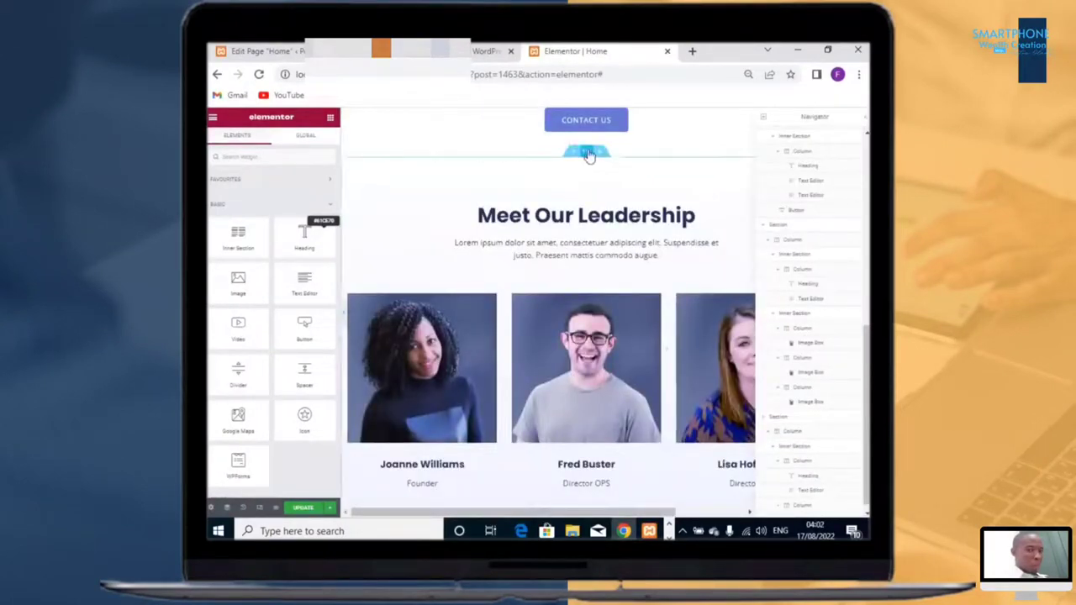
# Step: Duplicate the Meet Our Leadership section
pyautogui.rightClick(588, 155)
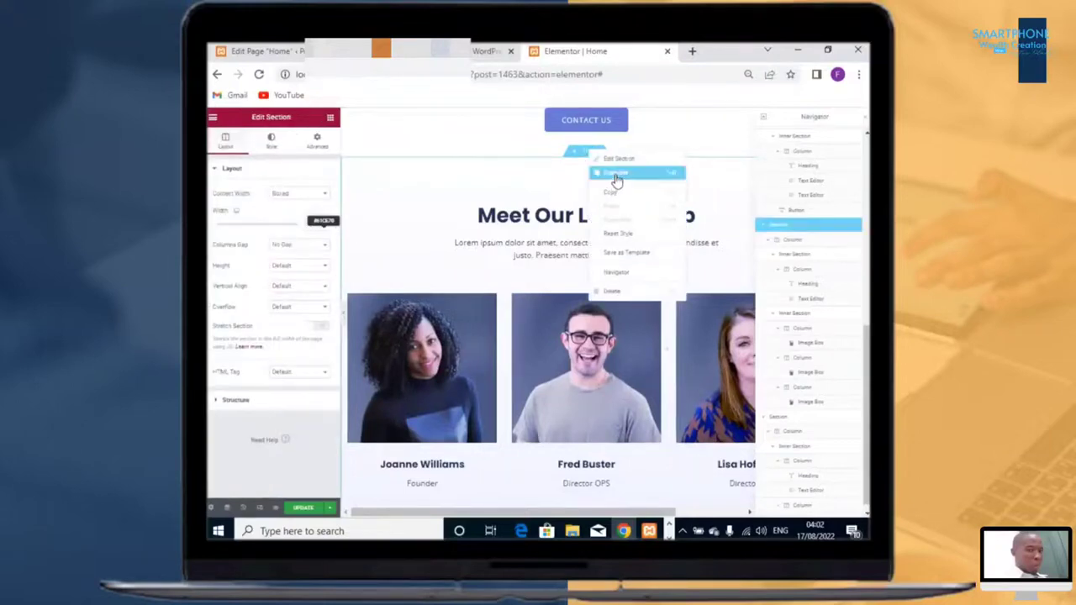
pyautogui.click(615, 176)
pyautogui.scroll(-3, 602, 298)
pyautogui.scroll(-5, 596, 269)
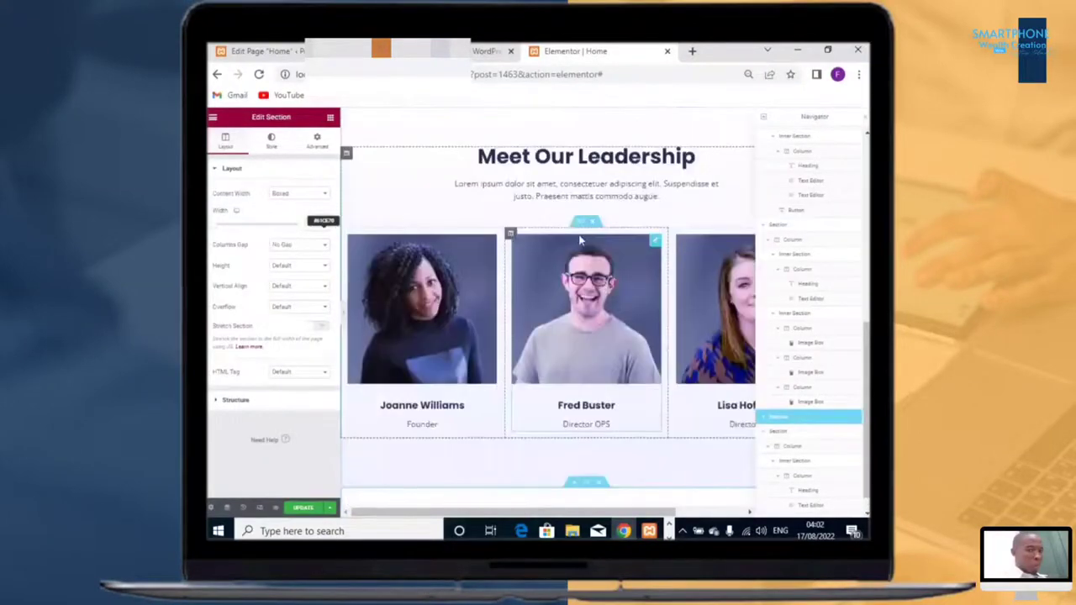
pyautogui.scroll(1, 589, 218)
# Step: Rename the first leadership section's heading to "Happy Stories"
pyautogui.tripleClick(589, 217)
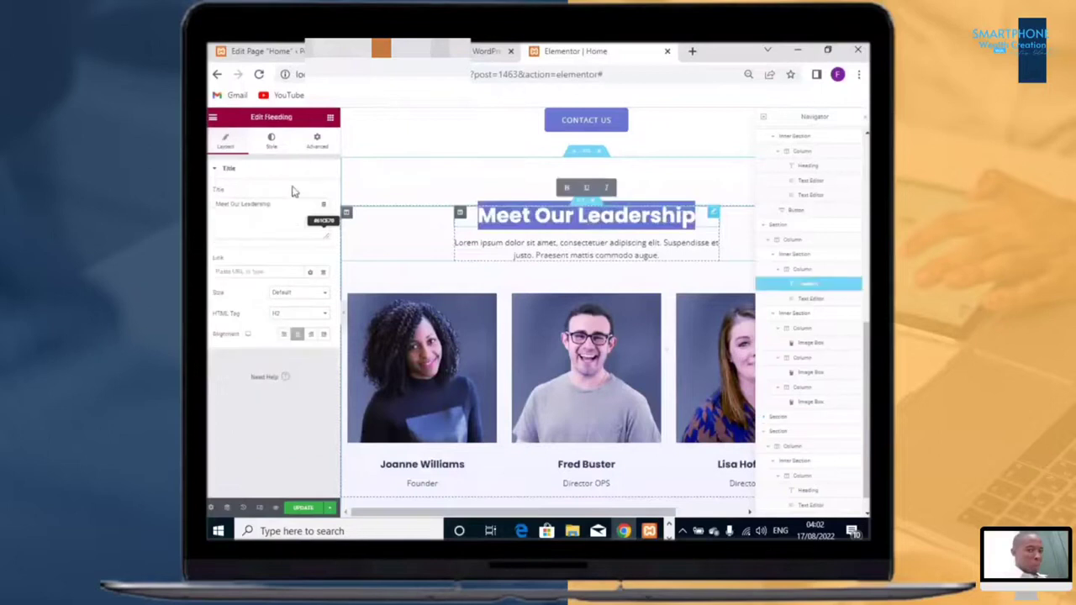
pyautogui.click(275, 202)
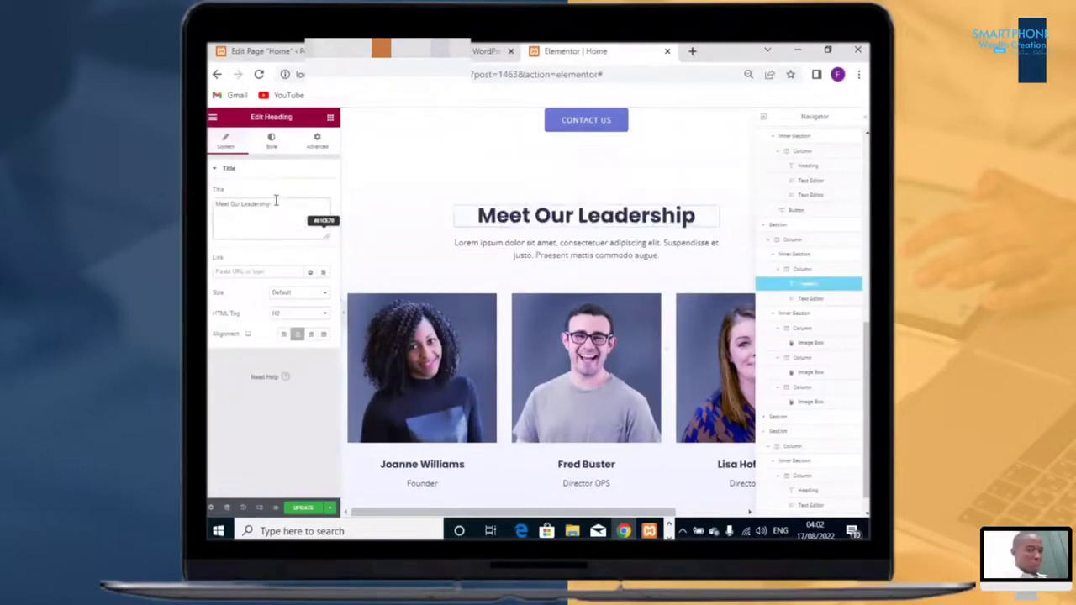
pyautogui.hotkey('ctrl', 'a')
pyautogui.write('Happy Stories')
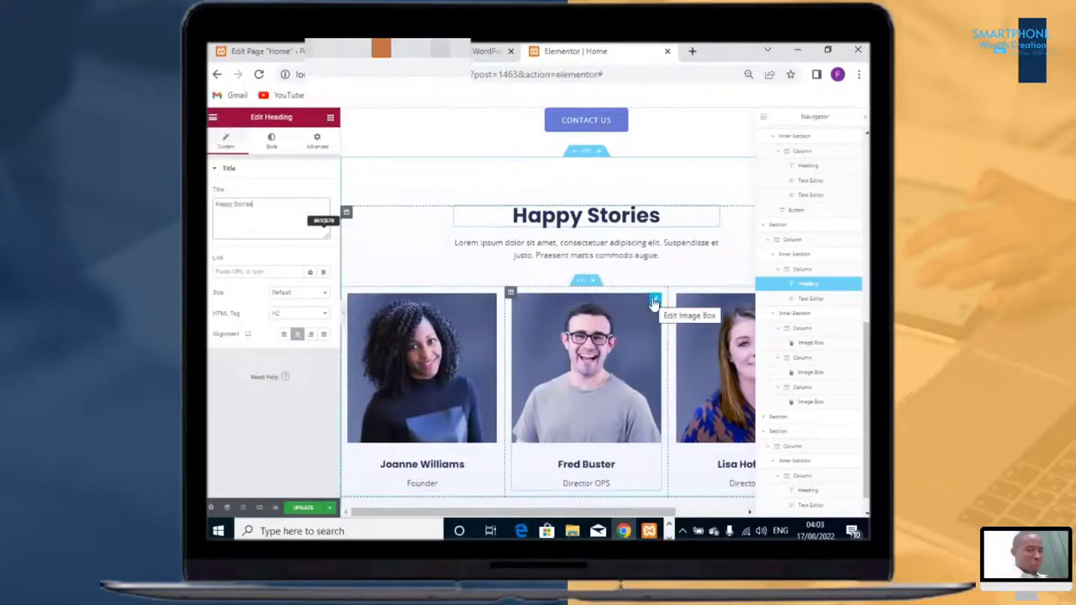
# Step: Delete Fred Buster's image box and its emptied column from the Happy Stories section
pyautogui.rightClick(654, 303)
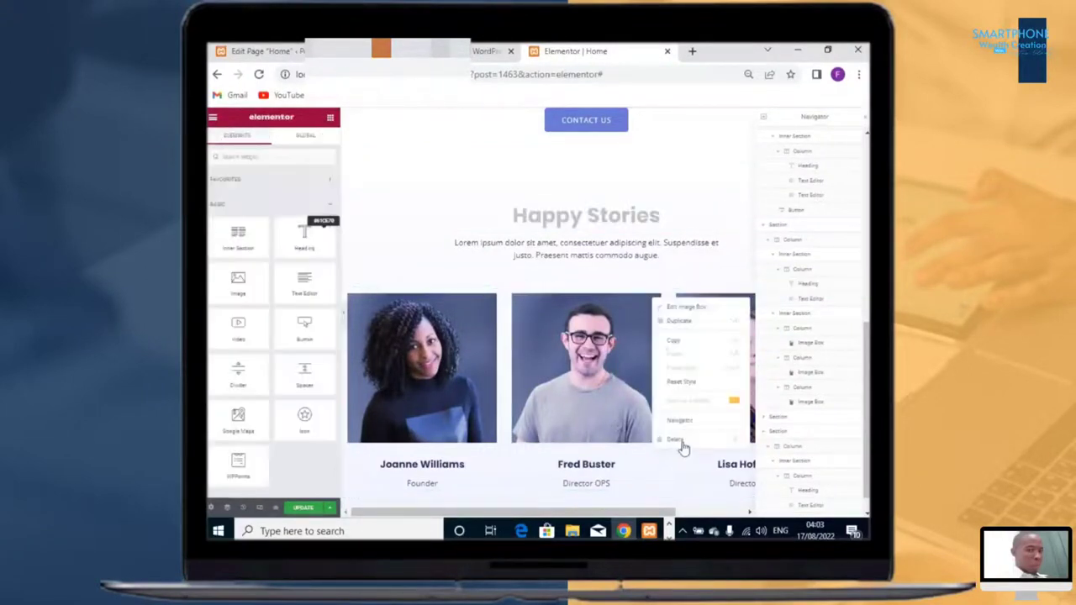
pyautogui.click(677, 440)
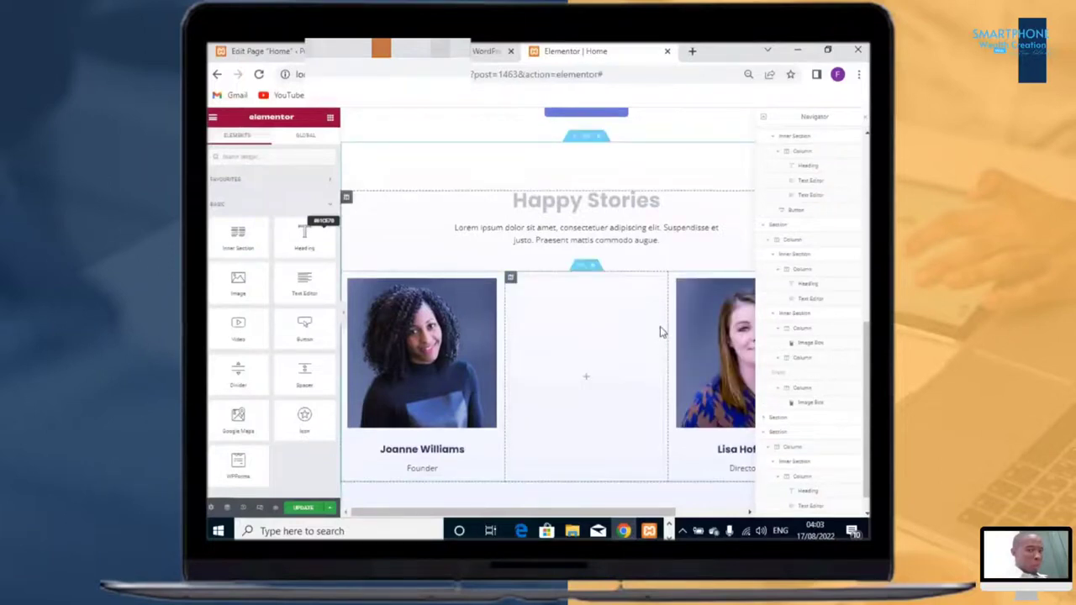
pyautogui.scroll(-1, 639, 294)
pyautogui.scroll(1, 515, 238)
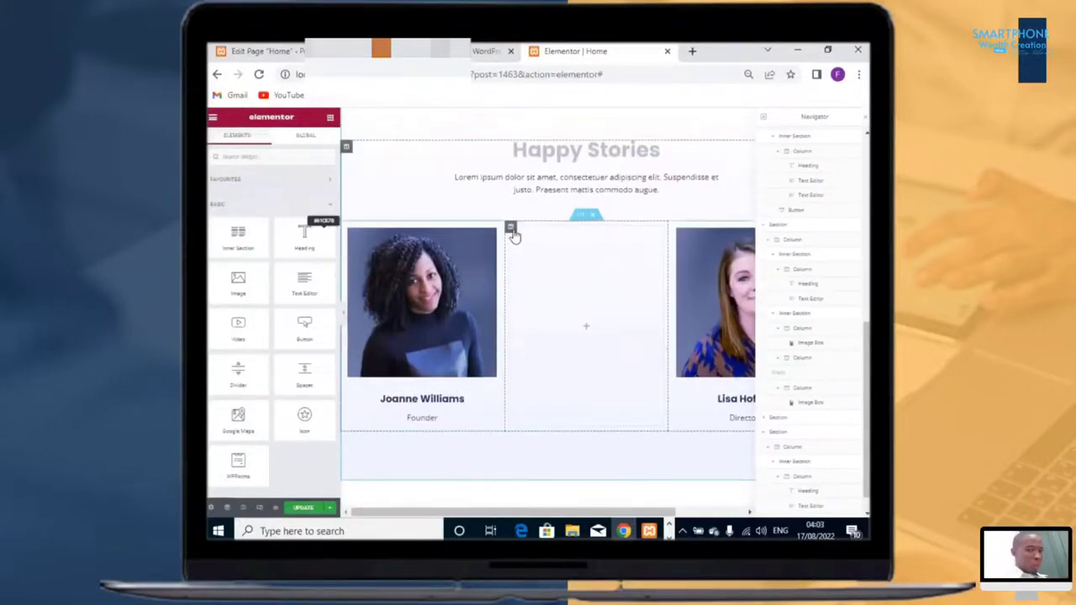
pyautogui.rightClick(538, 376)
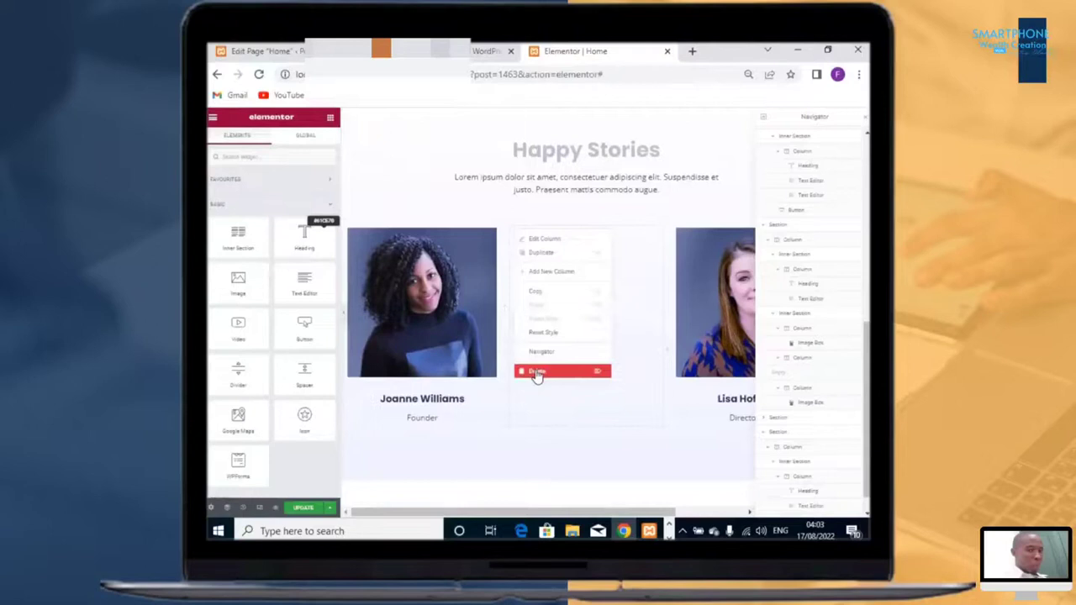
pyautogui.click(538, 372)
# Step: Delete the Lorem ipsum paragraph beneath the Happy Stories heading
pyautogui.click(713, 243)
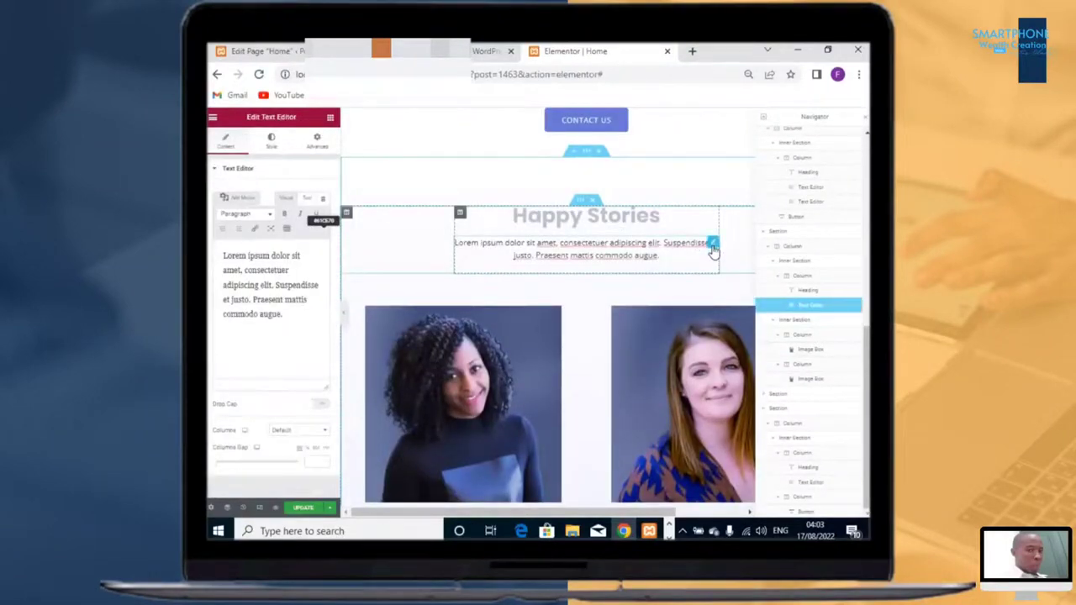
pyautogui.rightClick(714, 276)
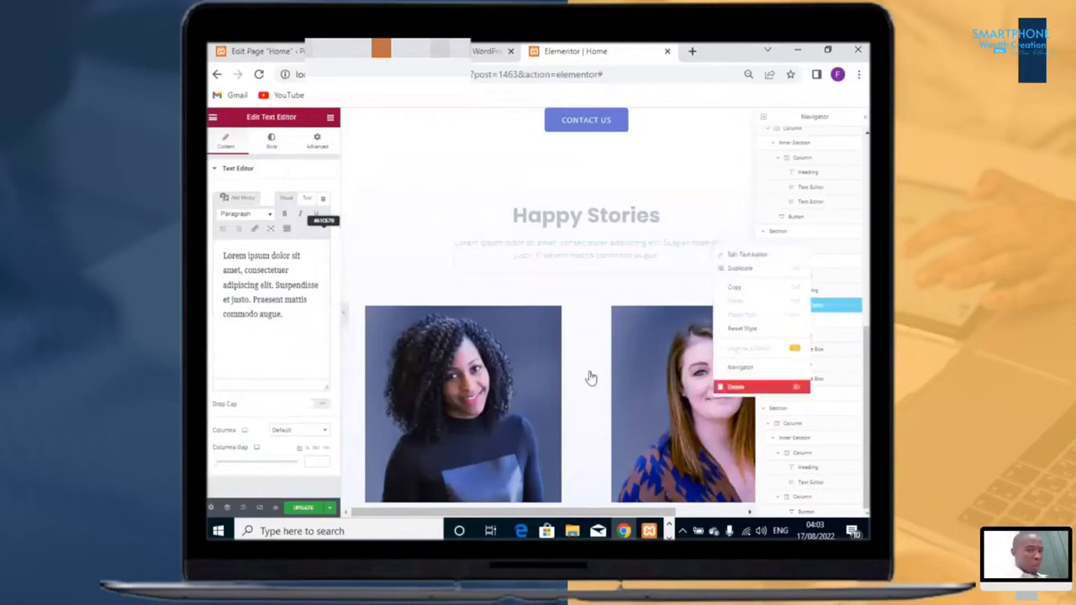
pyautogui.press('Delete')
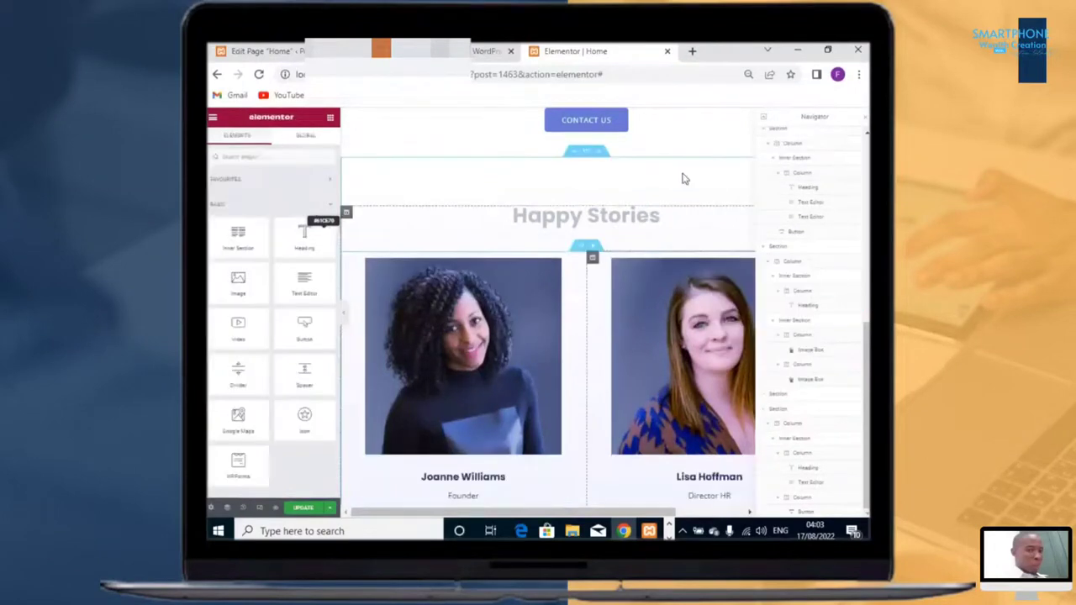
pyautogui.scroll(-2, 674, 281)
pyautogui.scroll(1, 515, 341)
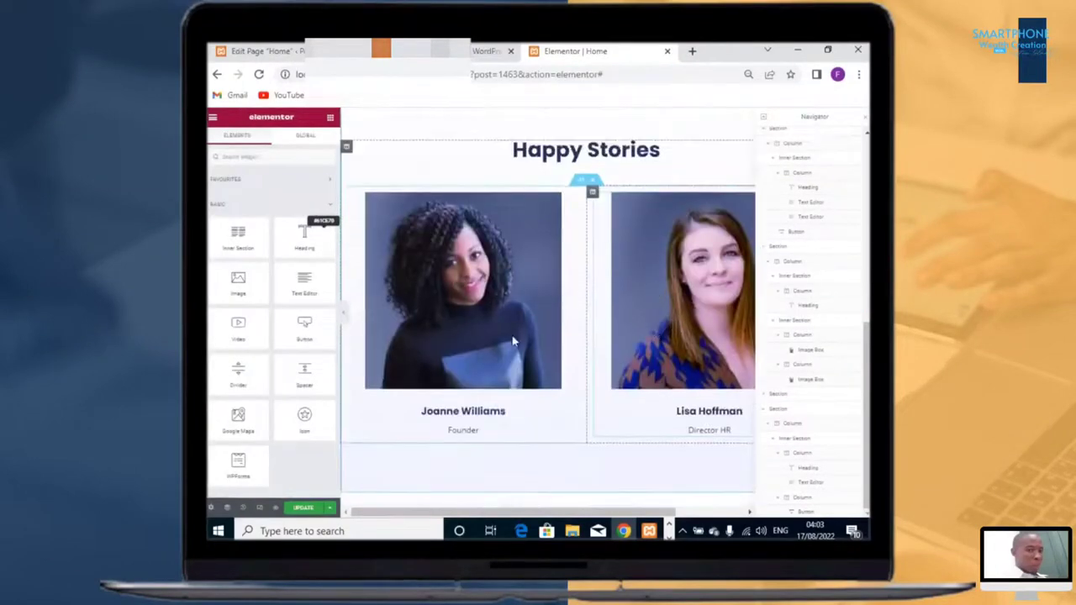
pyautogui.click(514, 328)
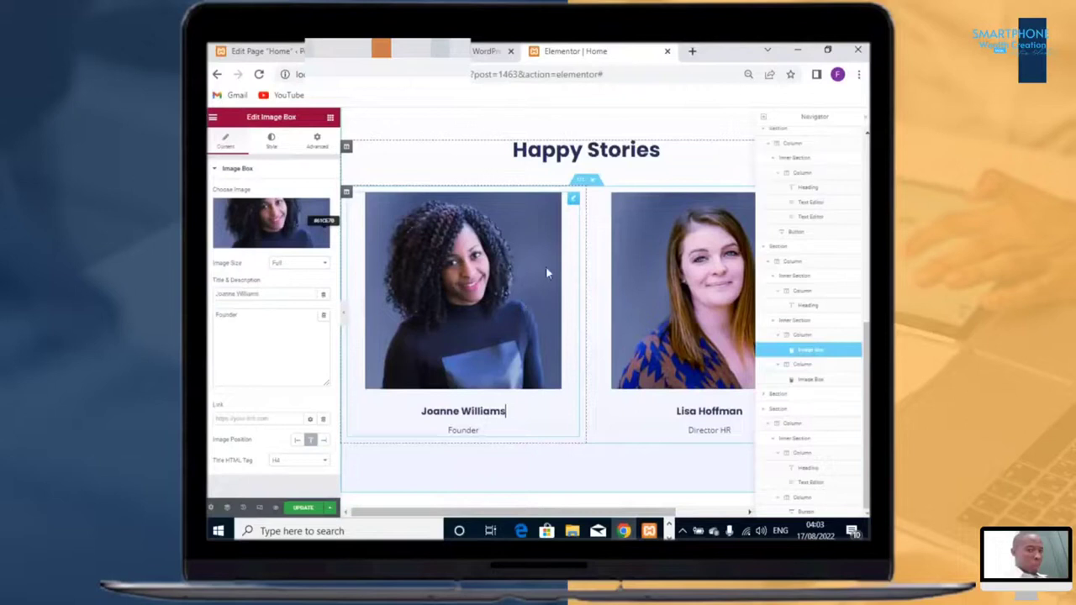
pyautogui.scroll(1, 541, 256)
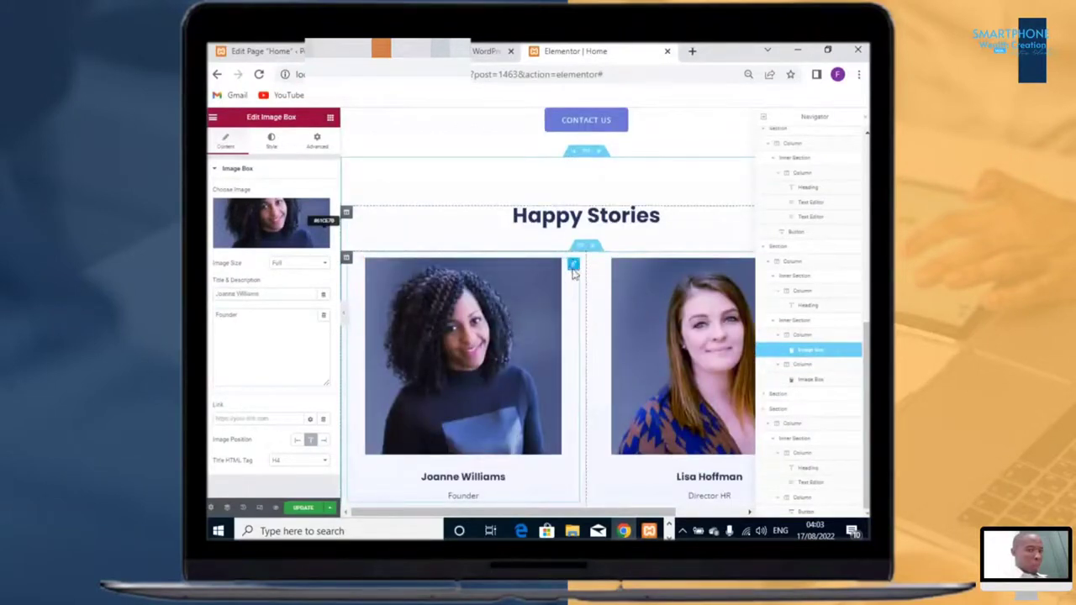
pyautogui.rightClick(591, 406)
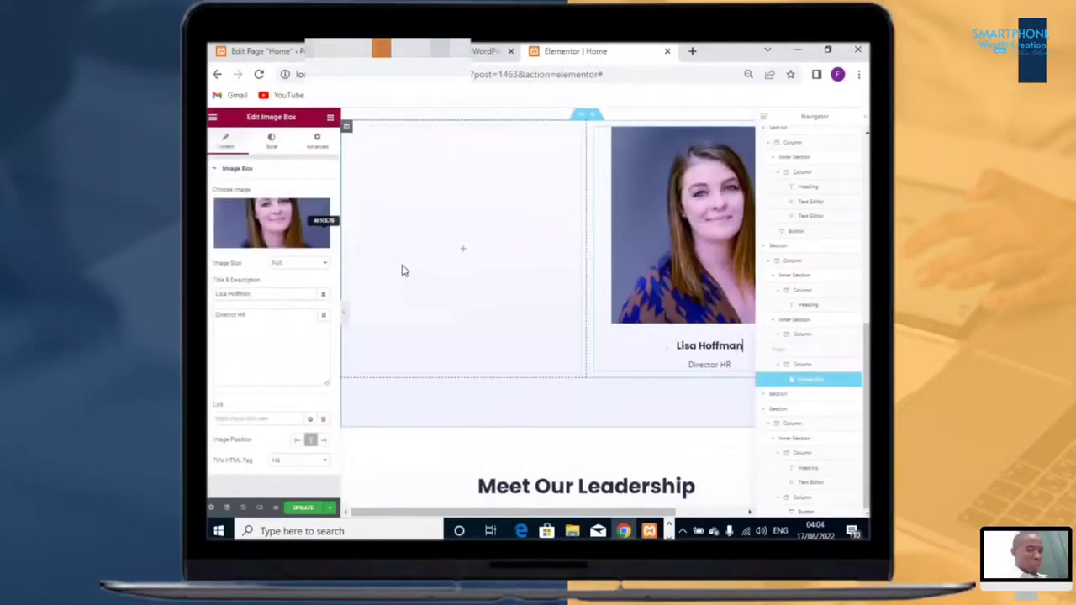
# Step: Add a Text Editor widget to the empty left column and duplicate it
pyautogui.click(330, 117)
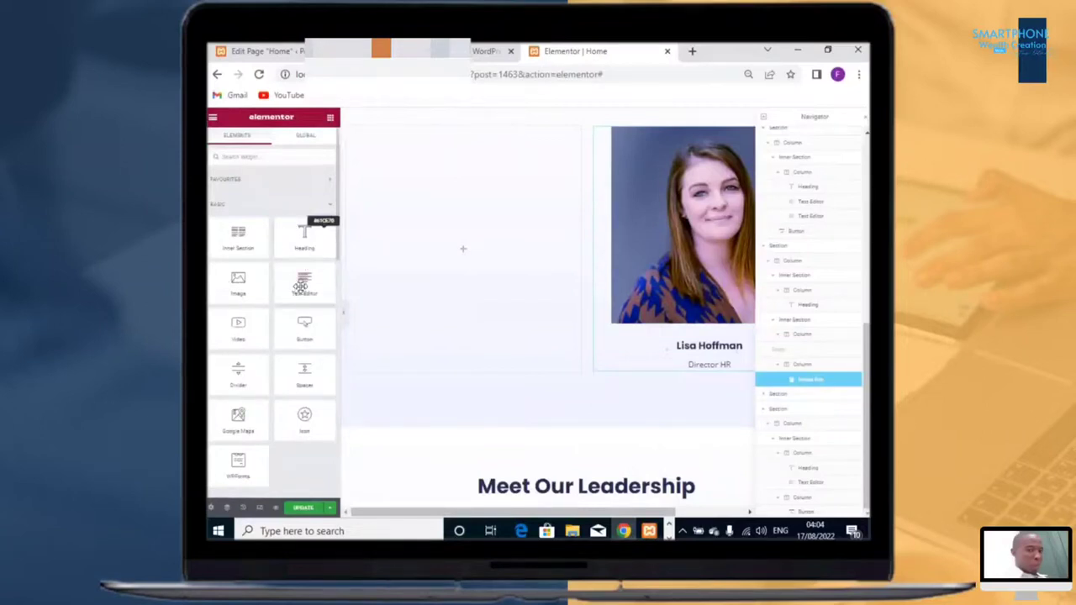
pyautogui.moveTo(300, 286); pyautogui.dragTo(445, 258)
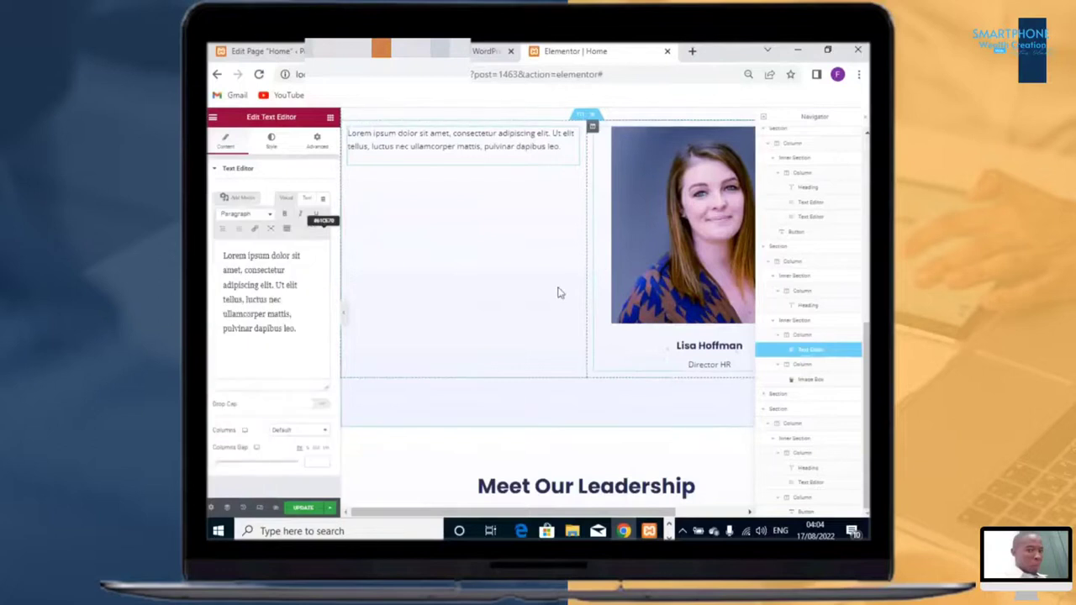
pyautogui.rightClick(573, 136)
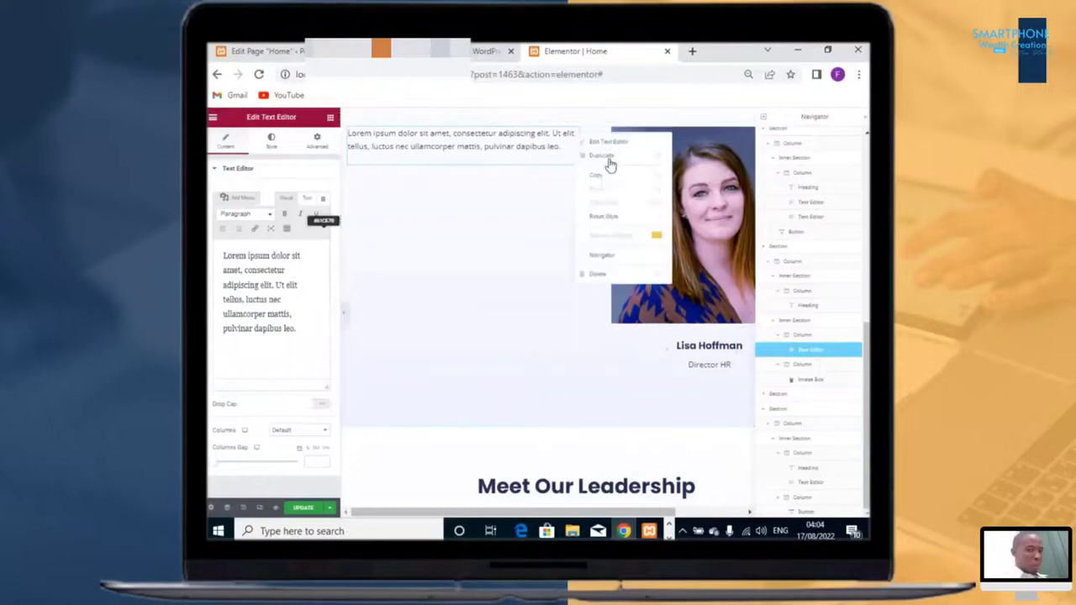
pyautogui.click(713, 346)
# Step: Replace the two text editors' content with the Digtech Media testimonial and the client's name with Digital Media Solutions
pyautogui.click(472, 159)
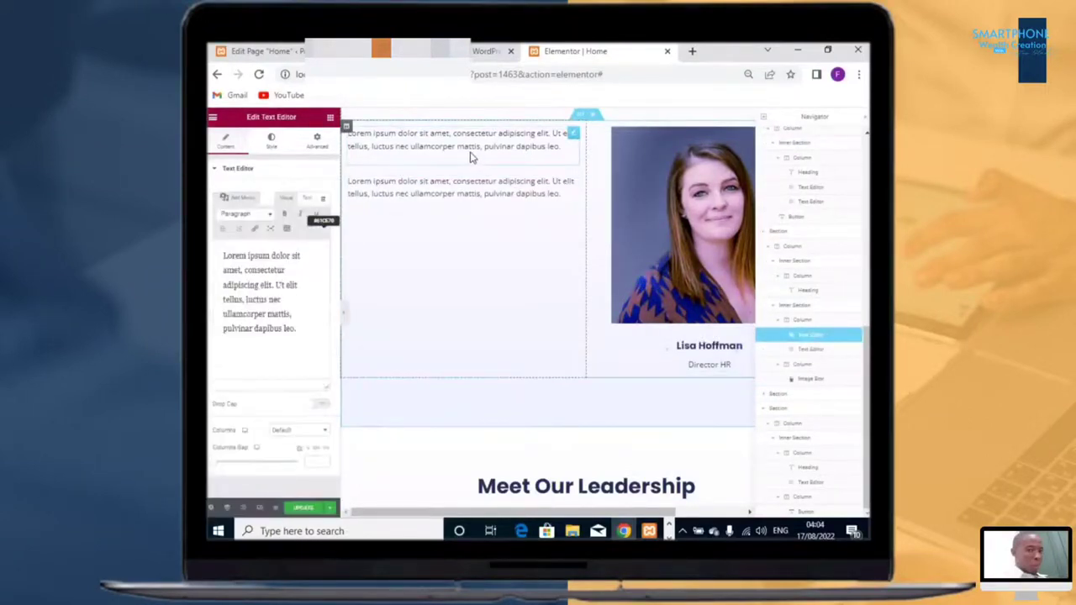
pyautogui.hotkey('ctrl', 'a')
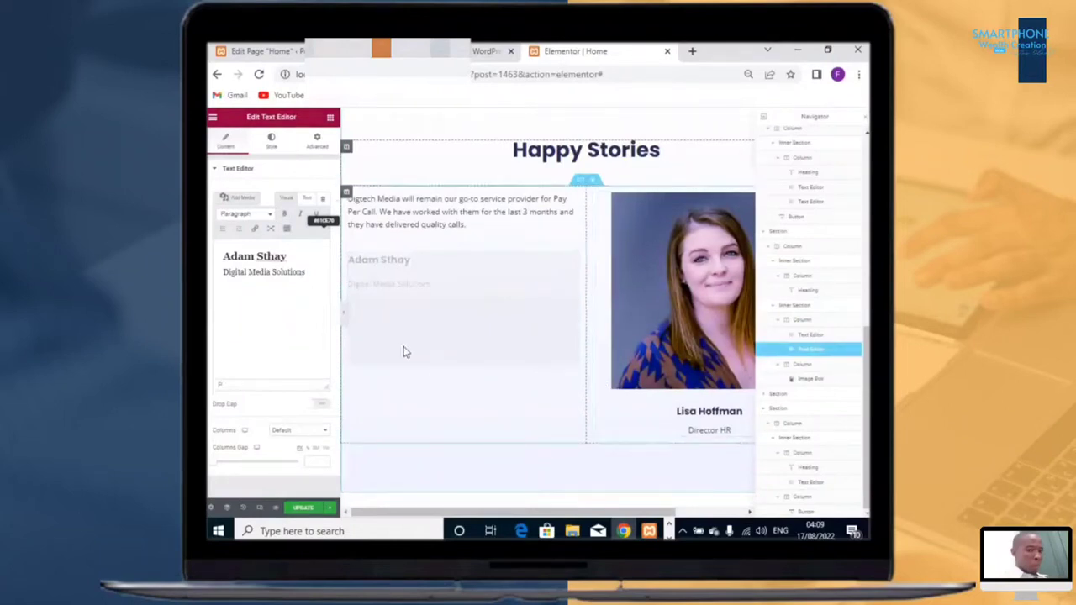
pyautogui.click(636, 263)
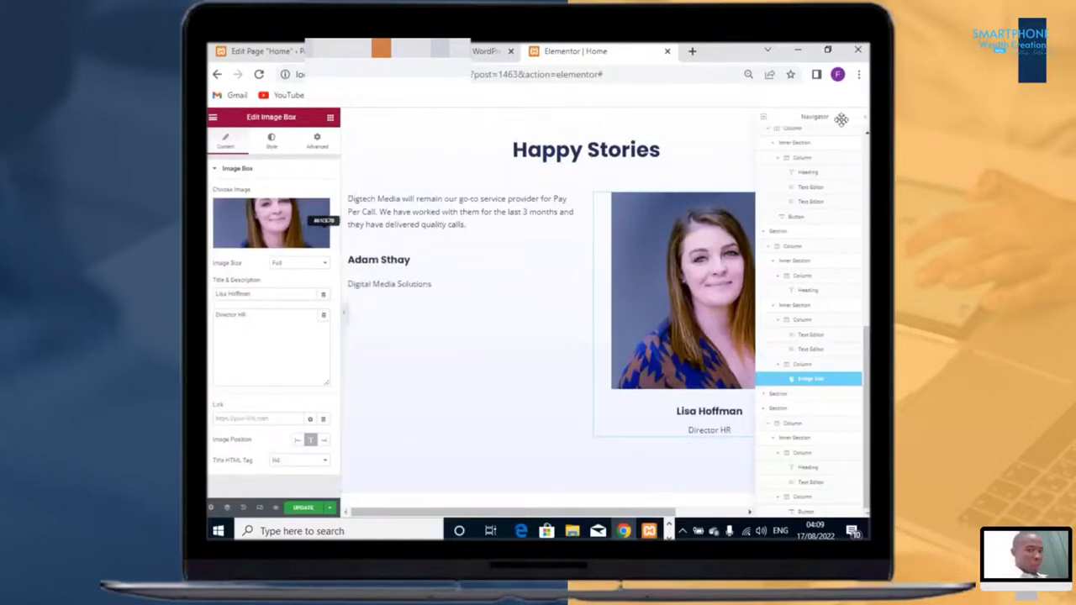
pyautogui.moveTo(841, 119); pyautogui.dragTo(500, 125)
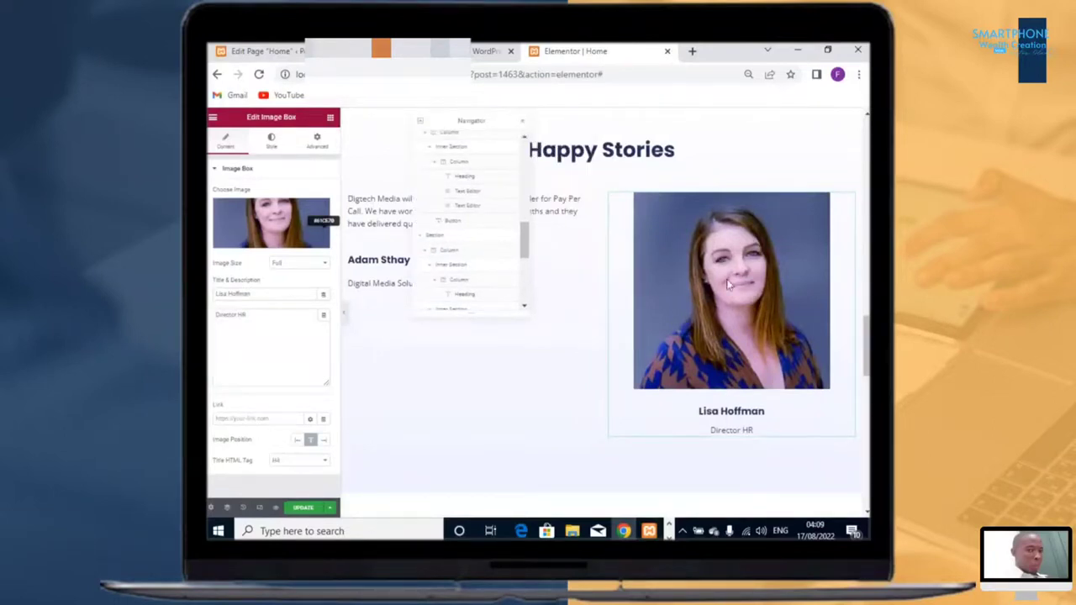
pyautogui.click(522, 123)
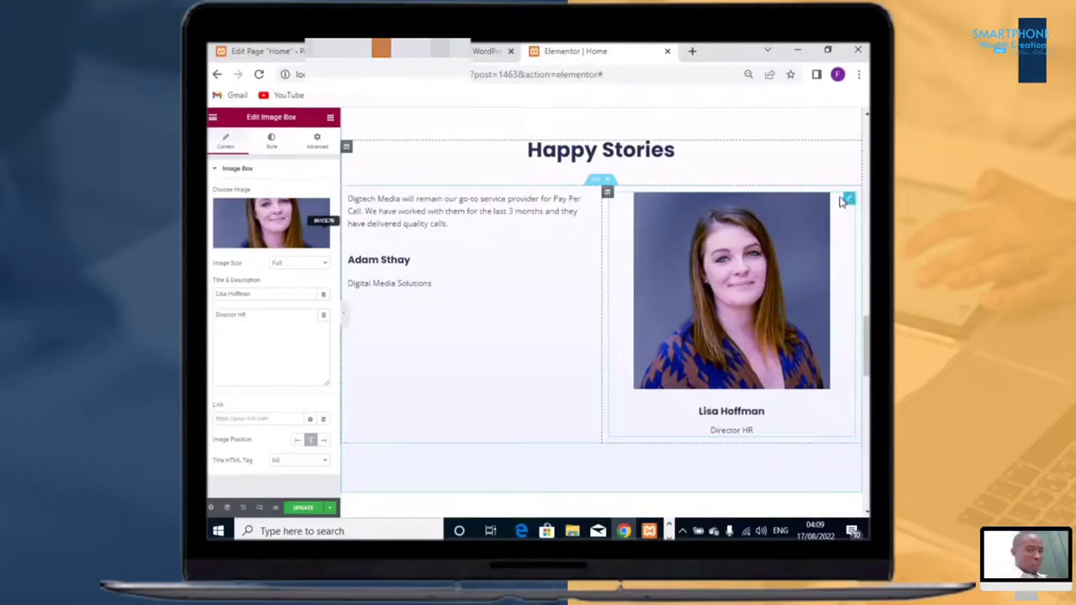
pyautogui.rightClick(850, 202)
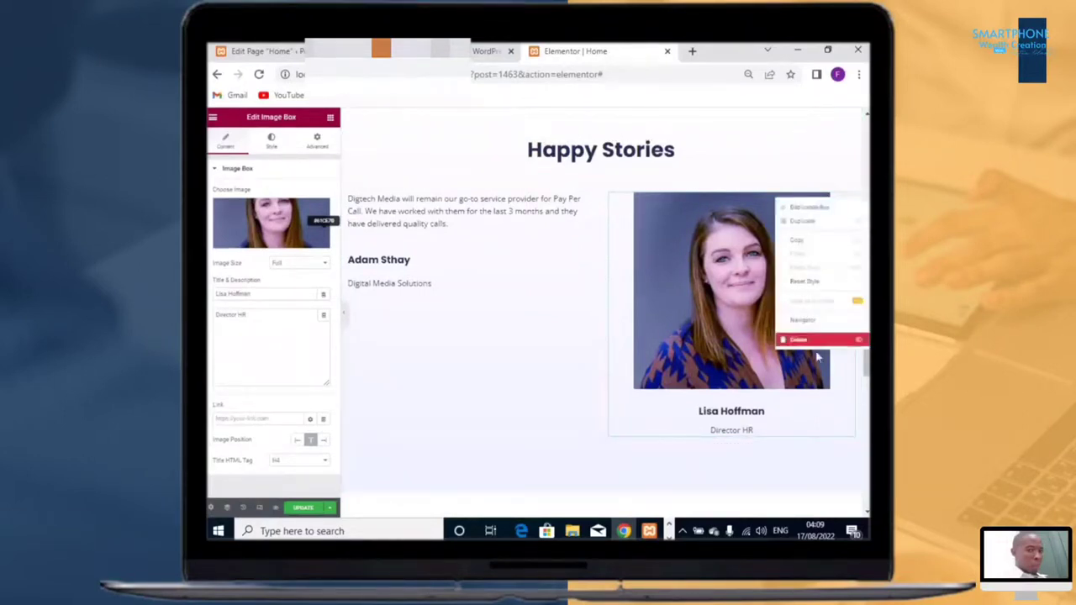
pyautogui.click(847, 340)
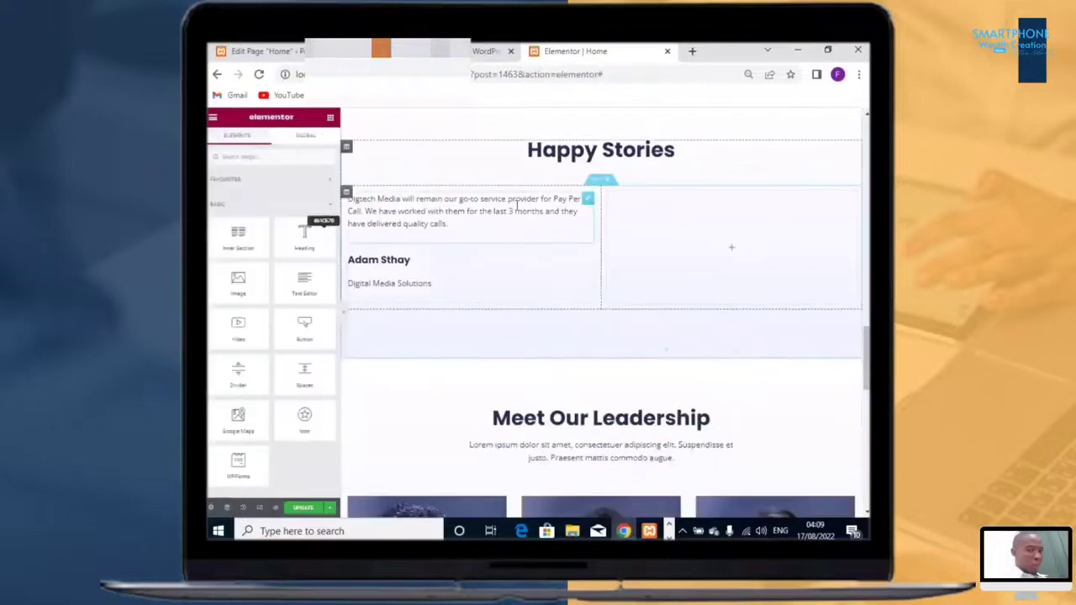
# Step: Add a Heading widget into the empty right column of the Happy Stories section
pyautogui.click(630, 206)
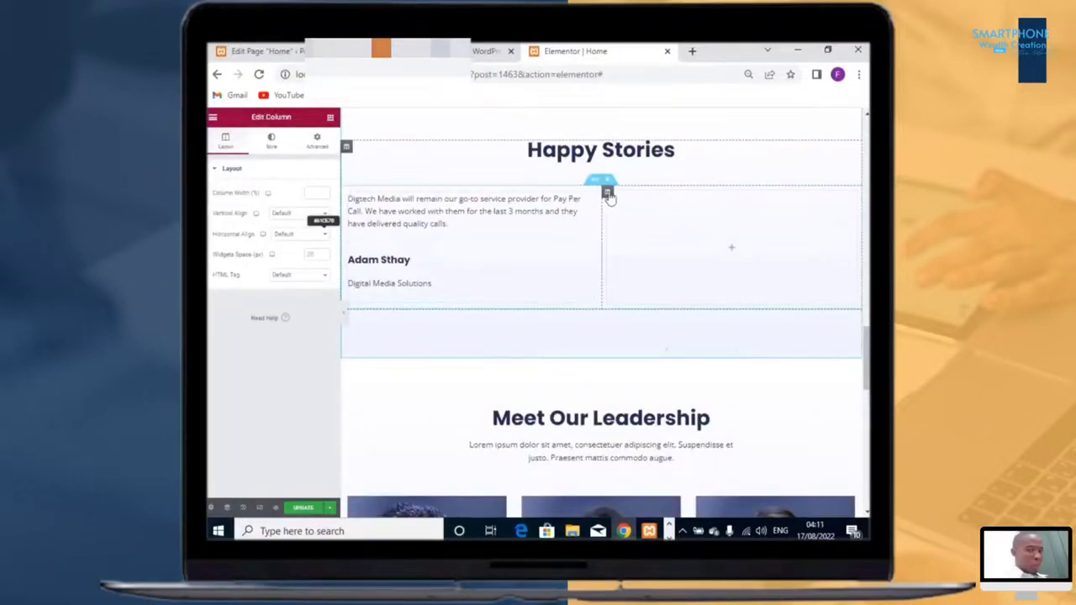
pyautogui.rightClick(609, 195)
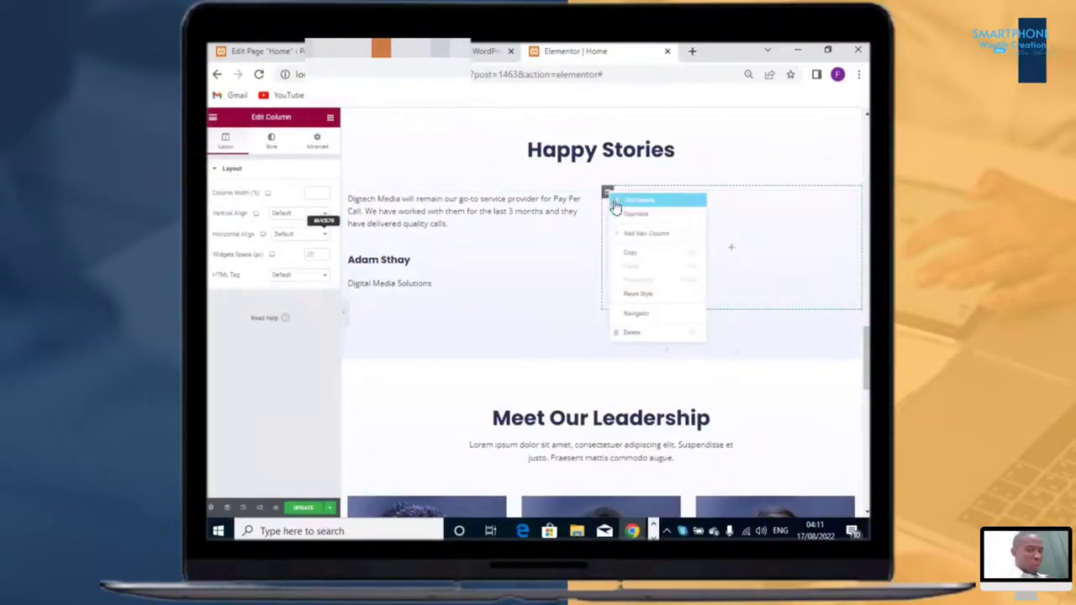
pyautogui.click(331, 132)
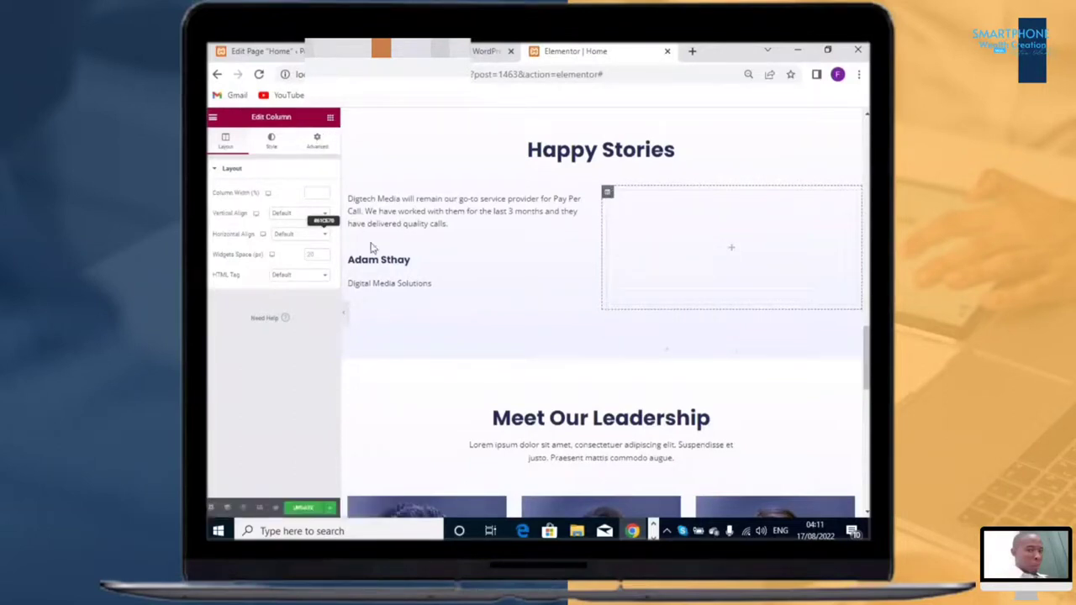
pyautogui.click(331, 118)
pyautogui.moveTo(304, 243); pyautogui.dragTo(703, 213)
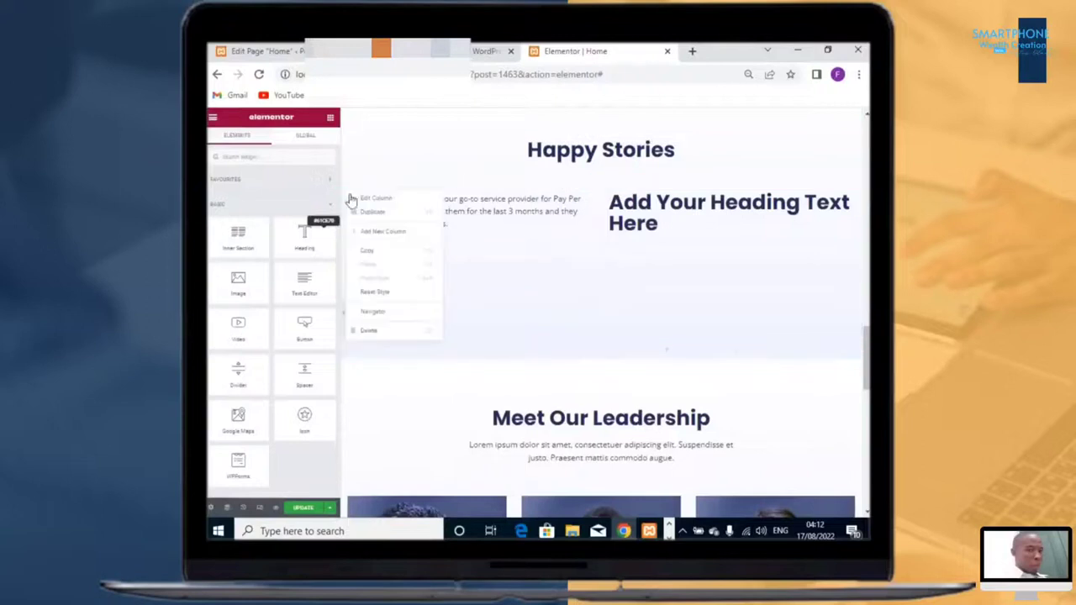
# Step: Duplicate the testimonial column in the Happy Stories section and delete the column holding the heading
pyautogui.rightClick(346, 194)
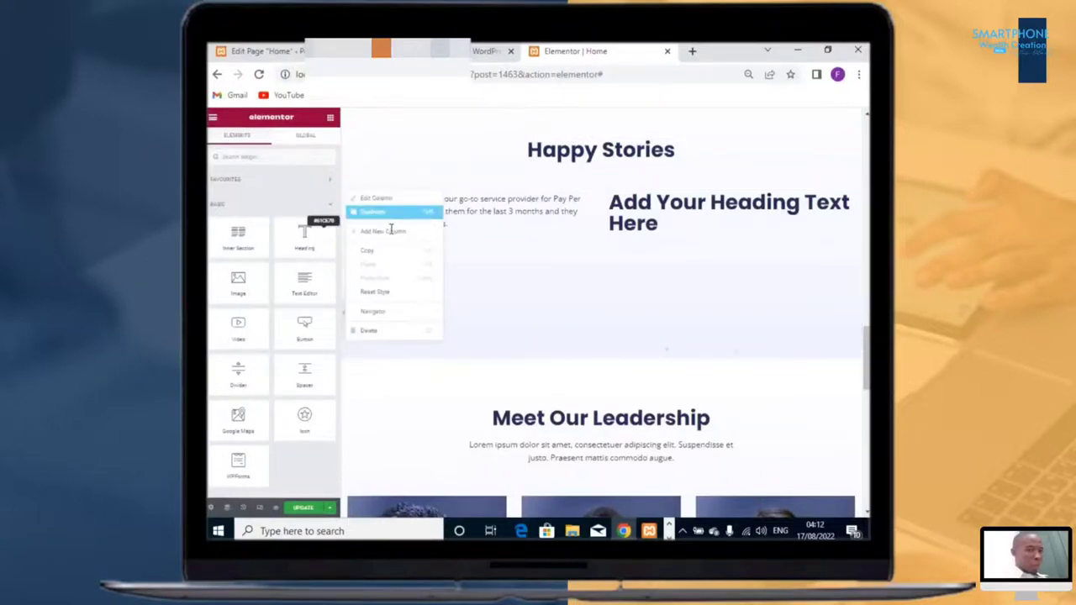
pyautogui.click(387, 218)
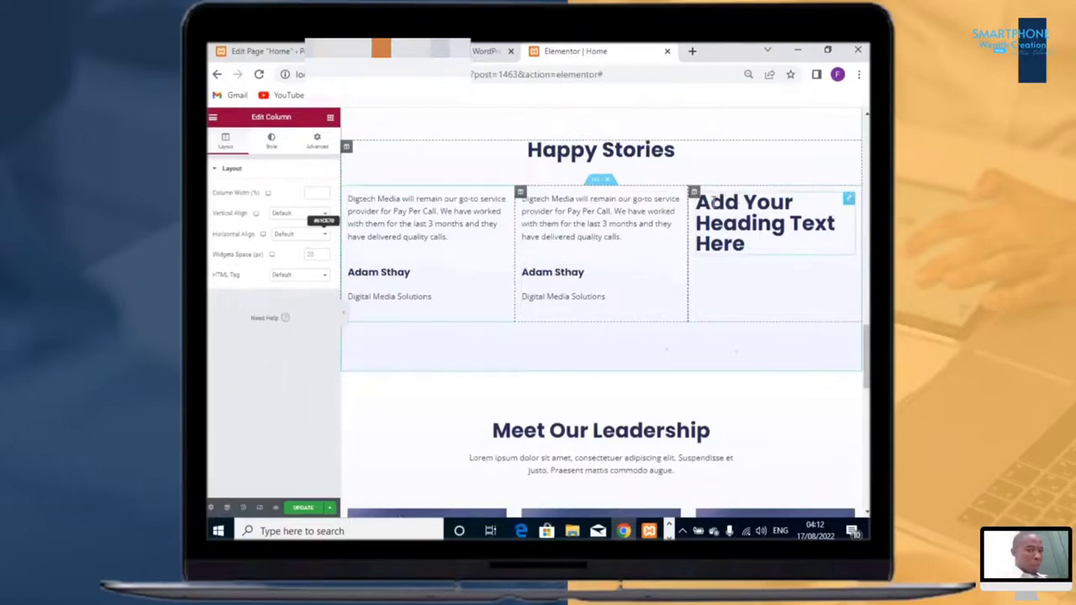
pyautogui.rightClick(693, 192)
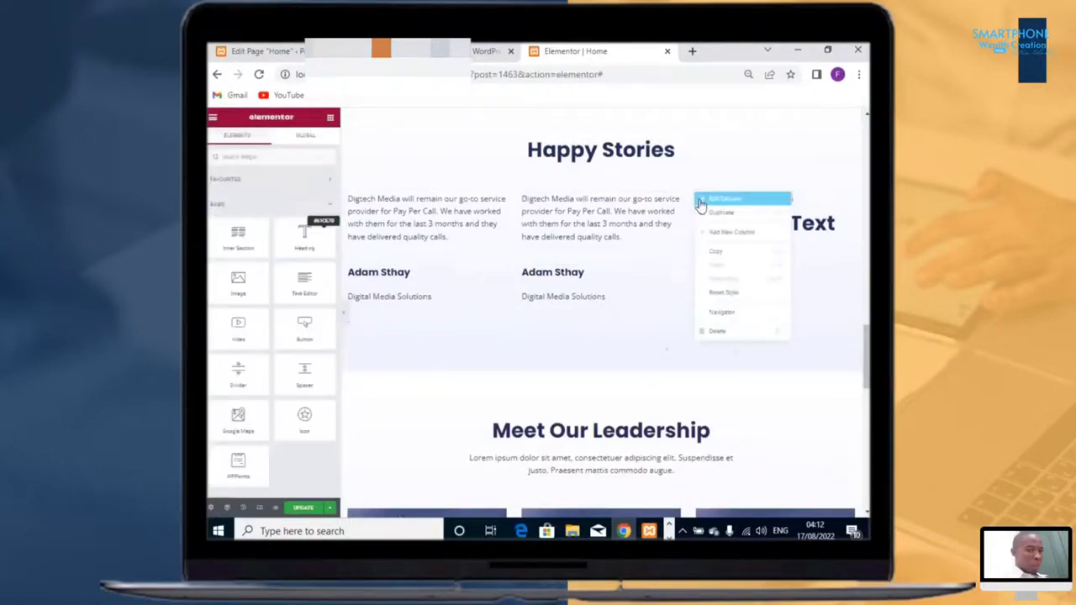
pyautogui.click(724, 333)
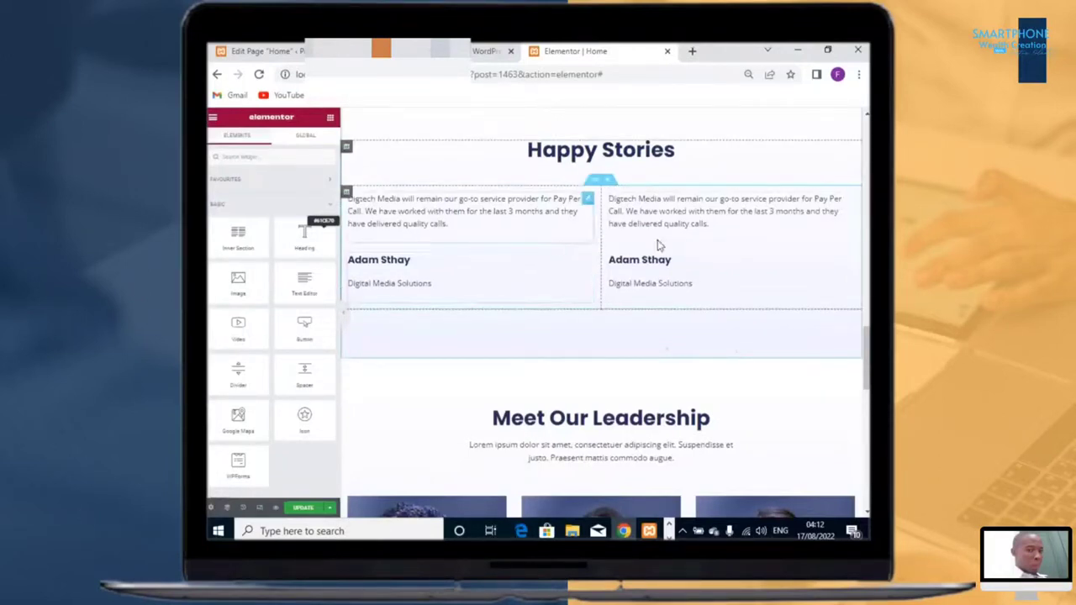
# Step: Replace the duplicated column's testimonial with the U65 Insurance Health text and the client's name with CEO at UE.co
pyautogui.click(678, 233)
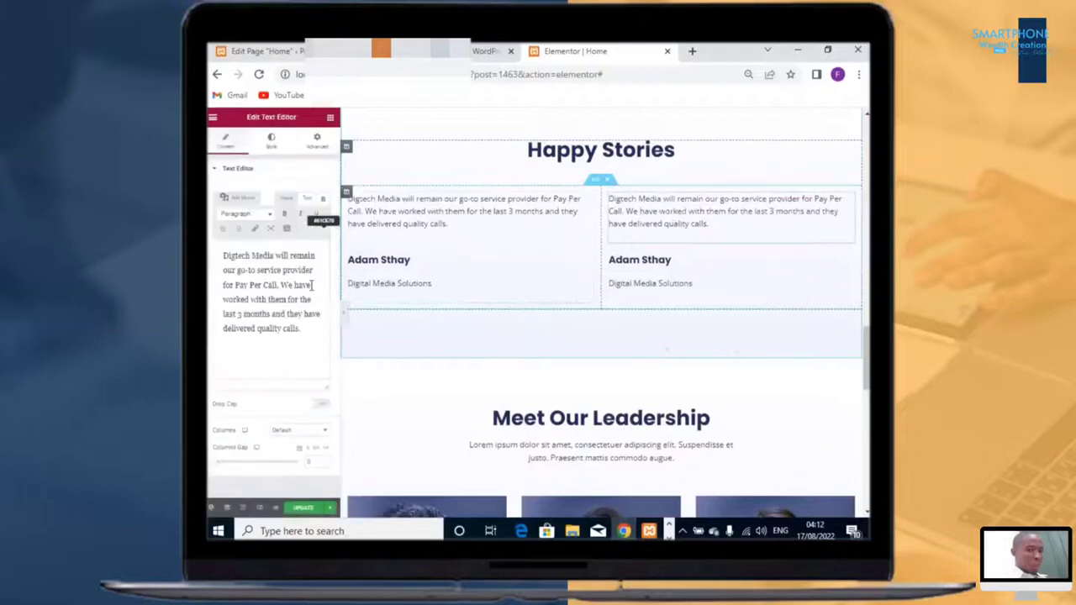
pyautogui.click(280, 286)
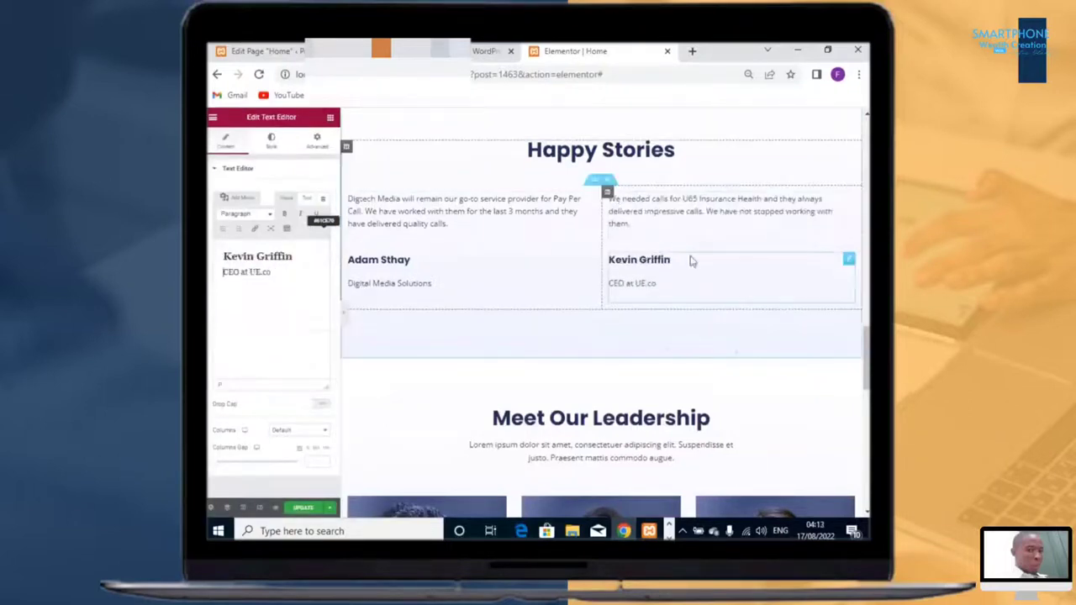